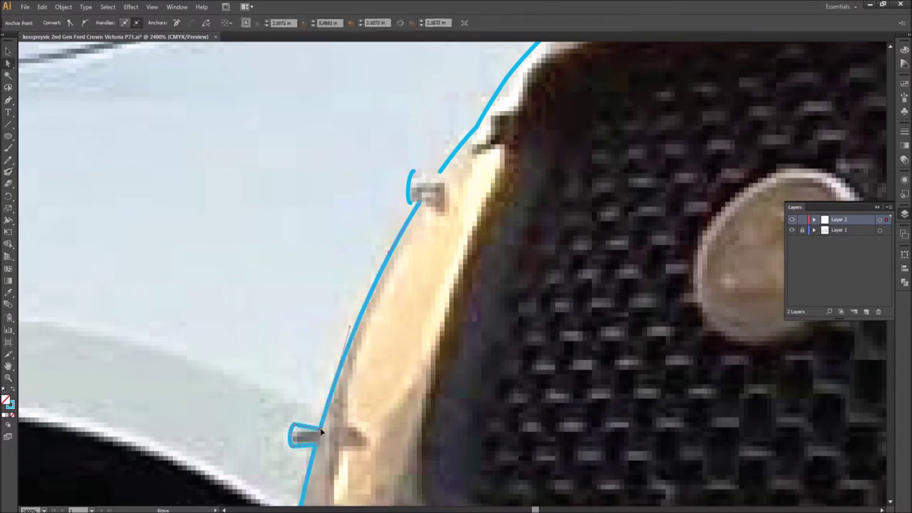
Step: Continue tracing the car outline from the grille's edge down around the bumper's front corner and along its lower lip
key("ctrl+minus")
left_click_drag(488, 220, 351, 206)
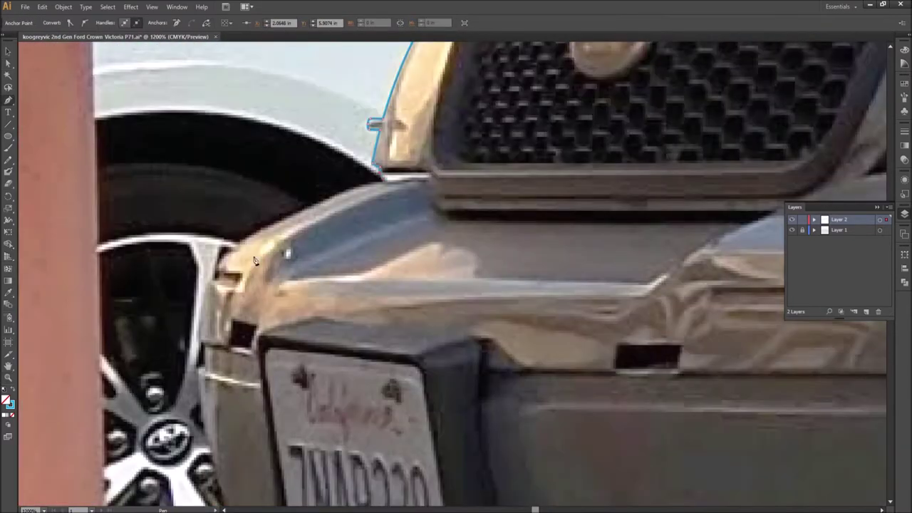
scroll(288, 253, "down", 5)
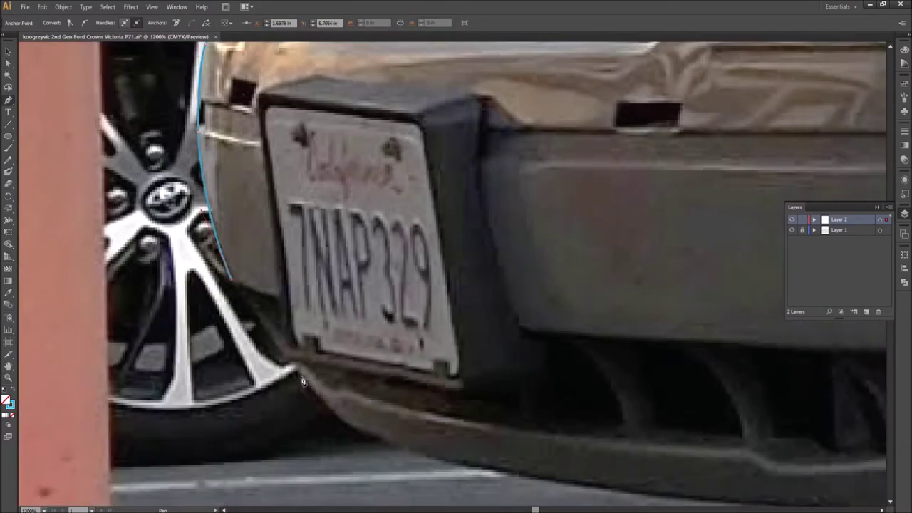
key("ctrl+0")
left_click(427, 313)
key("ctrl+plus")
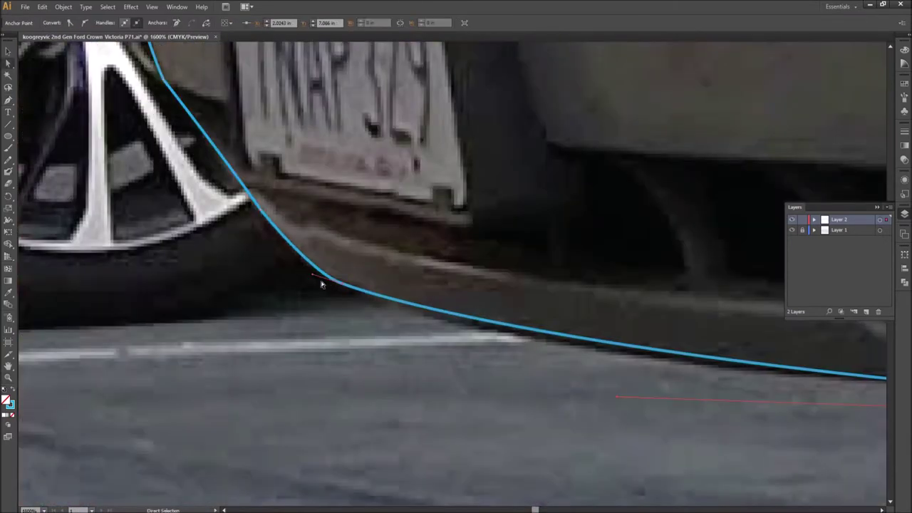
Step: Trace the outline along the front bumper's bottom edge and up its rear edge beside the front tire
key("ctrl+minus")
left_click(434, 278)
left_click_drag(435, 278, 433, 347)
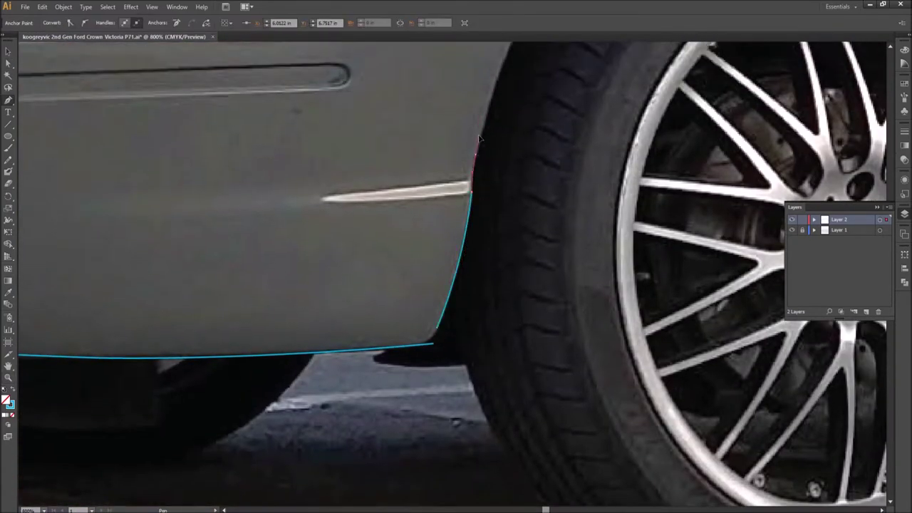
key("ctrl+minus")
key("ctrl+minus")
key("ctrl+plus")
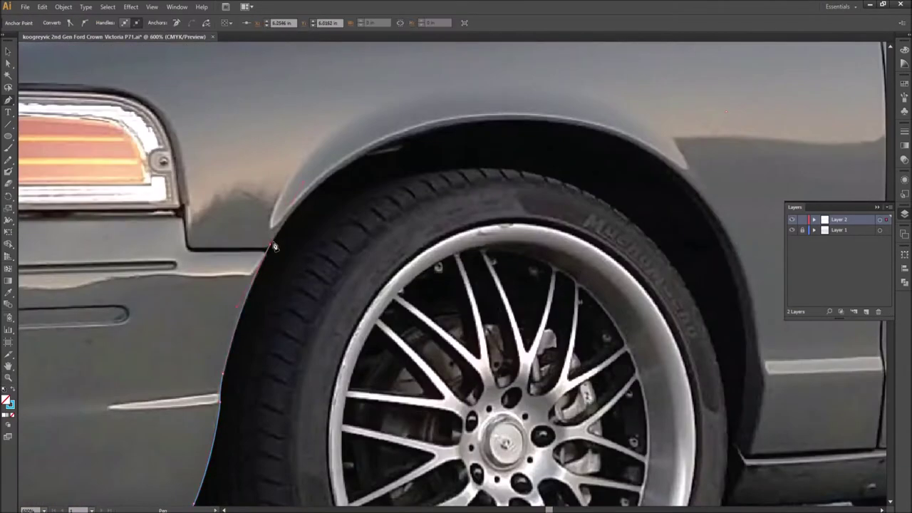
Step: Trace the outline around the front wheel arch, from the bumper seam over the tire and down the fender's rear side
left_click_drag(331, 123, 332, 123)
key("ctrl+plus")
key("ctrl+plus")
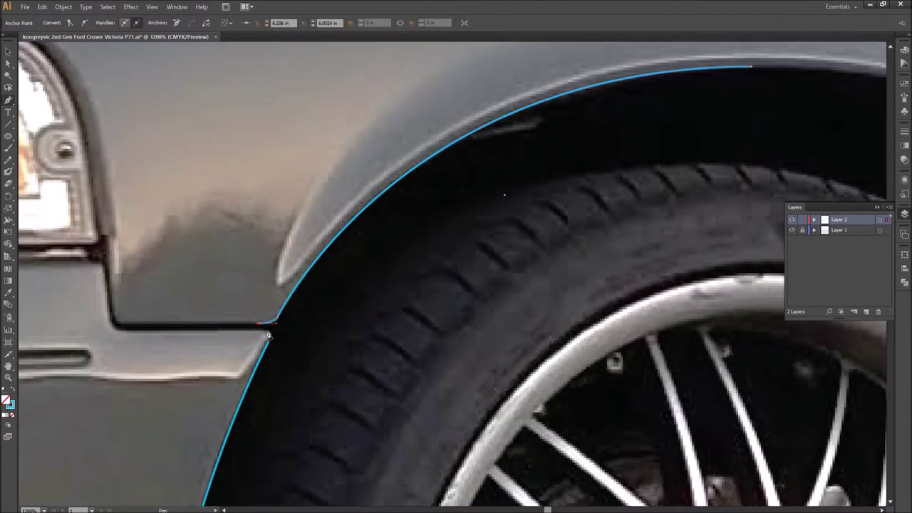
key("ctrl+minus")
scroll(476, 220, "right", 5)
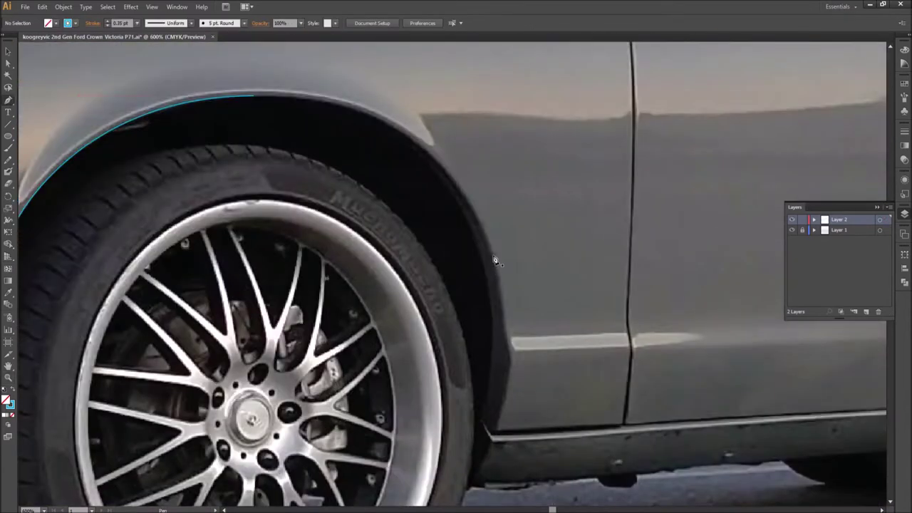
scroll(424, 96, "left", 2)
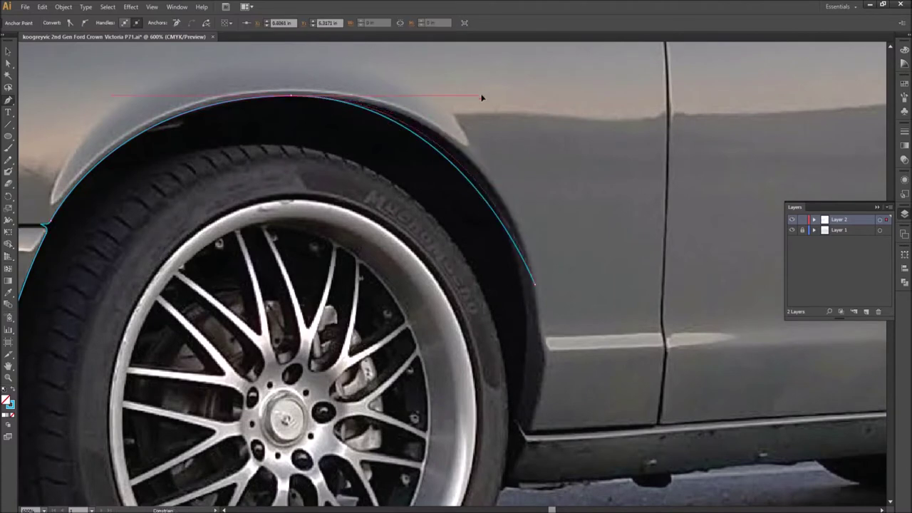
scroll(576, 305, "down", 2)
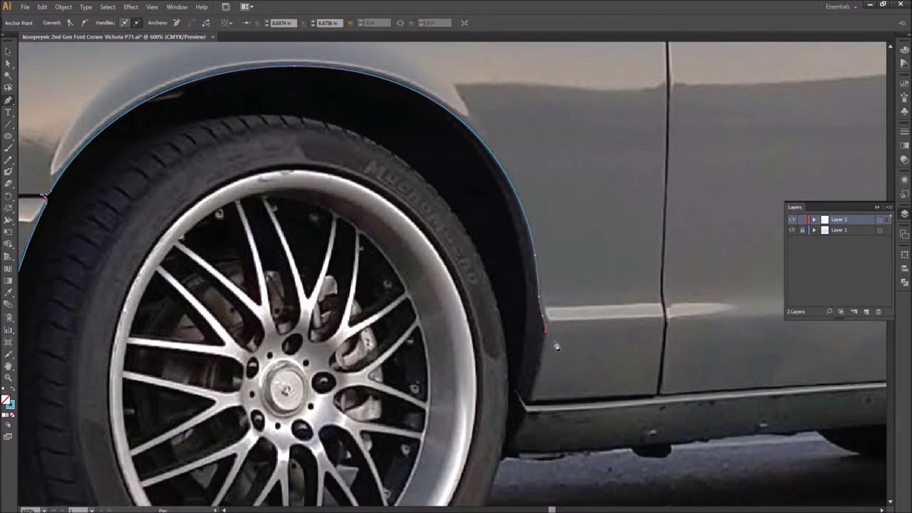
Step: Trace the fender's lower edge behind the front wheel down to the start of the rocker panel, following the small corner notch
key("ctrl+plus")
key("ctrl+plus")
key("ctrl+plus")
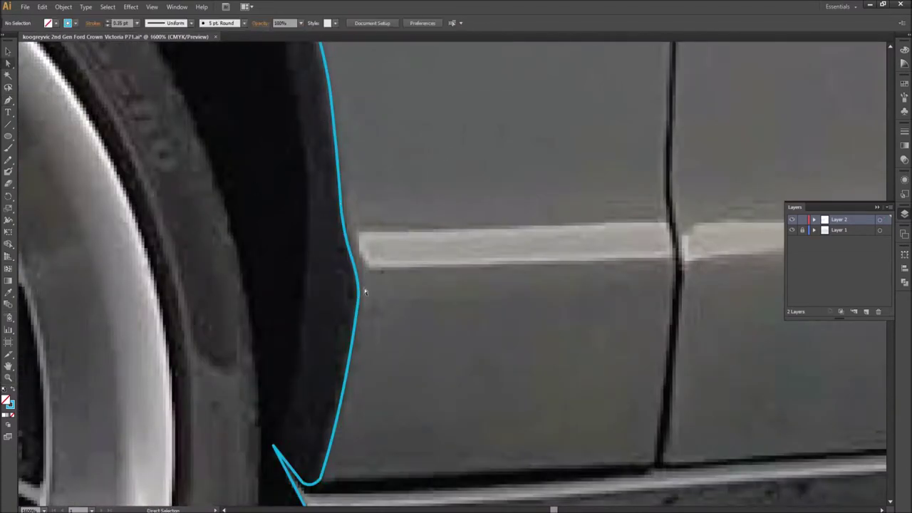
key("ctrl+minus")
key("ctrl+minus")
key("ctrl+minus")
key("ctrl+minus")
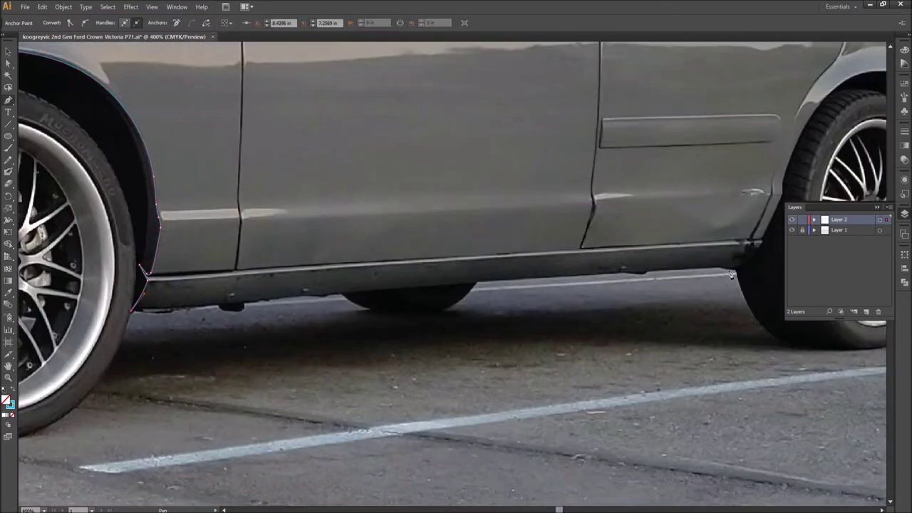
Step: Trace the rocker panel's bottom edge and continue the outline up the front side of the rear wheel opening
key("ctrl+plus")
key("ctrl+plus")
key("ctrl+plus")
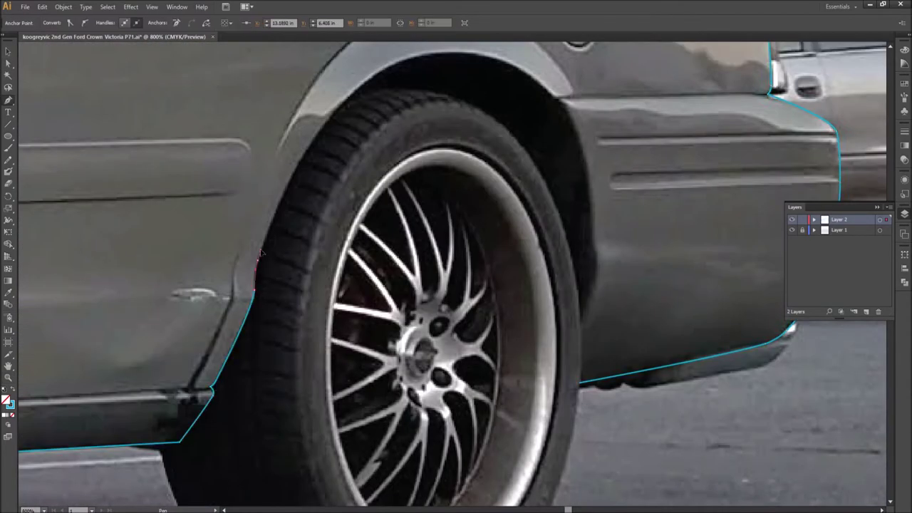
key("ctrl+plus")
key("ctrl+plus")
key("ctrl+shift+a")
key("ctrl+minus")
scroll(355, 270, "up", 5)
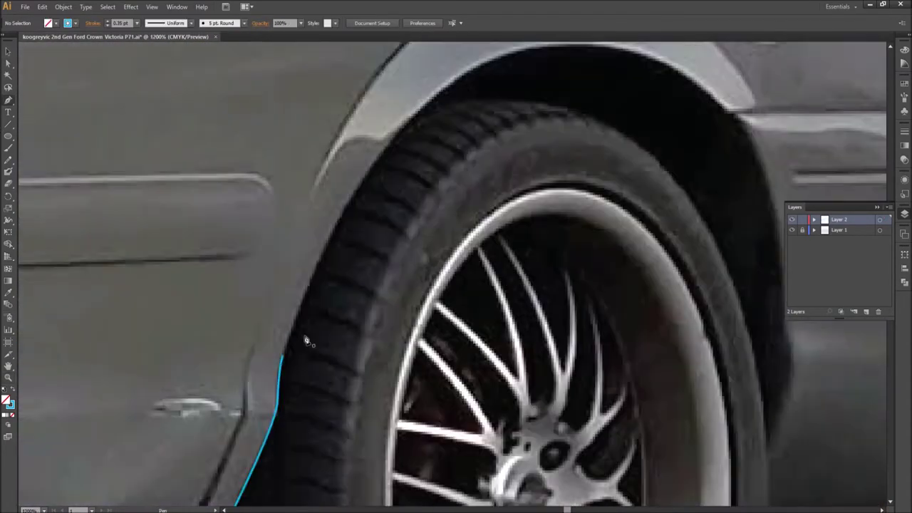
Step: Trace the rear wheel arch down to the rear bumper to complete the body path, name it "outline" and lock it
left_click(389, 162)
left_click_drag(542, 64, 584, 66)
left_click_drag(726, 130, 404, 160)
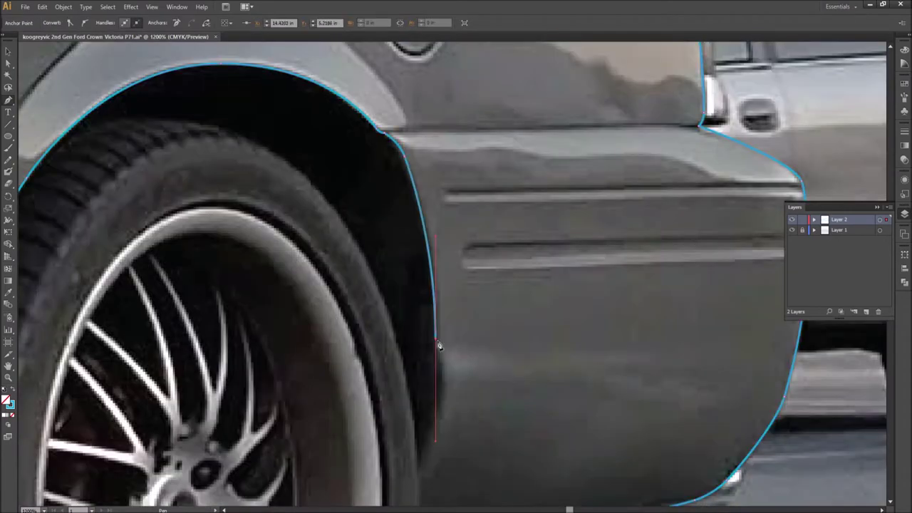
left_click(437, 399)
scroll(454, 368, "down", 1)
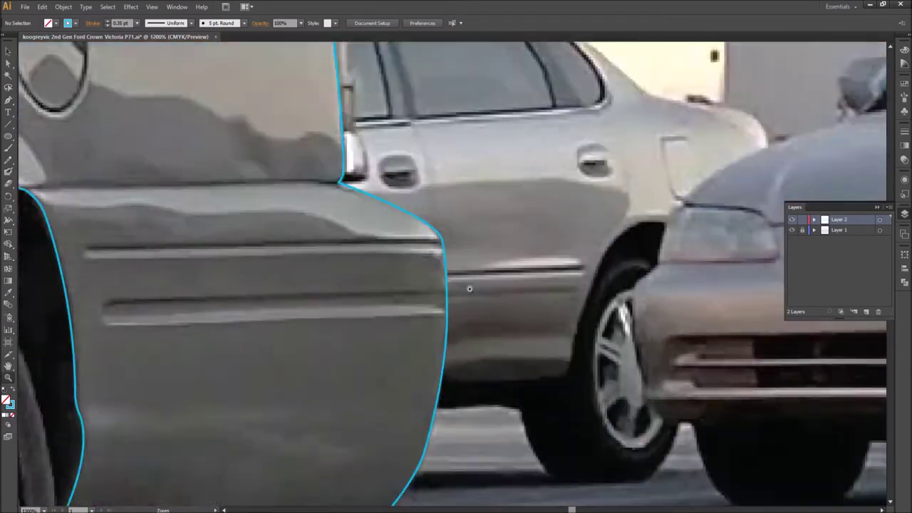
left_click(470, 288, "ctrl")
left_click(450, 206)
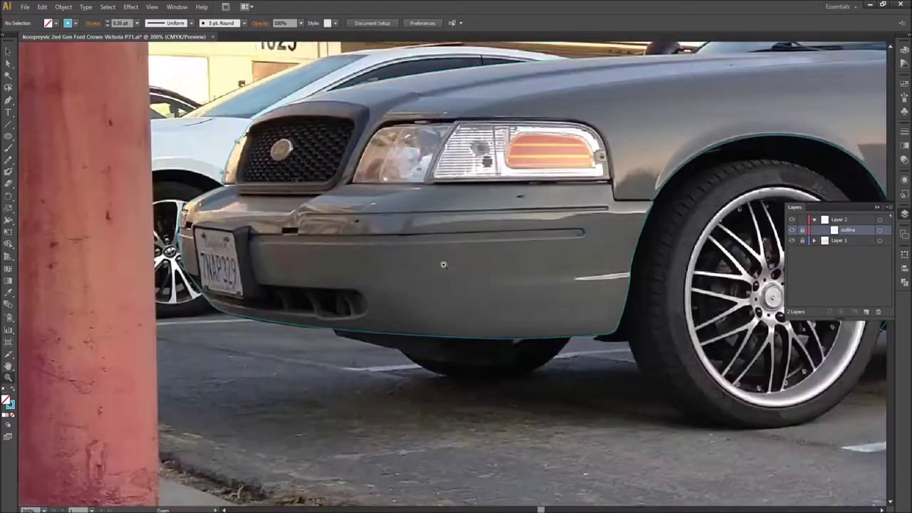
Step: Trace the front bumper's tapered crease and its trim strip's lower edge, fitting the outline's notch at the bumper's front corner
scroll(427, 292, "up", 5)
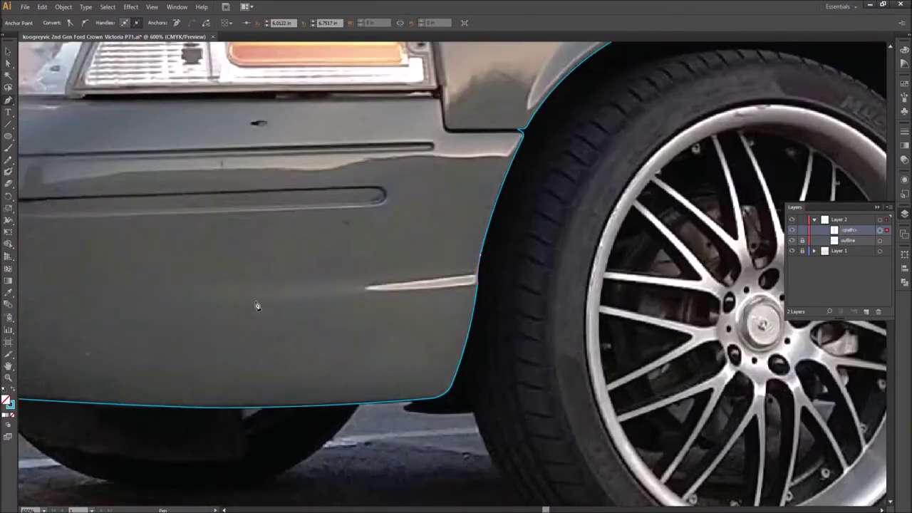
scroll(360, 298, "left", 10)
left_click(725, 206)
left_click_drag(317, 219, 428, 220)
scroll(182, 240, "left", 10)
scroll(313, 237, "up", 4)
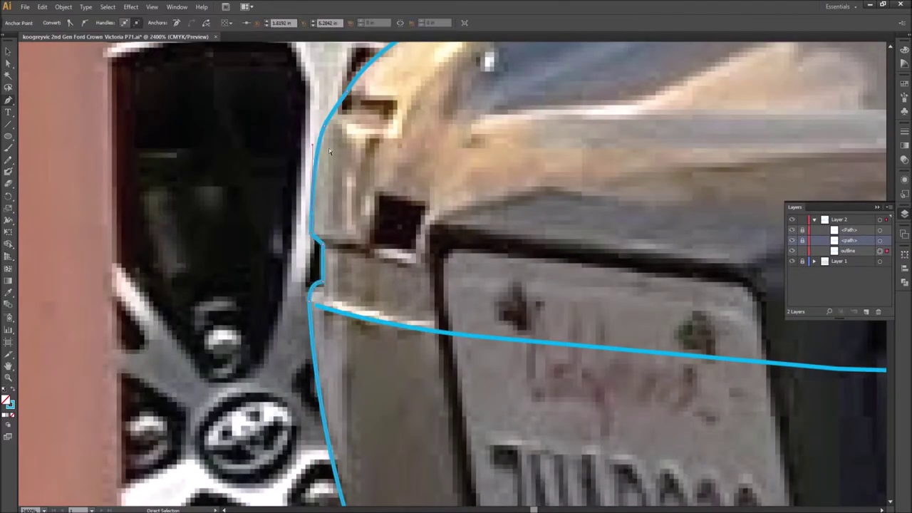
scroll(310, 152, "down", 2)
scroll(367, 270, "down", 4)
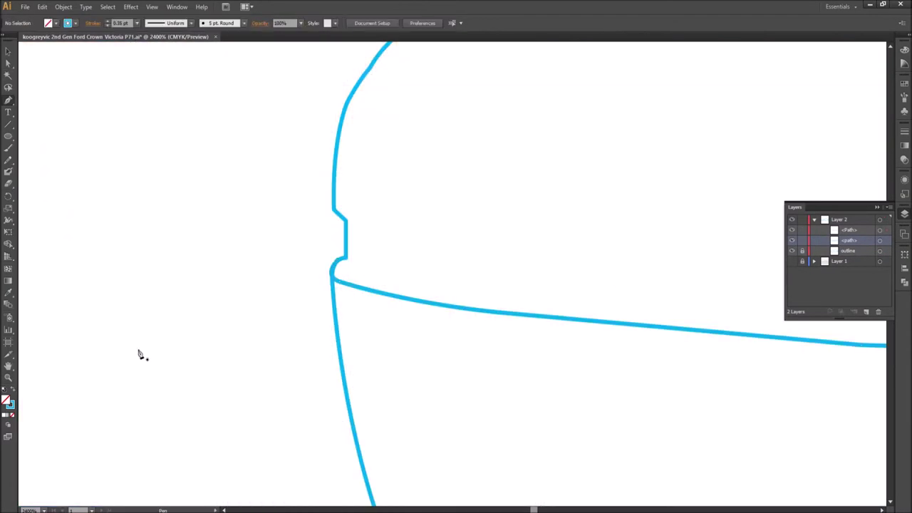
Step: Trace the upper edge of the bumper's long trim strip and close it with a rounded end near the front wheel
scroll(499, 334, "up", 3)
scroll(549, 507, "left", 3)
scroll(357, 386, "left", 10)
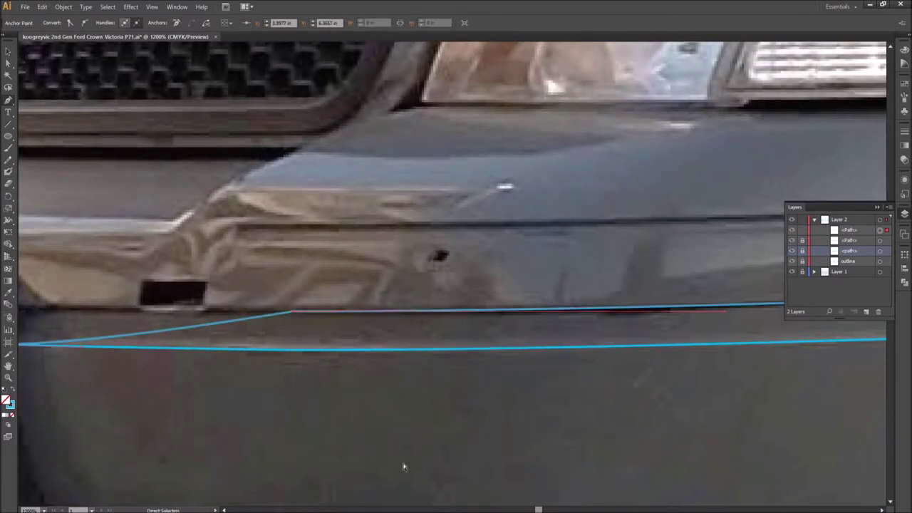
left_click(109, 291)
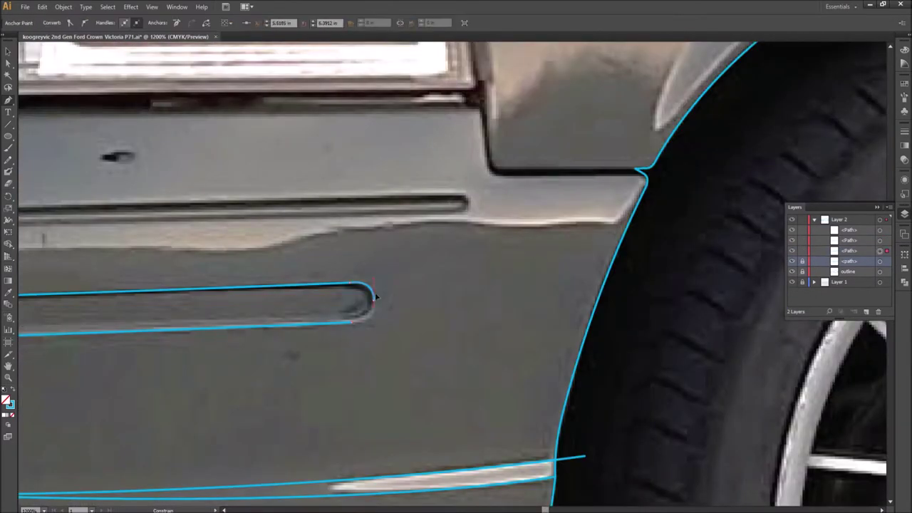
key("ctrl+y")
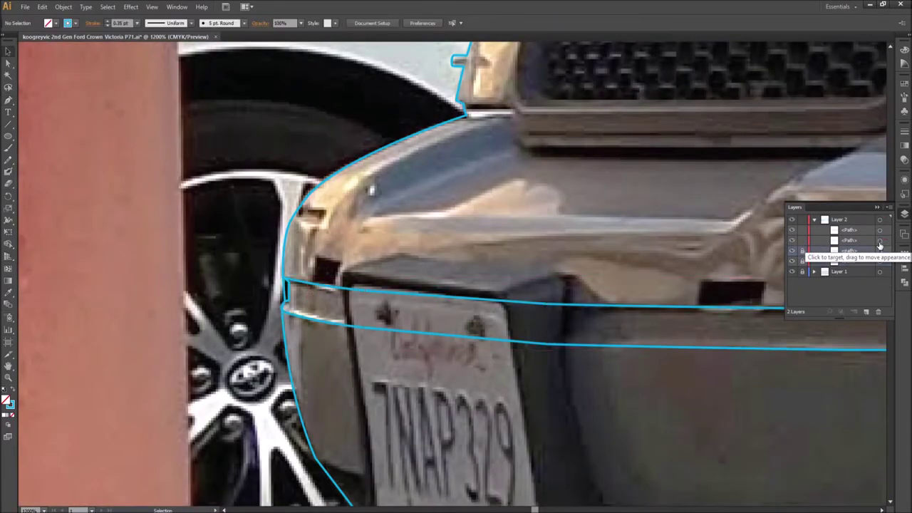
Step: Add an inner contour inside the bumper's long trim strip, following its lower edge and rounded end
scroll(317, 350, "up", 1)
scroll(414, 295, "down", 5)
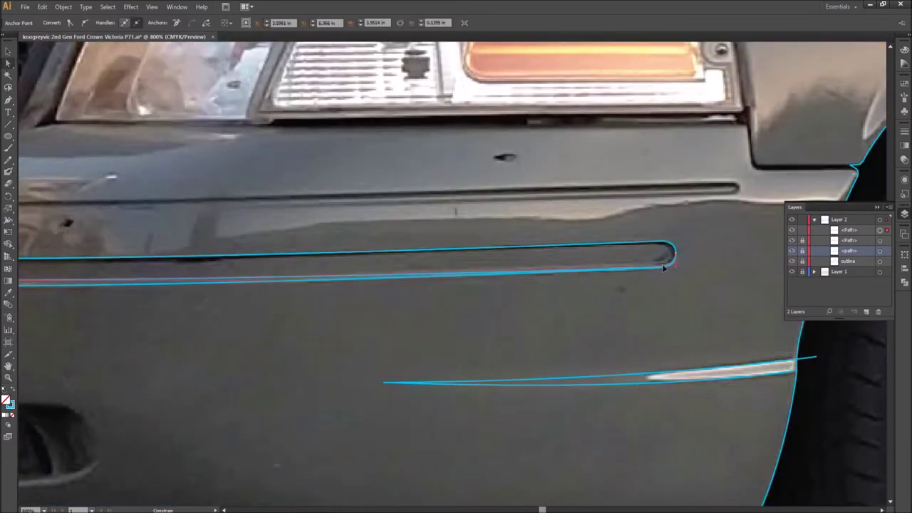
left_click(663, 267)
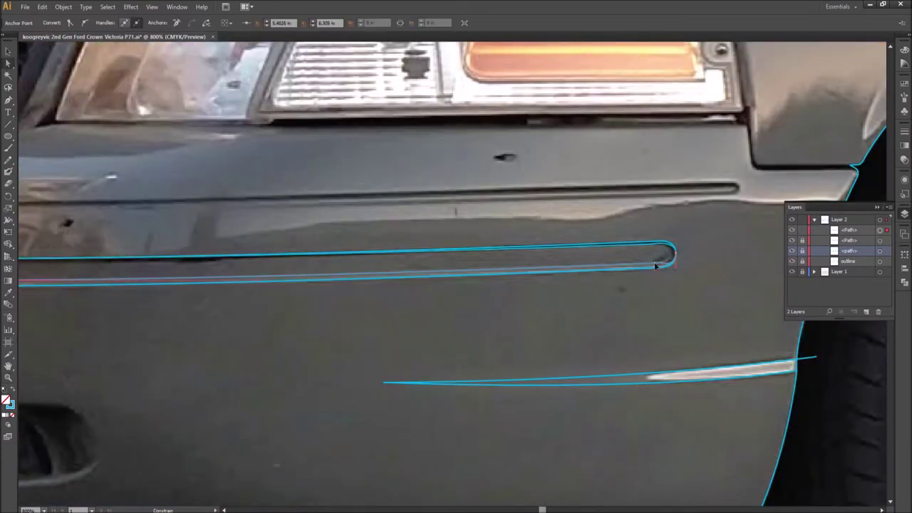
scroll(682, 245, "left", 10)
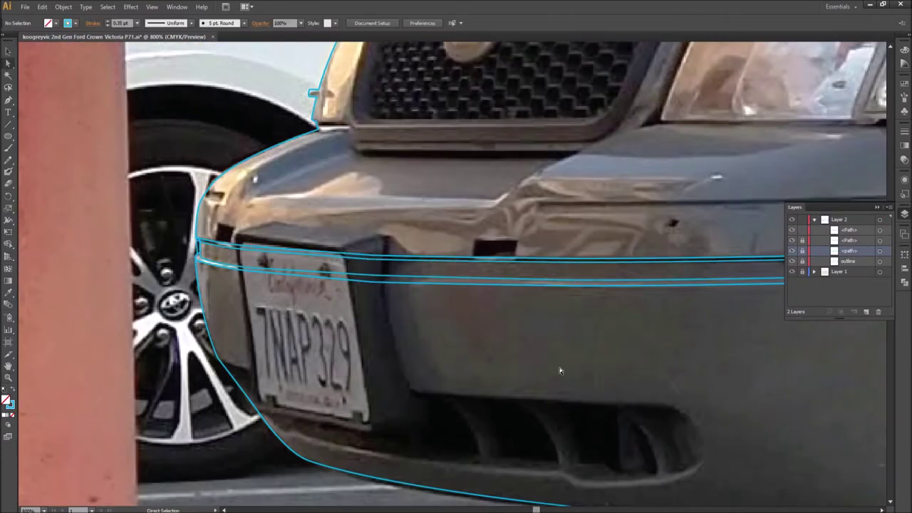
Step: Outline the narrow groove below the headlight using a pasted copy of its edge line, with both ends rounded
scroll(559, 369, "right", 10)
scroll(559, 370, "left", 10)
scroll(707, 318, "right", 10)
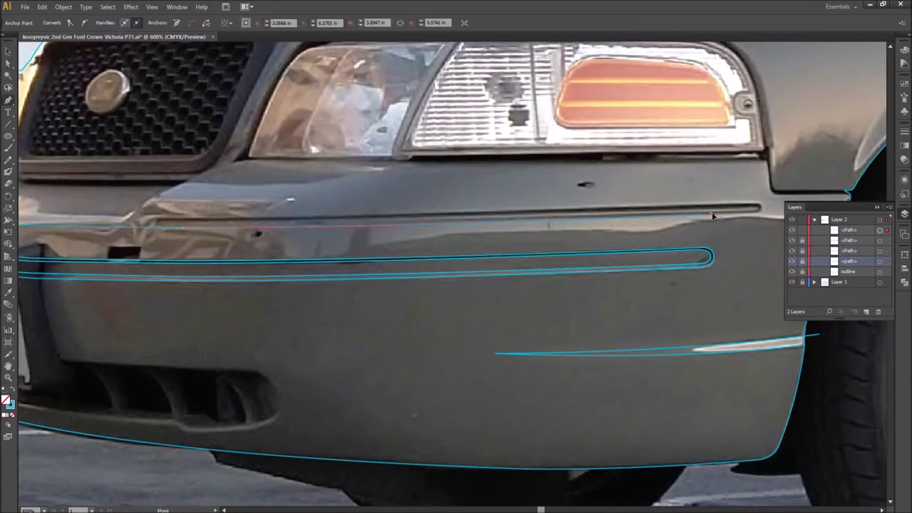
scroll(383, 255, "left", 5)
key("ctrl+v")
scroll(721, 206, "right", 6)
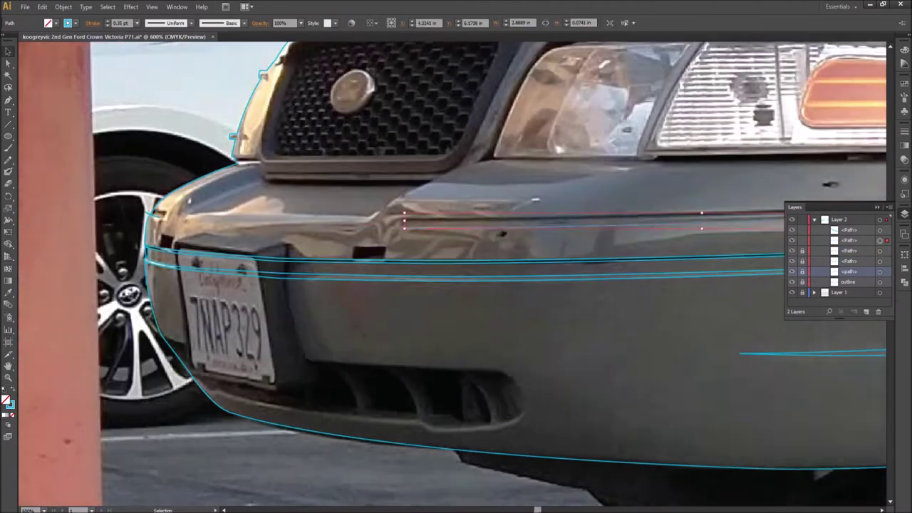
left_click_drag(722, 206, 696, 217)
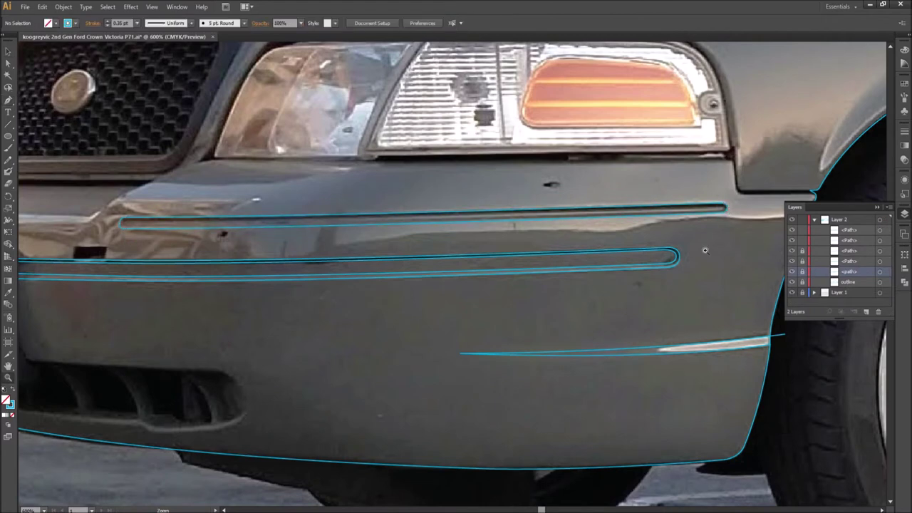
Step: Add an inner contour to the narrow groove below the headlight and fit its ends inside the rounded outline
scroll(704, 250, "up", 3)
scroll(578, 366, "down", 4)
left_click(712, 213)
key("a")
scroll(712, 235, "up", 3)
left_click(667, 204)
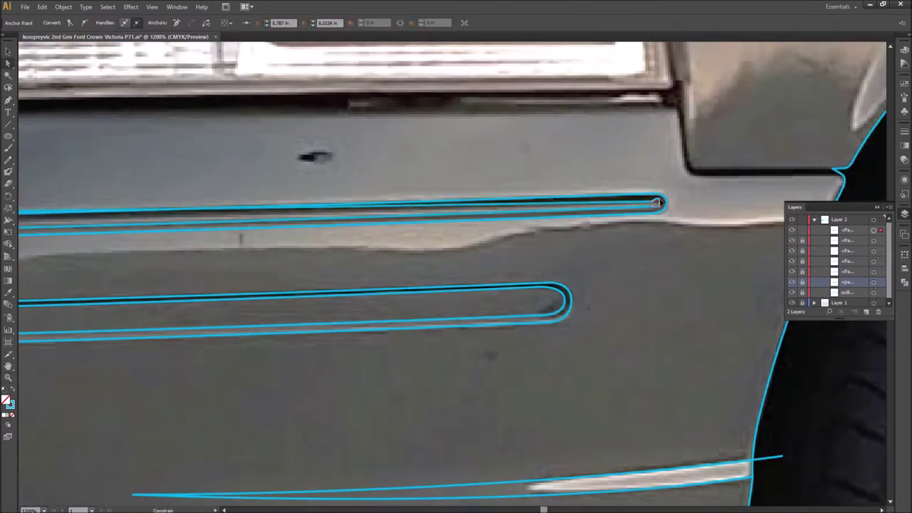
scroll(519, 291, "down", 1)
left_click(31, 271)
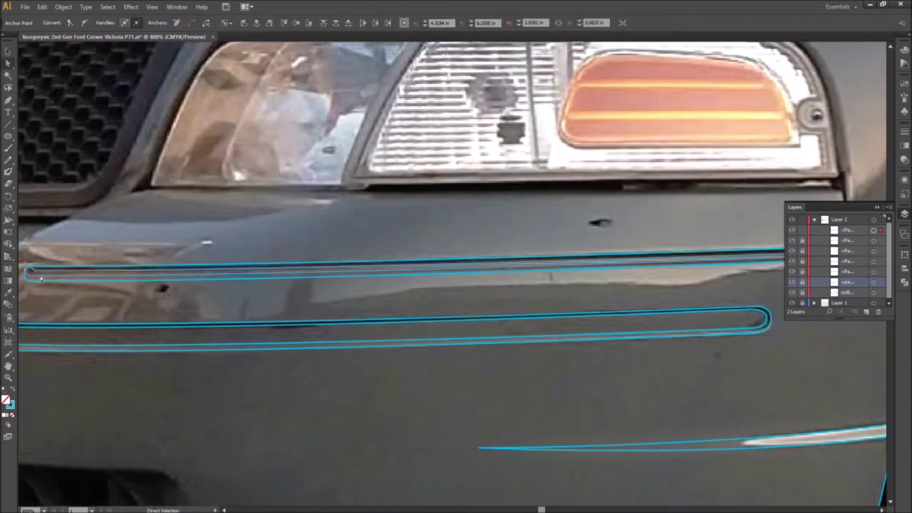
Step: Trace the small slot above the trim strip at the bumper's front corner, with a rounded inner end
scroll(70, 277, "left", 1)
key("ctrl+plus")
key("ctrl+plus")
key("ctrl+plus")
key("ctrl+plus")
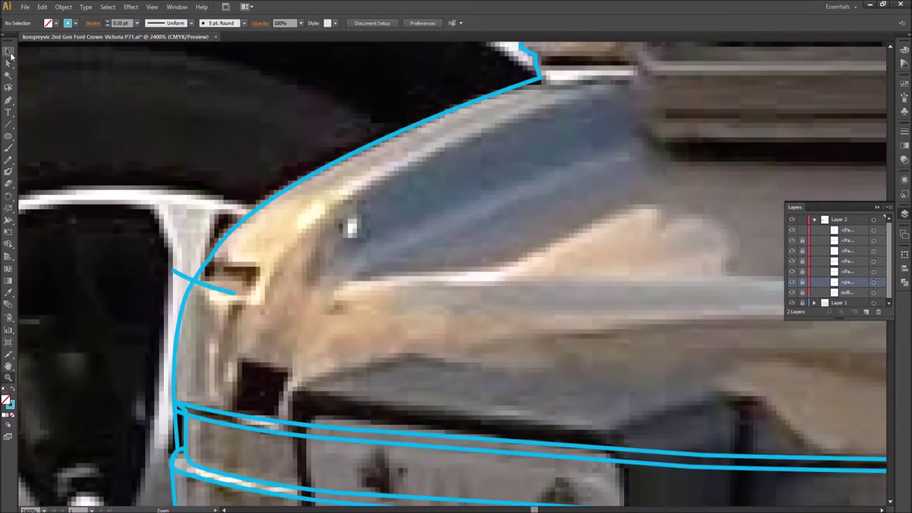
left_click_drag(229, 264, 262, 298)
left_click(202, 287)
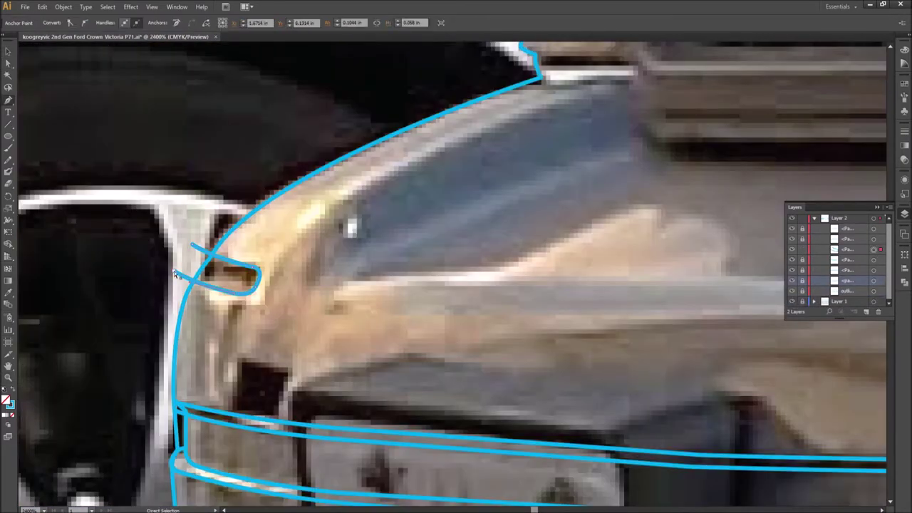
Step: Fit the body outline around the small corner slot and add an inner contour inside the slot
left_click(188, 295)
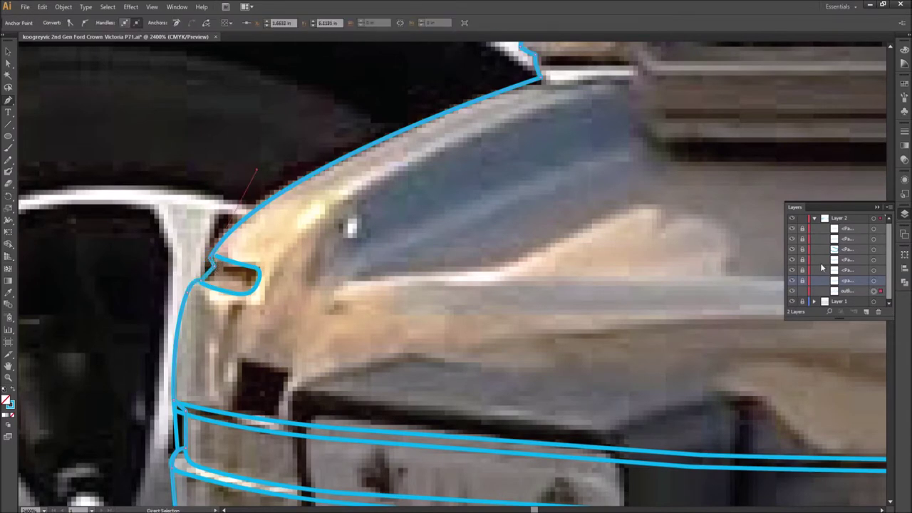
key("ctrl+shift+w")
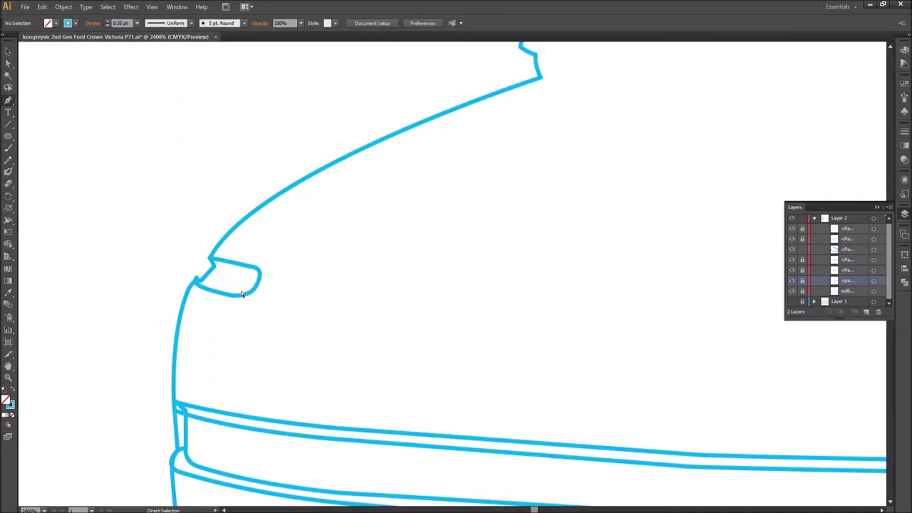
left_click(236, 290)
key("ctrl+shift+w")
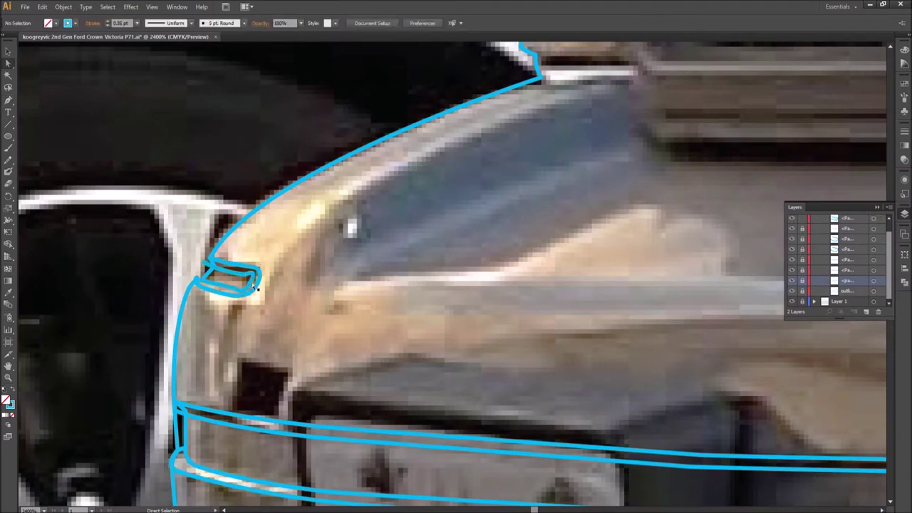
Step: Trace the dark rectangular opening above the bumper trim strip, right of the licence plate, and clip it at the strip's edge
key("ctrl+shift+w")
left_click(207, 285)
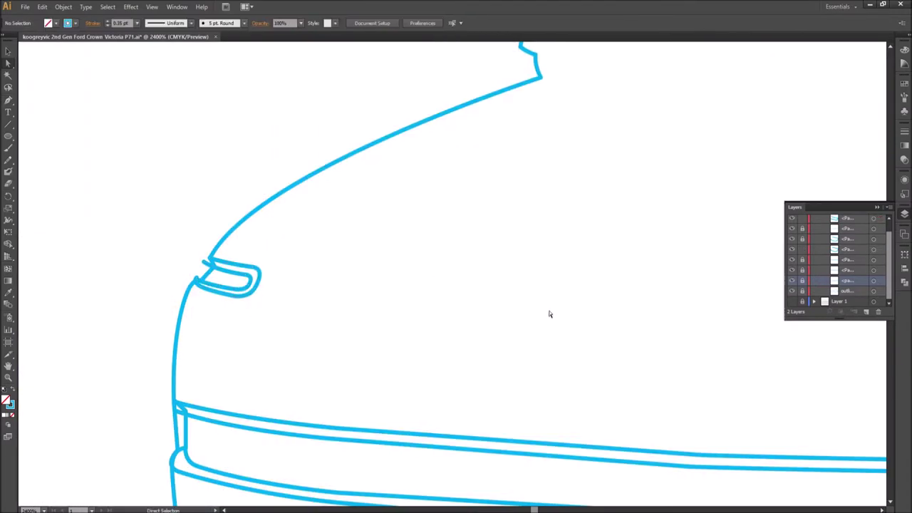
key("ctrl+shift+w")
scroll(456, 285, "up", 5)
left_click(336, 288)
scroll(379, 296, "up", 3)
left_click(348, 287)
left_click(350, 233)
left_click(482, 232)
left_click(476, 286)
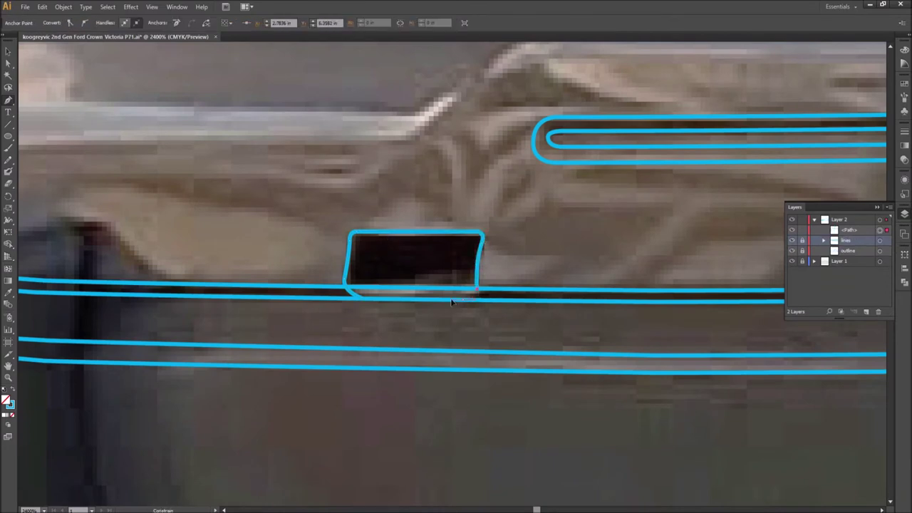
key("ctrl+7")
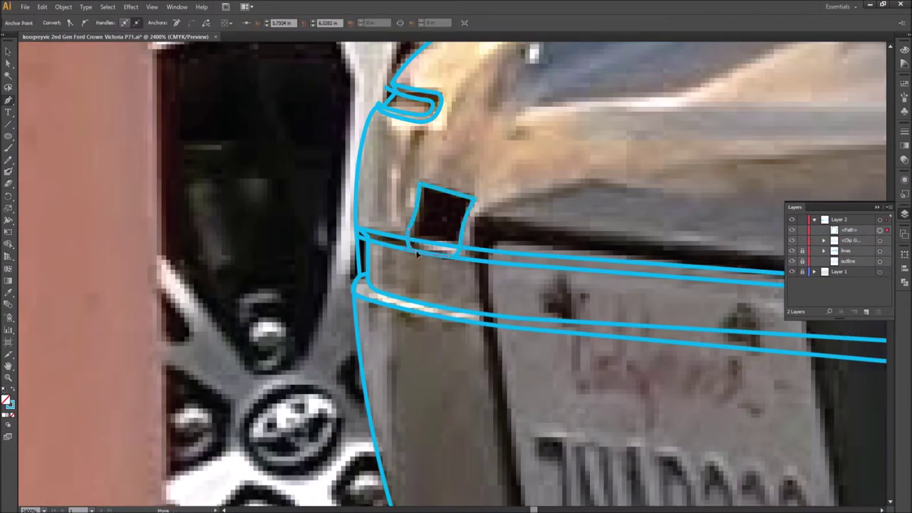
Step: Clip the outline of the small square opening above the licence plate along the line at its lower edge
scroll(536, 175, "down", 3)
right_click(465, 285)
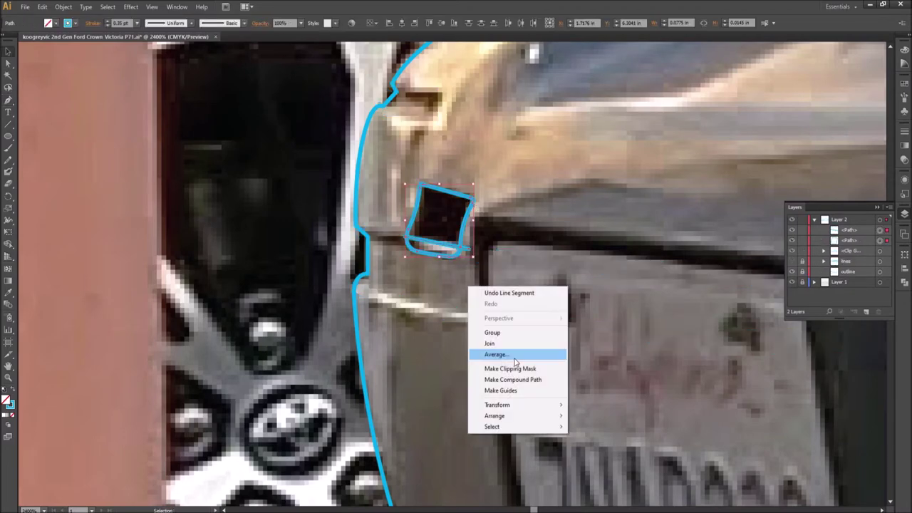
left_click(539, 349)
Step: Trace the lower bumper air intake with its rounded outer end, joining its lower edge through the small step
scroll(673, 218, "down", 3)
left_click(220, 312)
left_click(545, 342)
left_click_drag(581, 371, 582, 403)
left_click(489, 404)
left_click(583, 356, "ctrl")
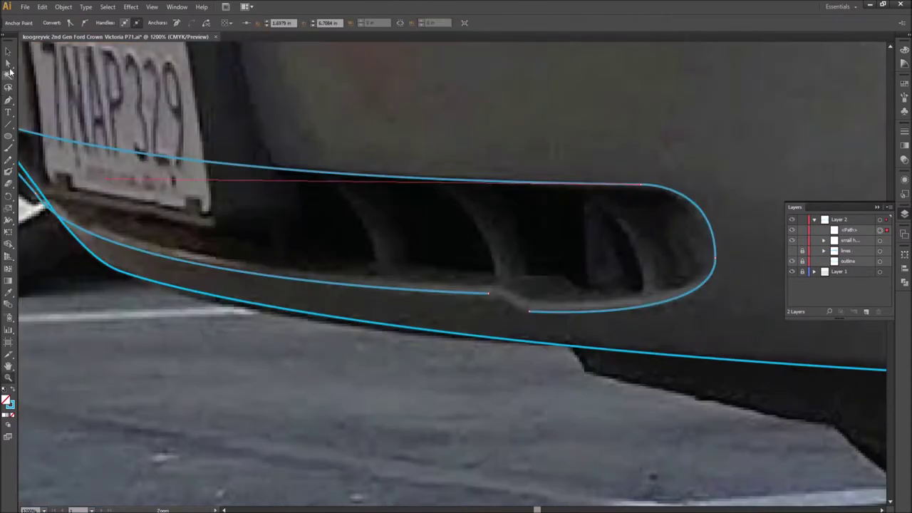
scroll(431, 495, "up", 2)
left_click(124, 260, "ctrl")
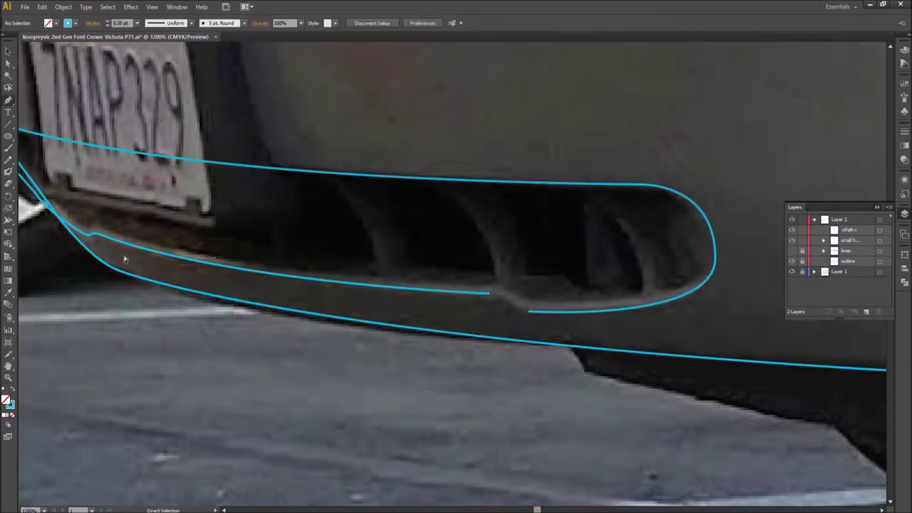
left_click(525, 313)
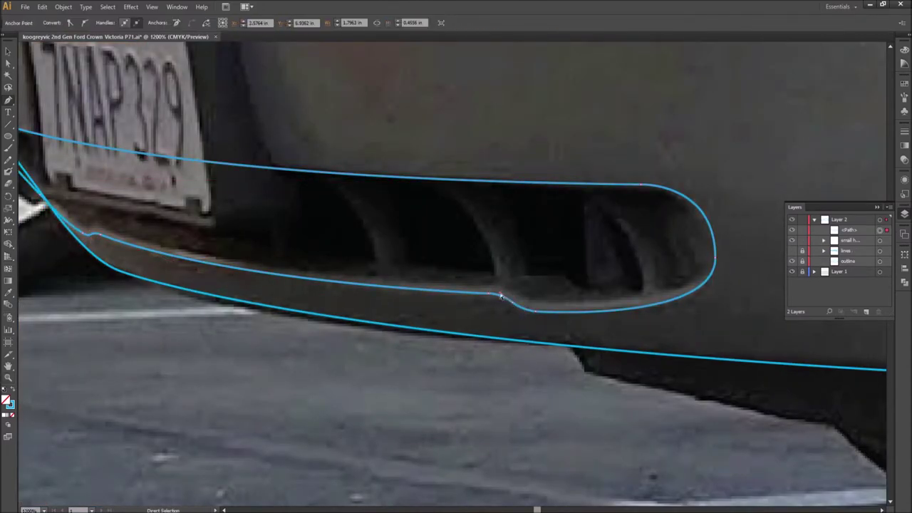
scroll(553, 278, "up", 2)
Step: Add parallel inner contour lines along the air intake's lower lip, following its stepped edge
left_click(879, 230)
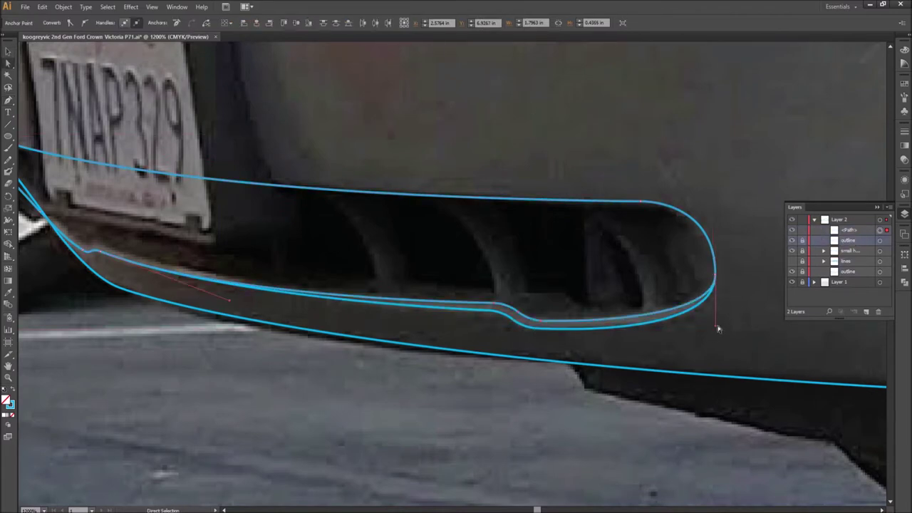
scroll(191, 165, "left", 3)
scroll(456, 285, "right", 4)
left_click(474, 324)
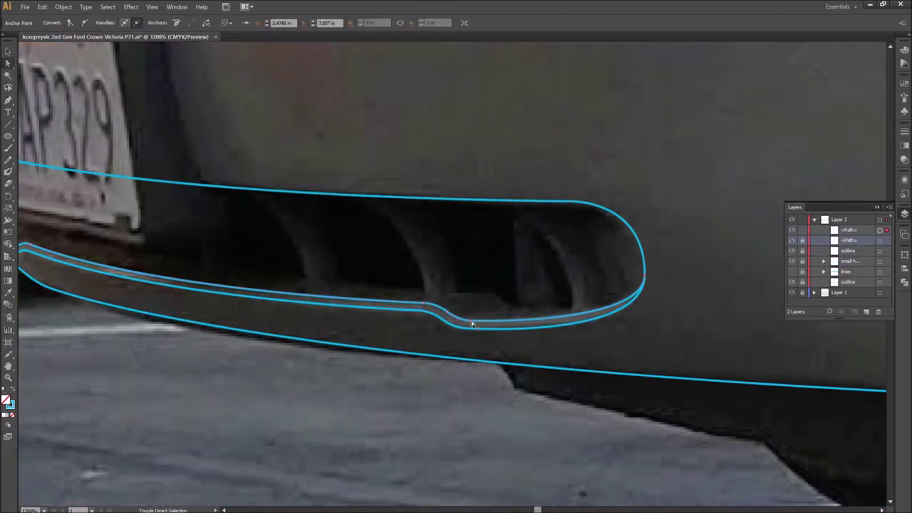
scroll(259, 342, "left", 3)
scroll(455, 299, "right", 4)
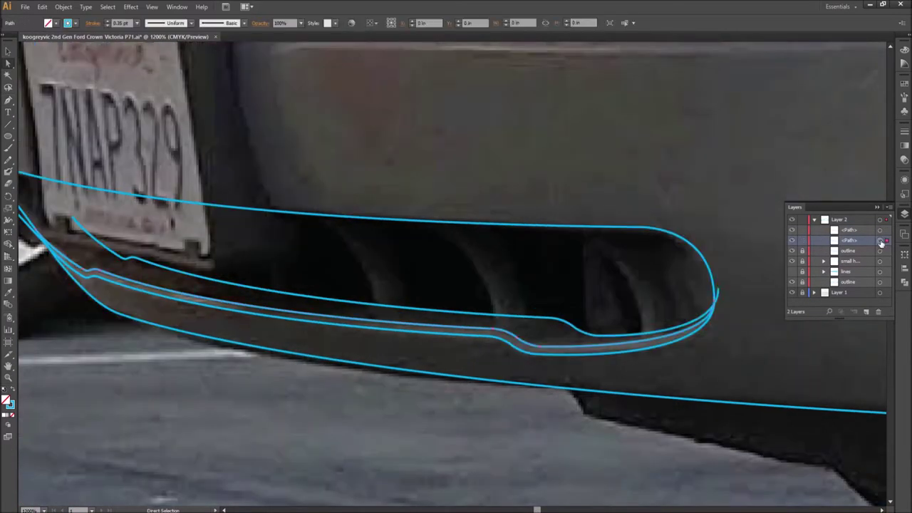
Step: Trace the middle curved vane inside the air intake as a closed shape with a centre line
left_click_drag(495, 316, 510, 291)
left_click(399, 214)
left_click(477, 214)
left_click(527, 317)
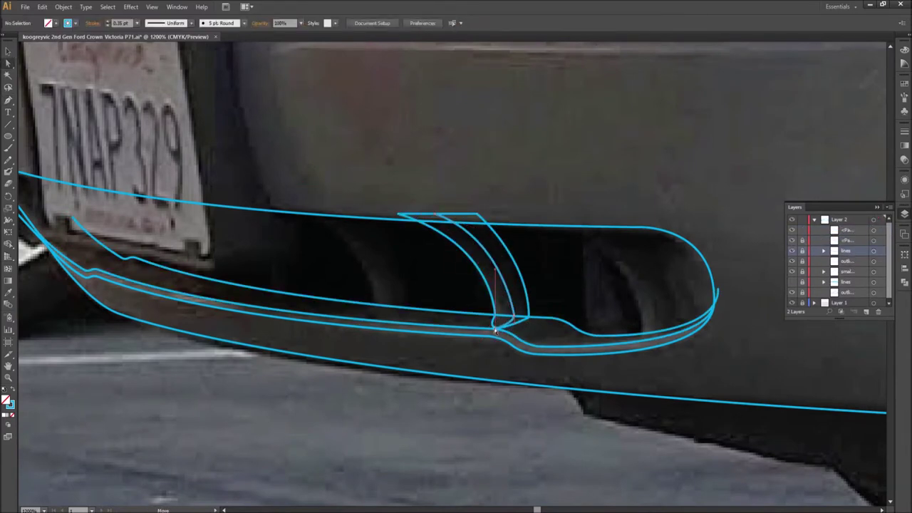
Step: Outline the other two curved vanes on either side of the middle one and clip the vane shapes
scroll(525, 329, "left", 3)
left_click_drag(550, 216, 426, 339)
scroll(369, 319, "up", 2)
left_click_drag(737, 325, 700, 404)
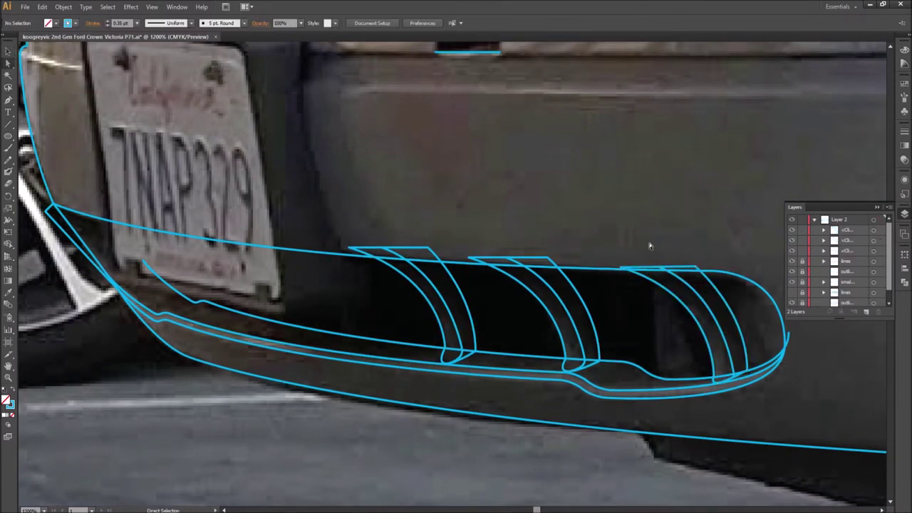
Step: Add a vertical edge line and short slanted hatch lines on the ledge inside the air intake
scroll(734, 247, "up", 3)
scroll(177, 345, "down", 3)
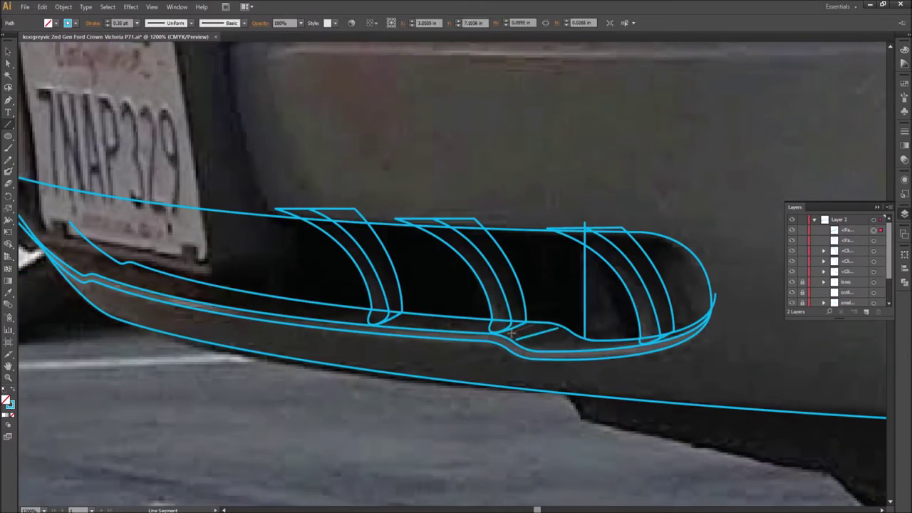
scroll(132, 281, "up", 2)
left_click(308, 249)
key("v")
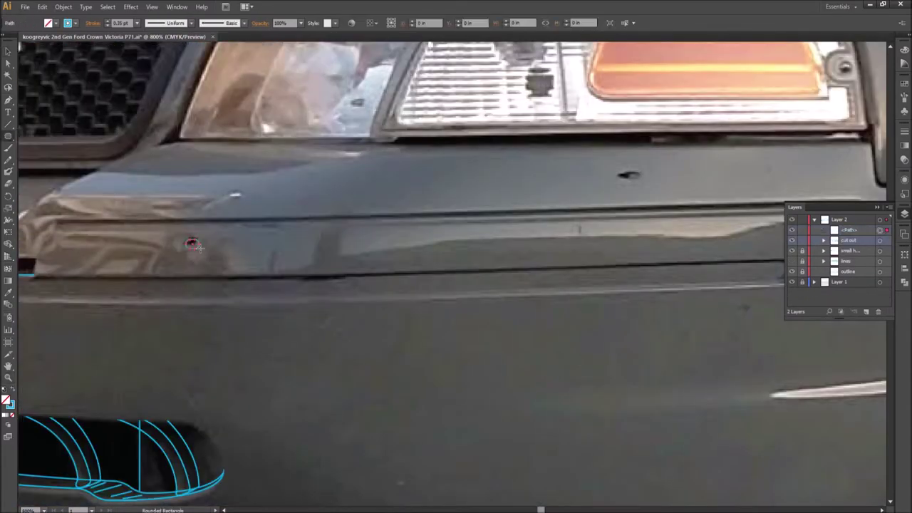
Step: Trace the two small holes in the bumper skin below the headlight with small clipped shapes
left_click_drag(290, 255, 312, 268)
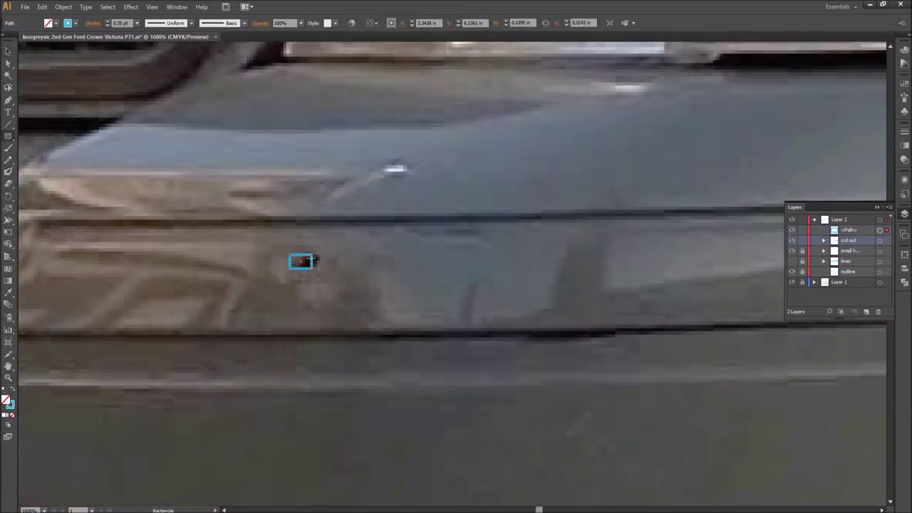
scroll(378, 308, "right", 3)
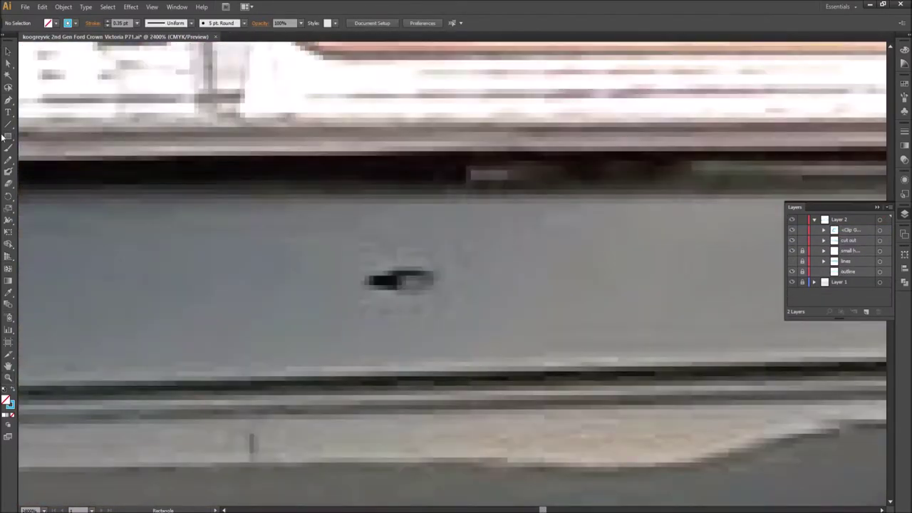
left_click(415, 281)
key("ctrl+=")
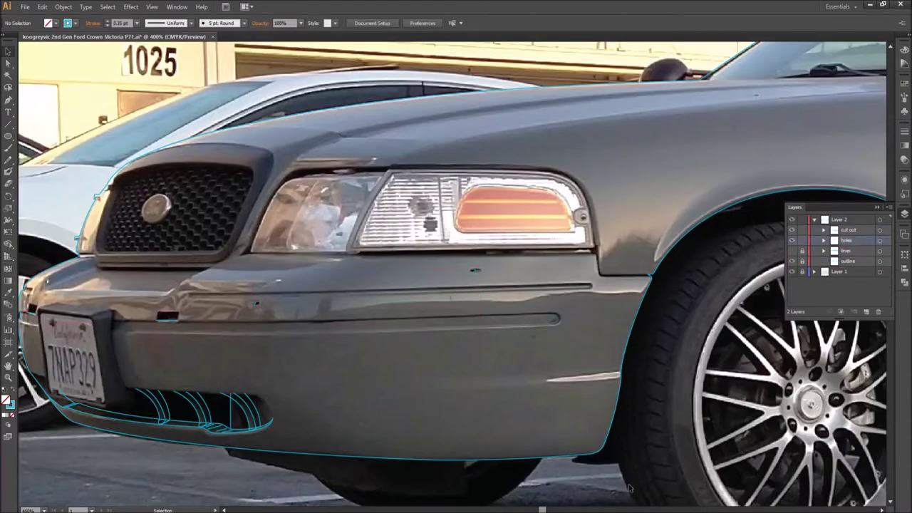
Step: Draw the long crease line above the upper groove, from the bumper's front corner to the wheel arch
scroll(456, 274, "left", 5)
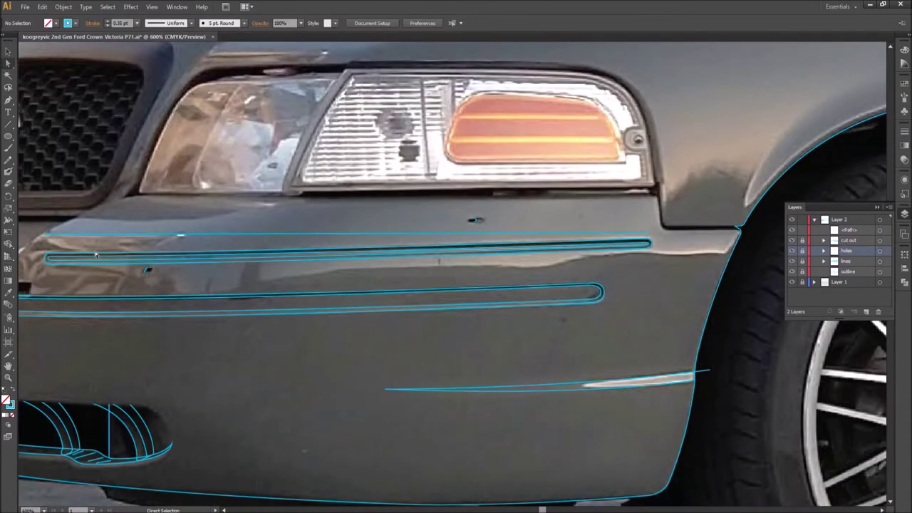
key("z")
left_click(733, 229)
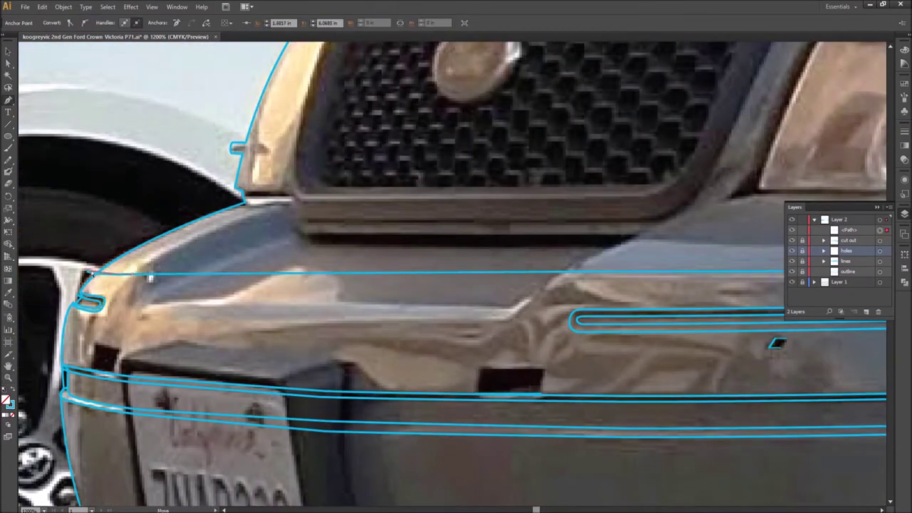
Step: Trace the bumper contour from the headlight's inner corner down around the recessed shelf below the grille
scroll(452, 274, "right", 5)
left_click_drag(388, 187, 341, 182)
scroll(466, 299, "left", 4)
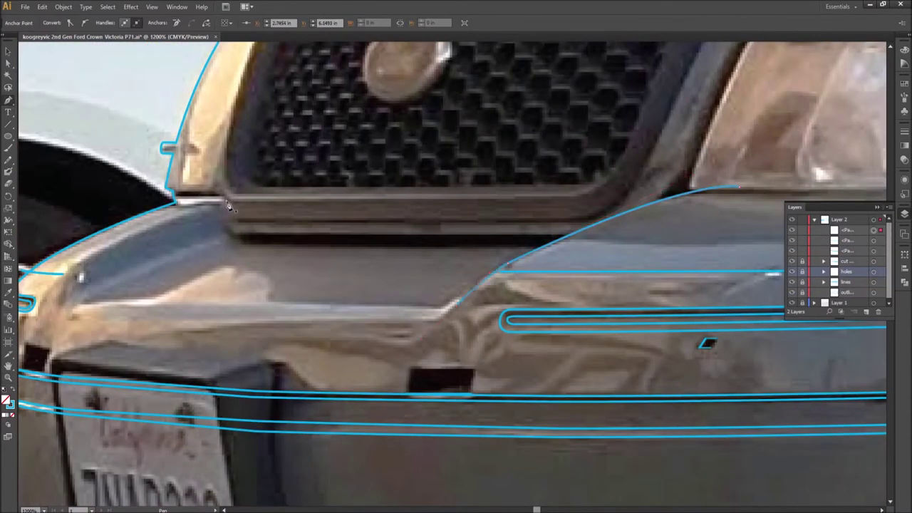
scroll(242, 249, "left", 3)
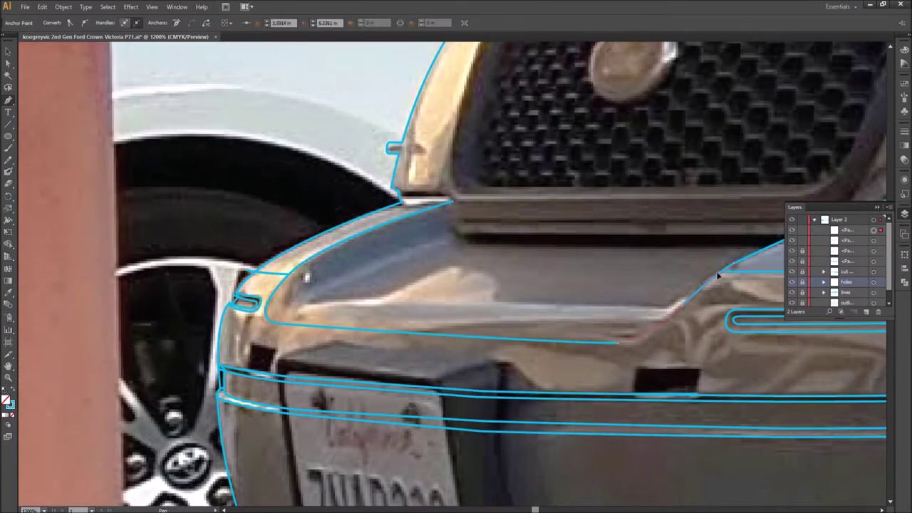
Step: Trace the inner edge of the recessed shelf below the grille and blend it into the contour rising to the headlight
scroll(712, 280, "right", 3)
left_click(93, 305)
left_click(265, 231)
left_click_drag(457, 319, 460, 312)
key("ctrl+shift+a")
scroll(111, 322, "up", 1)
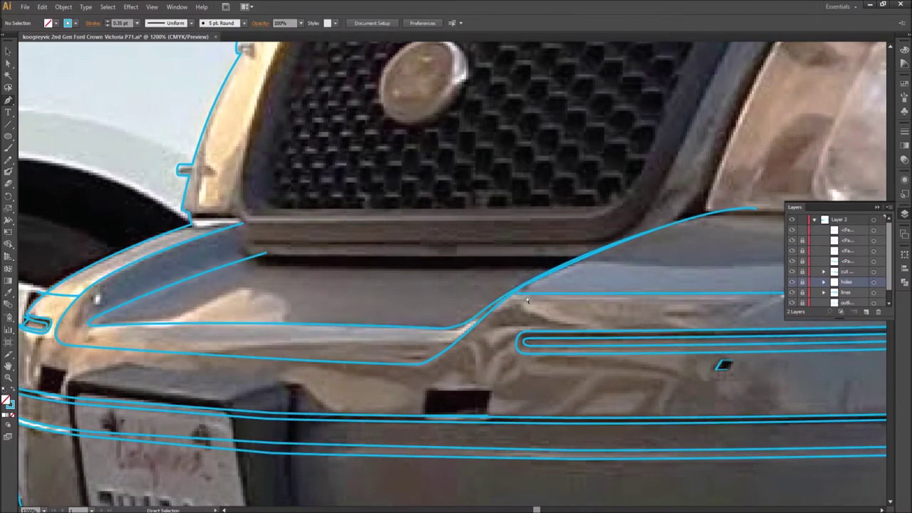
Step: Trace the bumper's upper edge below the headlight, around the fender notch to the wheel arch, with the narrow gap under the lamp
key("ctrl+equal")
key("ctrl+equal")
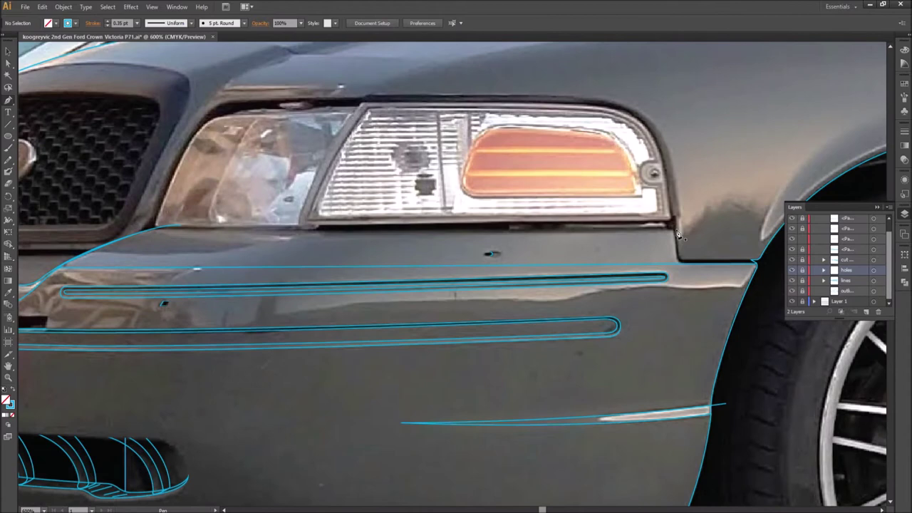
left_click(677, 228, "ctrl")
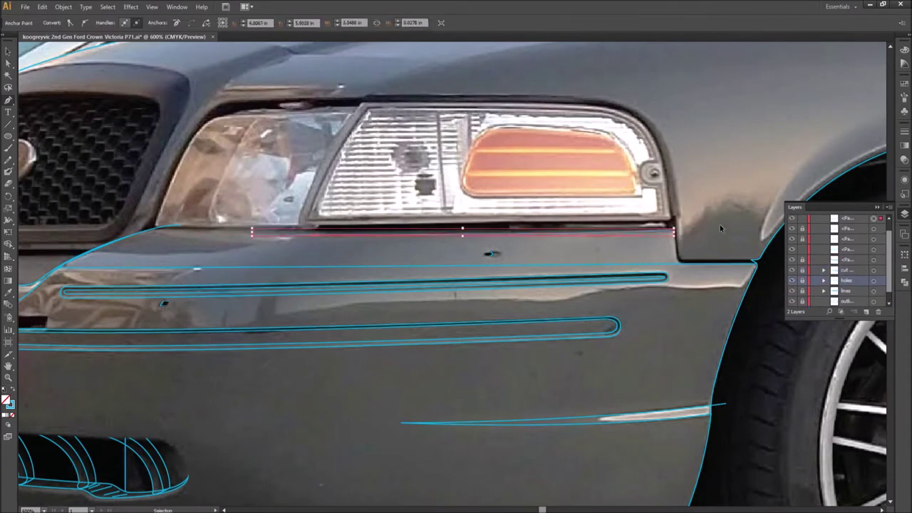
key("ctrl+equal")
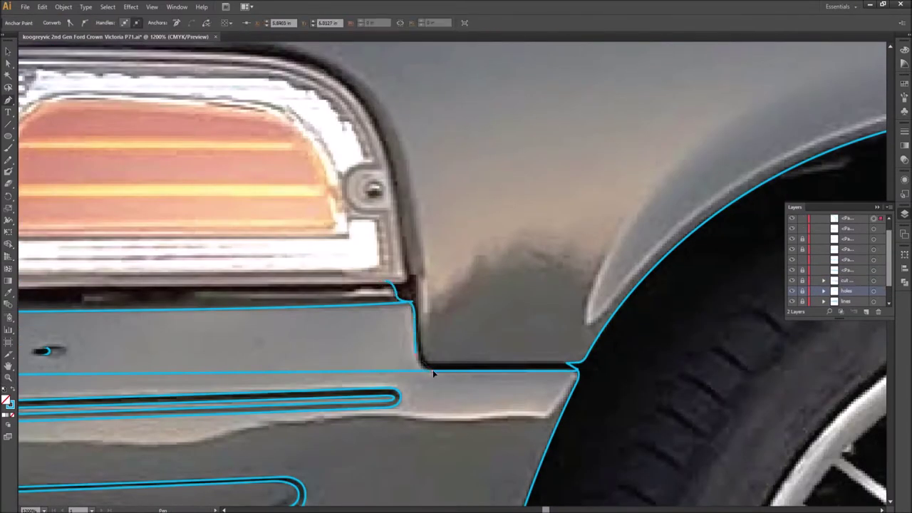
scroll(433, 372, "up", 1)
scroll(438, 312, "left", 5)
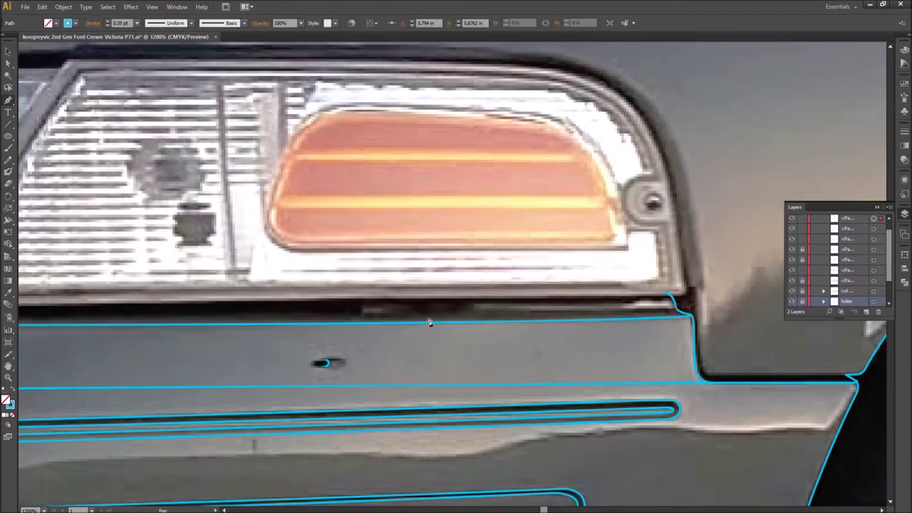
key("ctrl+minus")
key("ctrl+minus")
key("ctrl+minus")
left_click(523, 272)
scroll(524, 273, "down", 1)
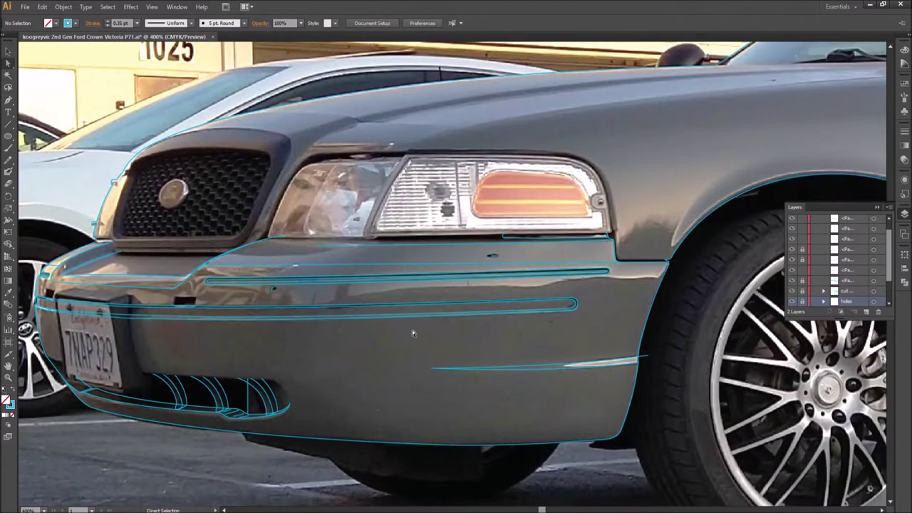
Step: Collect the new bumper paths into the lines group and draw a closed boundary around the whole front bumper
left_click(791, 254)
key("ctrl+z")
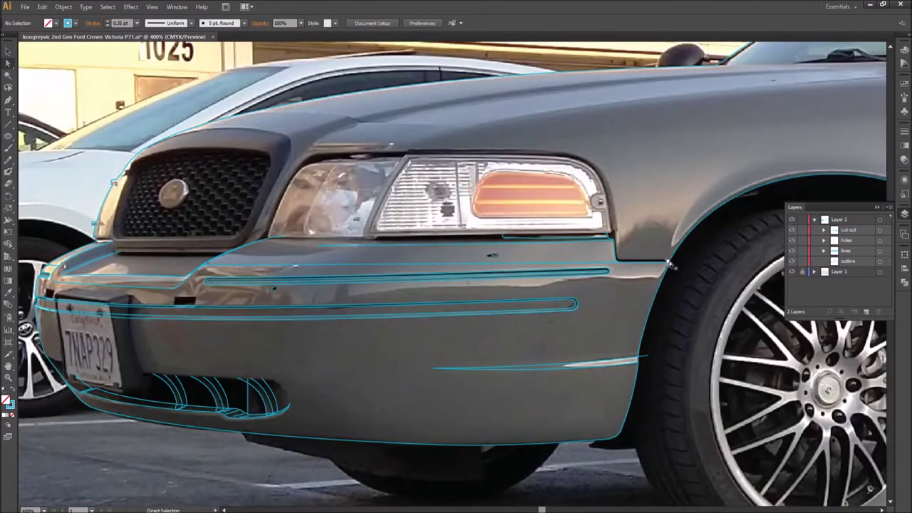
key("ctrl+z")
key("p")
scroll(263, 289, "left", 5)
scroll(263, 288, "right", 2)
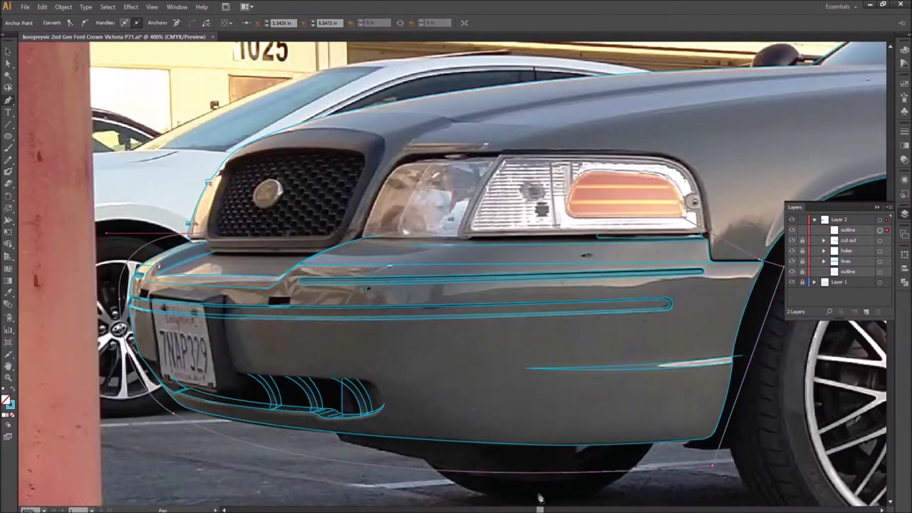
key("ctrl+z")
Step: Trace the fender edge from the wheel arch corner along the notch, up around the headlight and across its top
left_click(504, 222)
scroll(504, 222, "down", 1)
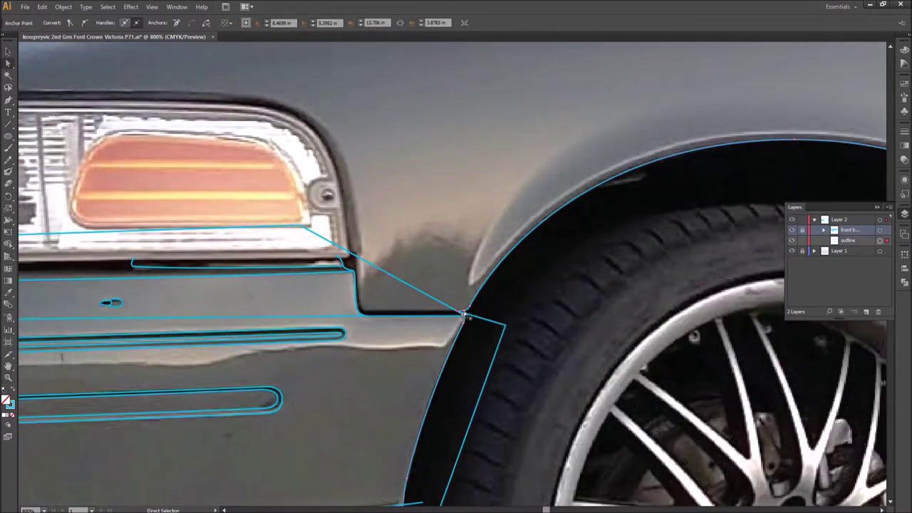
left_click(362, 309)
scroll(499, 417, "up", 3)
scroll(596, 271, "down", 1)
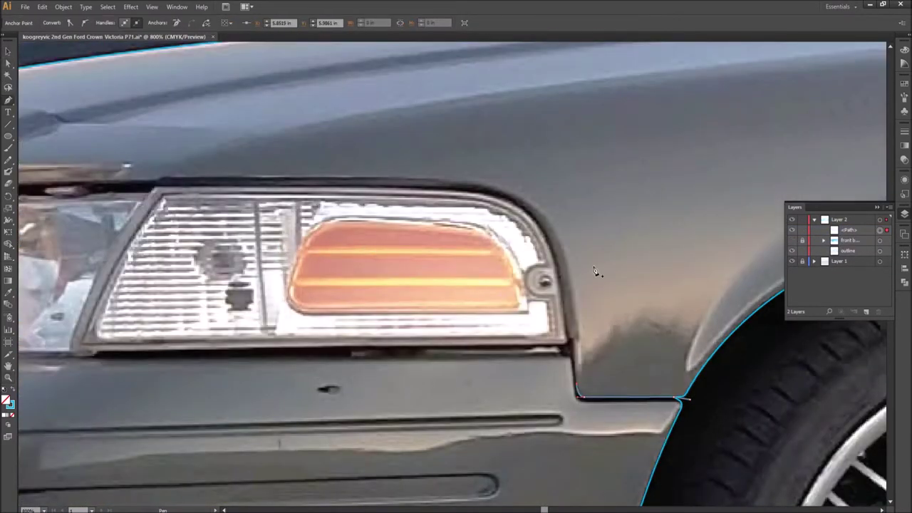
scroll(583, 313, "left", 6)
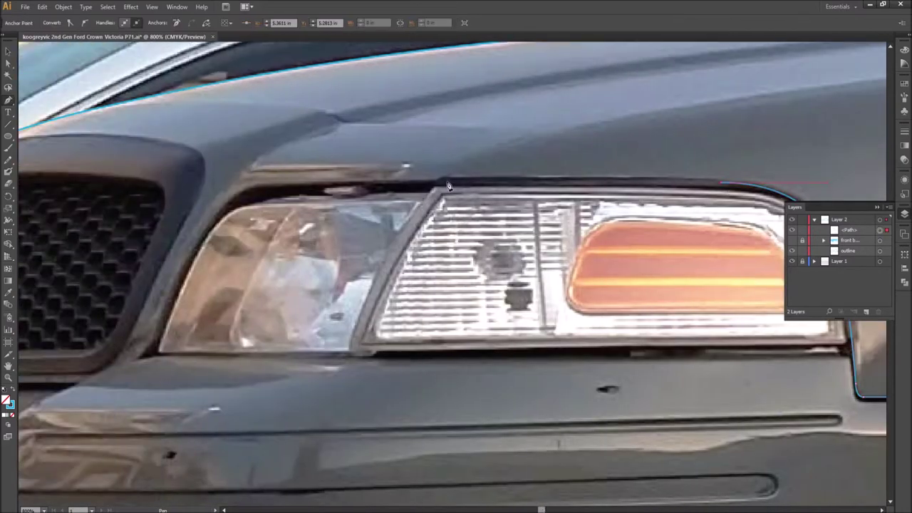
Step: Trace the fender's upper edge from the headlight along the hood to the windshield base and down the front door gap
scroll(150, 283, "down", 2)
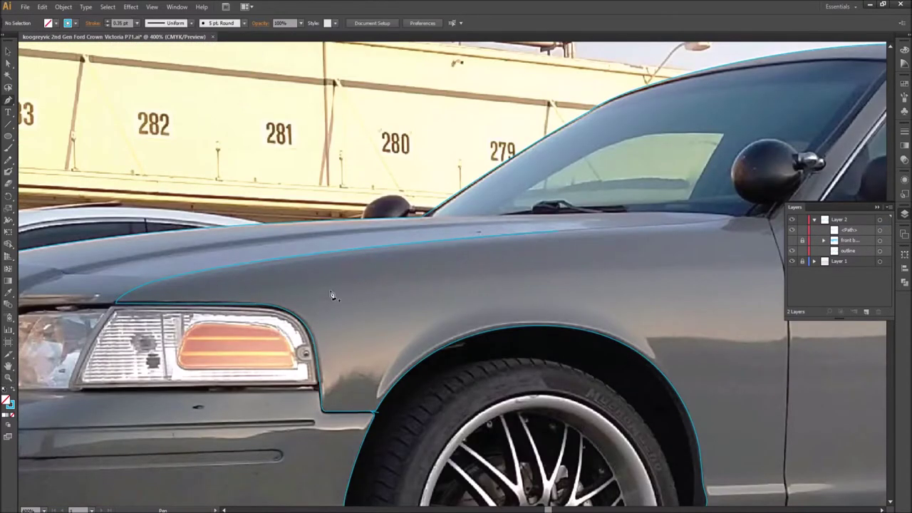
scroll(257, 270, "up", 2)
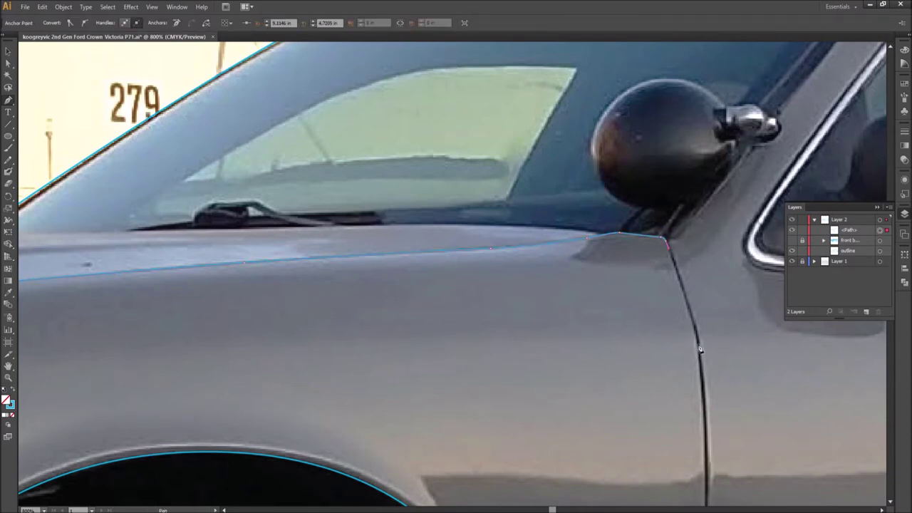
scroll(606, 267, "down", 1)
scroll(542, 294, "down", 1)
scroll(544, 391, "down", 5)
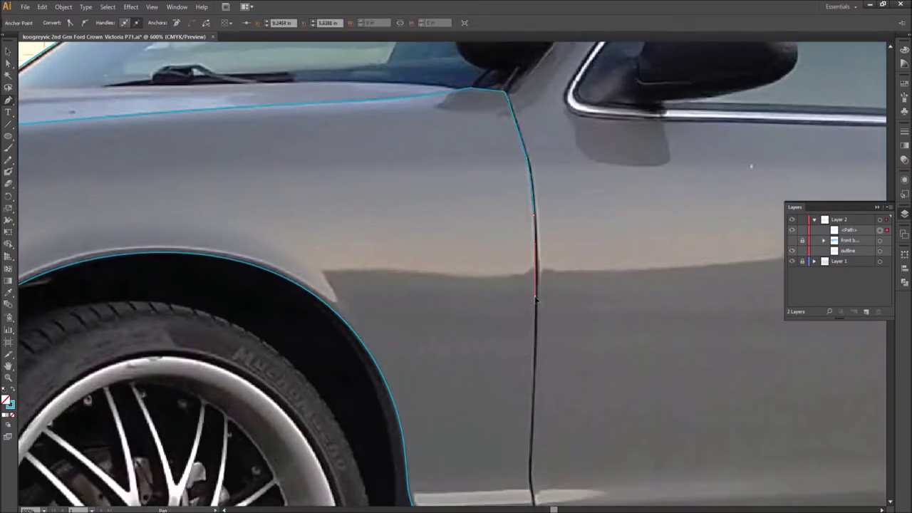
left_click(533, 428)
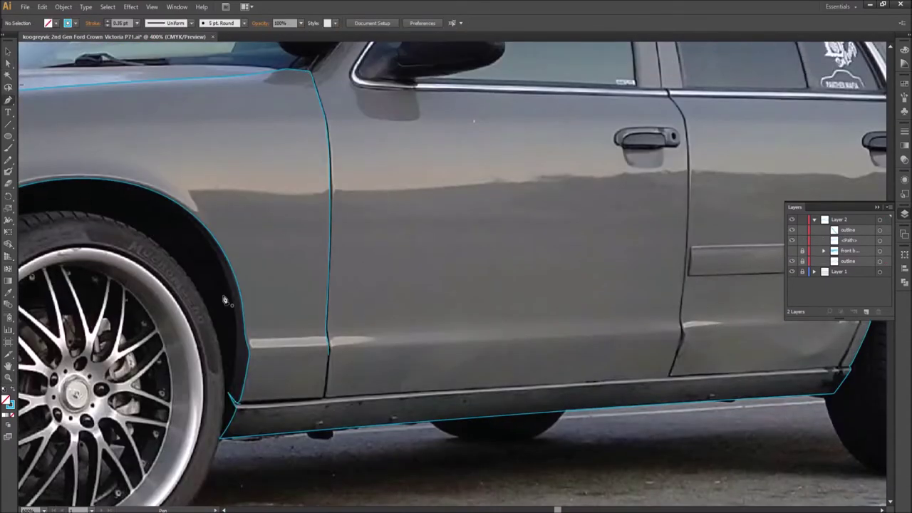
Step: Close the fender outline along its bottom edge above the rocker panel, rounding the corner at the door gap
left_click_drag(239, 403, 329, 401)
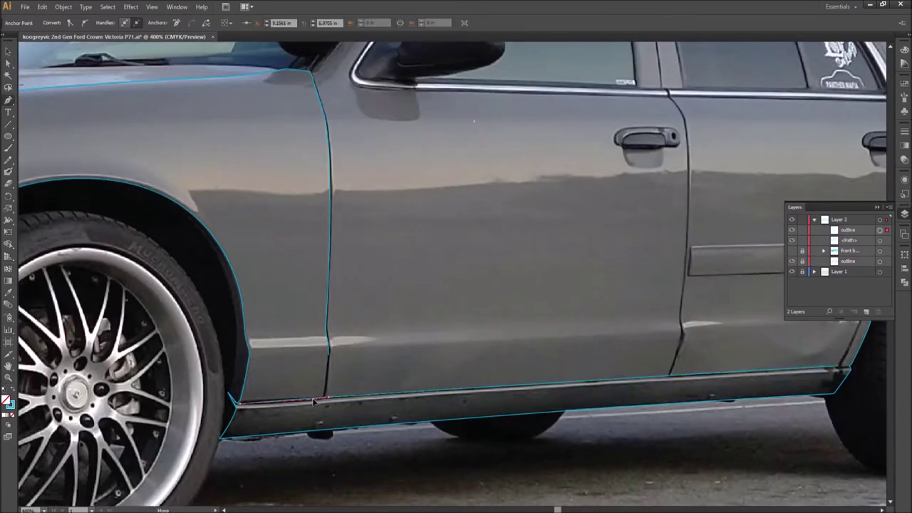
key("ctrl+equal")
key("ctrl+equal")
key("ctrl+equal")
left_click(482, 306, "ctrl")
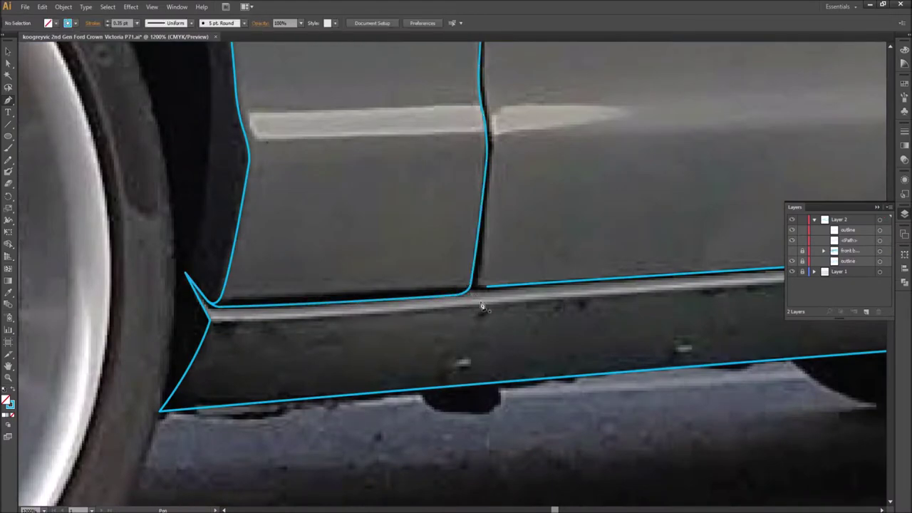
Step: Extend the doors' lower edge along the rocker panel and trace the rear door's lower rear edge beside the wheel arch
left_click_drag(487, 290, 338, 395)
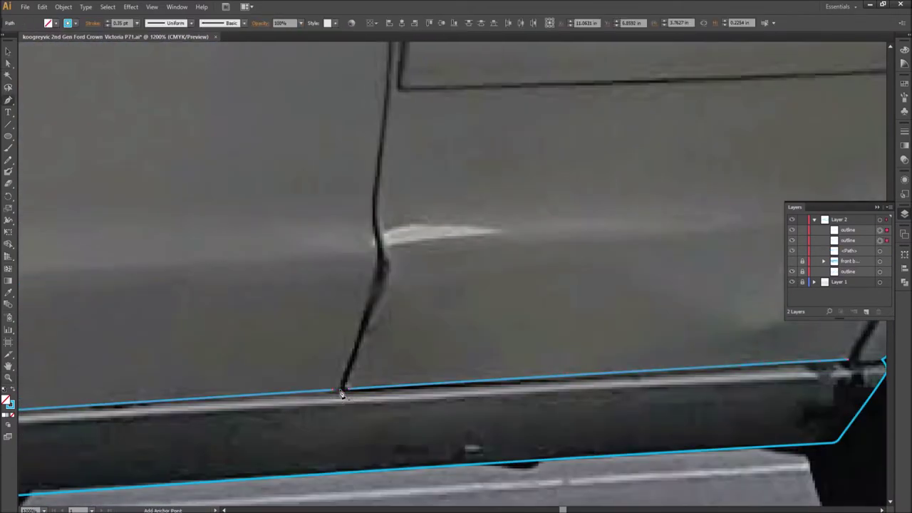
left_click(6, 381)
left_click(475, 216, "alt")
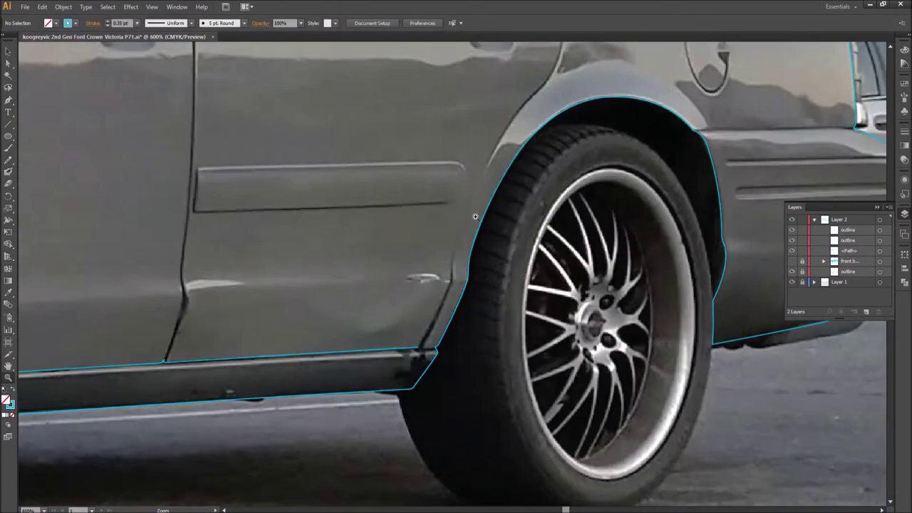
key("ctrl+plus")
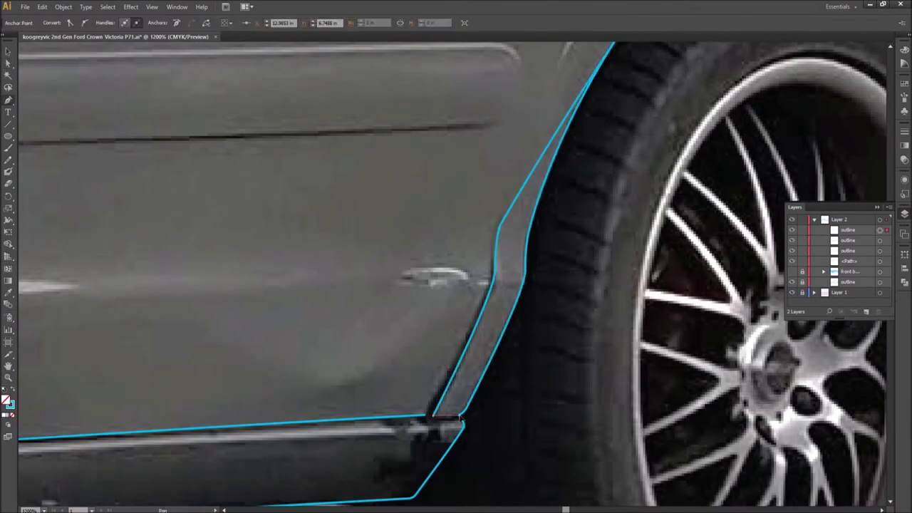
key("ctrl+plus")
key("ctrl+minus")
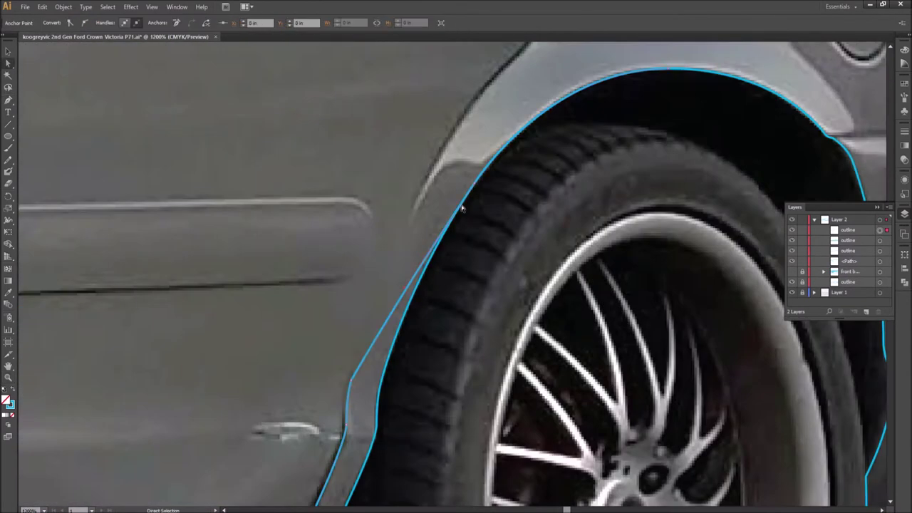
Step: Curve the rear door's rear edge around the wheel arch and trace it up past the rear door handle
key("ctrl+plus")
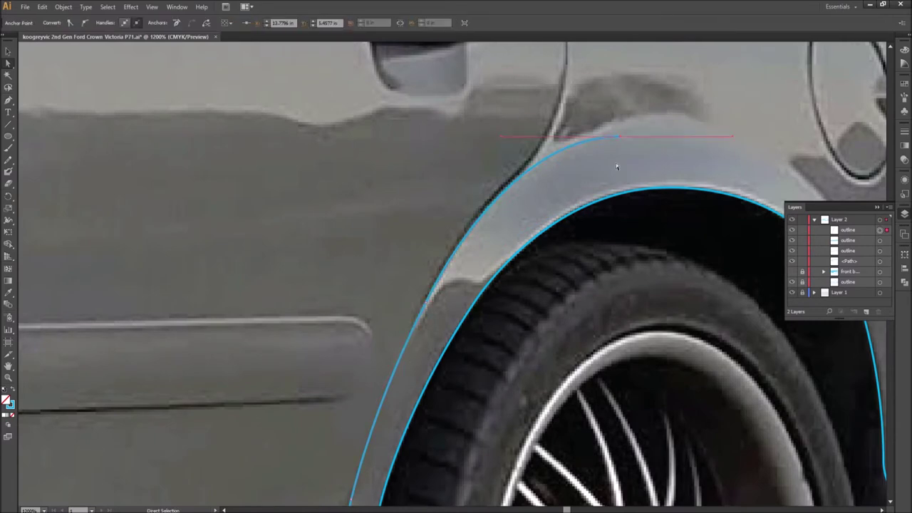
key("p")
scroll(616, 163, "up", 2)
scroll(527, 271, "up", 5)
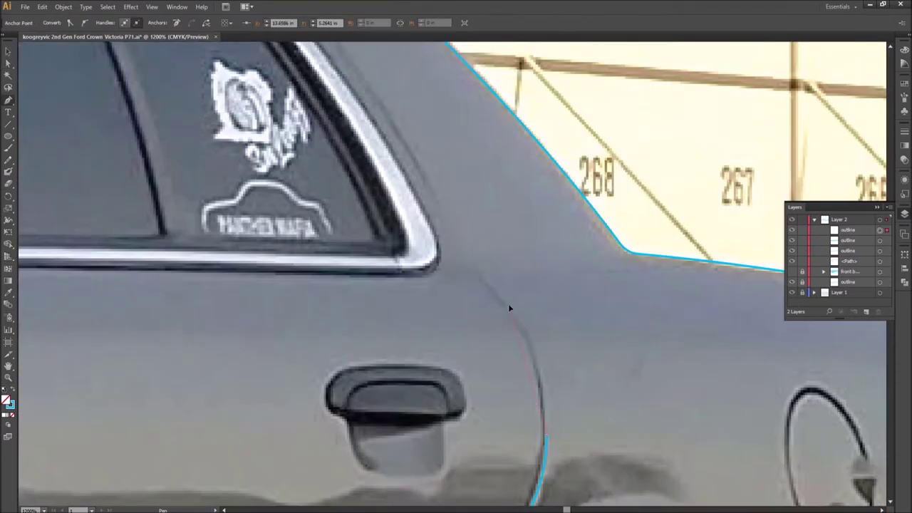
left_click(509, 307)
Step: Trace the rear pillar seam from behind the rear side window up to the roofline
scroll(443, 228, "up", 1)
scroll(567, 349, "up", 5)
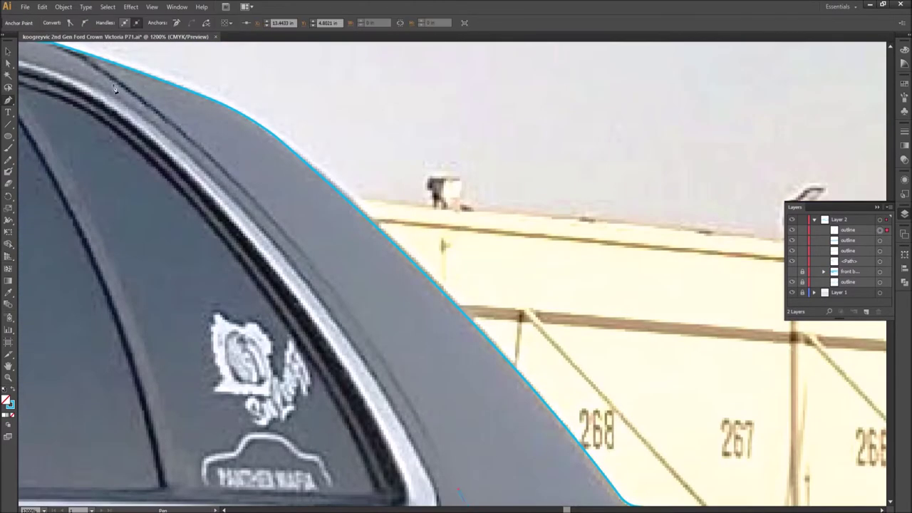
scroll(344, 230, "down", 3)
scroll(478, 408, "up", 7)
scroll(404, 286, "up", 1)
left_click(498, 242)
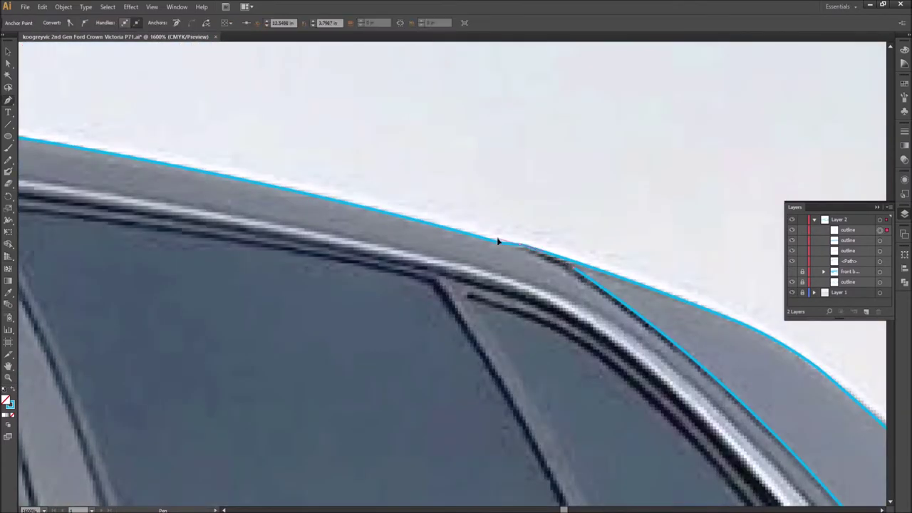
Step: Trace the front door frame from the center pillar seam along the roof edge and down the windshield pillar to the fender corner
scroll(476, 164, "down", 2)
scroll(465, 145, "right", 4)
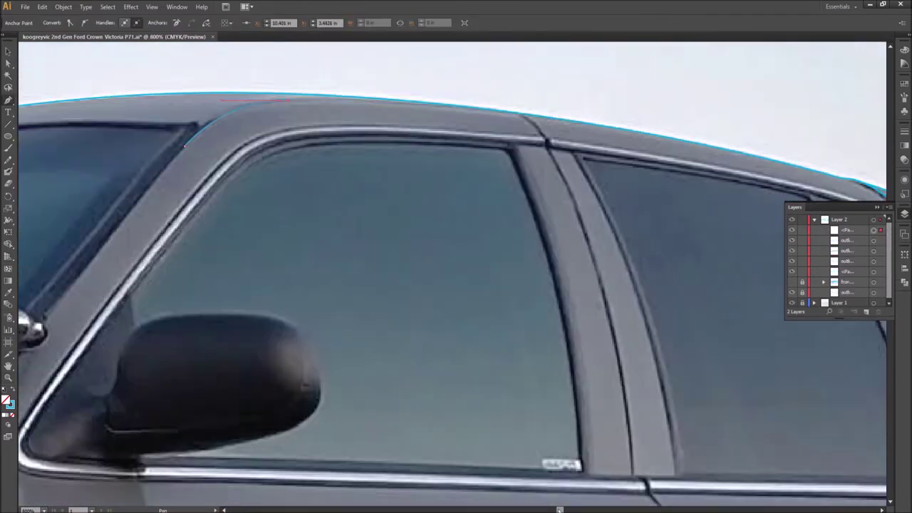
key("ctrl+z")
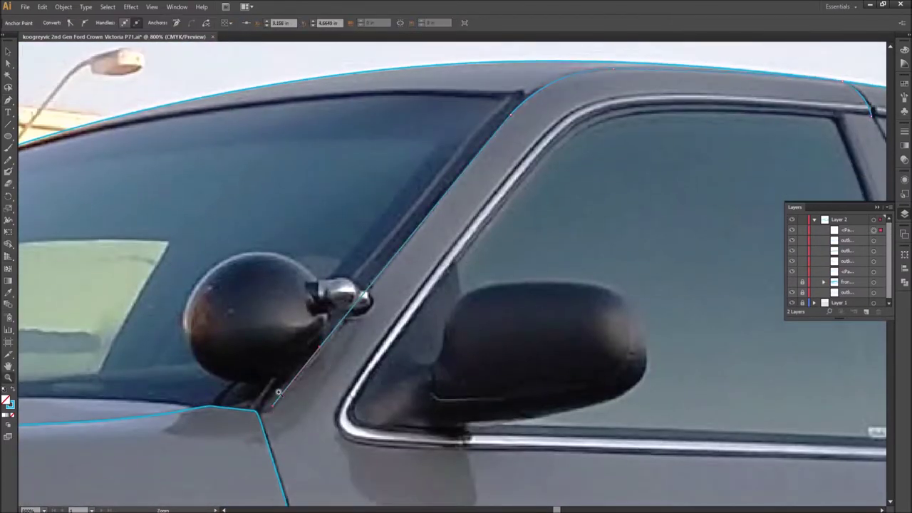
key("ctrl+z")
key("ctrl+z")
key("ctrl+z")
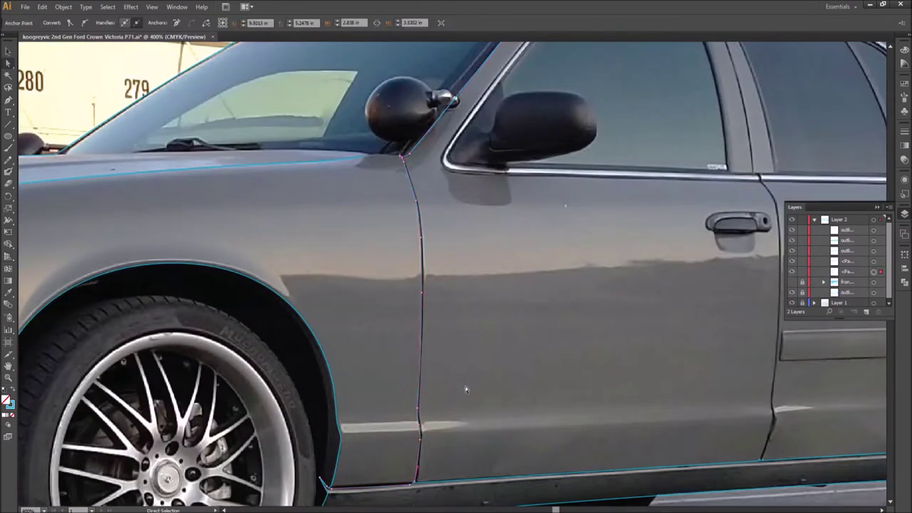
Step: Separate the fender's door-gap line into its own path named edge, fit its bottom corner, and lock and hide it
right_click(403, 160)
left_click(448, 224)
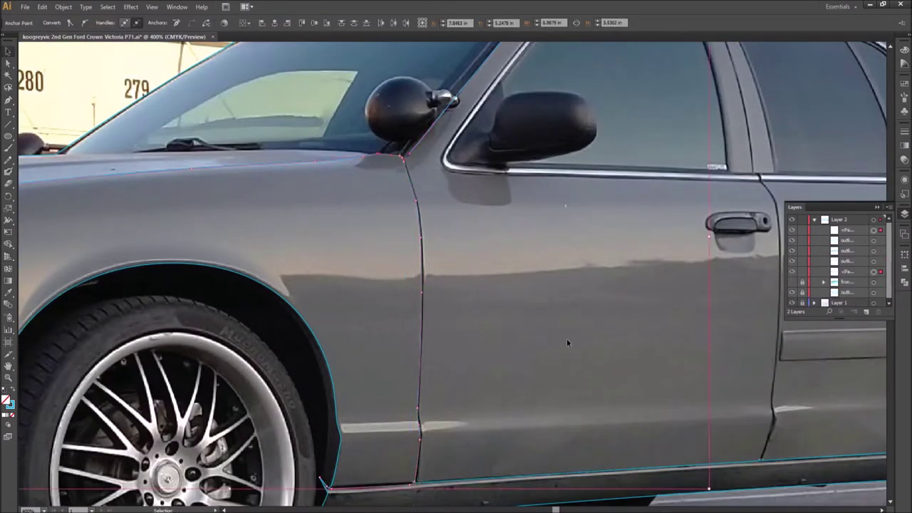
key("ctrl+z")
key("ctrl+z")
key("ctrl+z")
key("ctrl+z")
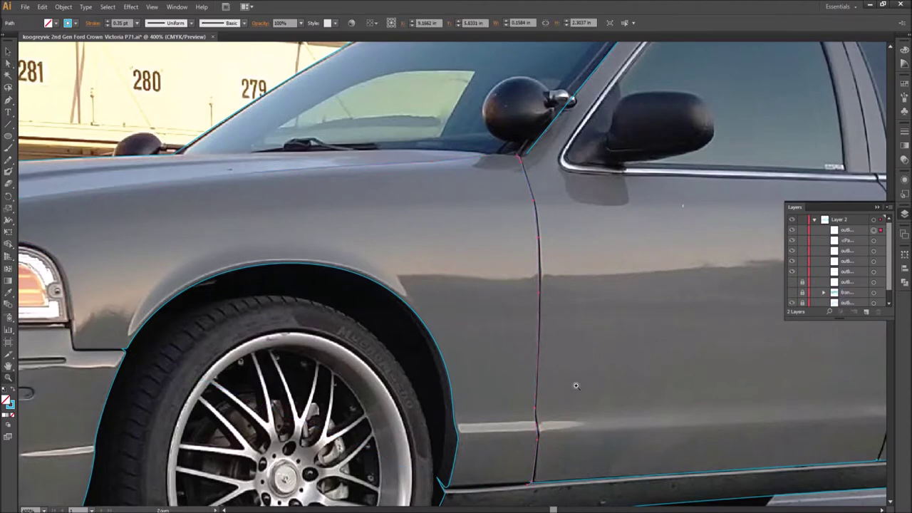
key("ctrl+z")
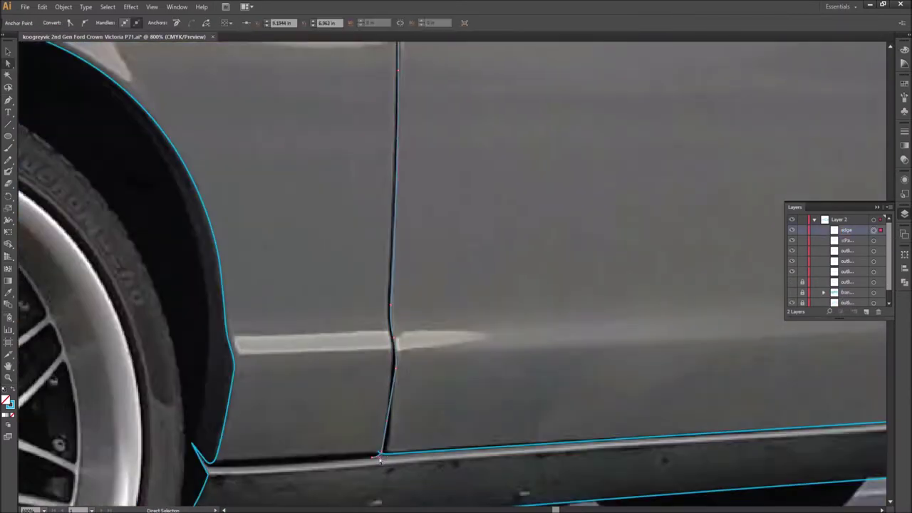
key("ctrl+z")
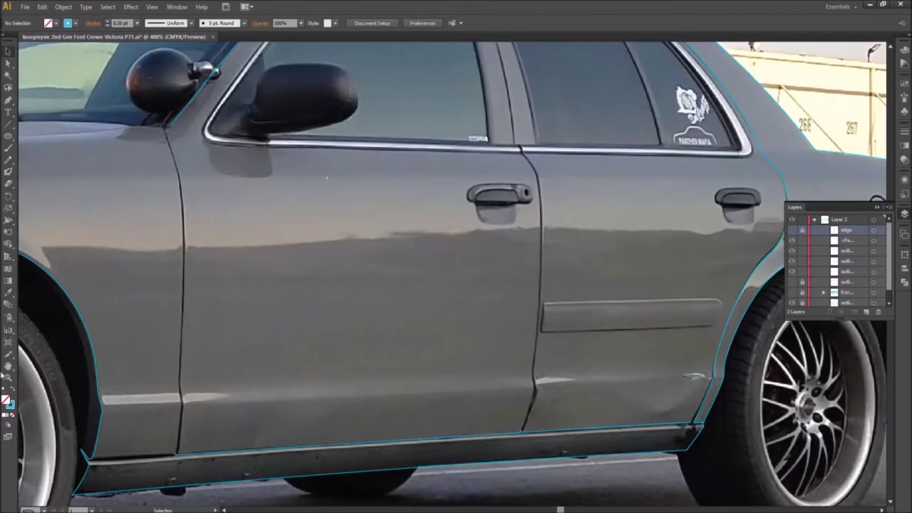
Step: Trace the gap between the front and rear doors from the rocker panel to the window sill and link it to the roof seam
key("ctrl+z")
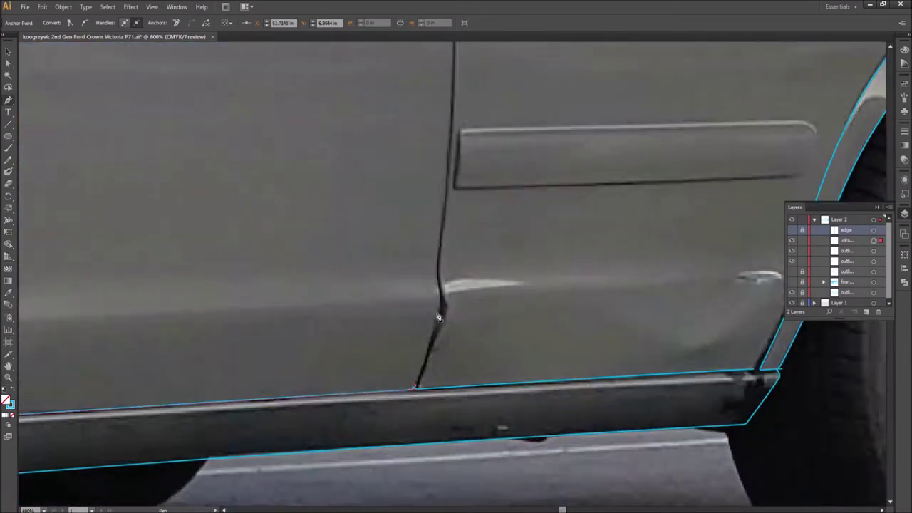
key("ctrl+z")
key("ctrl+z")
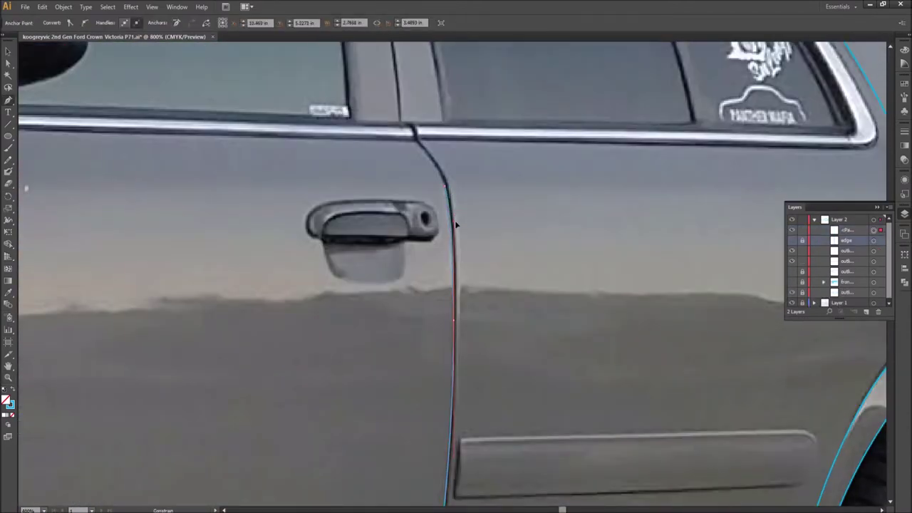
key("ctrl+z")
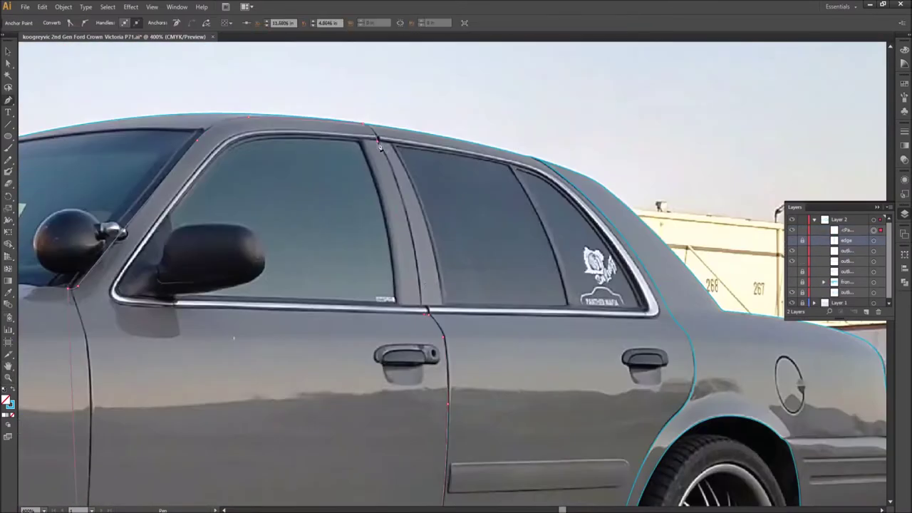
Step: Adjust the rear door outline at its lower corner on the rocker panel and at its upper end on the roofline
key("ctrl+z")
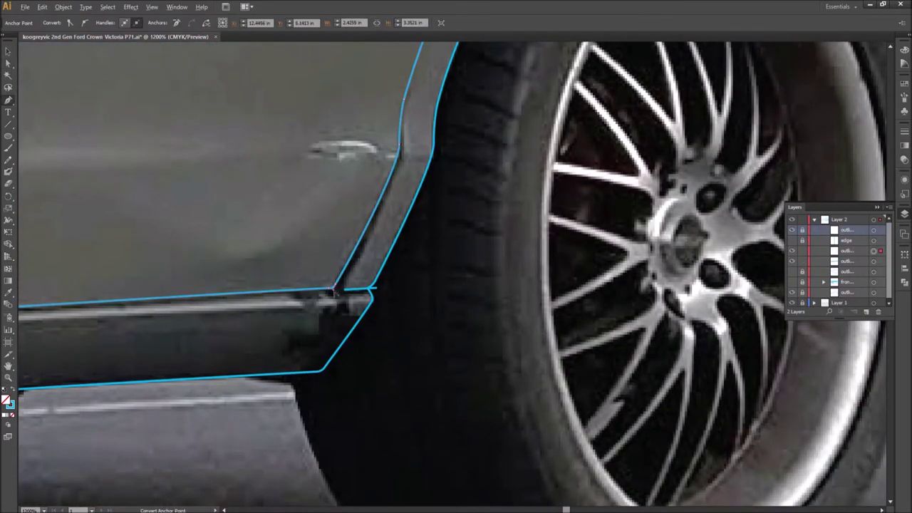
key("ctrl+z")
key("ctrl+z")
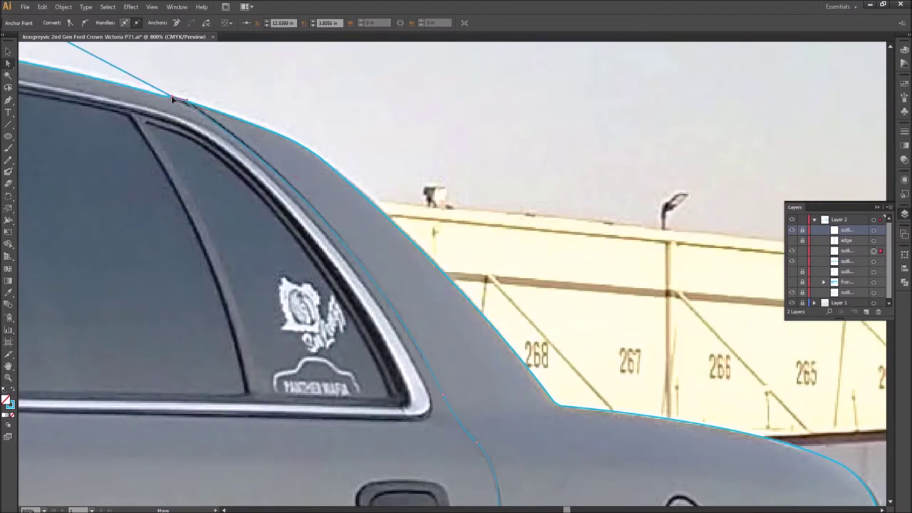
key("ctrl+z")
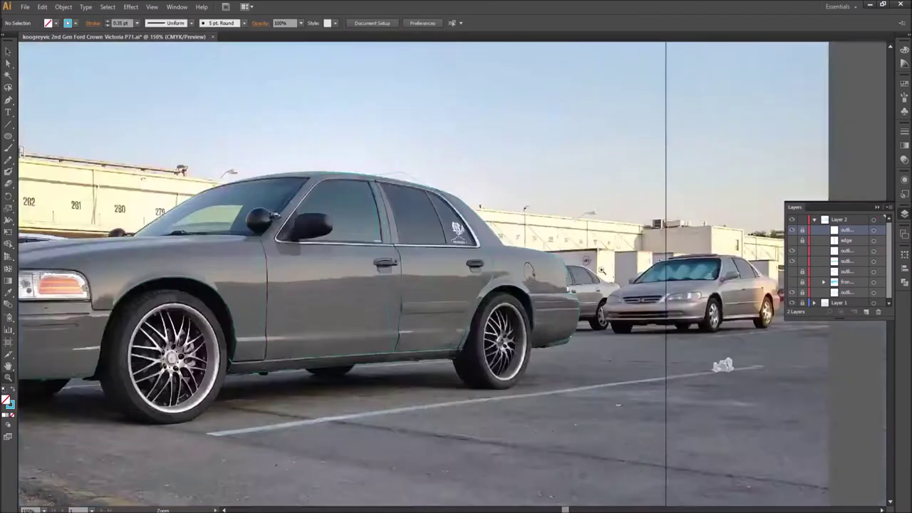
Step: Set up the front door's rear boundary as a path named edge and fit its lower kink and roof end to the photo
key("ctrl+z")
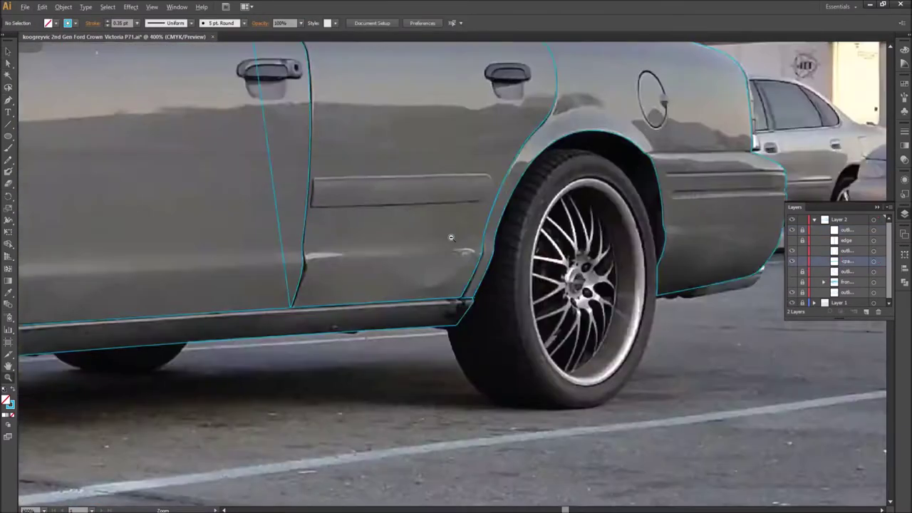
key("ctrl+z")
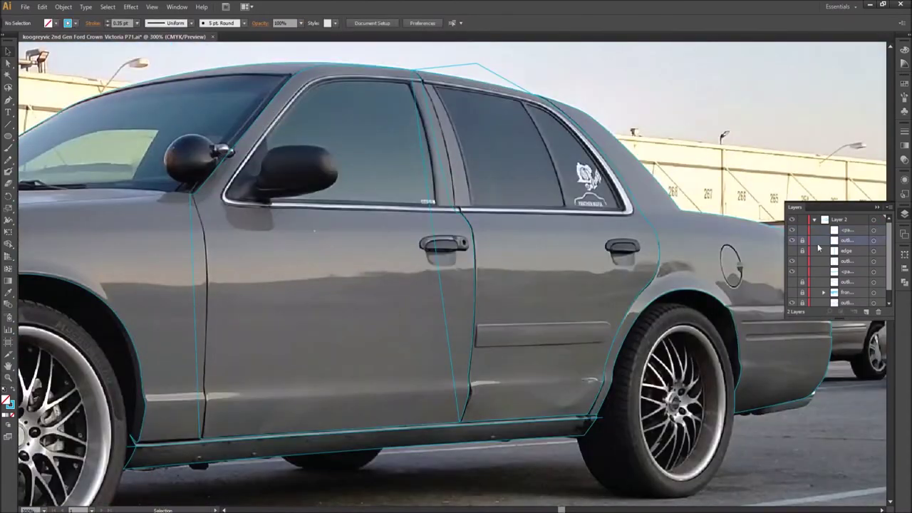
key("ctrl+z")
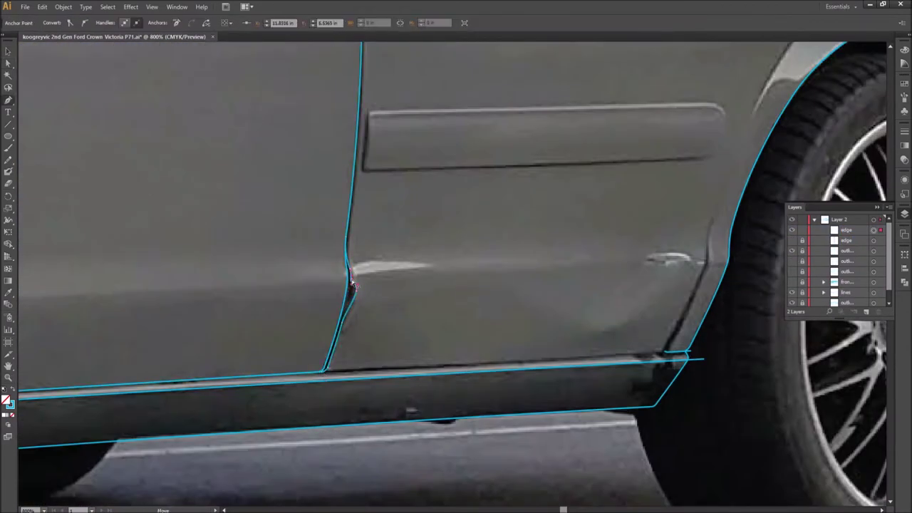
key("ctrl+z")
key("ctrl+z")
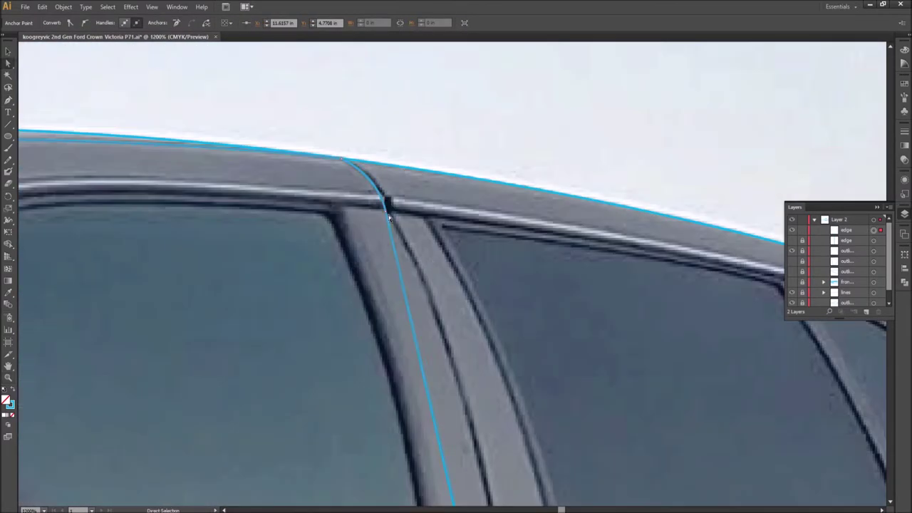
Step: Trace the lower body crease from behind the front wheel across both doors to the rear wheel arch
key("ctrl+z")
key("ctrl+z")
key("ctrl+z")
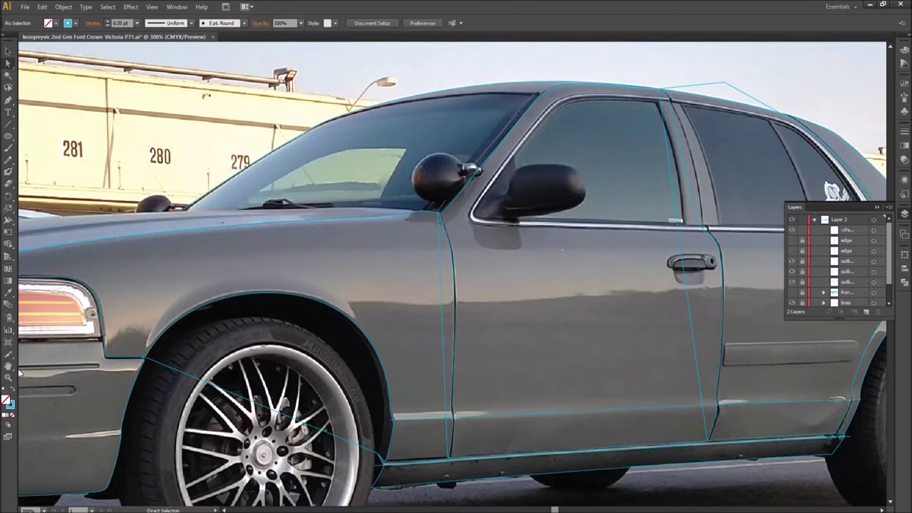
key("ctrl+z")
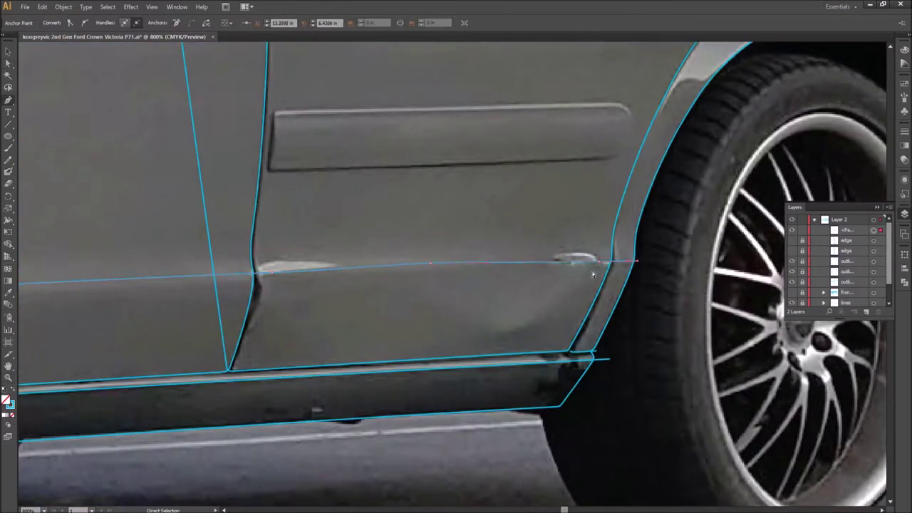
Step: Trace the upper body crease from the front fender across both doors to the rear fender
key("ctrl+z")
key("ctrl+z")
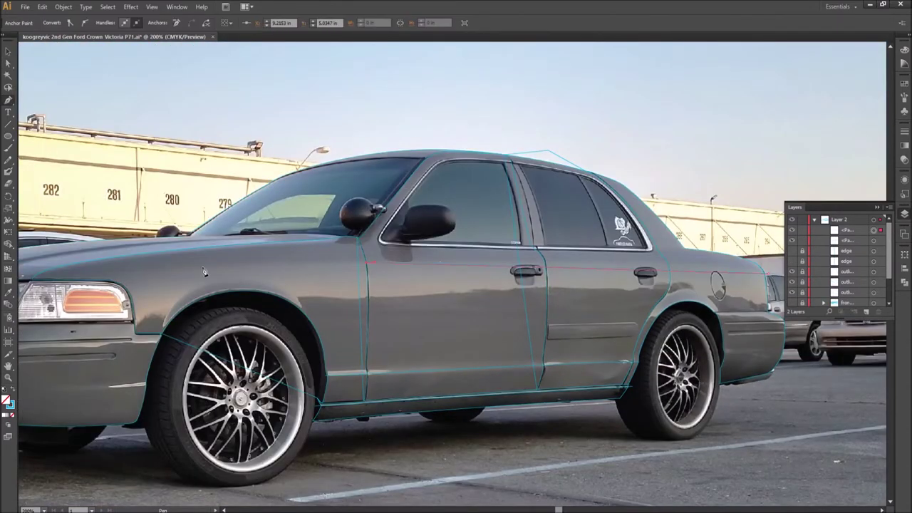
key("ctrl+z")
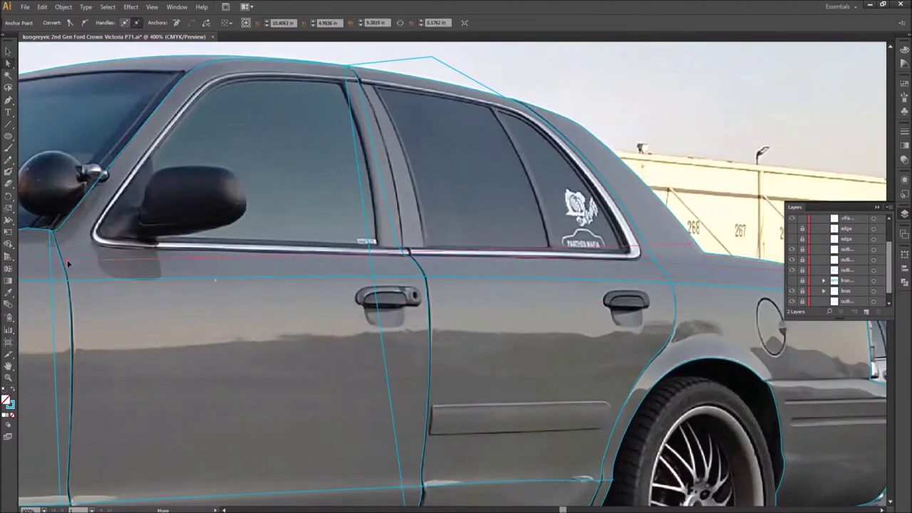
Step: Trace the line beneath the window sill along both doors and fit it to the photo at the door gap
key("ctrl+z")
key("ctrl+z")
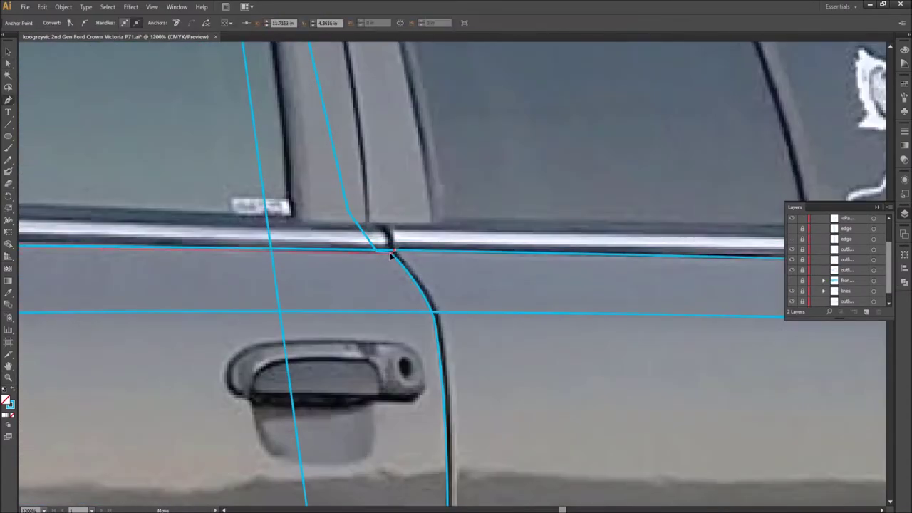
key("ctrl+z")
key("ctrl+z")
key("ctrl+z")
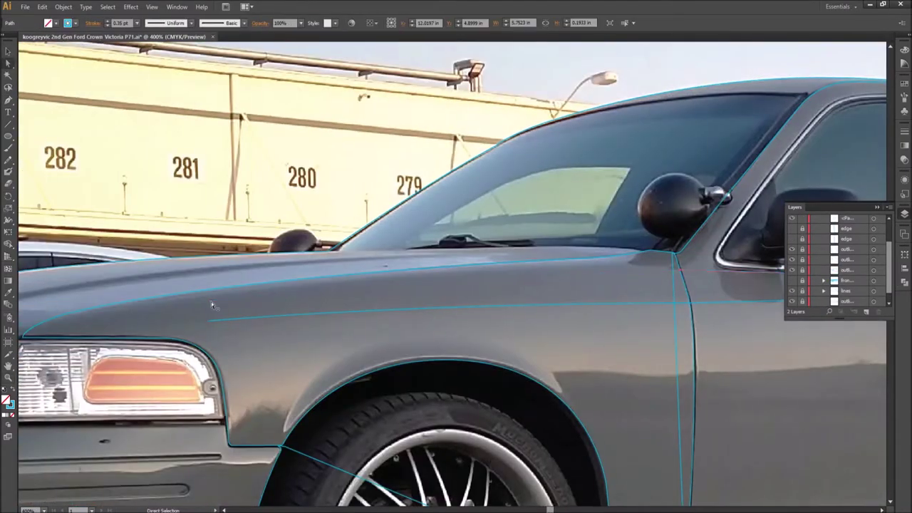
Step: Fit the front end of the sill line where it crosses the front door's leading edge onto the fender
key("ctrl+z")
key("ctrl+z")
key("ctrl+z")
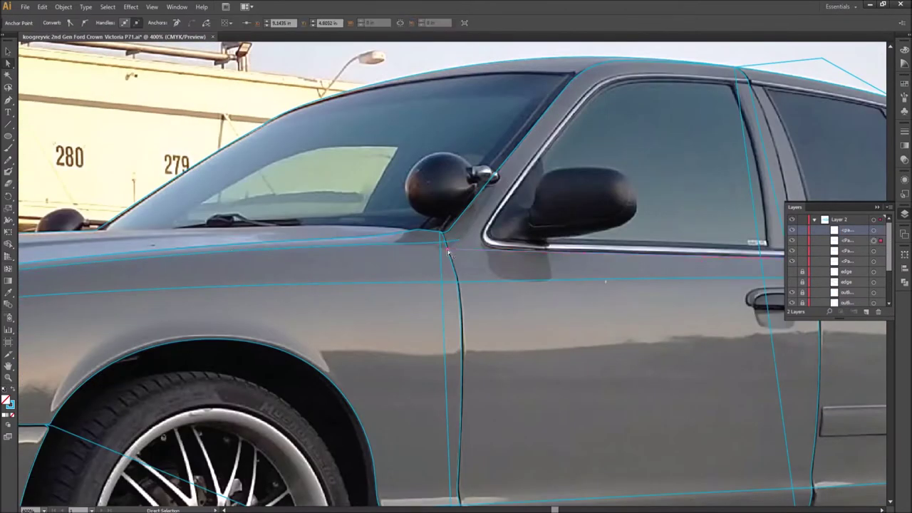
key("ctrl+z")
key("p")
key("ctrl+z")
key("v")
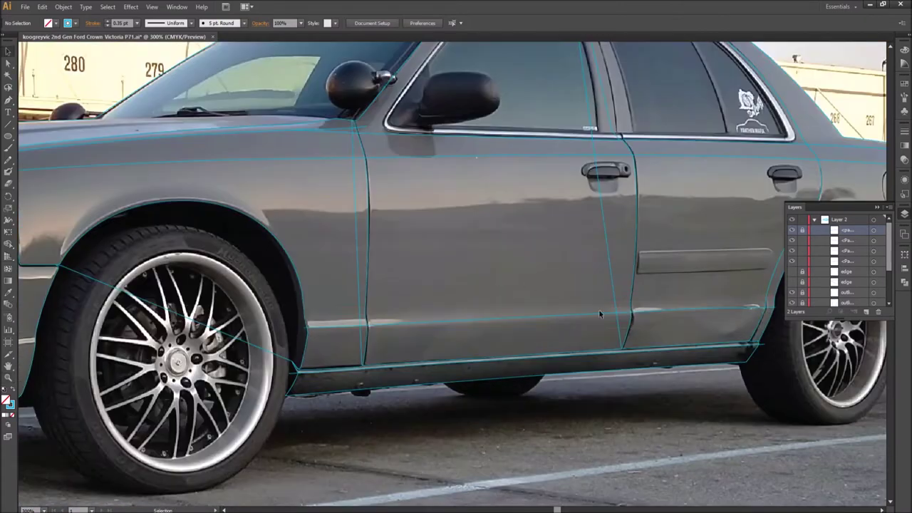
Step: Place a copy of the lower body crease slightly above it and draw a small curved mark near the front door's bottom edge
key("ctrl+z")
key("ctrl+z")
key("ctrl+z")
key("ctrl+z")
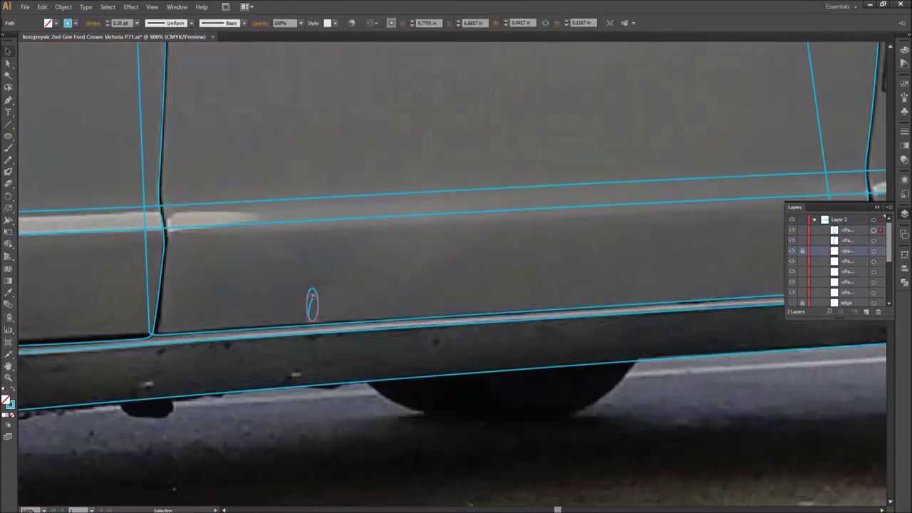
Step: Trace the curved dent contour at the rear door's lower corner beneath the crease lines
key("ctrl+z")
key("ctrl+z")
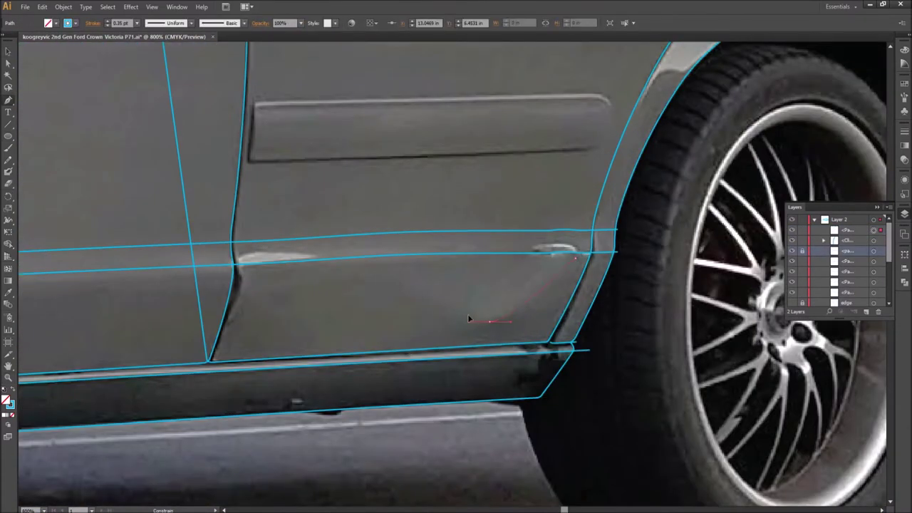
key("ctrl+z")
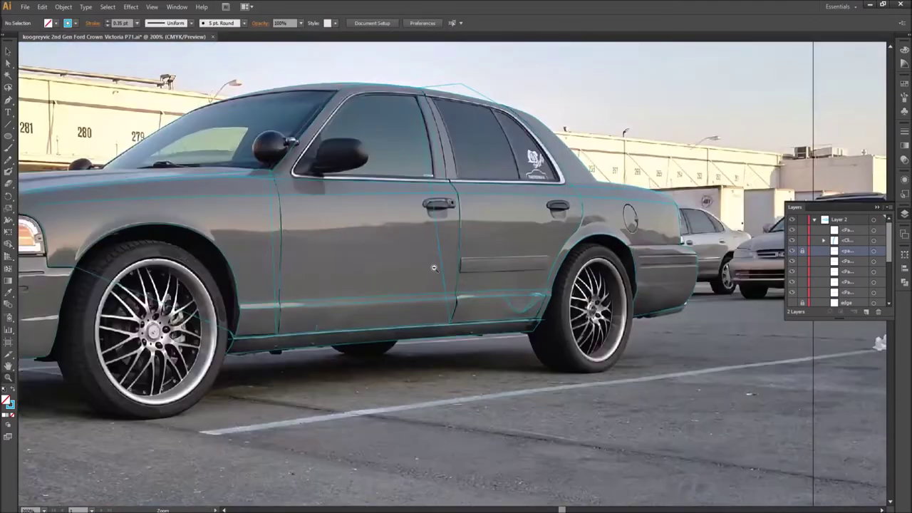
Step: Trace the front wheel arch lip as a second line following the arch down to the rocker panel
scroll(246, 285, "up", 2)
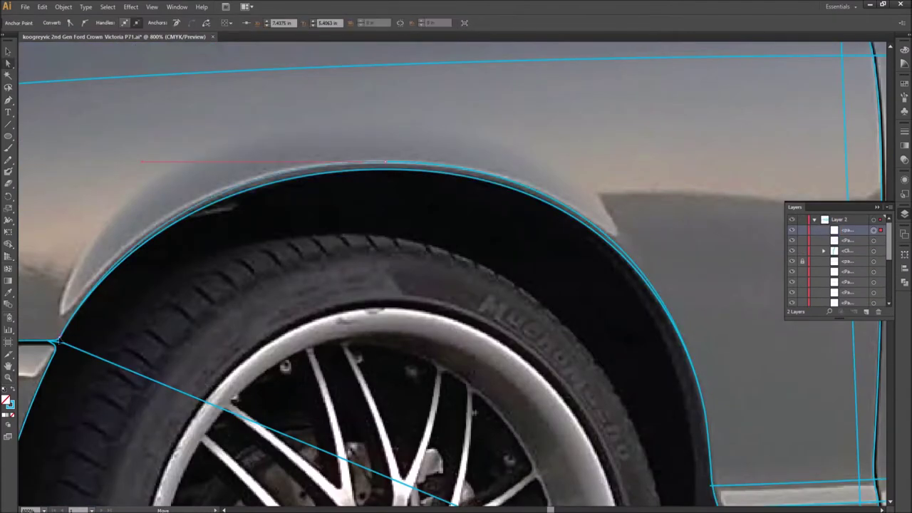
left_click_drag(714, 422, 397, 364)
left_click(477, 398)
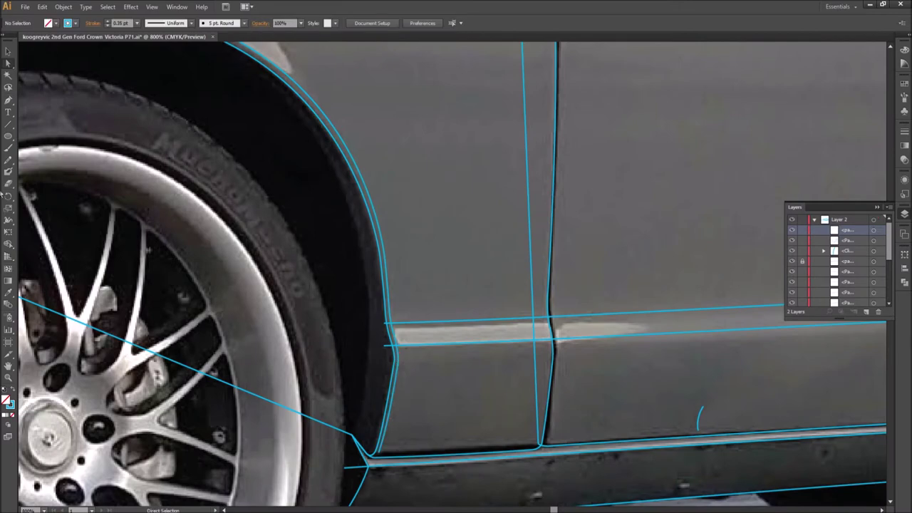
Step: Trace a second line just below the fender's upper edge, running along the hood toward the front door
scroll(392, 264, "down", 3)
scroll(391, 264, "up", 3)
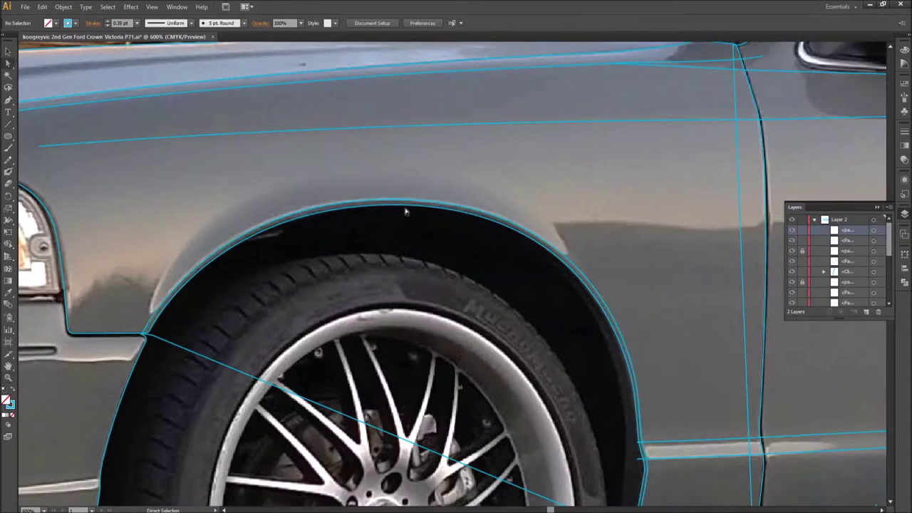
left_click(647, 411)
scroll(647, 411, "down", 1)
left_click(845, 294)
Step: Group the traced fender detail lines and hide them along with the crease lines to clear the view of the doors
key("ctrl+0")
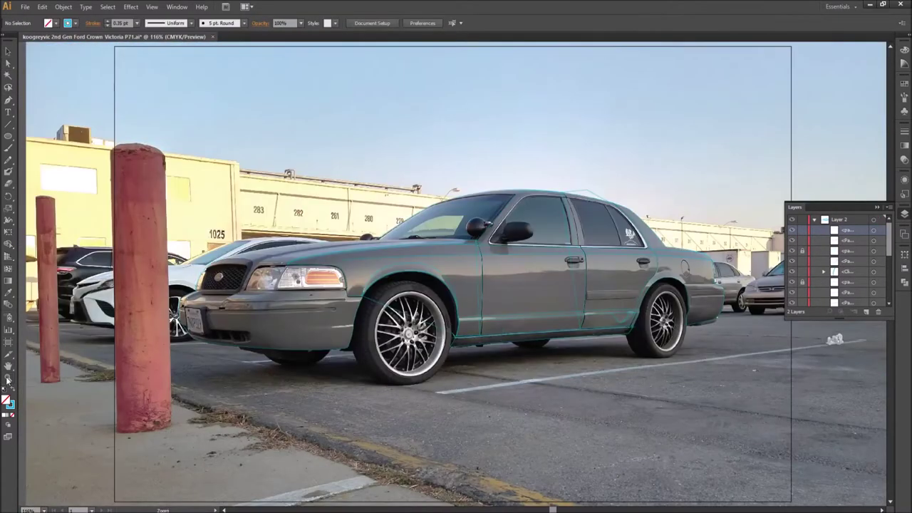
key("ctrl+plus")
key("ctrl+plus")
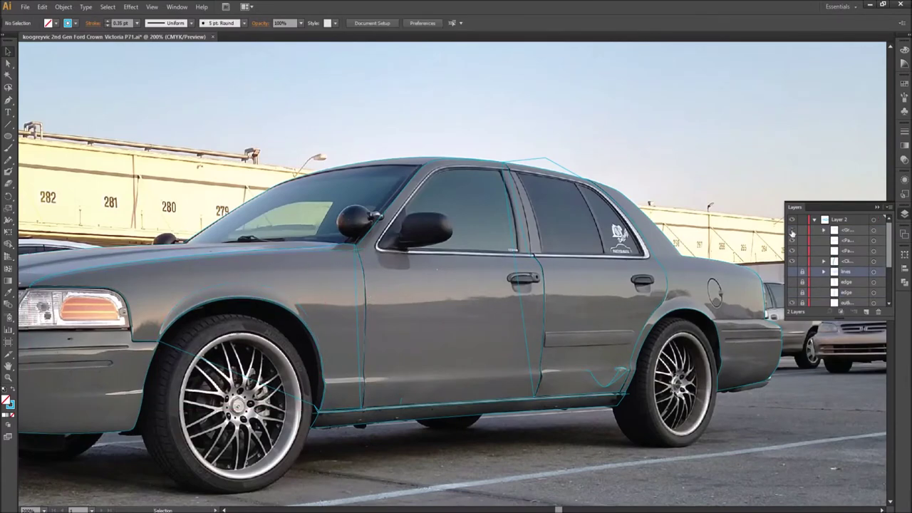
scroll(328, 267, "up", 3)
left_click(456, 208)
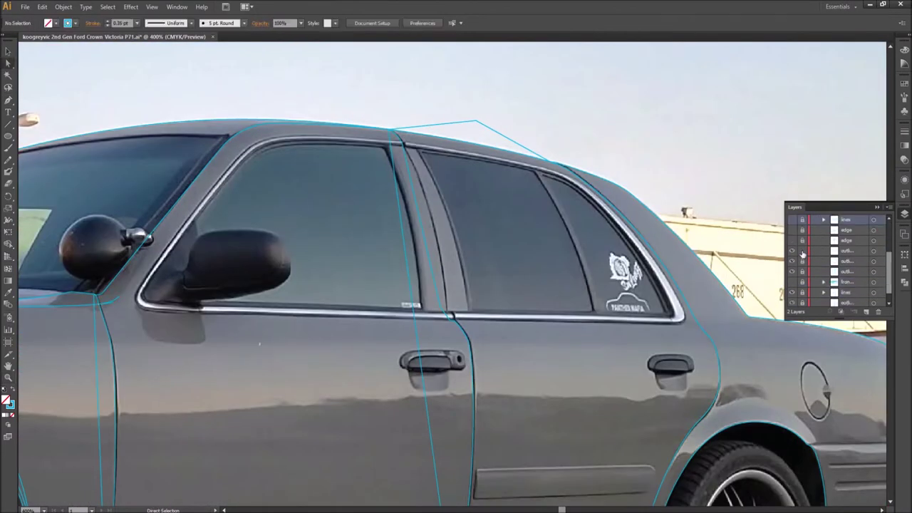
Step: Trace an inner line parallel to the windshield pillar and front roofline, ending at the gap between the doors
key("ctrl+plus")
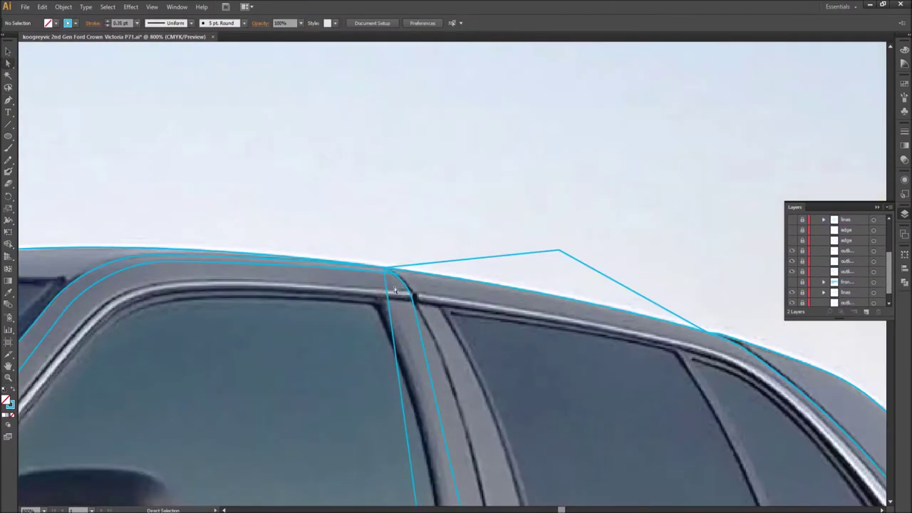
scroll(823, 289, "down", 1)
left_click(220, 271)
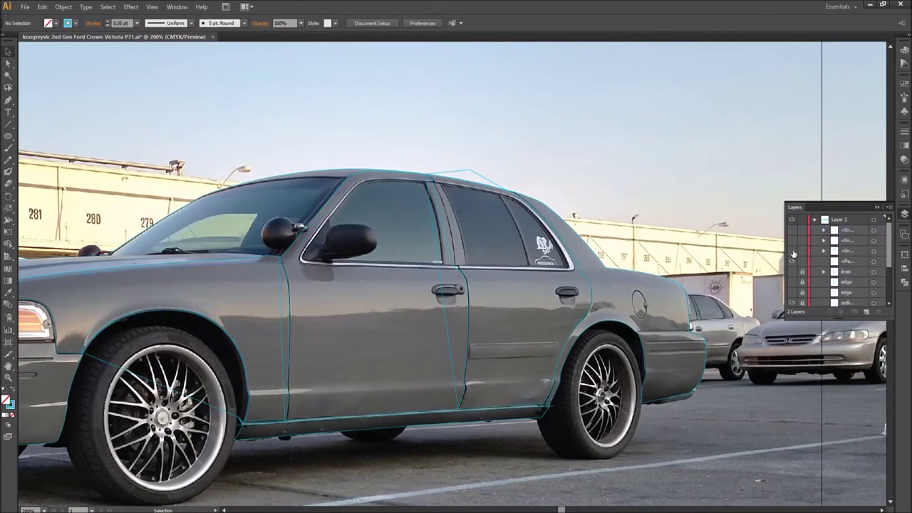
Step: Rename the new groups of traced detail lines as lines
left_click(874, 263)
right_click(853, 253)
left_click(783, 309)
left_click(873, 251)
Step: Trace the fender's inner edge around the headlight, from the hood corner down to the wheel arch
scroll(42, 320, "up", 10)
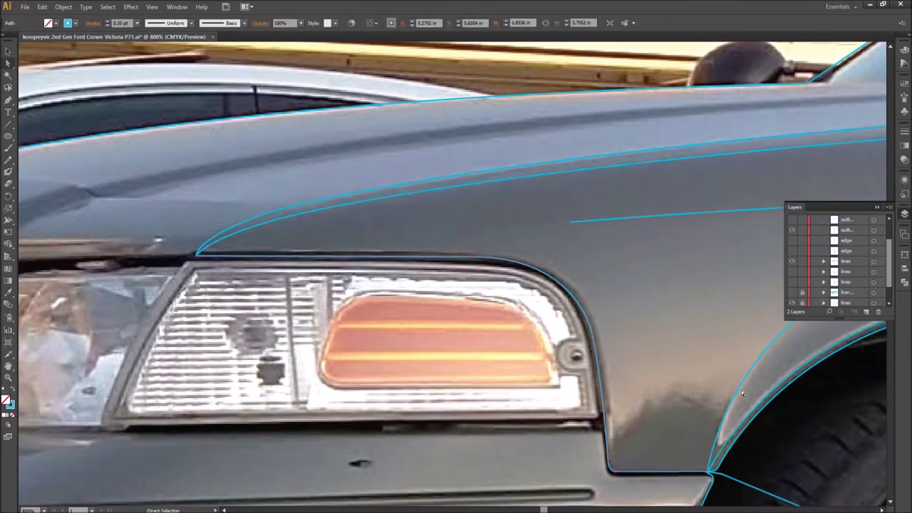
key("p")
left_click(614, 470, "ctrl")
left_click(210, 265, "ctrl")
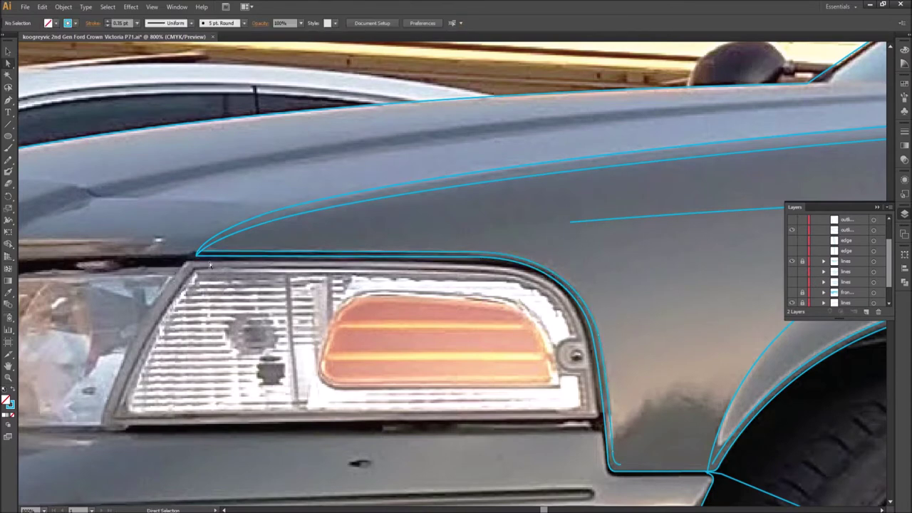
left_click(196, 254, "ctrl")
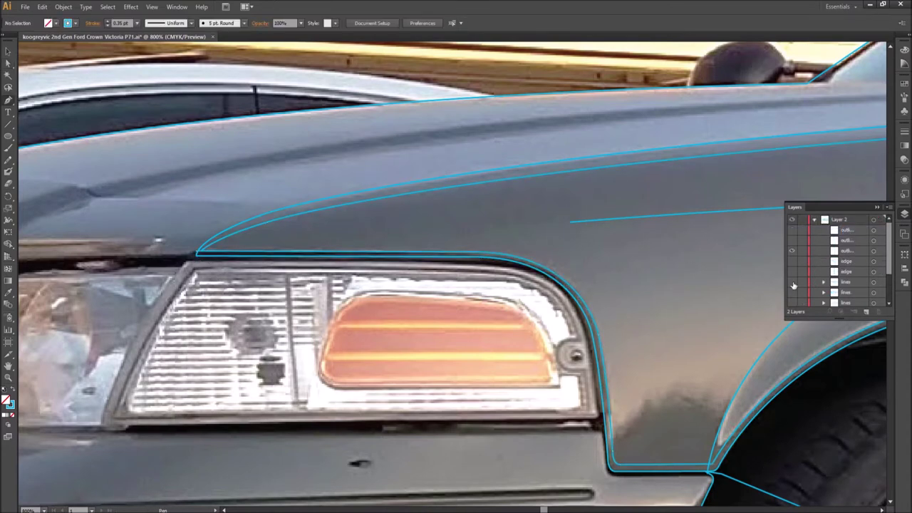
Step: Organize the outlines, edges and detail lines into clipped groups named fender and doors
key("ctrl+0")
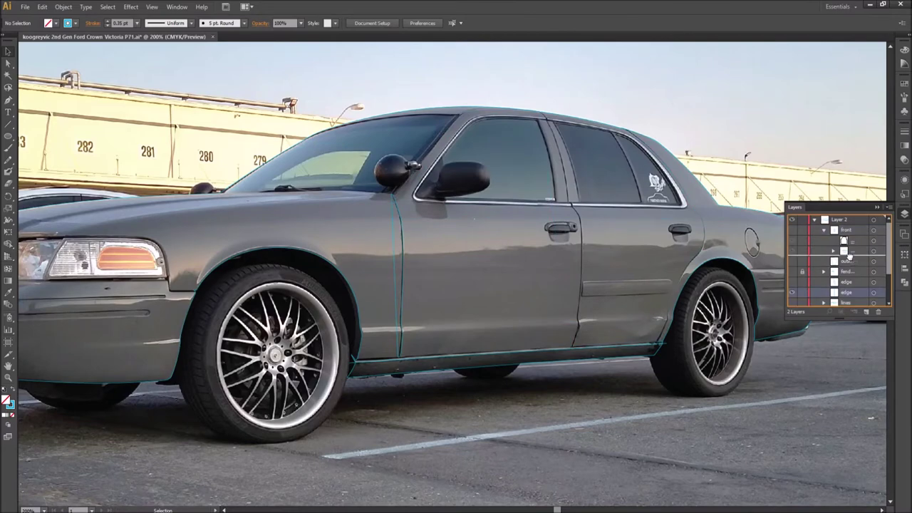
left_click(879, 230)
double_click(850, 230)
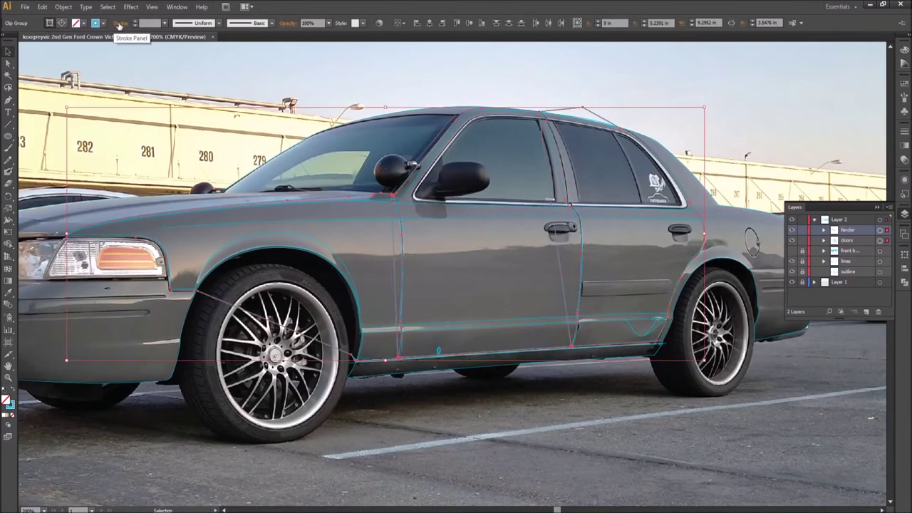
key("ctrl+y")
key("ctrl+y")
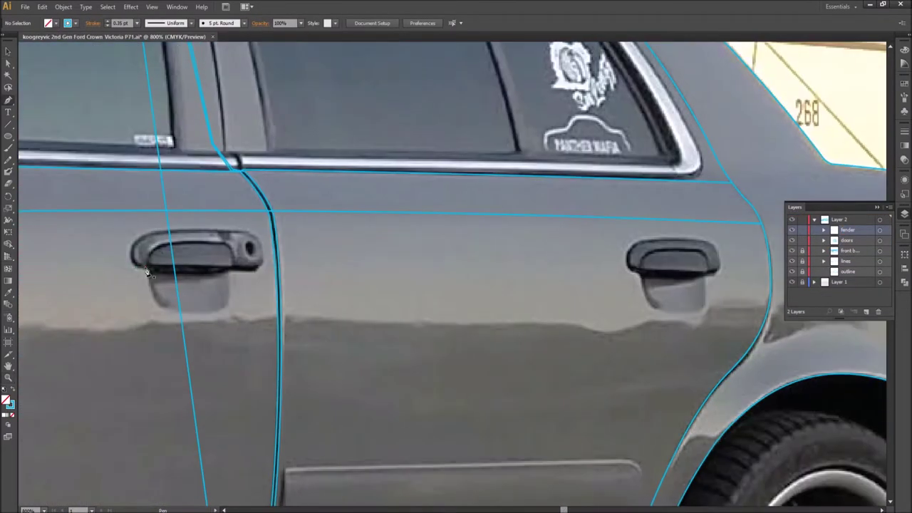
Step: Trace the rounded outline of the front door handle as a closed path
left_click(146, 268)
left_click(260, 267)
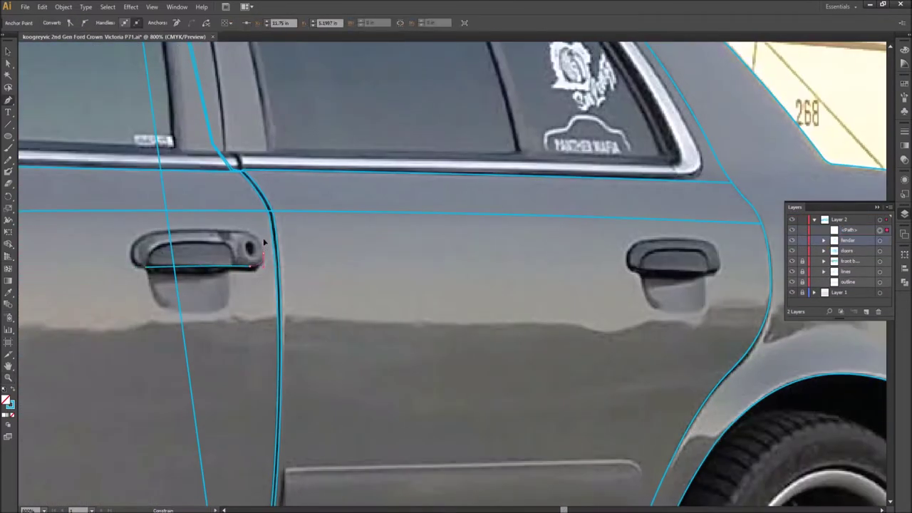
left_click(141, 237)
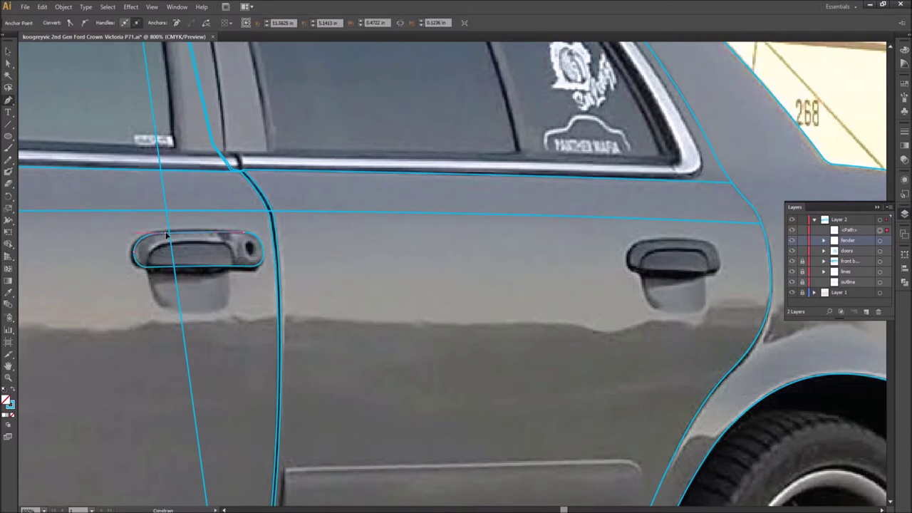
Step: Hide the fender and door groups and trace the inner grip of the front door handle
key("ctrl+equal")
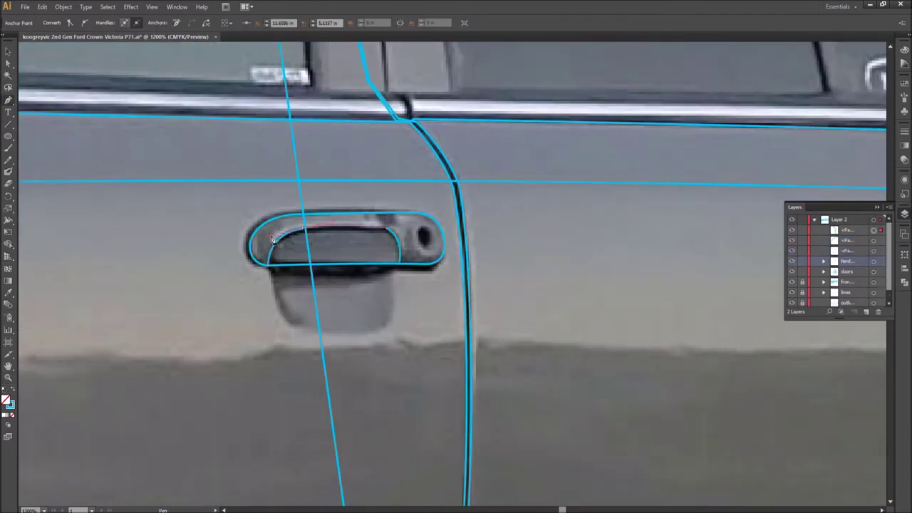
left_click(792, 263, "alt")
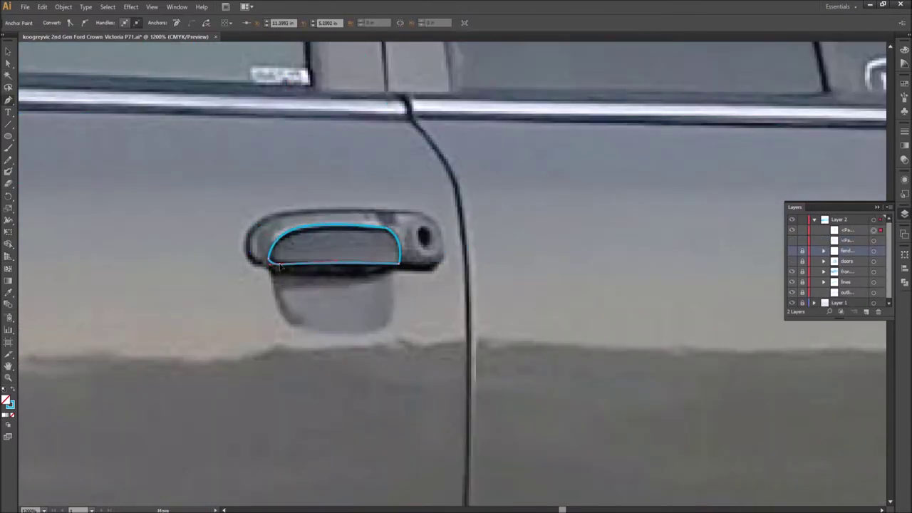
left_click_drag(303, 229, 270, 262)
Step: Add the front door handle's keyhole as two concentric ellipses and arrange the handle paths into groups
key("v")
key("ctrl+a")
left_click_drag(848, 244, 854, 261)
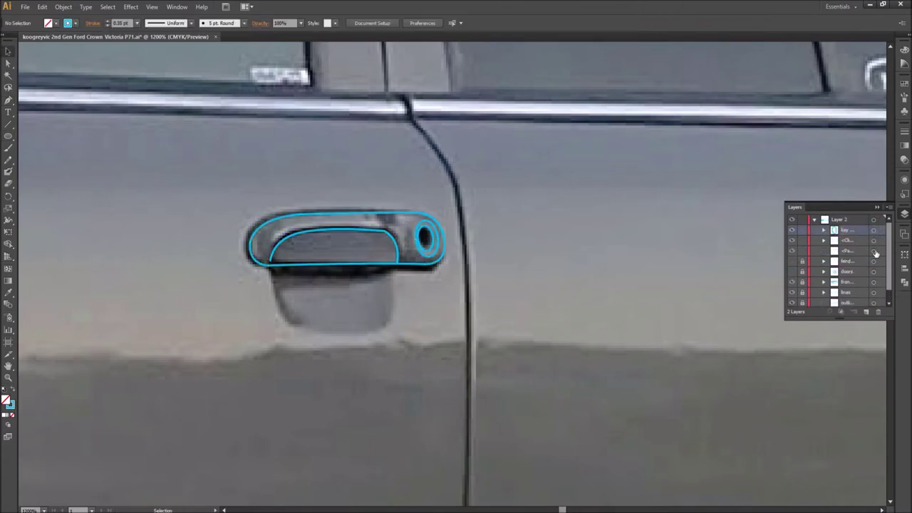
Step: Trace the front door handle's outer rim and the rounded recess below the grip
left_click(255, 255)
left_click(271, 271)
left_click(398, 263)
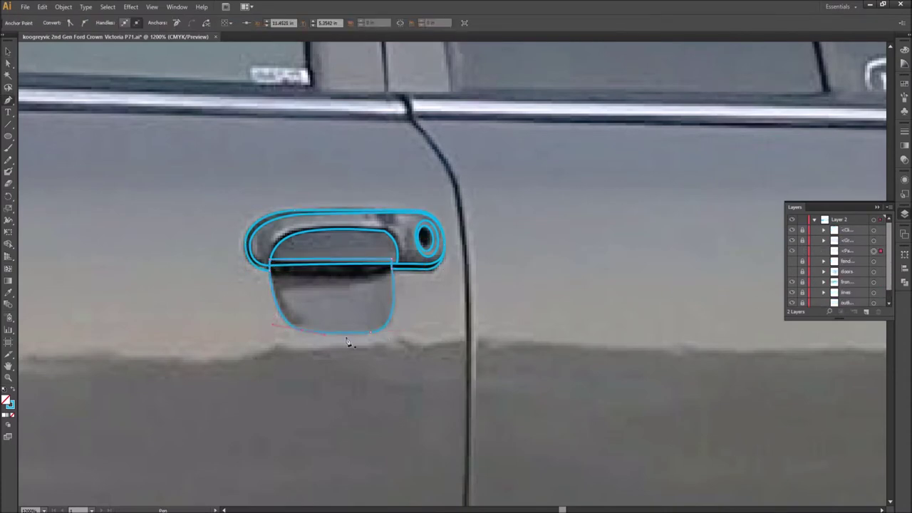
Step: Draw two upright contour lines inside the front handle's recess and group the handle artwork
key("ctrl+y")
key("ctrl+y")
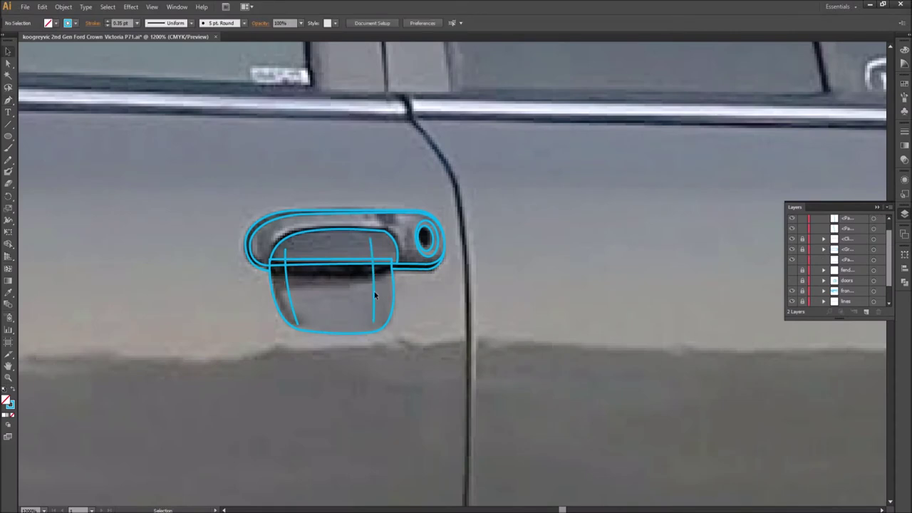
left_click(375, 295)
left_click(47, 22)
left_click(43, 50)
Step: Trace the outer and inner outlines of the rear door handle
left_click_drag(498, 285, 308, 270)
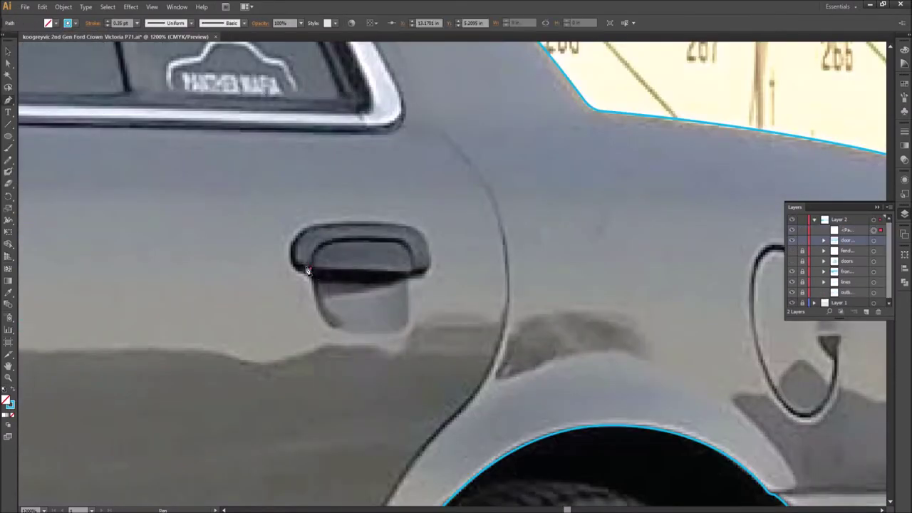
left_click(307, 271)
left_click_drag(311, 228, 395, 245)
left_click(411, 280)
key("v")
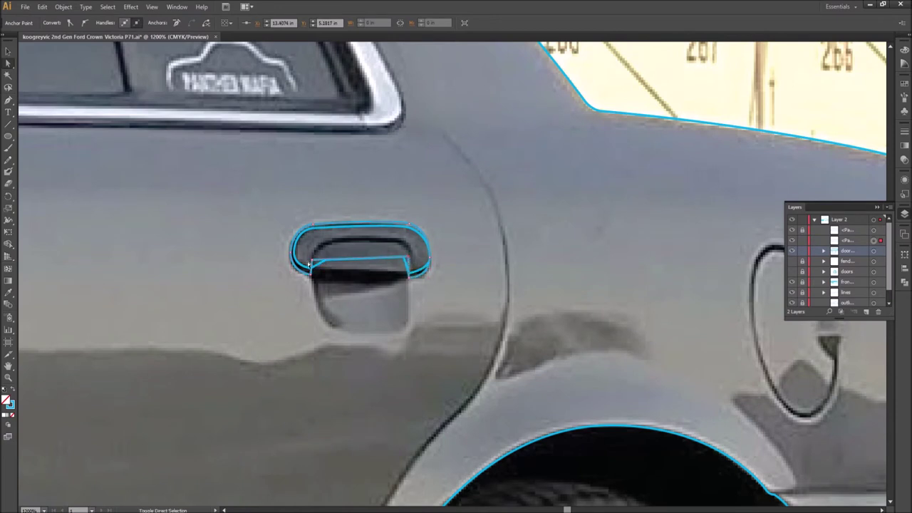
Step: Trace the rear door handle's inner grip and its upper rim line
key("p")
left_click(398, 244)
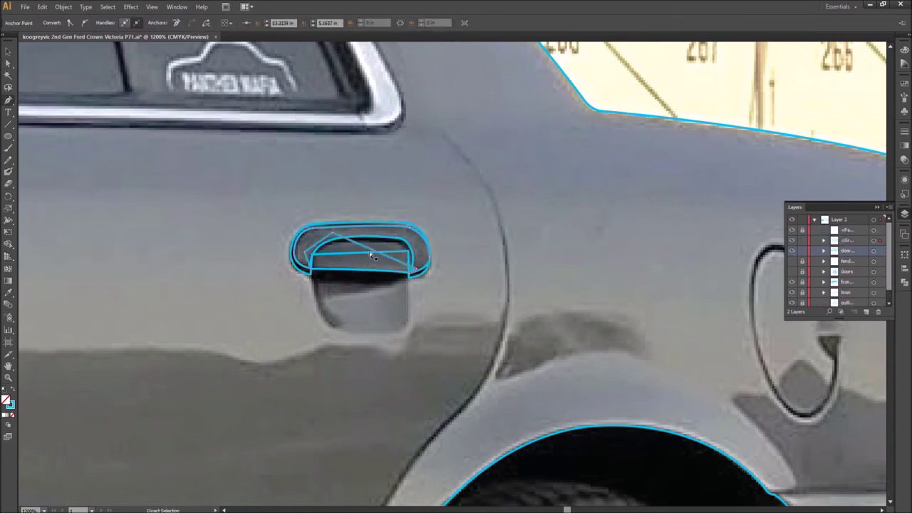
left_click(335, 245)
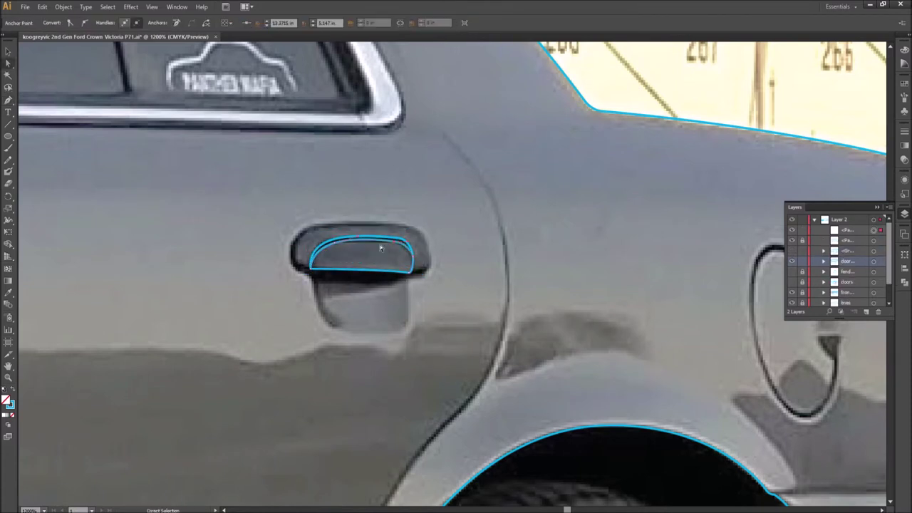
left_click(429, 255)
Step: Trace the rounded recess below the rear door handle's grip
key("p")
key("ctrl+shift+w")
left_click_drag(377, 349, 359, 337)
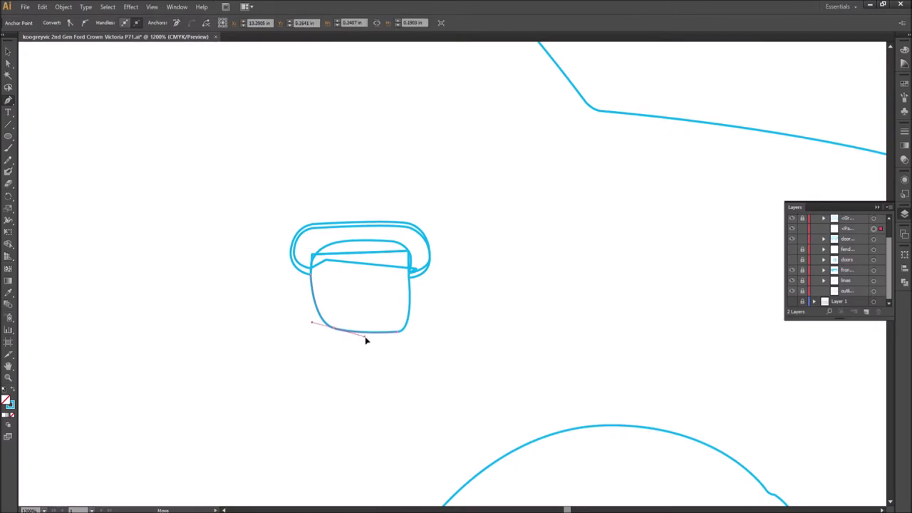
key("ctrl+shift+w")
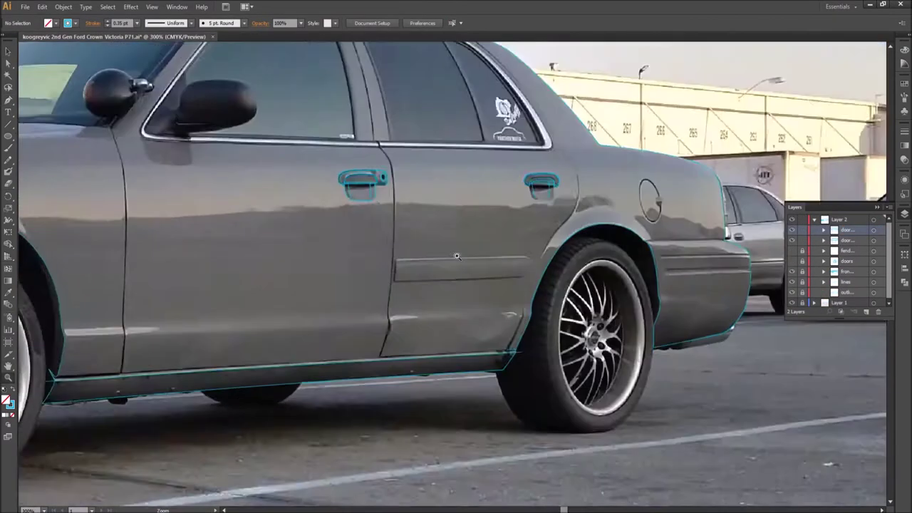
Step: Trace the lower edge, upper edge and rounded rear end of the side moulding on the rear door
left_click_drag(389, 213, 599, 320)
key("p")
left_click(50, 325)
left_click(549, 307)
left_click(60, 240)
left_click(573, 230)
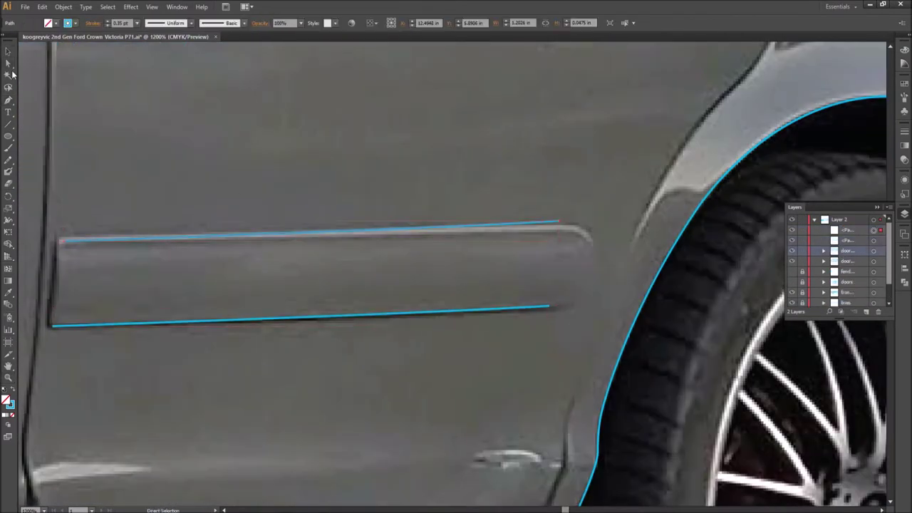
left_click(573, 229)
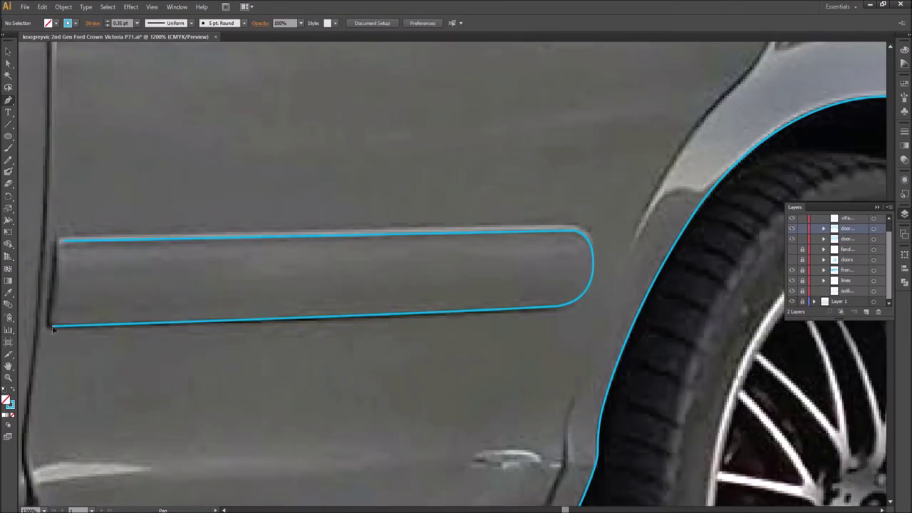
Step: Close the side moulding's front edge and add a parallel line along its upper edge
key("a")
left_click(58, 245)
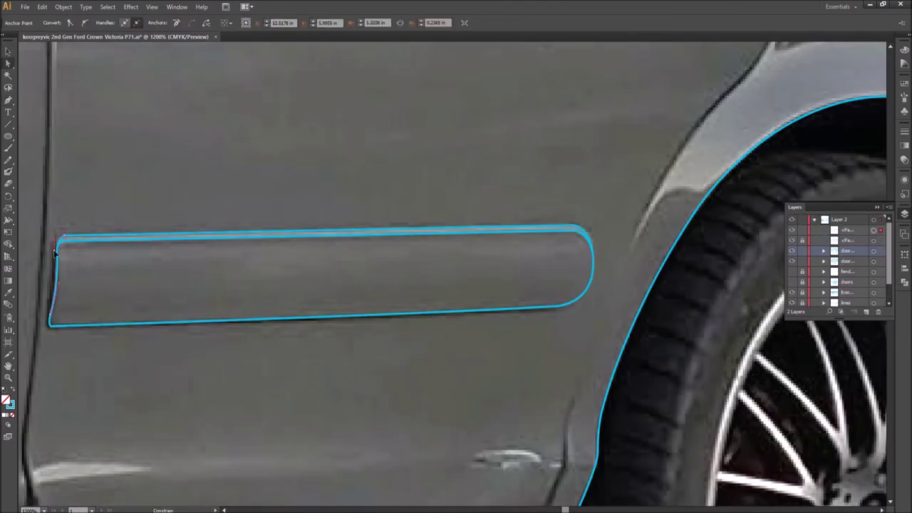
left_click_drag(52, 325, 594, 310)
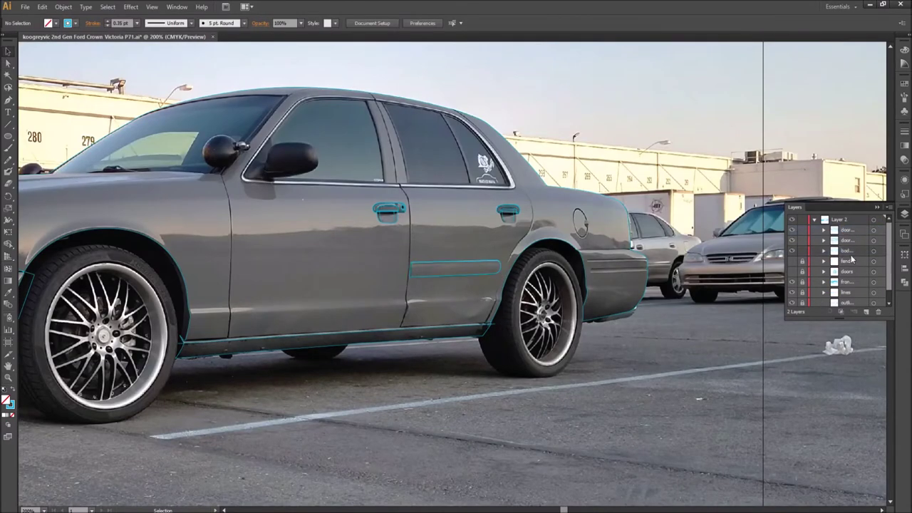
Step: Trace the hood's edge lines above the grille and headlights
left_click(763, 262)
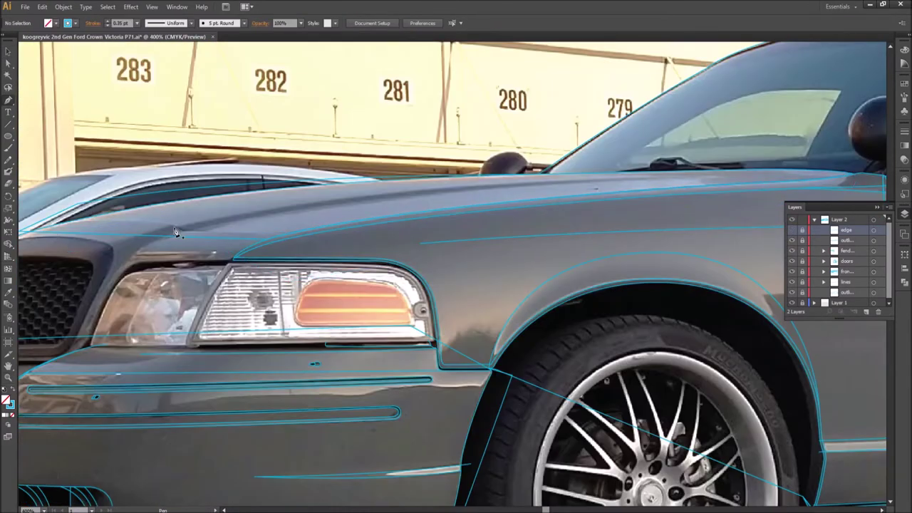
left_click(174, 230)
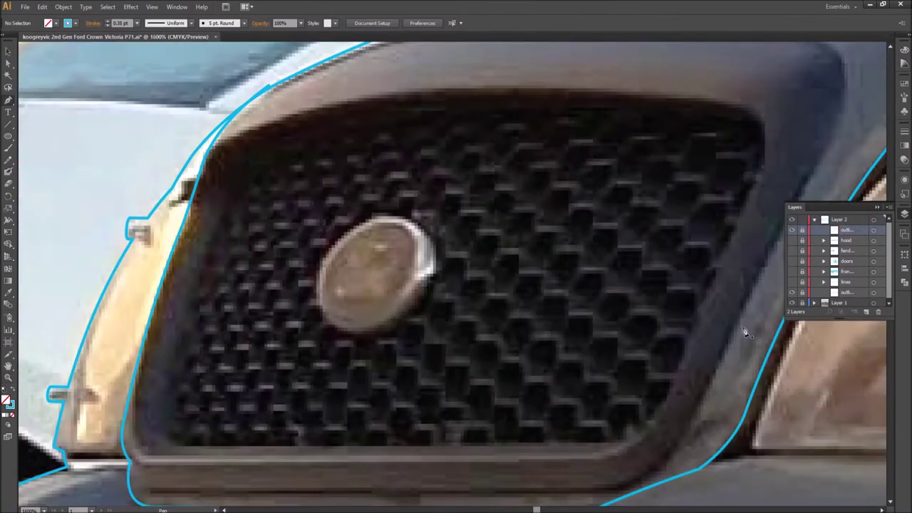
Step: Draw a hexagonal mesh cell in the lower part of the grille, following the photo
left_click(682, 376)
left_click(173, 386)
key("a")
key("plus")
left_click(615, 383)
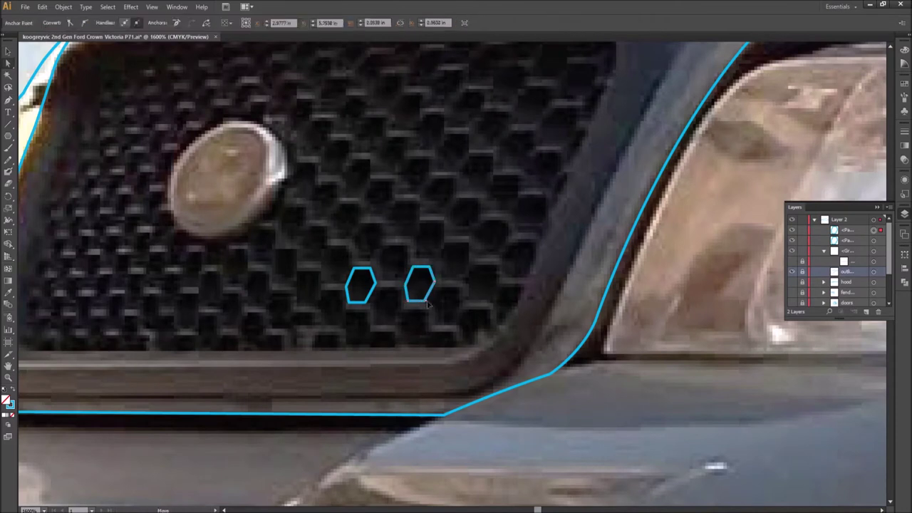
Step: Duplicate the hexagon across the grille to form a row of progressively narrower cells and group the row
left_click_drag(427, 304, 488, 304)
left_click_drag(370, 297, 266, 299)
left_click_drag(265, 299, 136, 291)
left_click_drag(140, 303, 53, 306)
left_click_drag(28, 260, 512, 317)
key("ctrl+g")
Step: Duplicate the grouped hexagon row upward until the rows reach the grille's upper edge
left_click_drag(487, 267, 503, 195)
scroll(379, 153, "up", 3)
left_click_drag(479, 364, 478, 410)
scroll(479, 409, "up", 2)
left_click_drag(523, 271, 538, 180)
left_click_drag(531, 199, 553, 152)
left_click_drag(549, 153, 562, 112)
Step: Extend the upper and middle hexagon rows with one extra cell at the end nearest the headlight
double_click(528, 245)
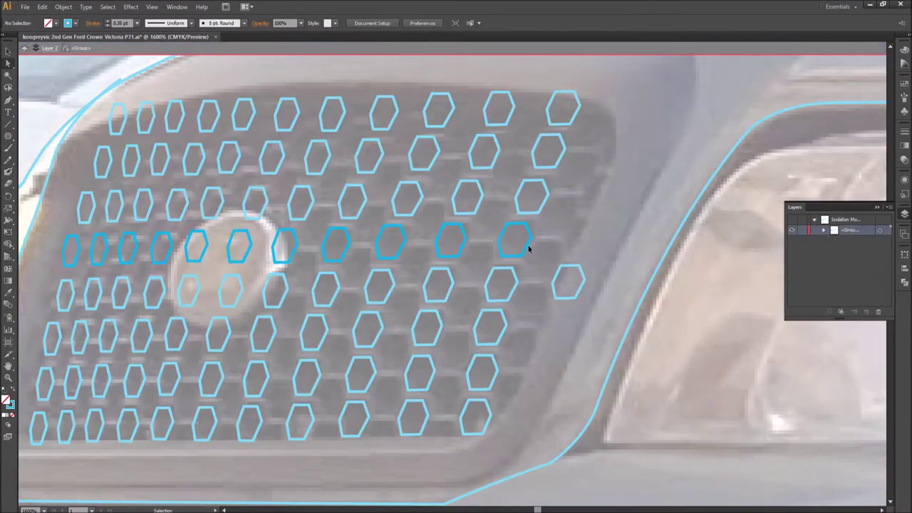
left_click_drag(531, 198, 600, 194)
left_click_drag(563, 153, 631, 159)
left_click_drag(566, 110, 628, 106)
left_click_drag(499, 333, 564, 332)
Step: Fill the gaps with offset duplicates of the hexagon rows up to the grille's upper edge and group the pattern
key("Escape")
left_click_drag(494, 387, 530, 359)
mouse_move(551, 371)
left_mouse_down()
mouse_move(519, 387)
mouse_move(525, 417)
mouse_move(531, 306)
mouse_move(170, 304)
left_mouse_up()
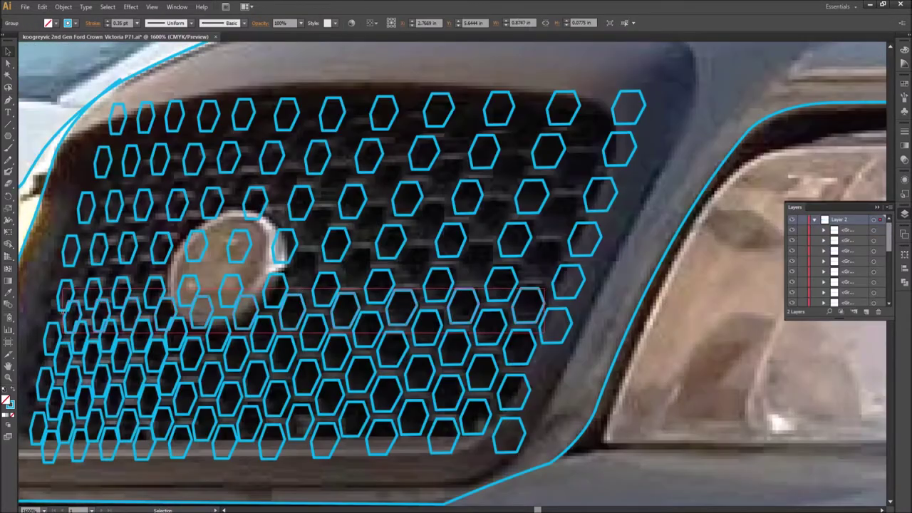
left_click_drag(580, 313, 79, 140)
key("ctrl+minus")
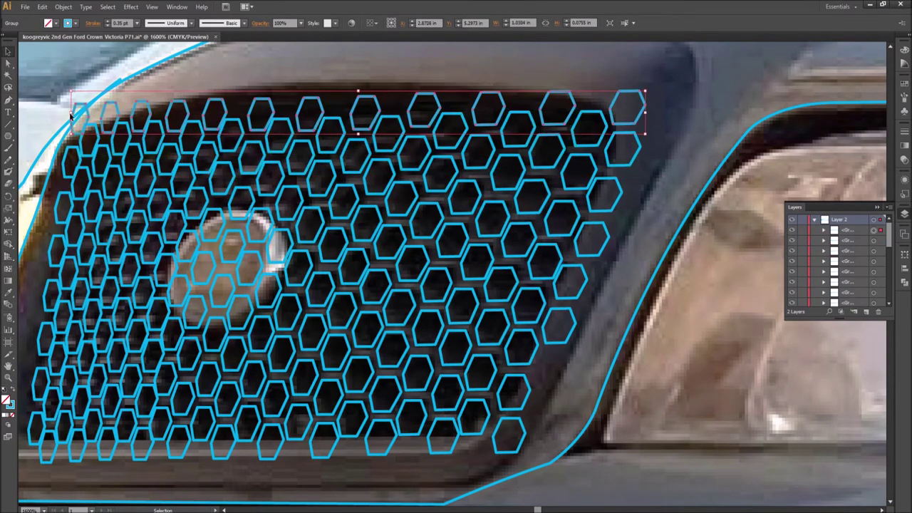
right_click(399, 284)
key("Escape")
Step: Draw an ellipse over the grille badge and reshape it to the badge's tilted oval face
key("ctrl+plus")
key("ctrl+plus")
key("l")
mouse_move(240, 329)
left_mouse_down()
mouse_move(316, 271)
mouse_move(346, 230)
left_mouse_up()
key("a")
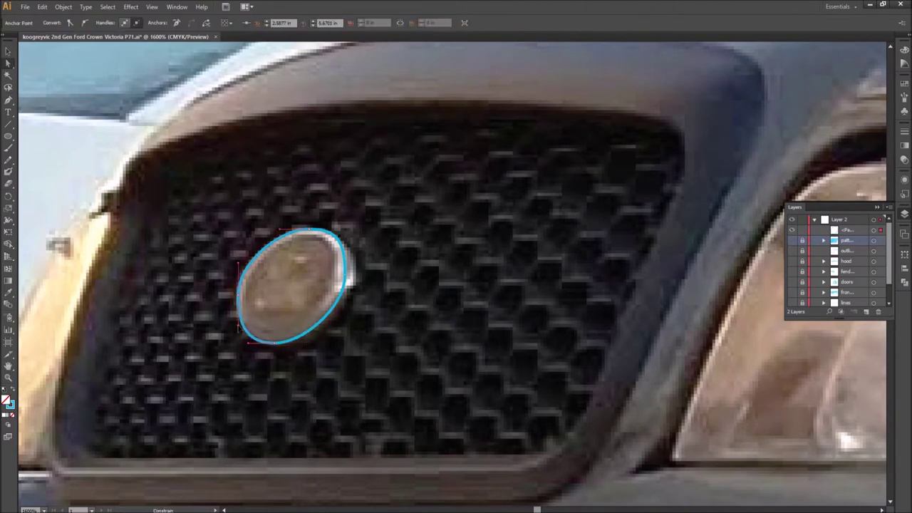
Step: Add concentric and offset copies of the badge ellipse for its inner rim and raised edge
left_click(792, 302)
left_click(792, 301)
key("v")
left_click_drag(348, 346, 365, 281)
left_click(365, 278)
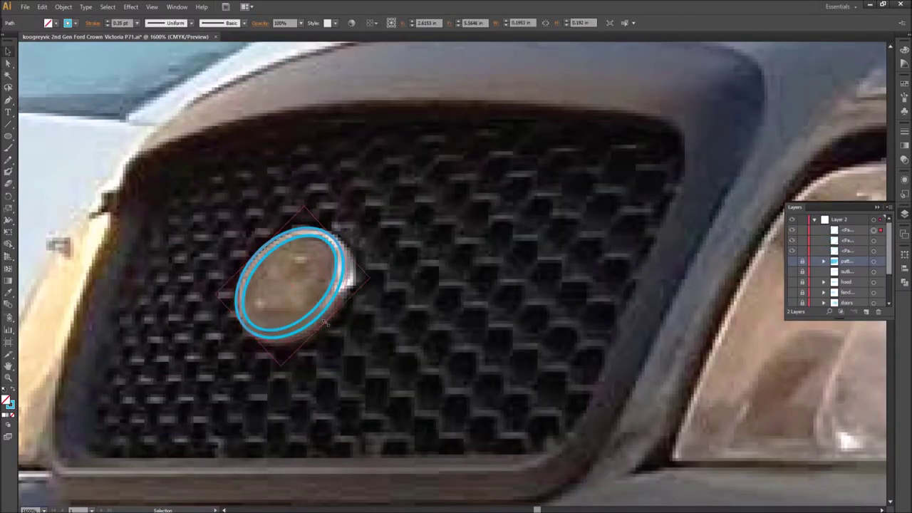
Step: Draw the script lettering "Ford" freehand inside the badge with the Pencil tool
key("n")
mouse_move(300, 249)
left_mouse_down()
mouse_move(271, 275)
mouse_move(287, 270)
mouse_move(286, 292)
left_mouse_up()
left_click(8, 62)
left_click(8, 51)
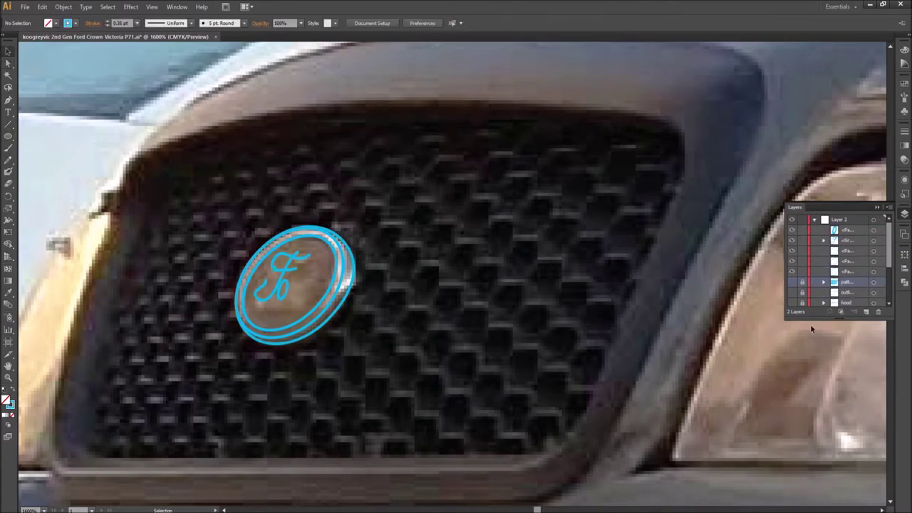
key("ctrl+equal")
key("ctrl+equal")
key("ctrl+equal")
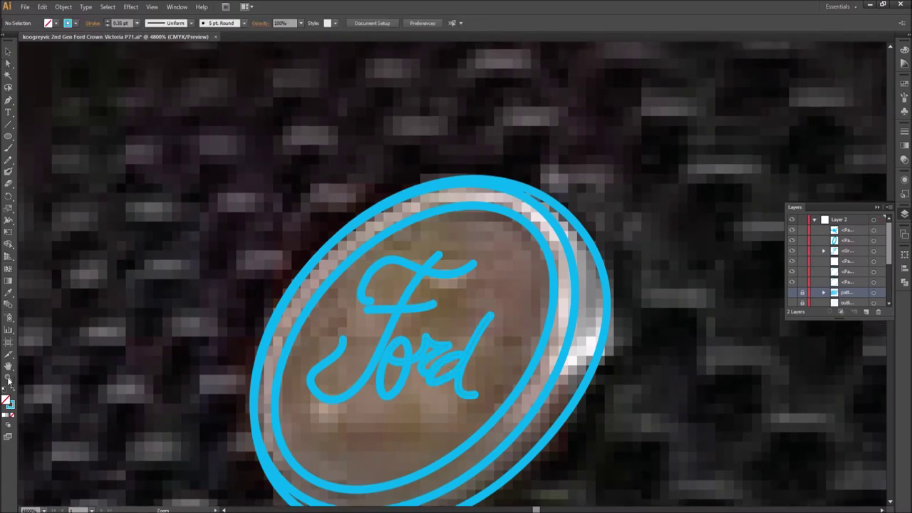
left_click(574, 341, "alt")
Step: Trace the inner edge of the grille frame and a second, closely parallel line just outside it
key("ctrl+shift+a")
key("ctrl+minus")
left_click_drag(146, 135, 202, 105)
left_click_drag(398, 100, 432, 105)
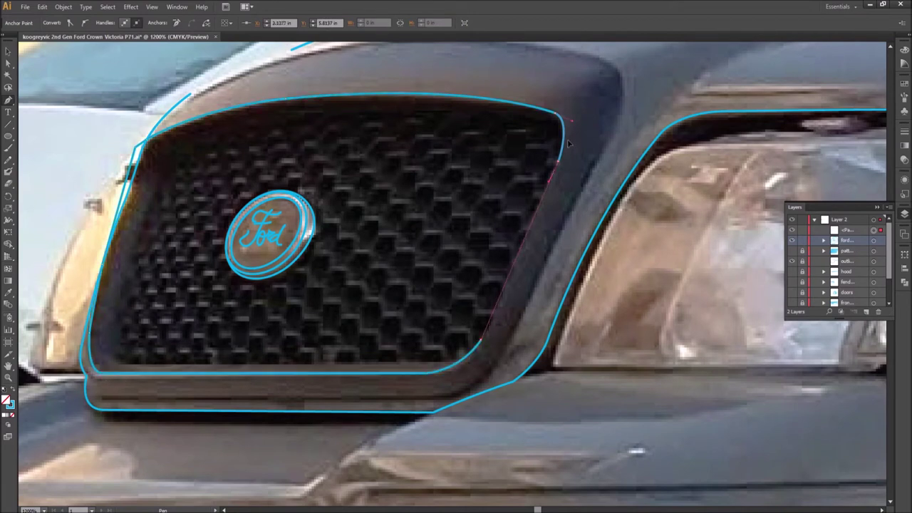
left_click(570, 119)
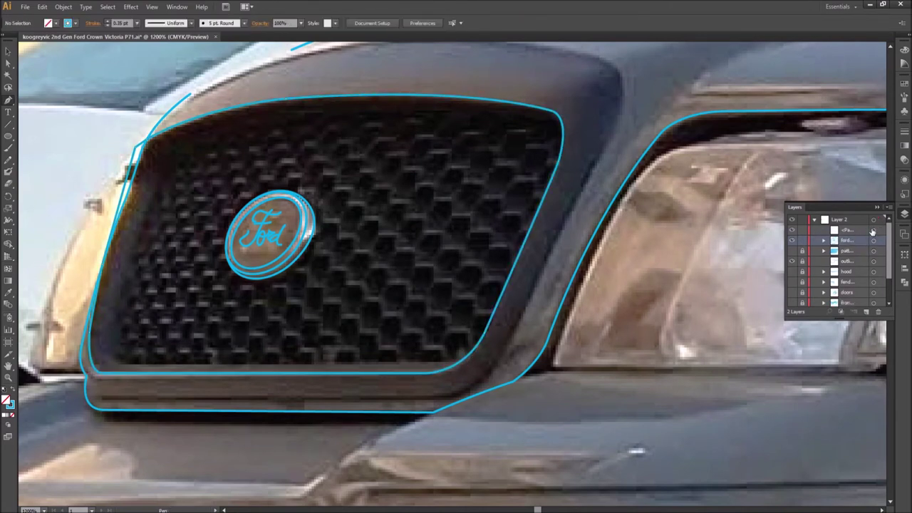
left_click_drag(287, 105, 79, 352)
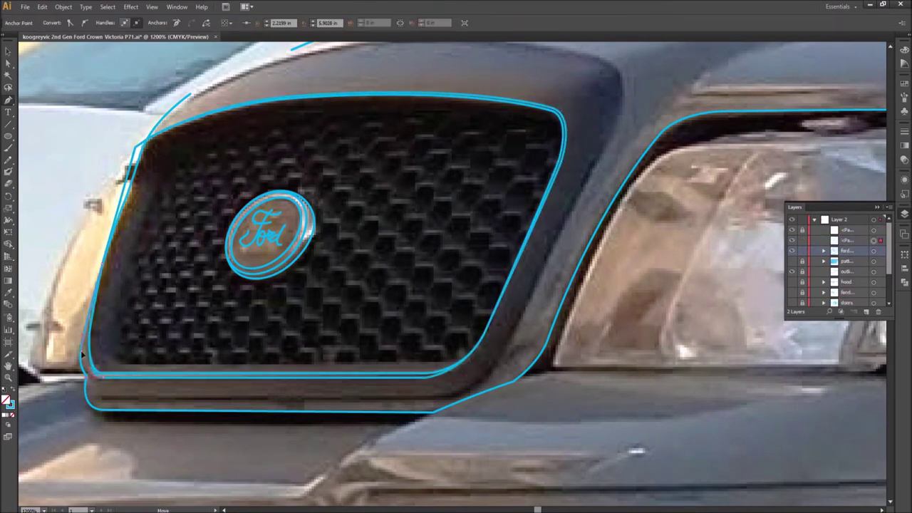
left_click(102, 379)
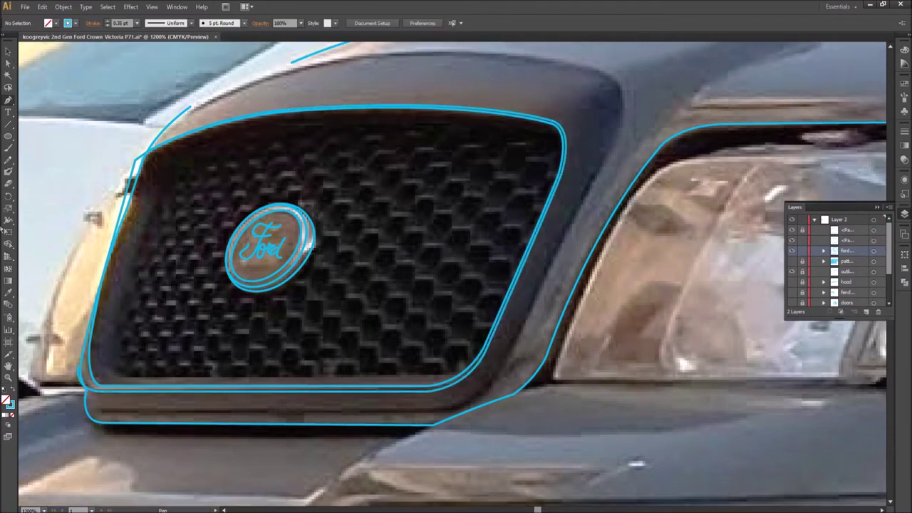
Step: Trace the mesh opening inside the grille frame and clip the hexagon pattern to it with a clipping mask
scroll(486, 341, "up", 1)
left_click(570, 134)
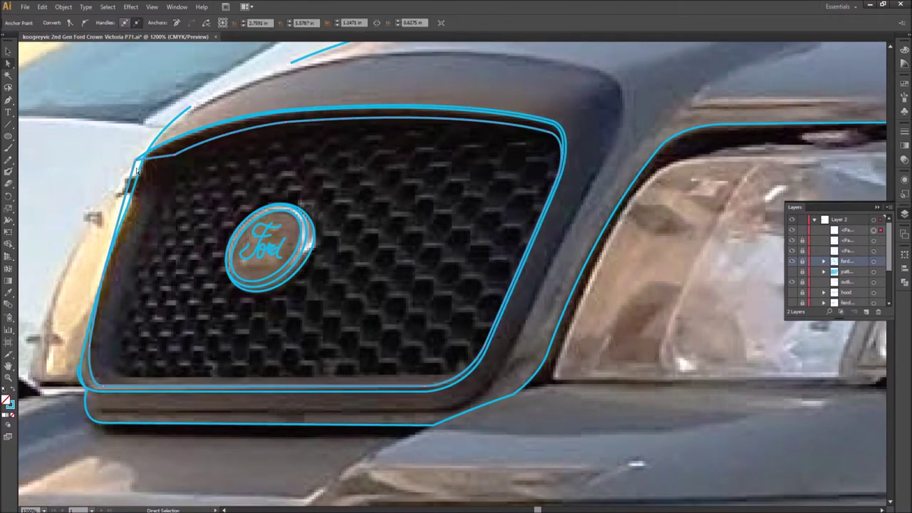
left_click(121, 376)
left_click(181, 157)
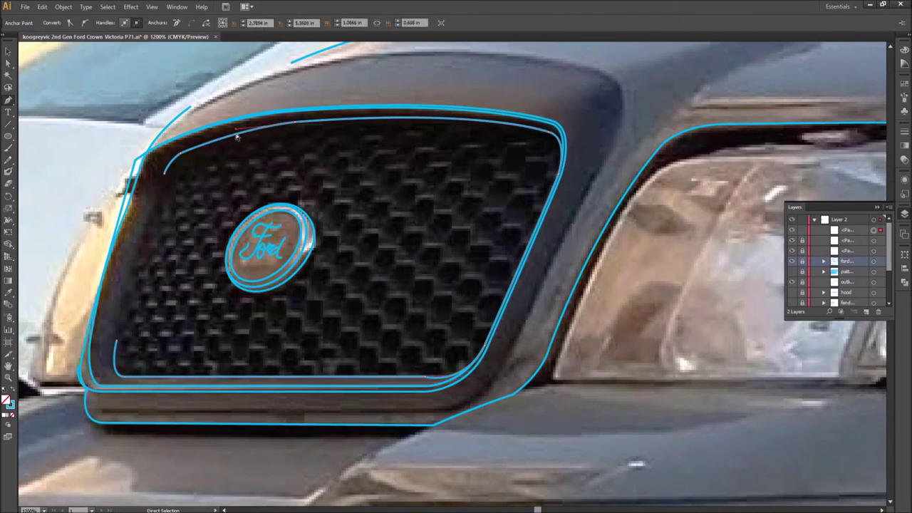
key("ctrl+f")
key("ctrl+7")
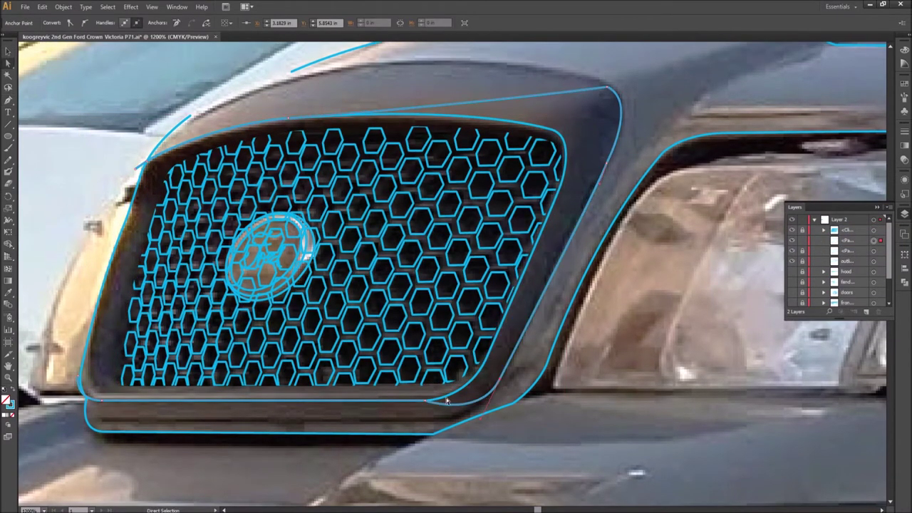
Step: Trace the outer edge of the dark grille surround and add a parallel line along its upper edge and corner
left_click(187, 189)
key("ctrl+minus")
left_click(296, 222)
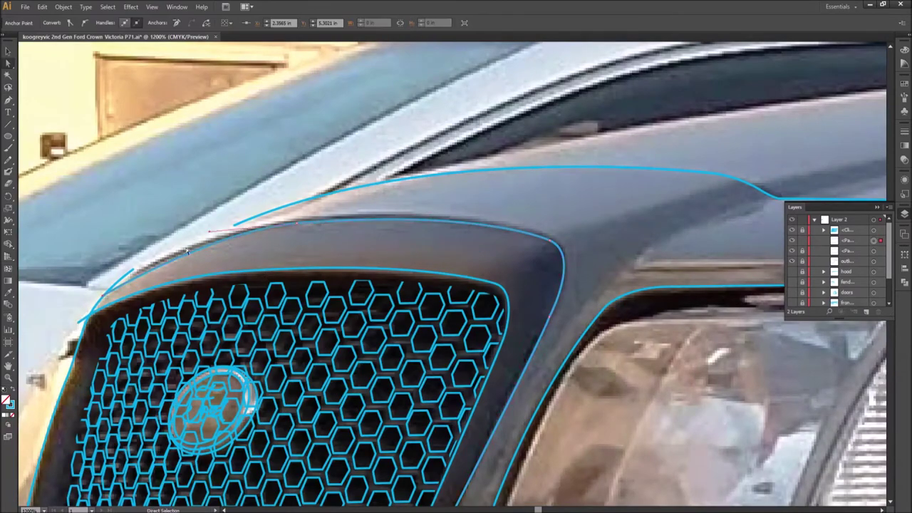
key("ctrl+v")
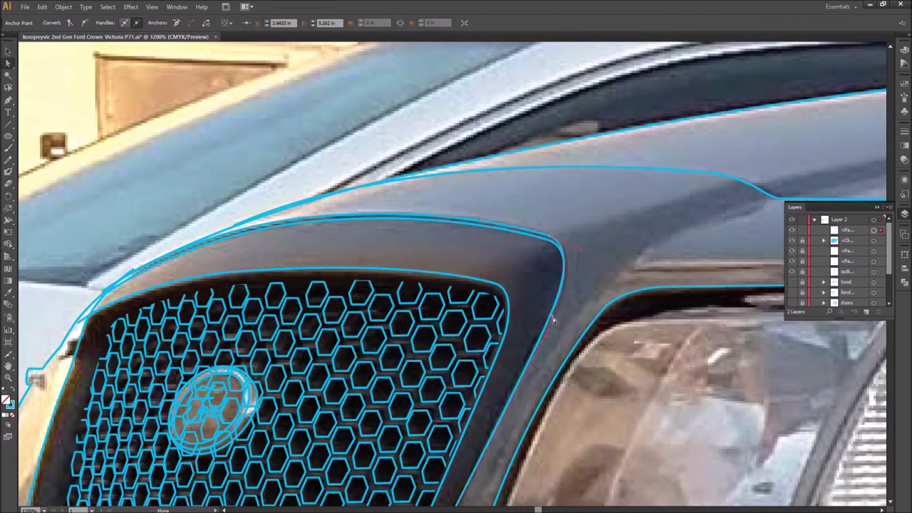
key("ctrl+shift+a")
Step: Trace the hood crease lines running from the grille surround's upper corner and along the headlight's upper edge
scroll(498, 306, "down", 5)
scroll(463, 341, "up", 2, "alt")
scroll(473, 378, "left", 5)
scroll(463, 299, "down", 2, "alt")
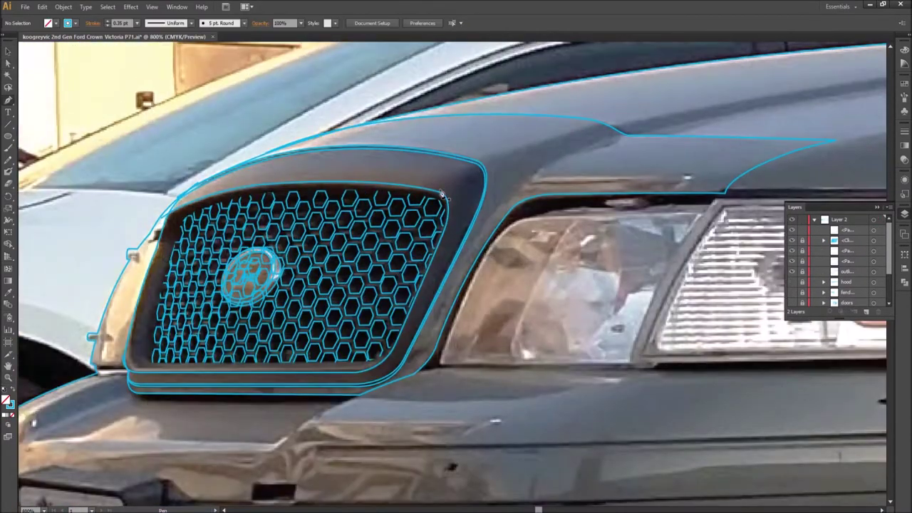
left_click(476, 163)
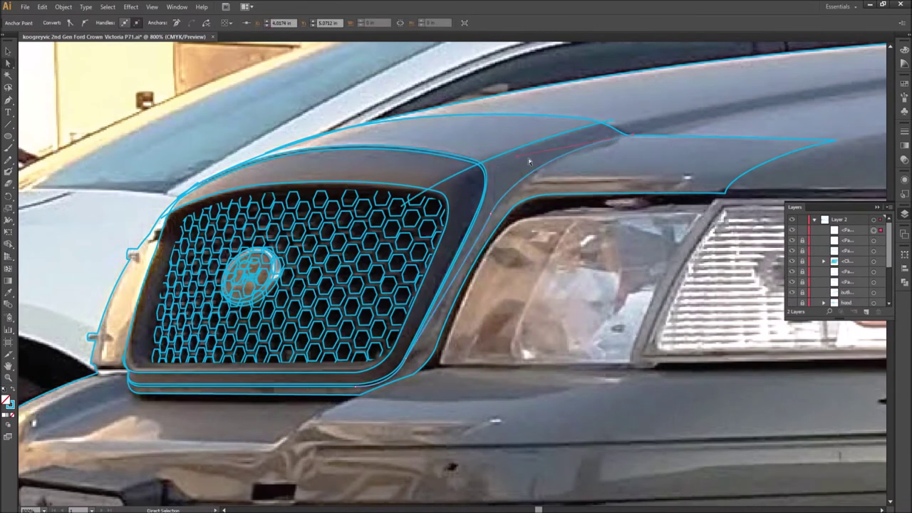
scroll(428, 335, "up", 1)
scroll(463, 285, "right", 5)
left_click(502, 227)
scroll(274, 226, "left", 5)
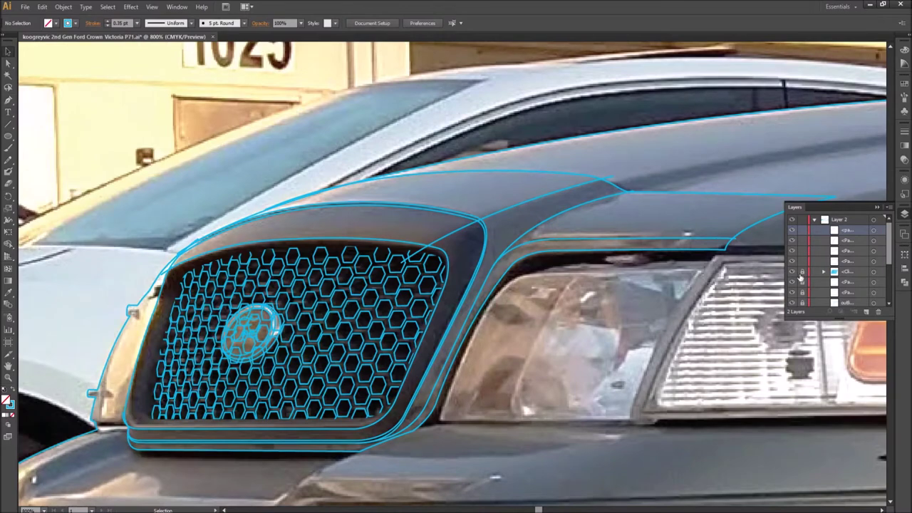
Step: Group the grille's contour lines and clipped mesh into one grille group and lock it
scroll(401, 276, "up", 4, "alt")
scroll(413, 271, "down", 5, "alt")
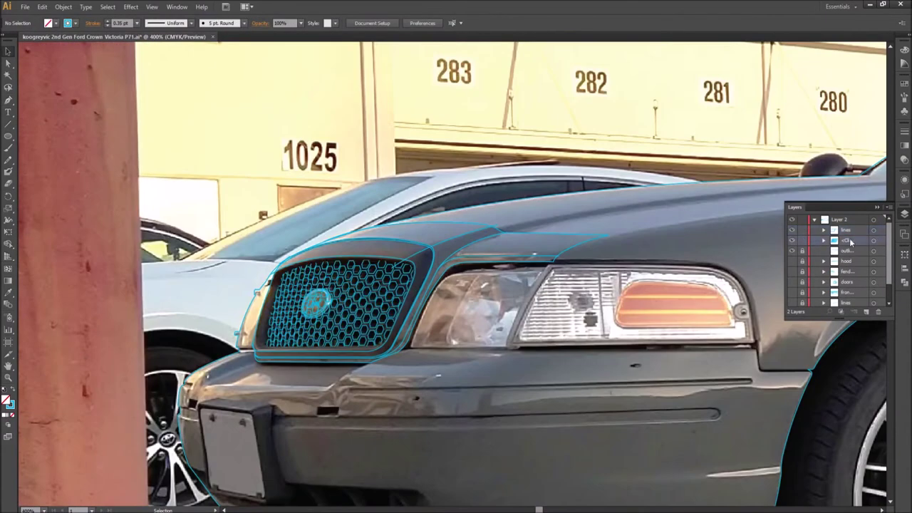
left_click(802, 242)
scroll(512, 306, "up", 3, "alt")
left_click(326, 191)
scroll(179, 420, "left", 6)
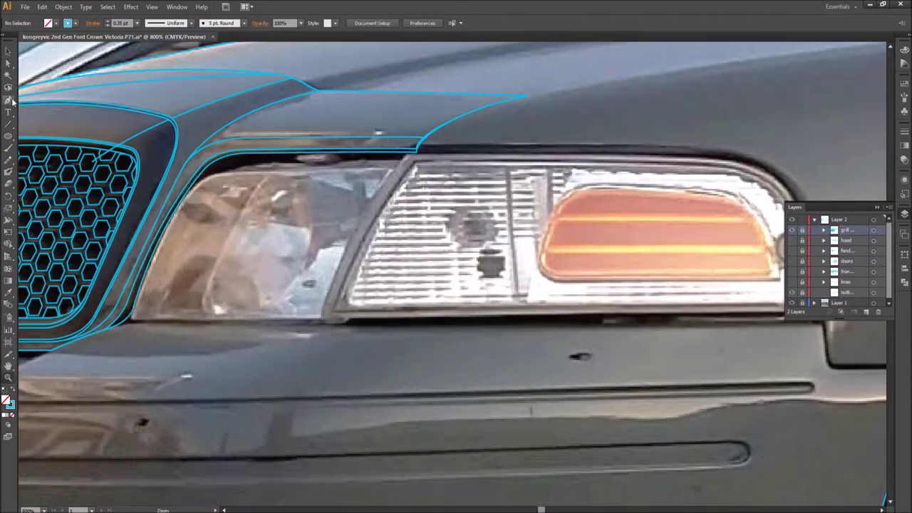
Step: Trace the outline and inner curved contours of the clear headlight lens beside the grille and group the paths
left_click(9, 100)
left_click(232, 183)
left_click(334, 317)
left_click(412, 165)
scroll(399, 301, "up", 1)
key("v")
left_click(874, 241)
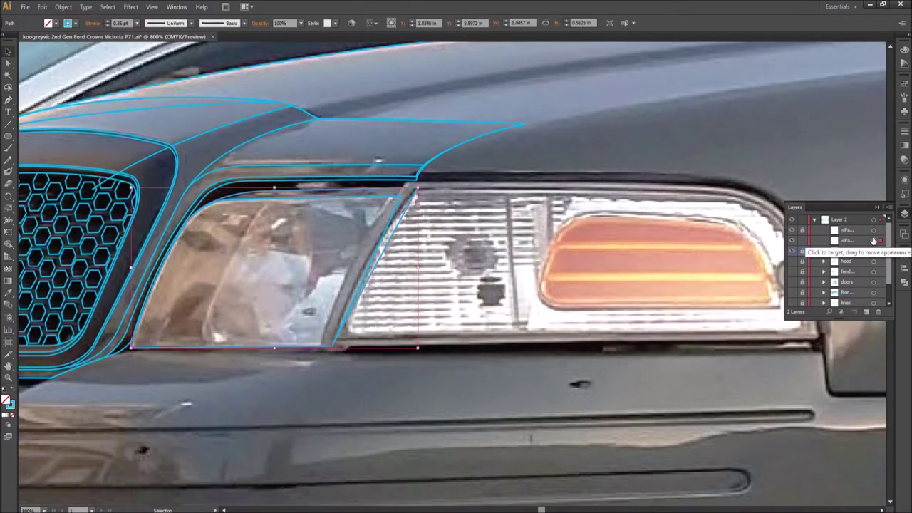
key("v")
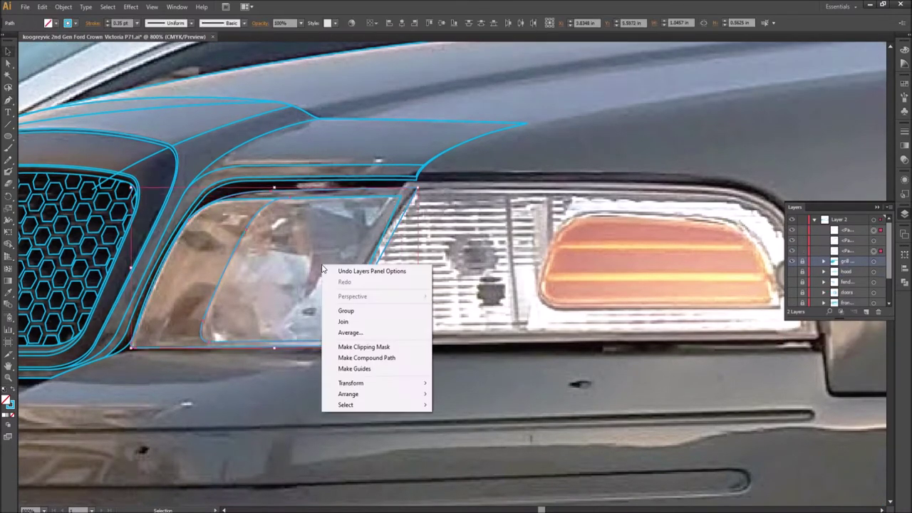
Step: Trace the outer outline and parallel inner rim of the ribbed lamp containing the amber section
key("p")
scroll(468, 289, "right", 5)
left_click(136, 347)
left_click(628, 342)
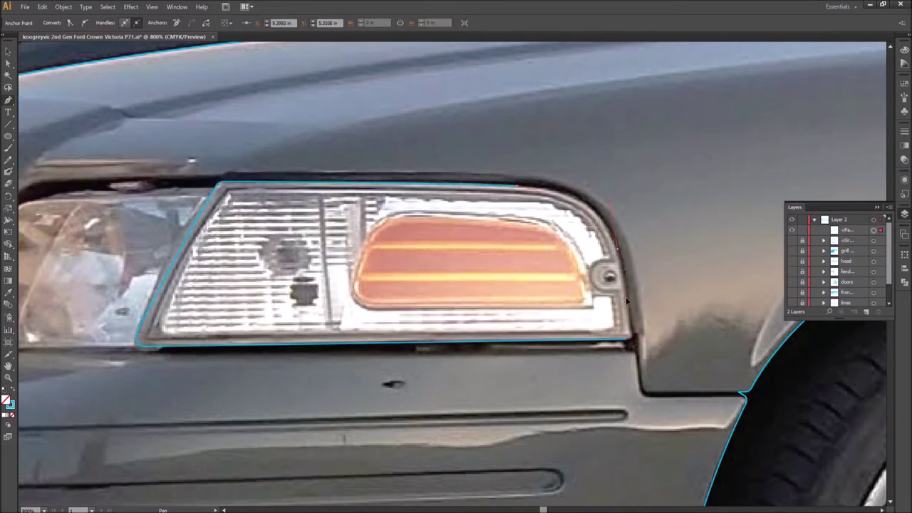
left_click(611, 231)
key("a")
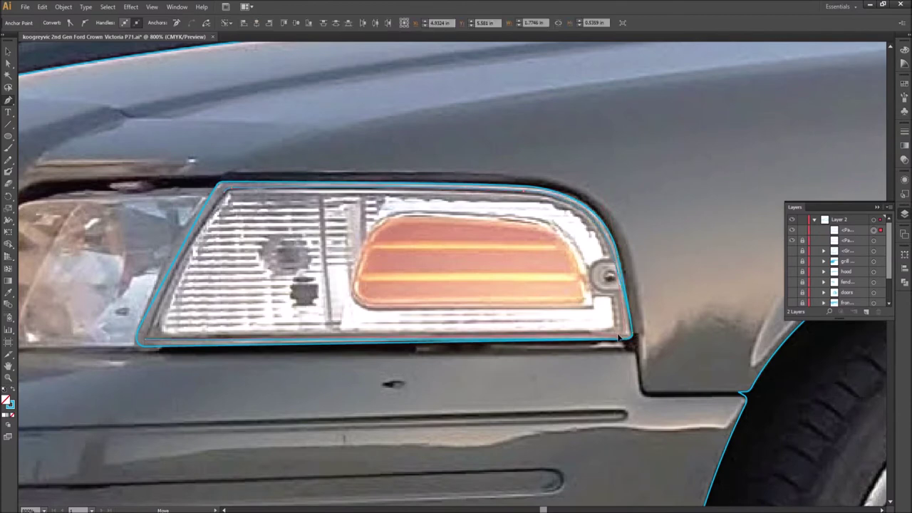
key("ctrl+equal")
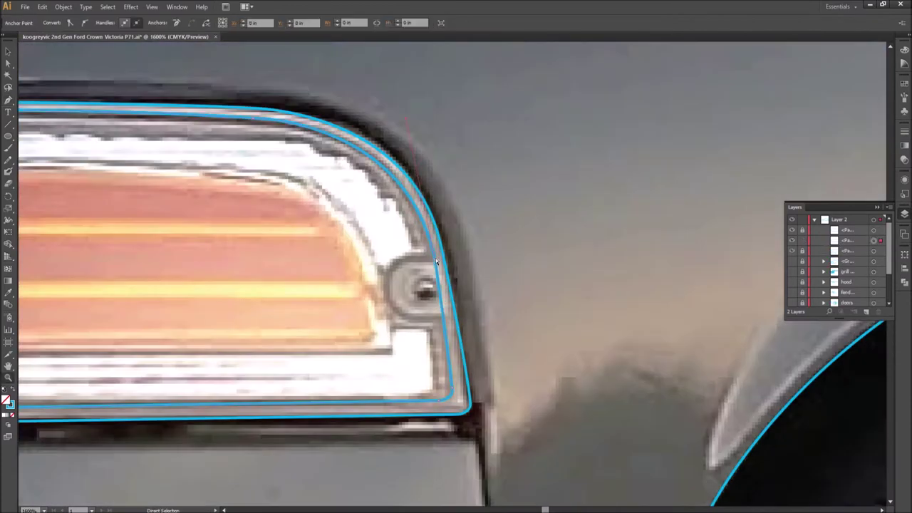
Step: Trace the rounded screw tab at the ribbed lamp's outer end, add the screw's circles inside it and group them
left_click_drag(387, 257, 389, 258)
left_click(450, 322)
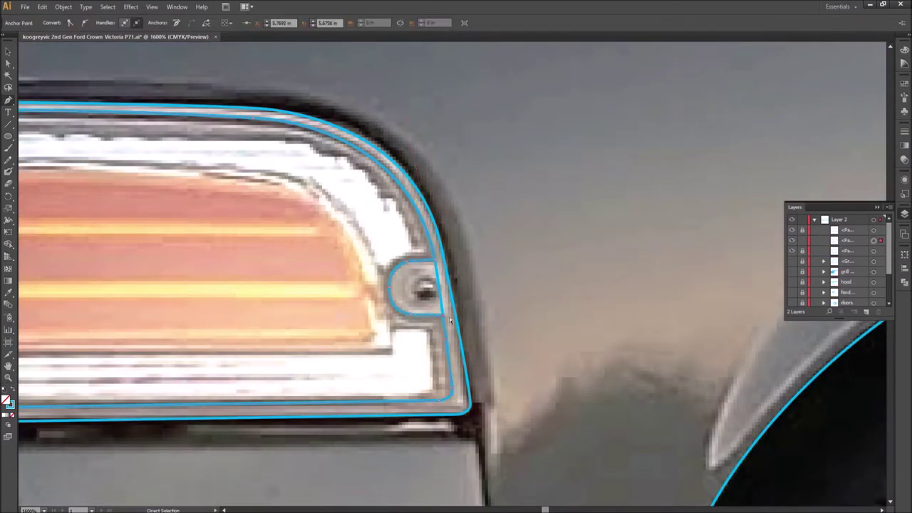
key("ctrl+minus")
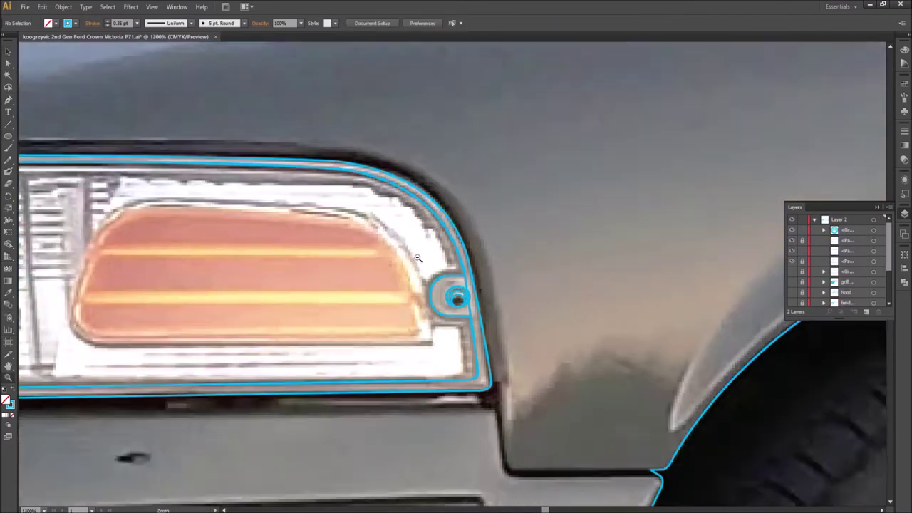
left_click(564, 322)
left_click(610, 361)
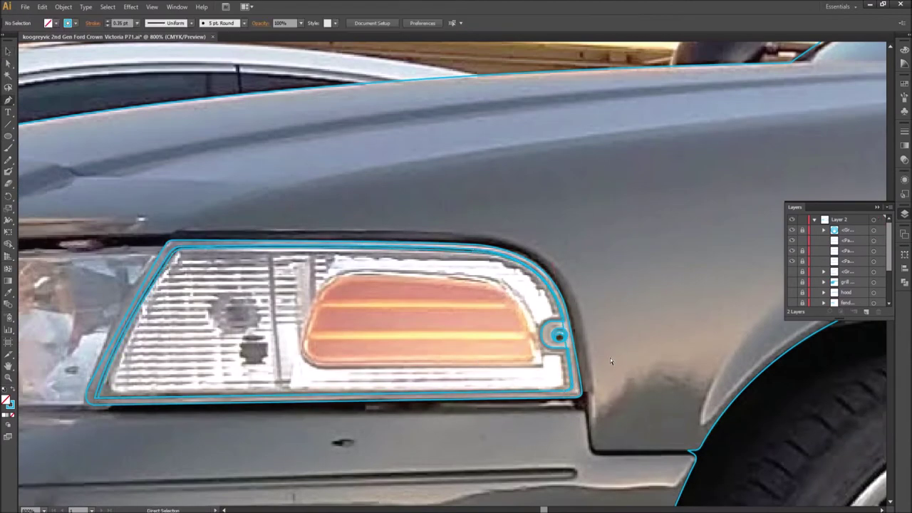
Step: Trace the lens outline of the ribbed lamp just inside its rim
key("a")
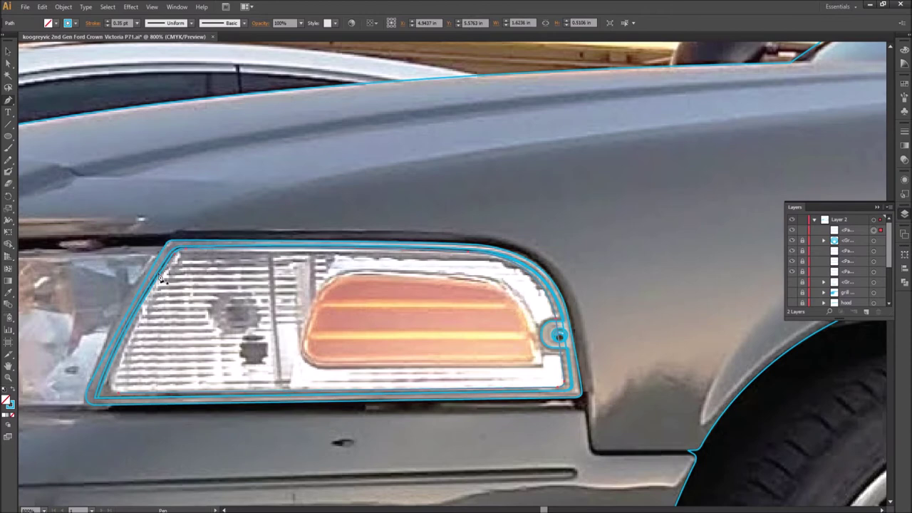
left_click(219, 356)
key("v")
left_click(219, 390)
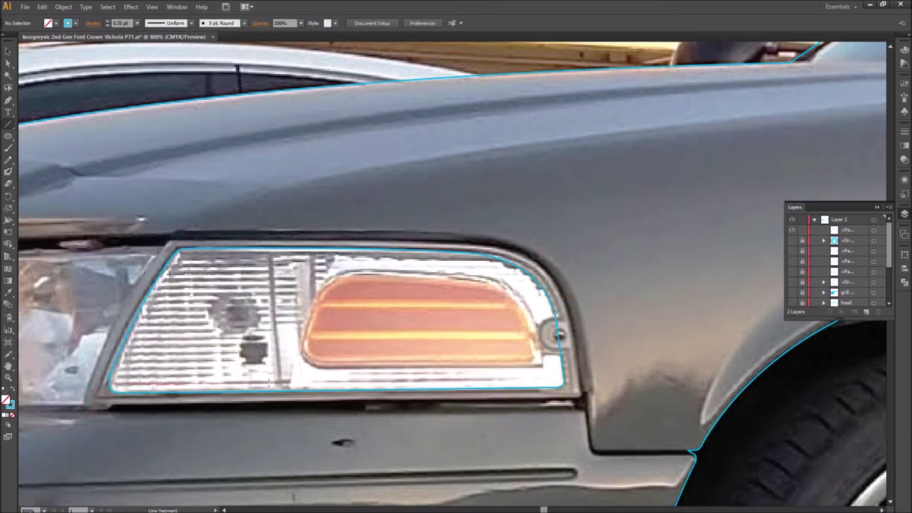
Step: Draw evenly spaced horizontal rib lines across the lamp's inner section and add the circular bulb details over them
left_click_drag(219, 393, 213, 228)
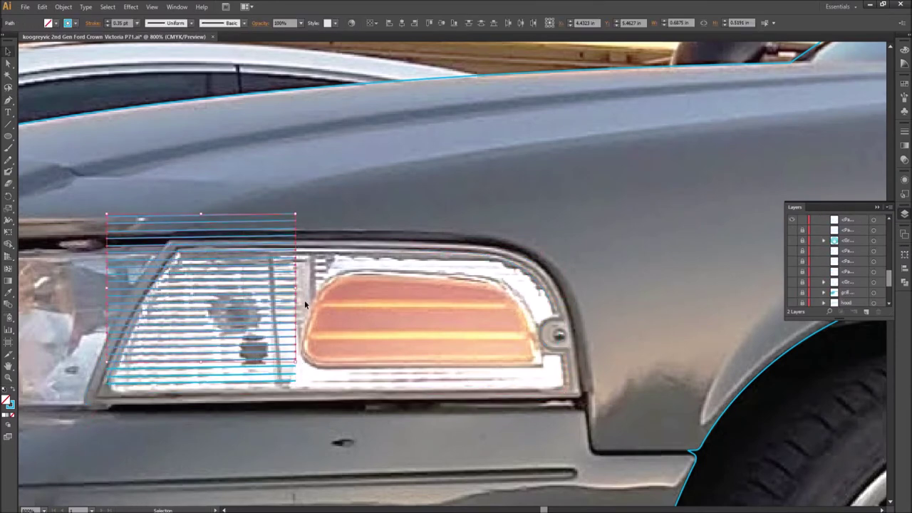
key("a")
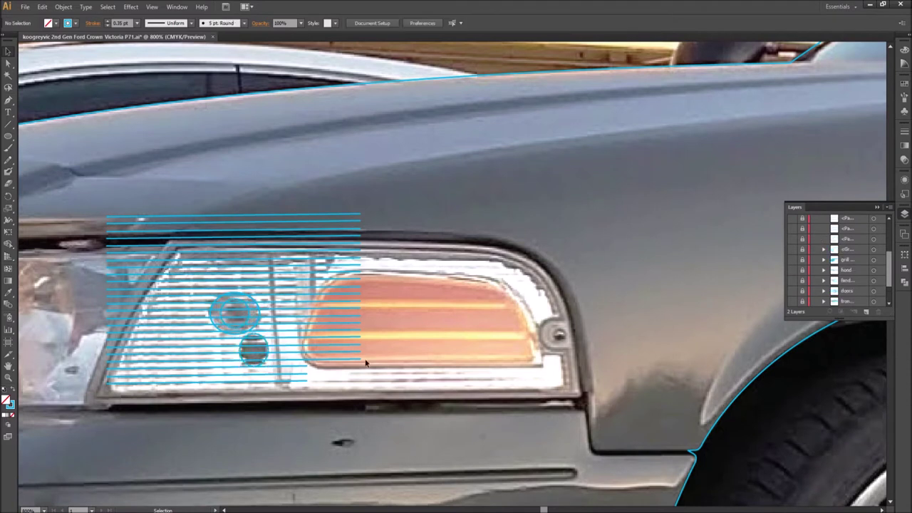
left_click(622, 231)
left_click(792, 230)
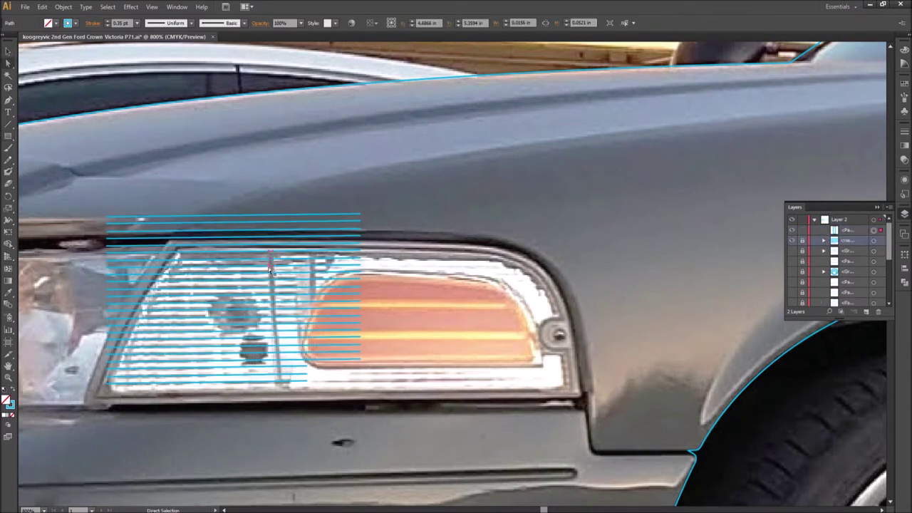
Step: Draw narrow slanted divider strips between the lamp's ribbed section and the amber reflector and group them
left_click(875, 251)
left_click(875, 241, "shift")
left_click(791, 250)
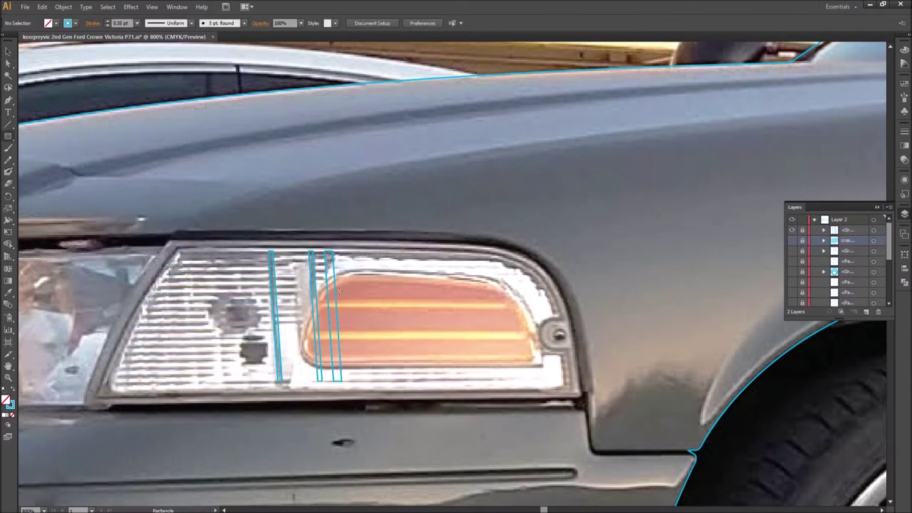
left_click(791, 231)
Step: Outline the lamp area around the amber reflector and fill it with evenly spaced horizontal rib lines
key("p")
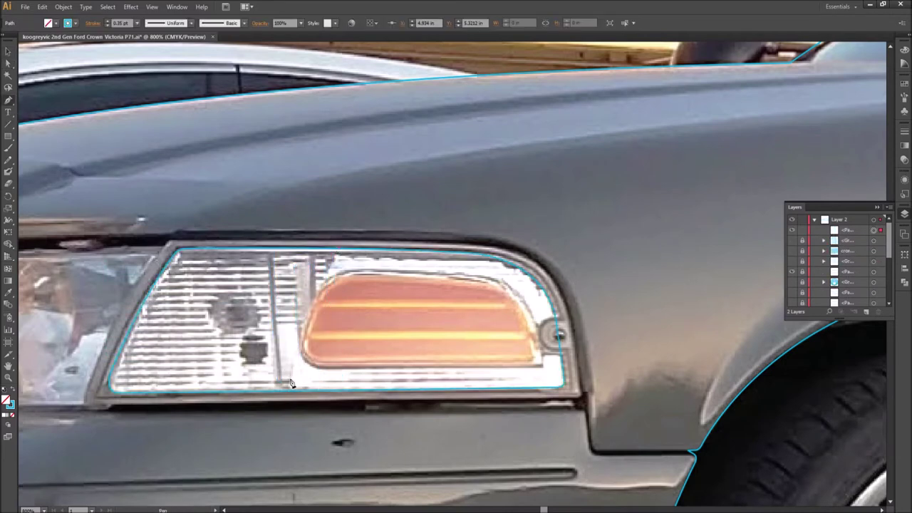
left_click(298, 396)
key("ctrl+alt+2")
key("ctrl+alt+3")
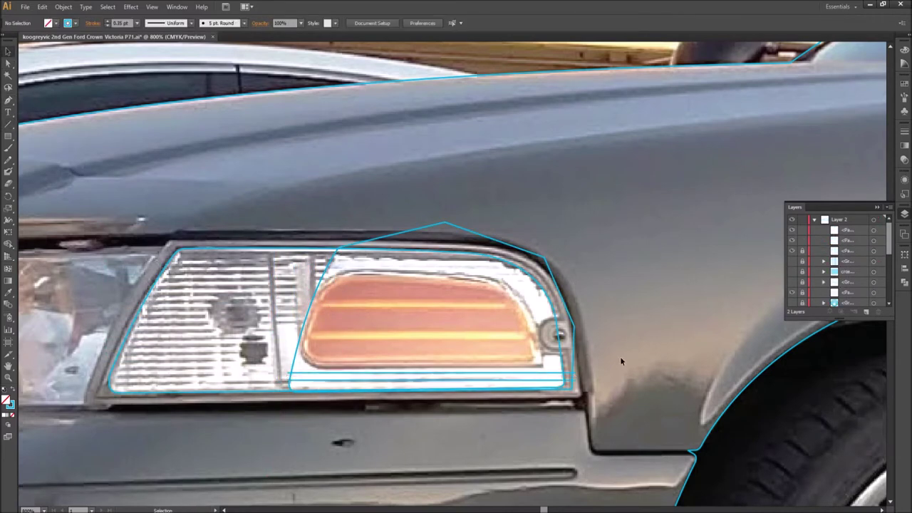
key("ctrl+3")
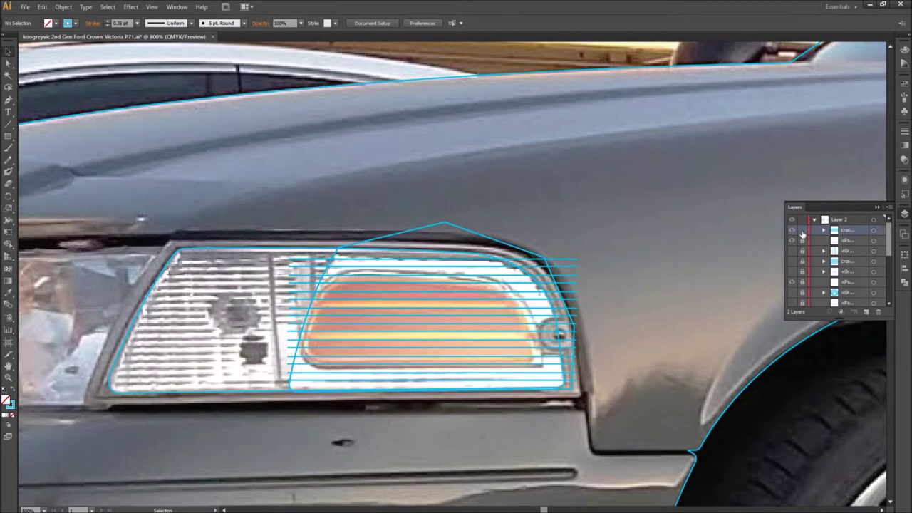
Step: Trace the amber reflector's rounded outline and the curved edge at its outer end, and group the contours
key("ctrl+plus")
key("a")
left_click(243, 379)
left_click_drag(243, 379, 251, 368)
key("p")
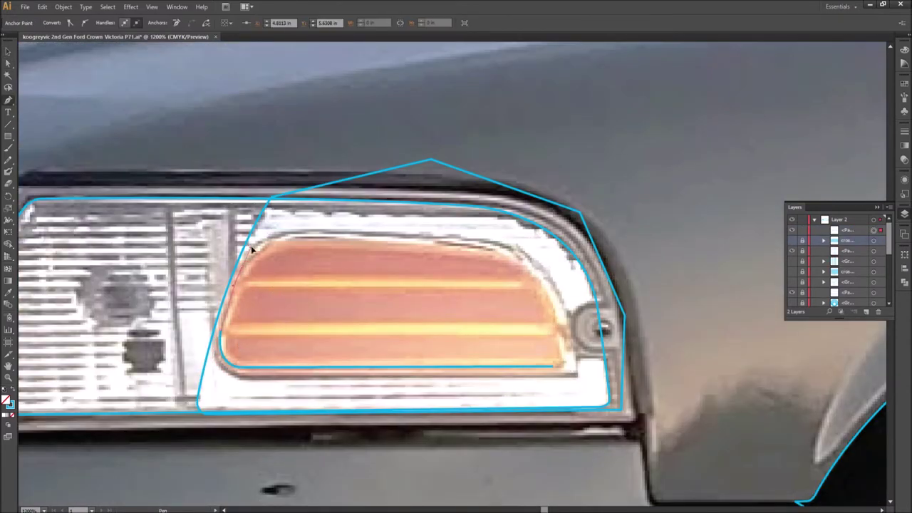
key("ctrl+y")
key("ctrl+y")
key("v")
left_click(564, 307)
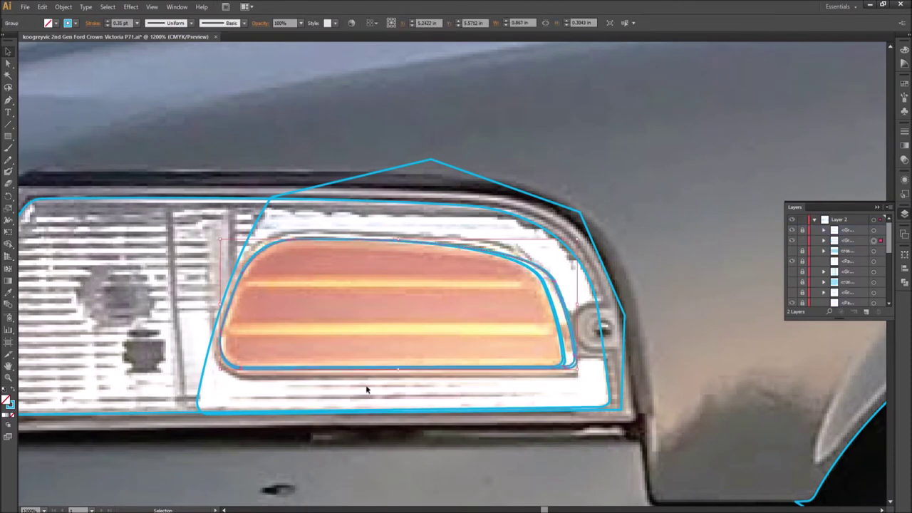
Step: Add a wider contour around the amber reflector and draw two horizontal rectangular bands across it
key("ctrl+shift+e")
key("m")
left_click_drag(232, 278, 552, 288)
left_click_drag(552, 324, 224, 334)
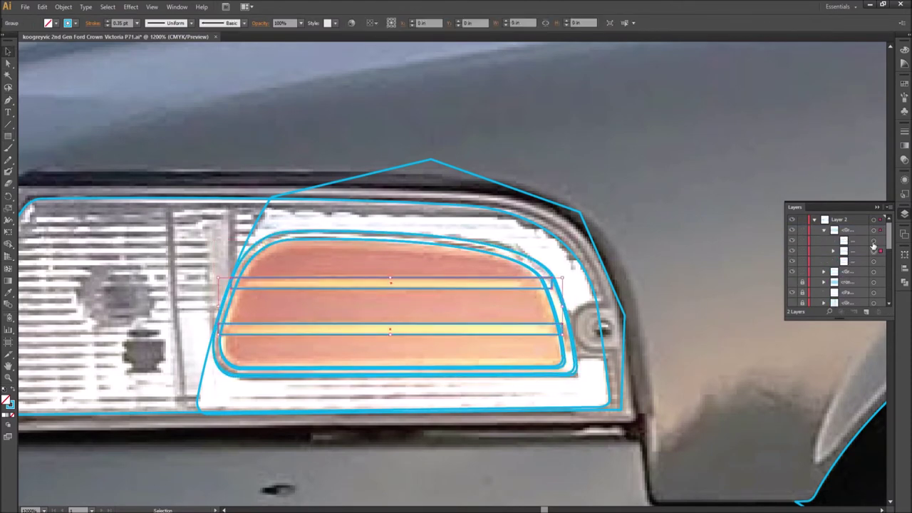
Step: Clip the ribs, dividers, bulb circles and amber reflector details to the lamp's lens outline
key("ctrl+d")
key("ctrl+d")
key("ctrl+d")
key("ctrl+shift+a")
key("ctrl+minus")
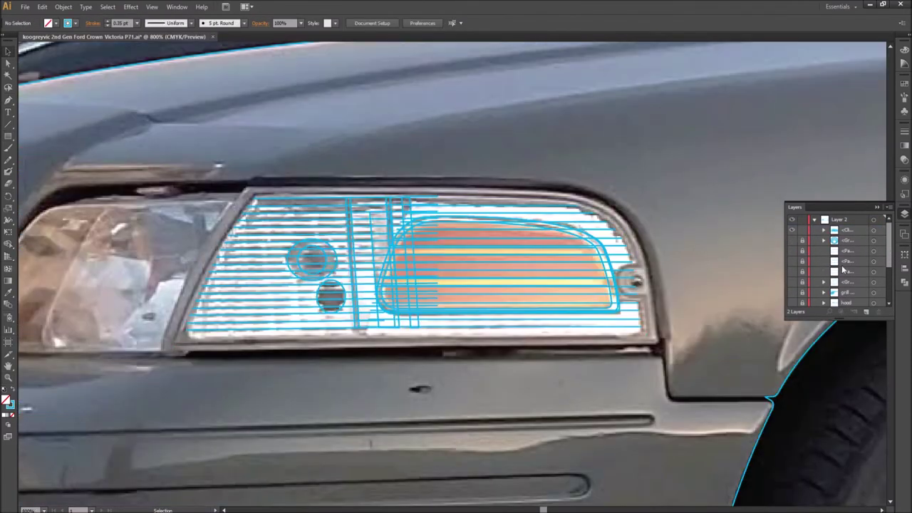
left_click_drag(844, 269, 819, 263)
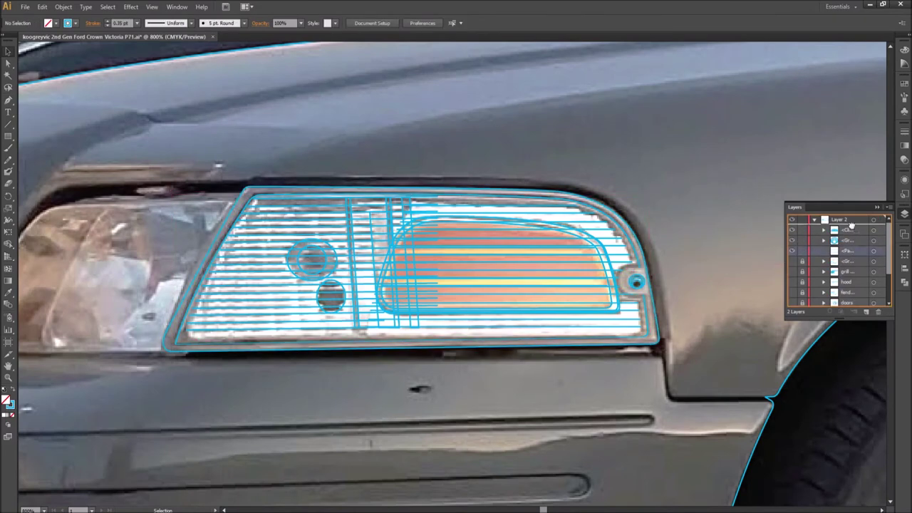
Step: Group the ribbed lamp with the clear headlight lens and trace the dark gap running above the lamp
left_click(791, 261)
key("ctrl+z")
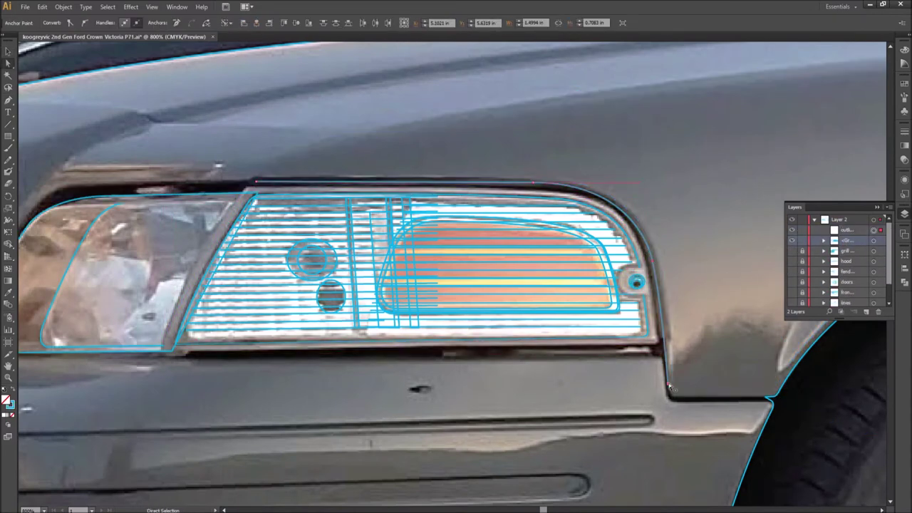
key("Delete")
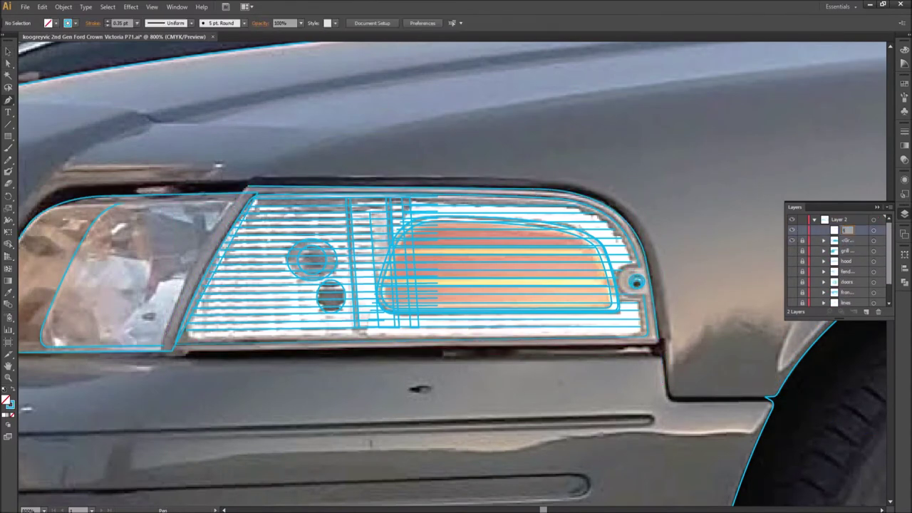
key("p")
left_click(268, 172)
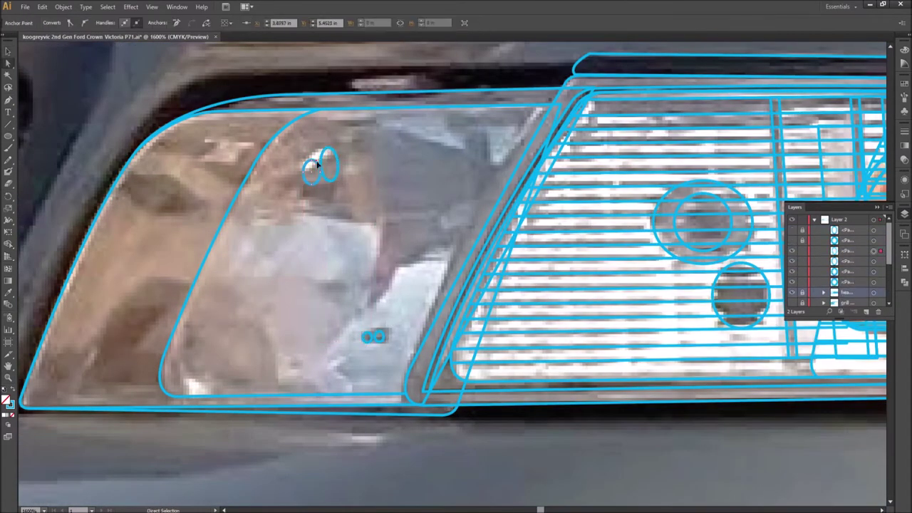
Step: Draw the two small cylindrical details inside the clear headlight lens using paired ellipses
left_click(307, 159)
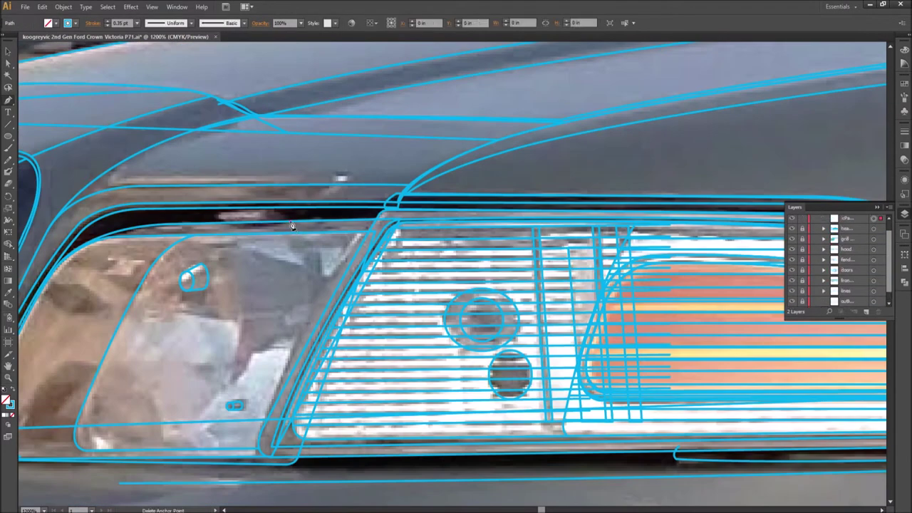
key("l")
left_click_drag(296, 227, 217, 209)
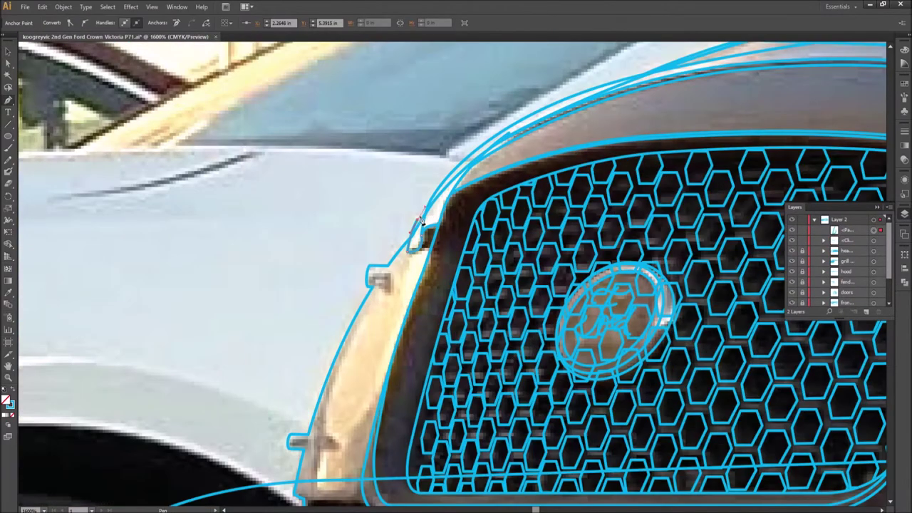
Step: Trace the far-side headlight beside the grille as separate paths named trim, face and depth
scroll(498, 356, "down", 2)
left_click(303, 453)
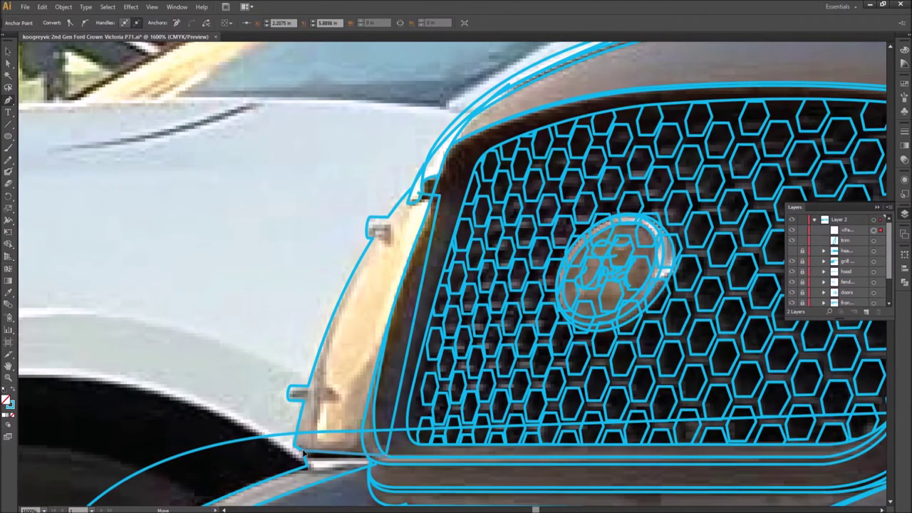
key("ctrl+y")
left_click(250, 287)
left_click(385, 163)
left_click(415, 180)
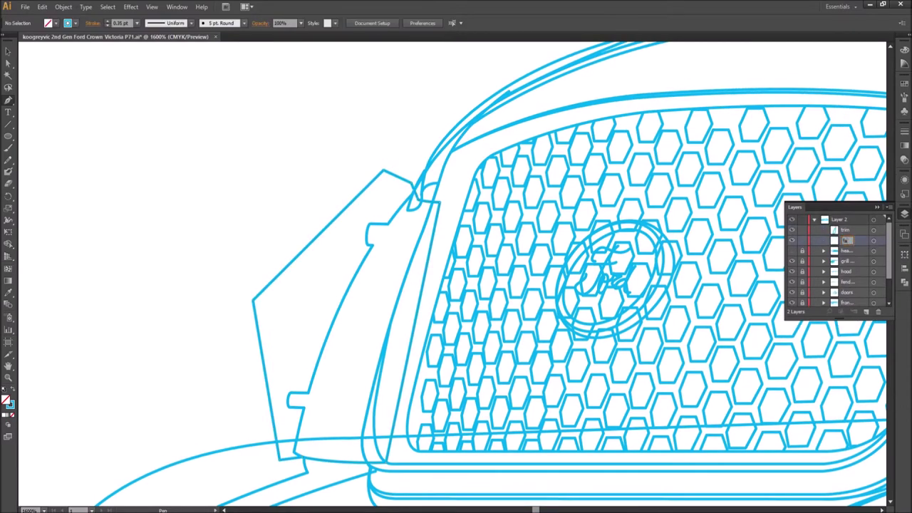
key("ctrl+y")
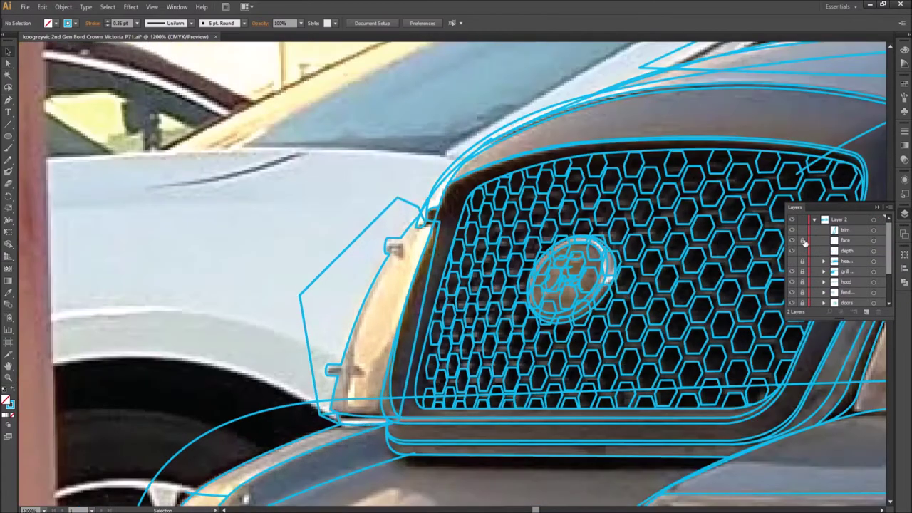
Step: Shape the two protruding pegs on the far-side headlight as short cylinders and group the headlight's paths
key("l")
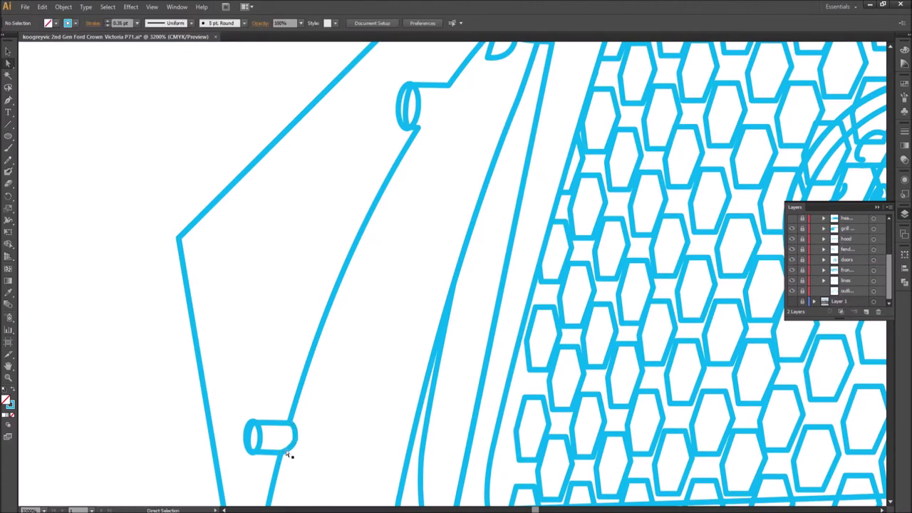
left_click(430, 124)
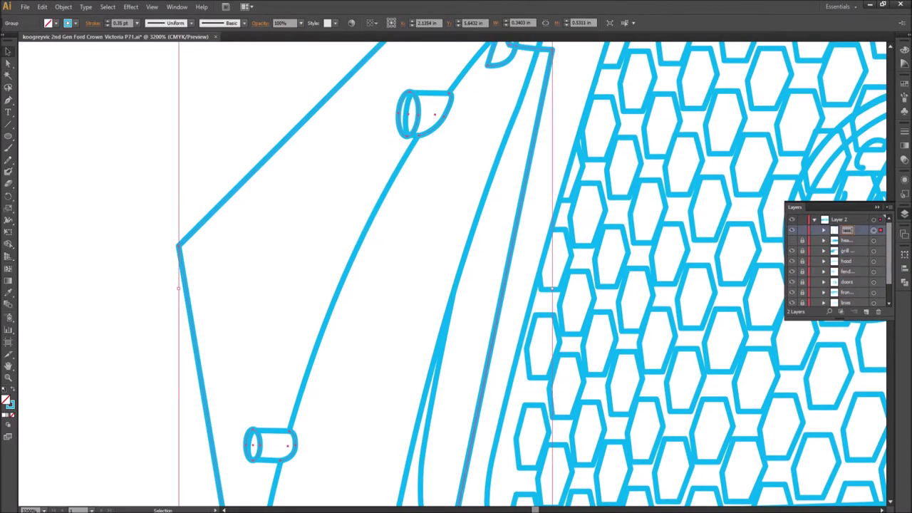
key("ctrl+0")
Step: Trace the rear bumper's upper seam, its wheel-opening edge and the two rounded horizontal grooves
scroll(729, 210, "up", 3)
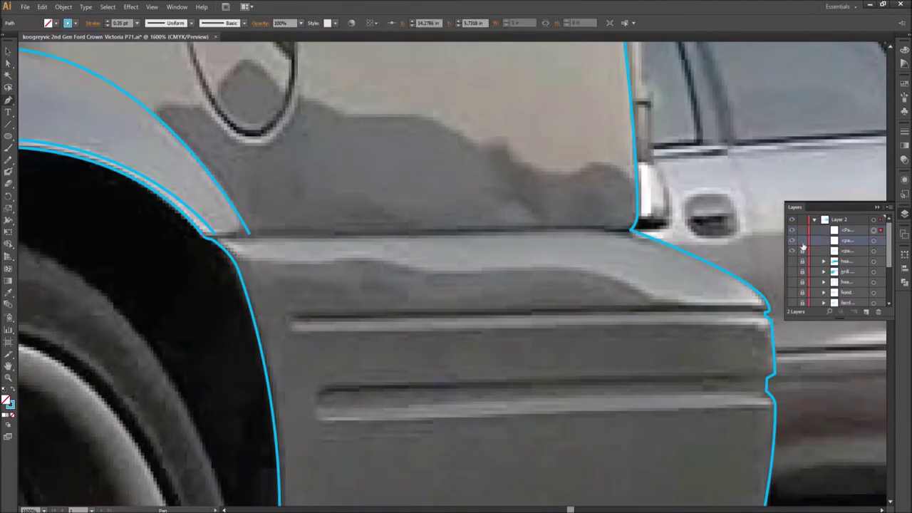
left_click(250, 251)
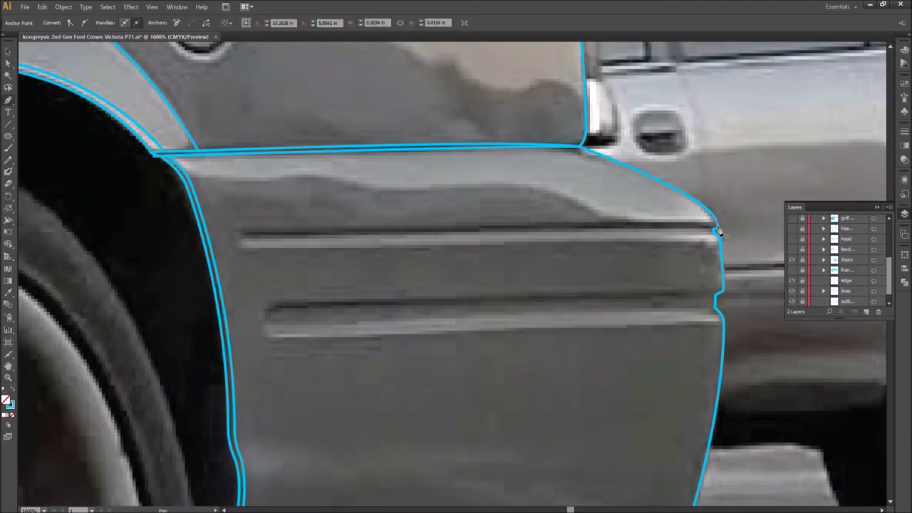
left_click_drag(239, 231, 235, 255)
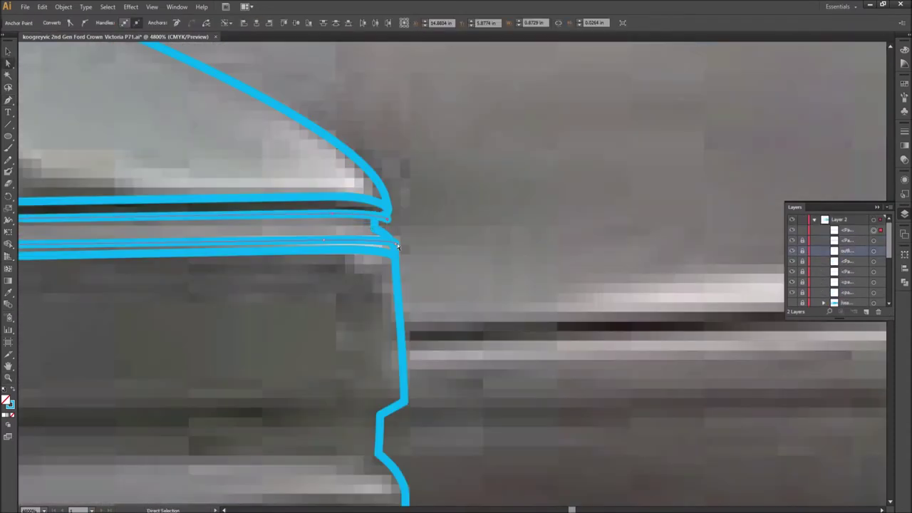
left_click(373, 239)
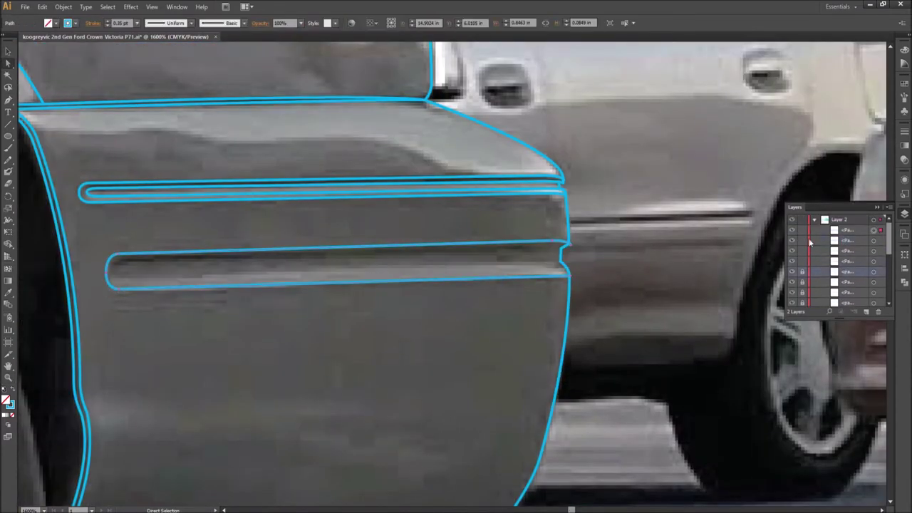
left_click(113, 270)
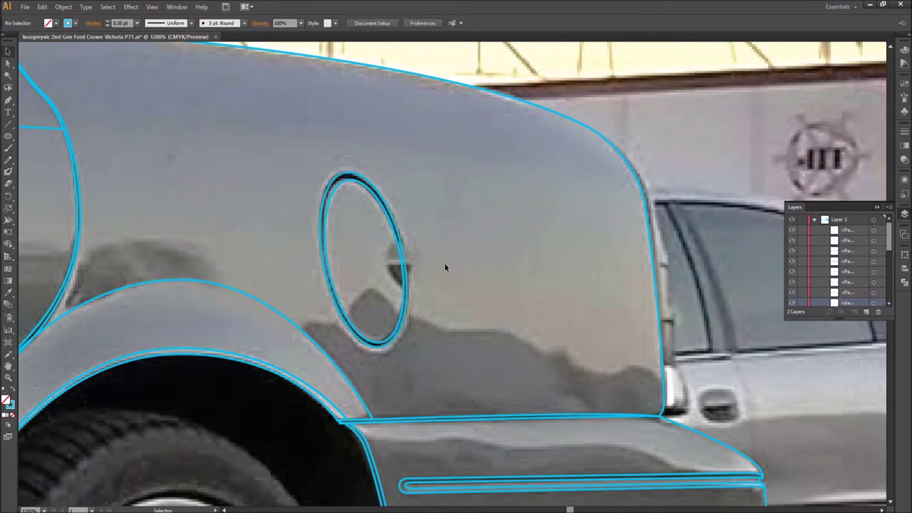
Step: Trace the finger notch beside the oval fuel door and the crease line along the upper rear quarter panel
key("a")
left_click(403, 260)
key("ctrl+minus")
key("ctrl+minus")
key("ctrl+minus")
key("ctrl+minus")
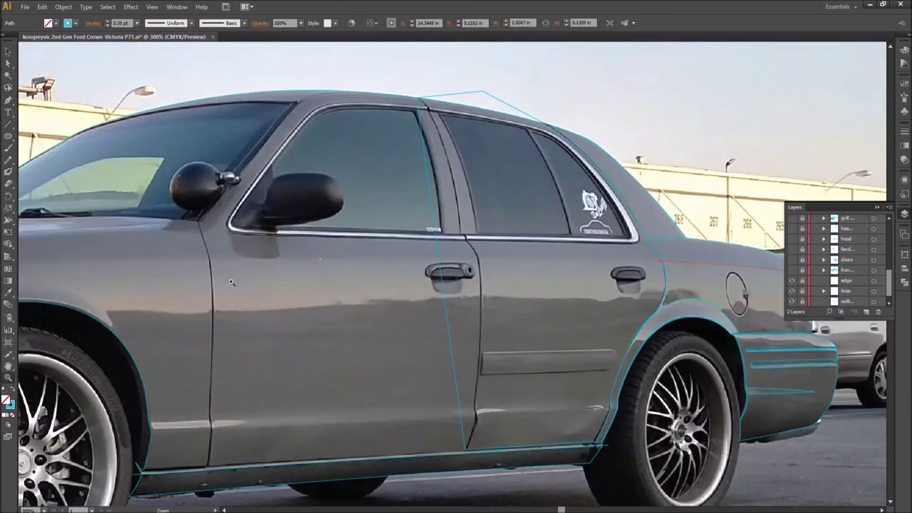
Step: Draw two short horizontal lines across the rear wheel-arch lip near the rear door's lower crease and add anchor points there
key("ctrl+minus")
key("ctrl+plus")
key("ctrl+plus")
key("ctrl+plus")
left_click(483, 271)
key("ctrl+plus")
key("ctrl+plus")
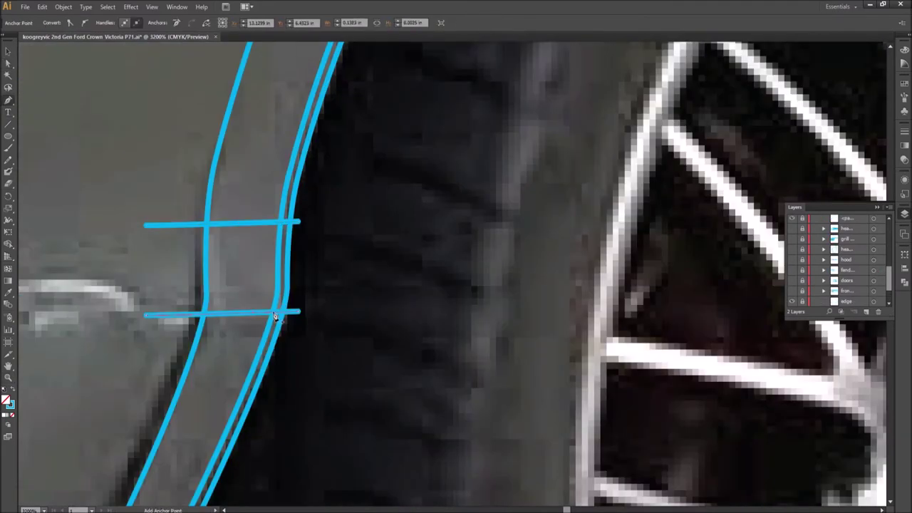
Step: Hide the reference photo layer and examine the complete line art on the artboard
key("ctrl+minus")
key("ctrl+minus")
key("ctrl+minus")
key("ctrl+minus")
key("ctrl+minus")
key("ctrl+minus")
scroll(837, 270, "down", 1)
key("ctrl+0")
left_click(792, 302)
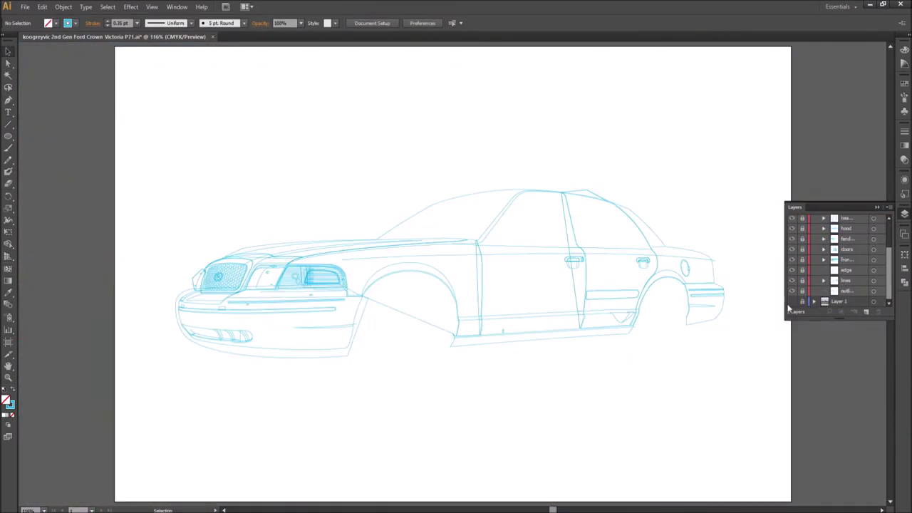
Step: Show the reference photo layer again and hide the finished detail sublayers, keeping the car outline sublayer shown
left_click(792, 301)
key("ctrl+plus")
key("ctrl+plus")
key("ctrl+plus")
key("ctrl+plus")
key("ctrl+plus")
key("ctrl+0")
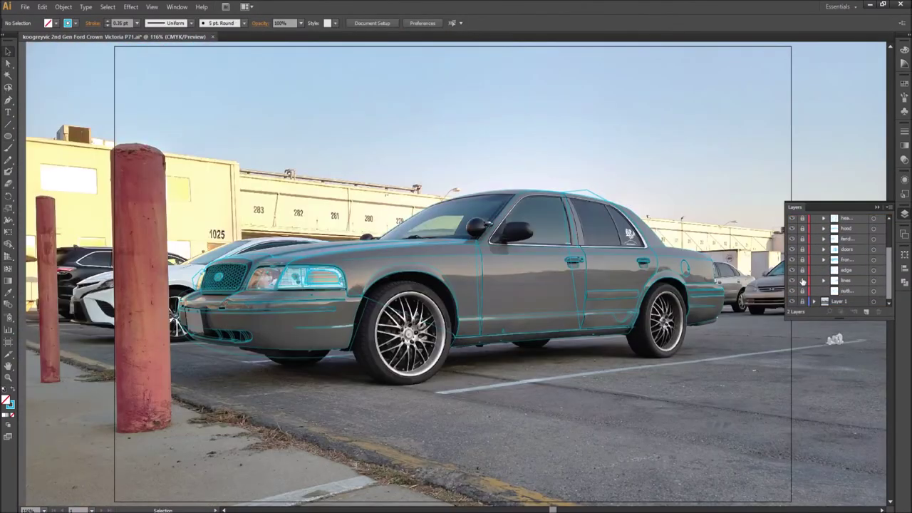
Step: Trace the outer edge of the chrome trim surrounding the front and rear side windows with the Pen tool
key("ctrl+plus")
key("ctrl+plus")
key("ctrl+plus")
key("ctrl+plus")
scroll(802, 281, "up", 2)
key("p")
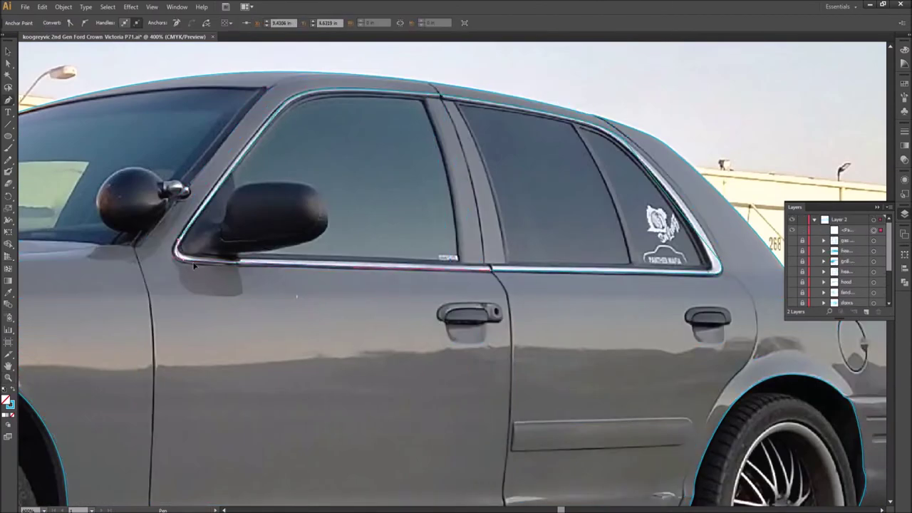
key("ctrl+plus")
left_click_drag(468, 326, 139, 326)
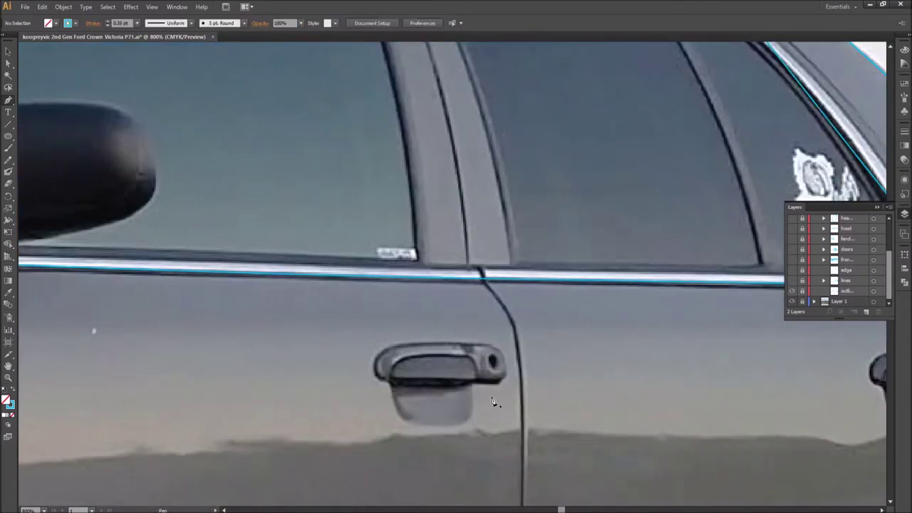
Step: Trace the inner edge of the chrome trim around the side windows as a second path
key("ctrl+plus")
left_click_drag(31, 67, 522, 86)
left_click(522, 87)
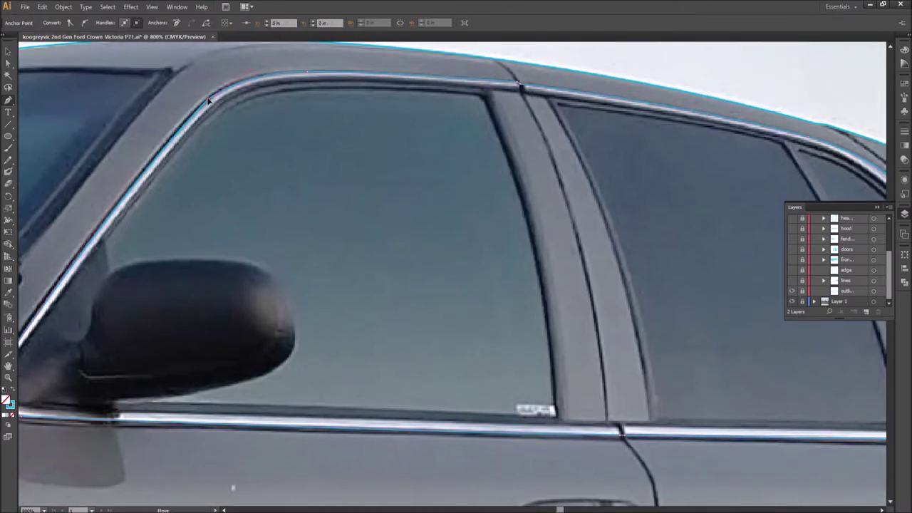
key("ctrl+minus")
key("ctrl+plus")
key("ctrl+plus")
Step: Adjust the inner trim path's anchor points to follow the chrome edge around the front and rear side windows
key("a")
key("ctrl+plus")
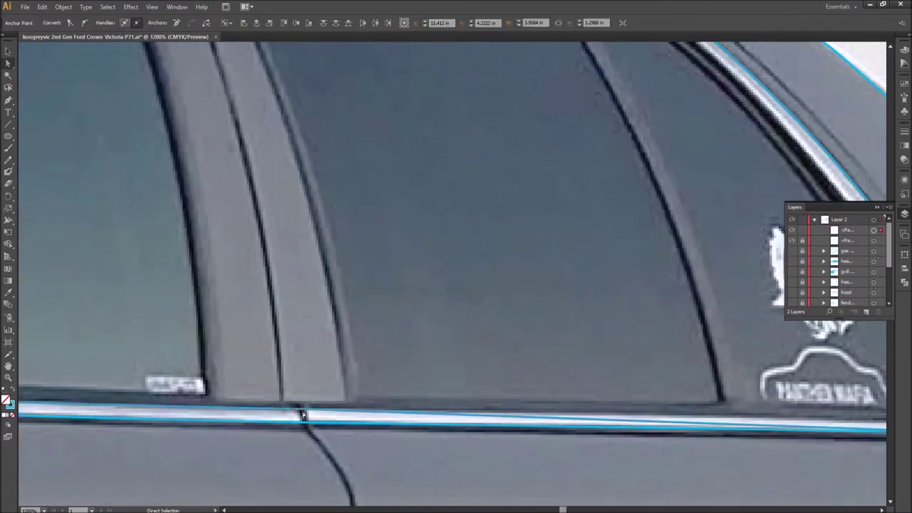
key("ctrl+minus")
key("ctrl+minus")
key("ctrl+minus")
key("ctrl+plus")
key("ctrl+plus")
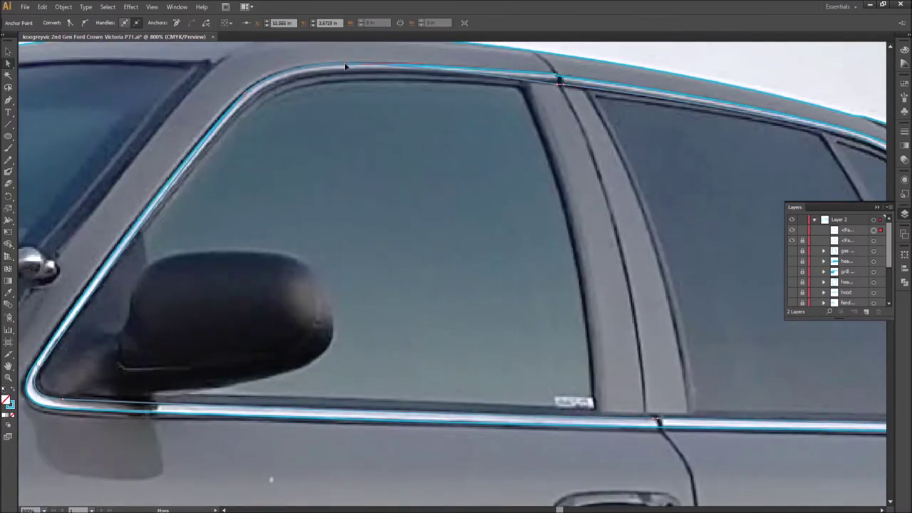
Step: Trace both edges of the pillar between the front and rear side windows with the Pen tool
scroll(560, 85, "down", 1)
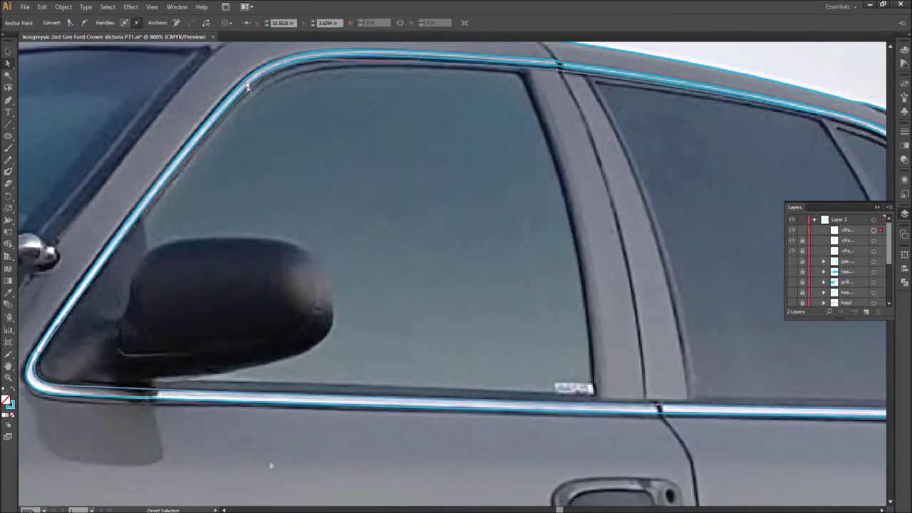
scroll(612, 249, "right", 6)
scroll(671, 417, "left", 8)
key("p")
left_click(482, 69)
left_click(545, 383)
left_click(620, 169, "ctrl")
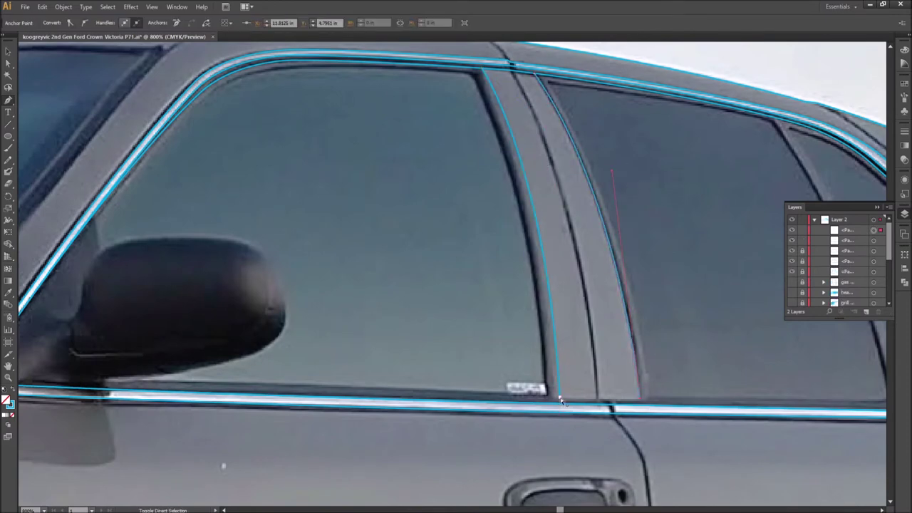
scroll(619, 213, "up", 1)
key("ctrl+minus")
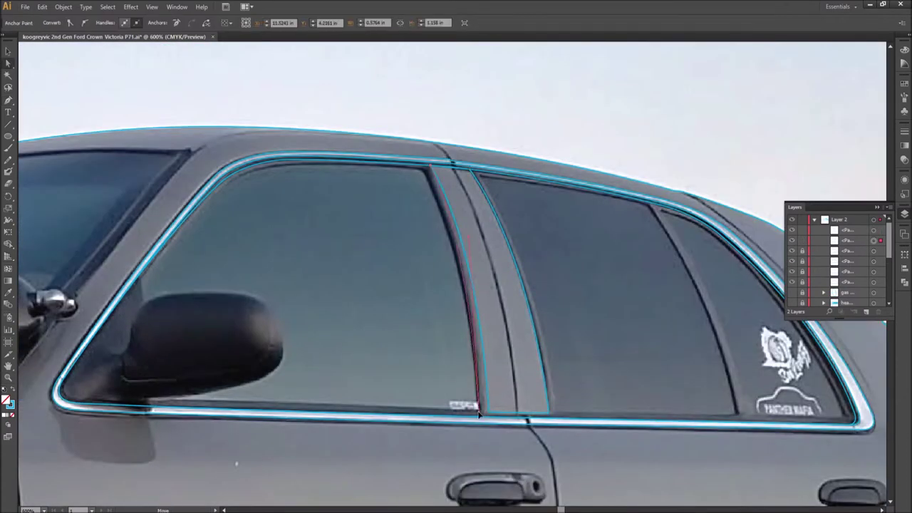
Step: Trace the inner window frame edges on both sides of the pillar down to the chrome sill trim
scroll(749, 298, "right", 5)
scroll(641, 320, "left", 5)
left_click(519, 415)
key("ctrl+plus")
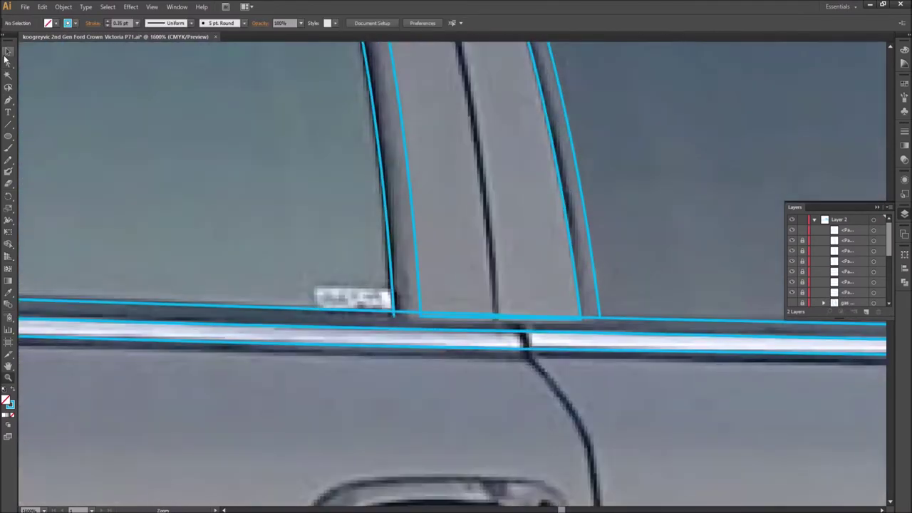
key("ctrl+minus")
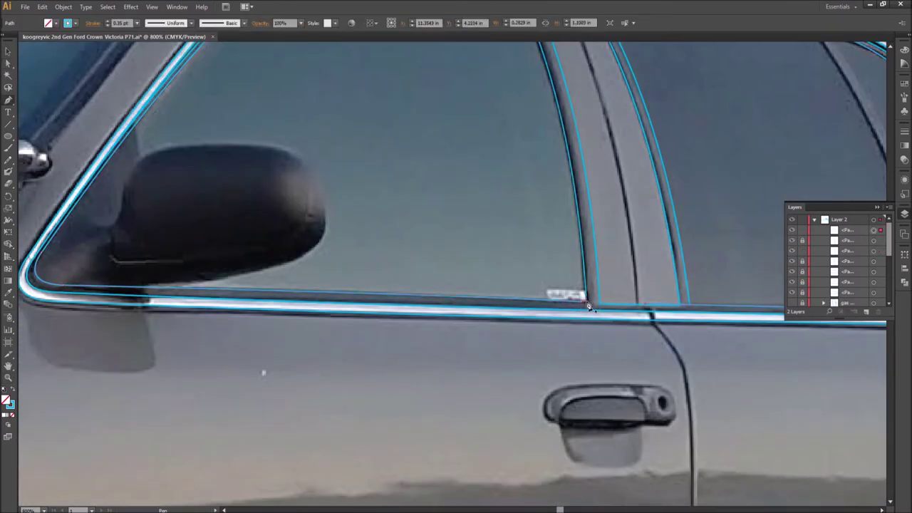
key("ctrl+plus")
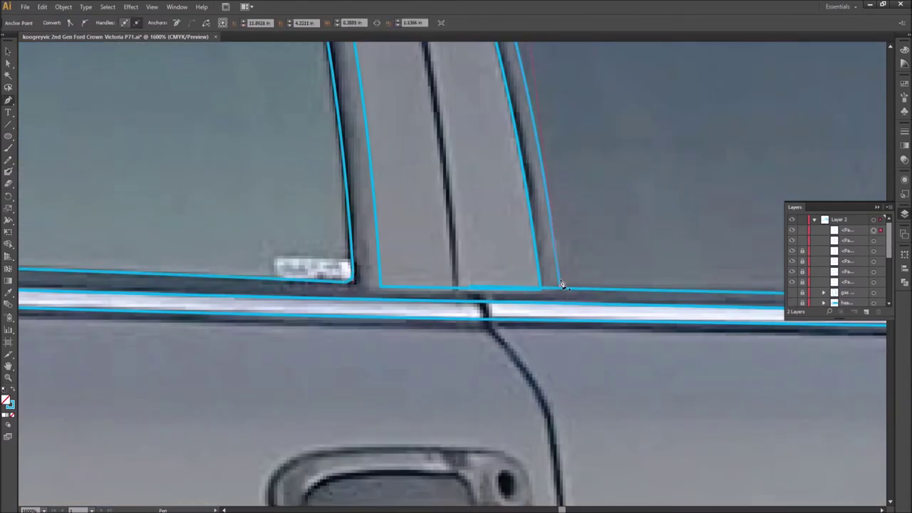
Step: Join the rear window outline to its frame edge at the pillar and fit its upper and lower corners
left_click_drag(570, 279, 577, 291)
key("ctrl+minus")
key("ctrl+plus")
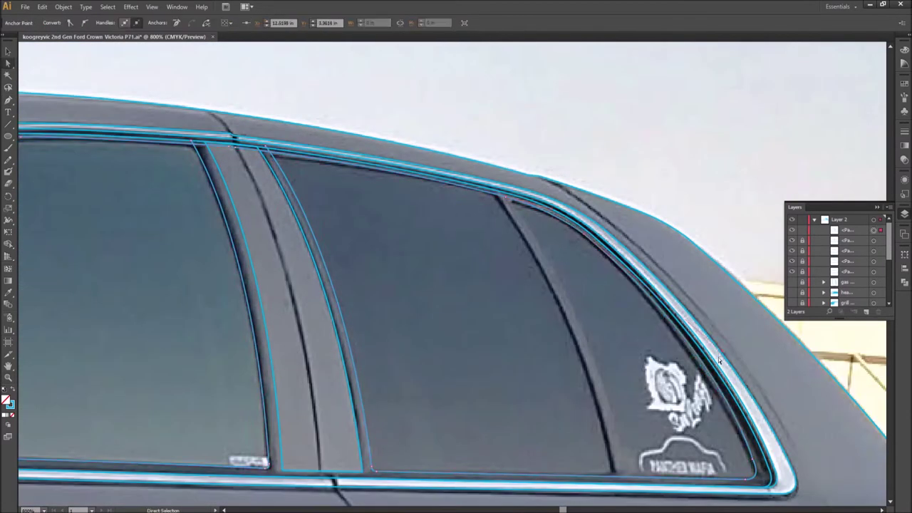
left_click_drag(239, 150, 510, 135)
key("ctrl+plus")
left_click(472, 210)
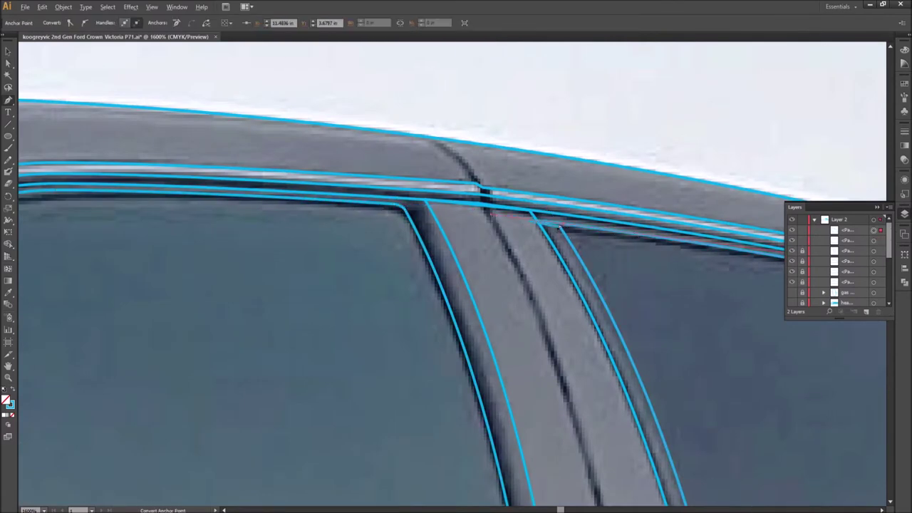
Step: Trace the divider bar between the rear door window and the small quarter glass
scroll(329, 338, "down", 10)
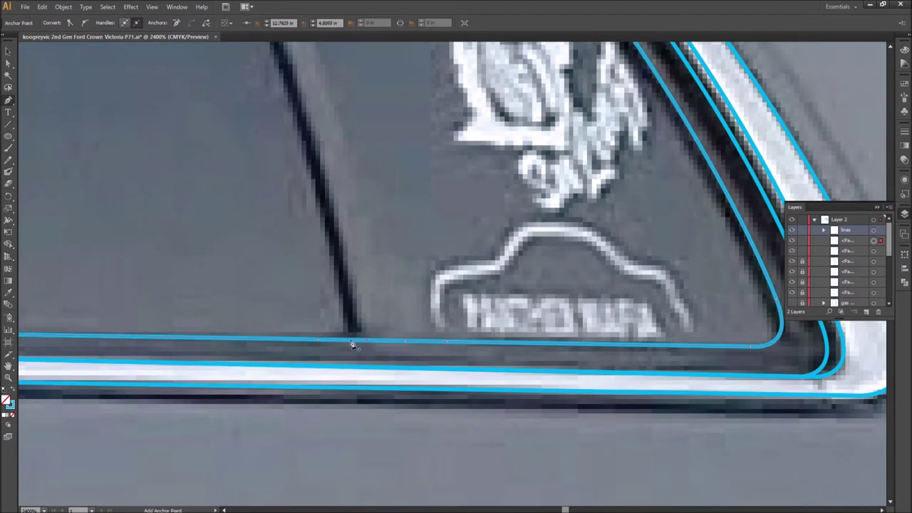
left_click(352, 344)
key("ctrl+minus")
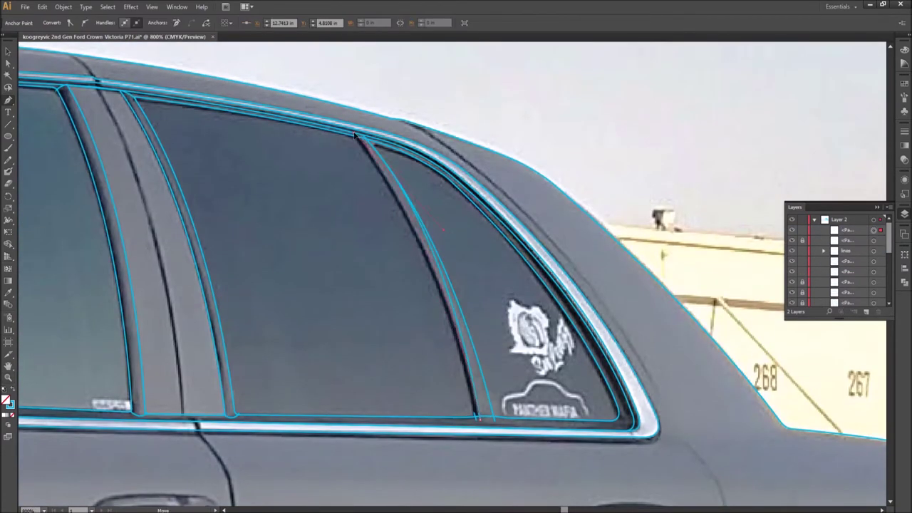
key("v")
left_click(424, 249)
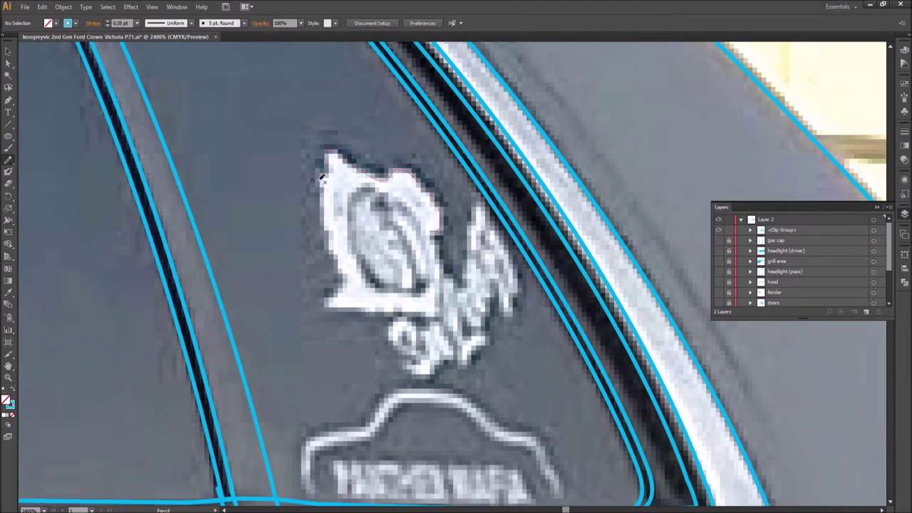
Step: Trace the rose sticker's outline and inner shapes with the Pencil tool, and group and hide the paths
mouse_move(321, 178)
left_mouse_down()
mouse_move(345, 275)
mouse_move(446, 220)
mouse_move(437, 258)
left_mouse_up()
left_click_drag(397, 292, 356, 200)
right_click(407, 302)
key("Escape")
key("ctrl+y")
key("ctrl+y")
left_click_drag(373, 259, 394, 199)
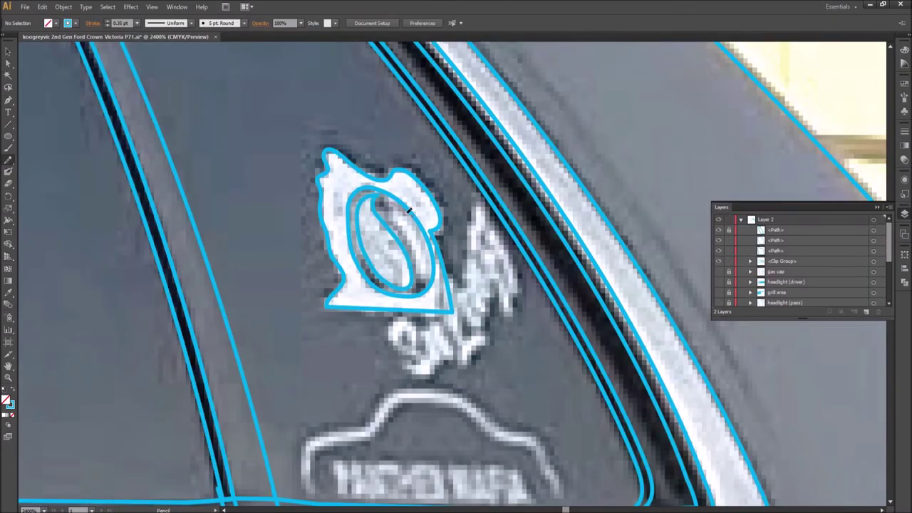
key("ctrl+g")
key("ctrl+3")
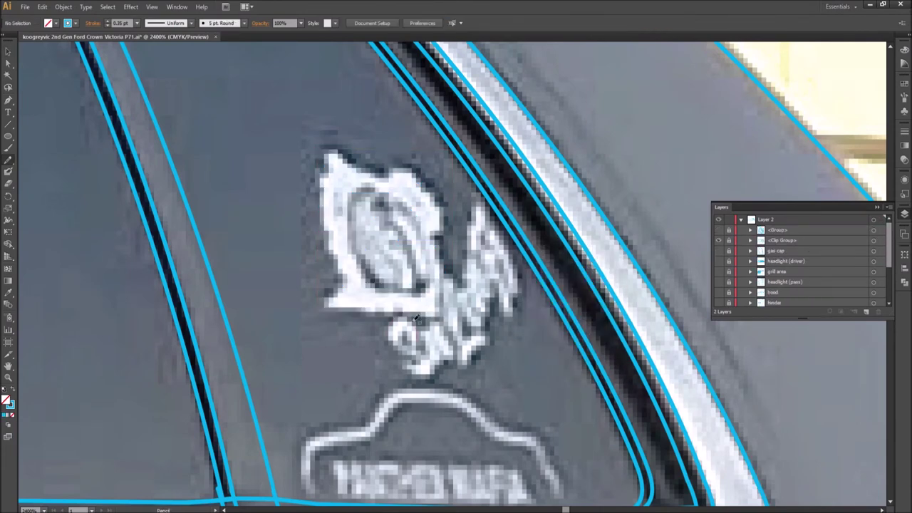
Step: Trace the script lettering beside and below the rose with the Pencil tool and show the hidden artwork
left_click_drag(433, 322, 463, 356)
left_click_drag(452, 271, 453, 269)
key("ctrl+alt+3")
Step: Draw the car-silhouette arch of the lower window sticker with the Pen tool as joined outer and inner lines
scroll(455, 285, "down", 1)
key("p")
left_click(305, 412)
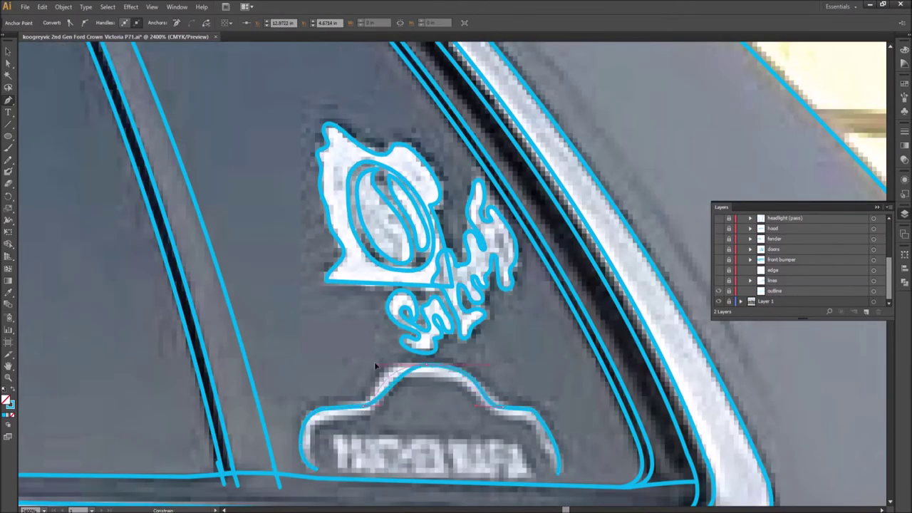
left_click_drag(499, 411, 470, 417)
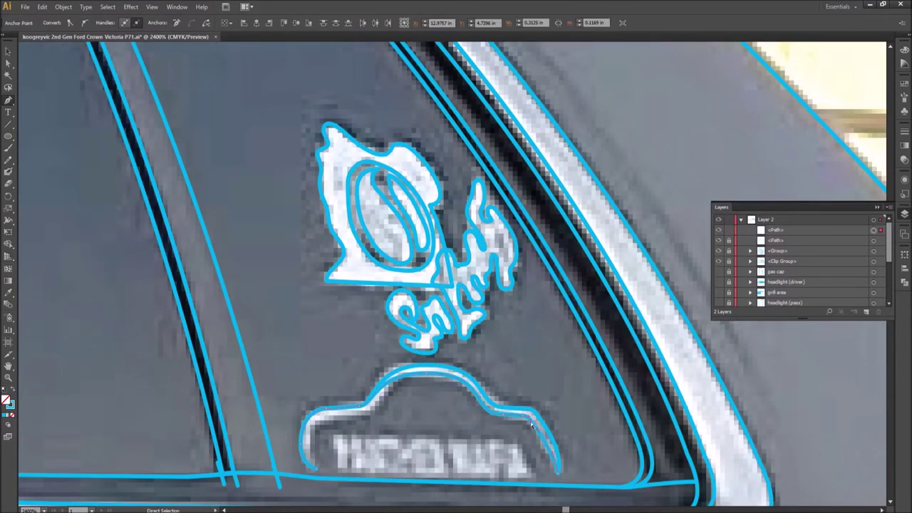
right_click(326, 302)
left_click(371, 376)
key("ctrl+minus")
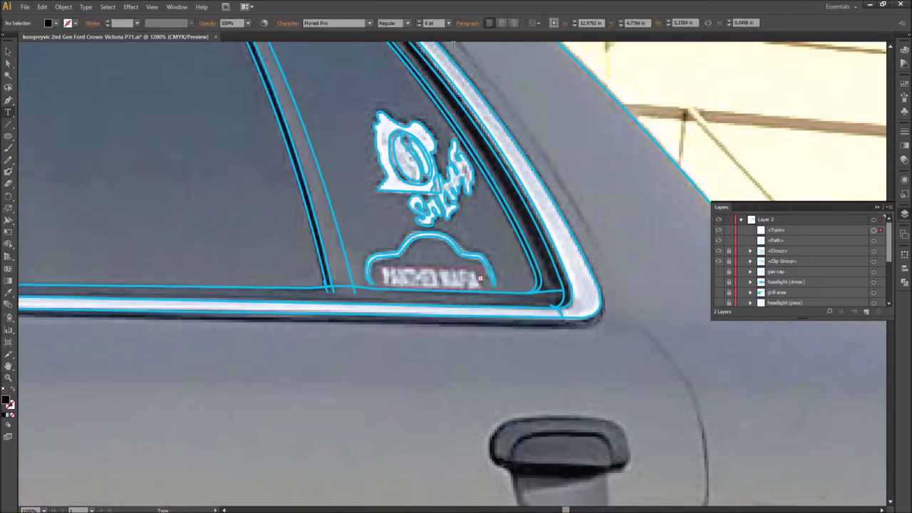
Step: Add the text PANTHER MAFIA beneath the sticker's arch and convert it to outlines
key("Return")
type("MAFIA")
key("Escape")
key("ctrl+plus")
key("ctrl+plus")
right_click(475, 258)
left_click(505, 325)
Step: Shear the outlined PANTHER MAFIA lettering to match the slant of the photographed sticker
right_click(417, 271)
mouse_move(458, 342)
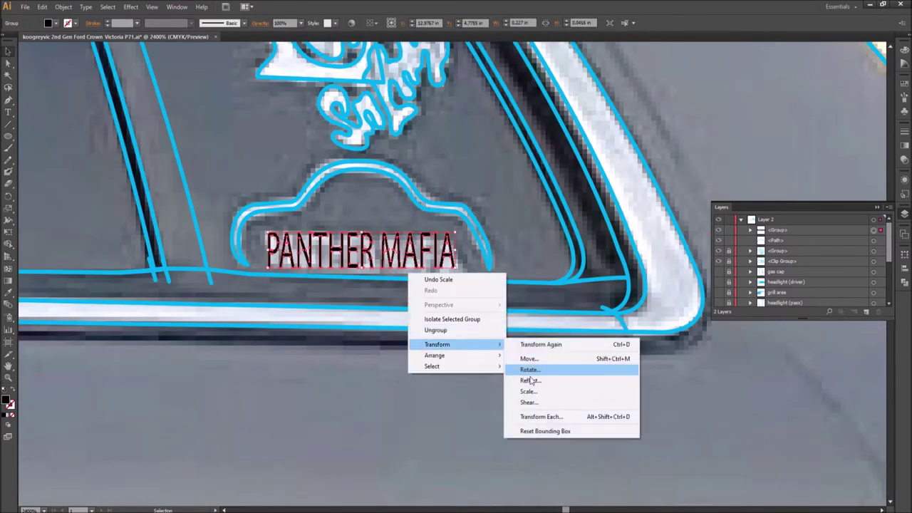
left_click(525, 405)
key("Return")
key("ctrl+minus")
key("ctrl+shift+a")
key("ctrl+minus")
key("ctrl+minus")
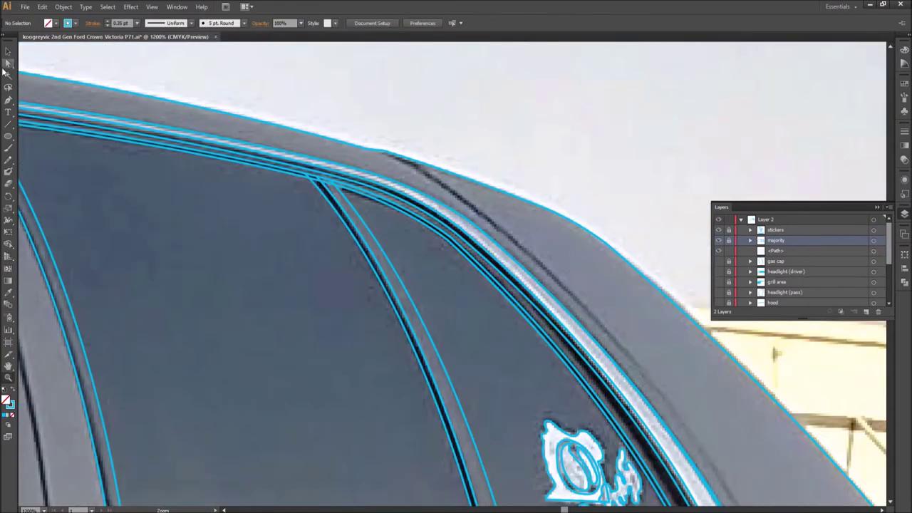
Step: Trace the gap between the front and rear doors through the chrome trim and up the pillar to the roof
left_click(8, 66)
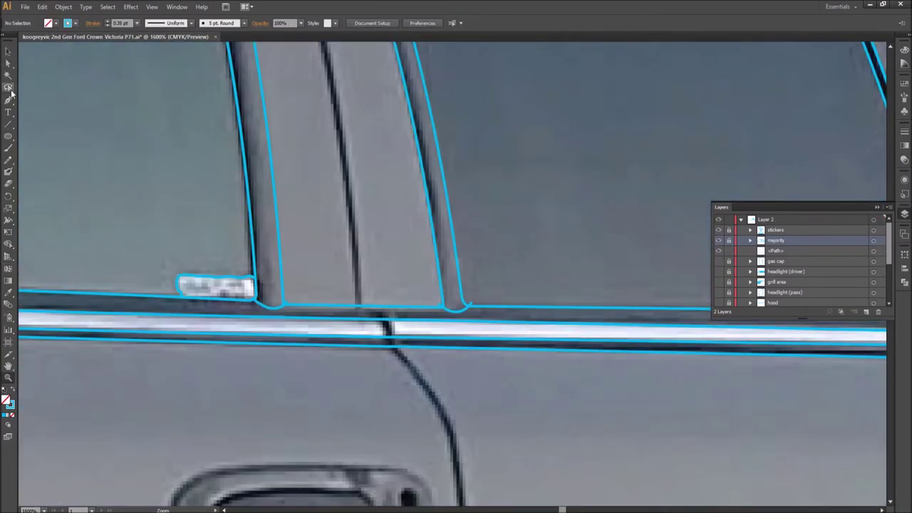
scroll(741, 249, "down", 3)
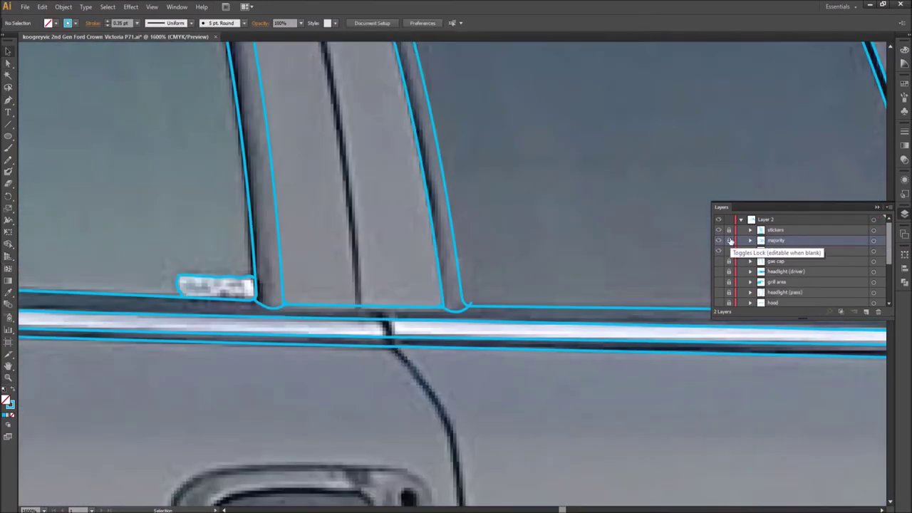
left_click(378, 335)
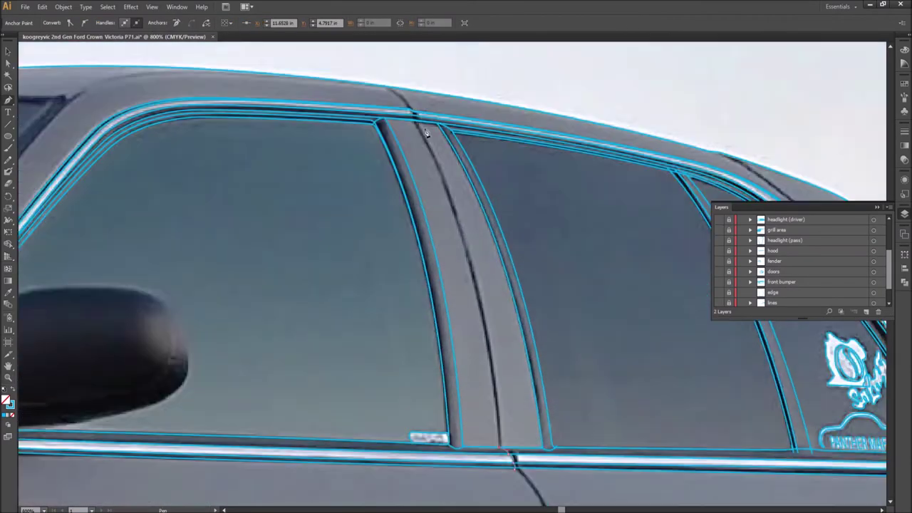
key("ctrl+plus")
key("ctrl+plus")
key("ctrl+plus")
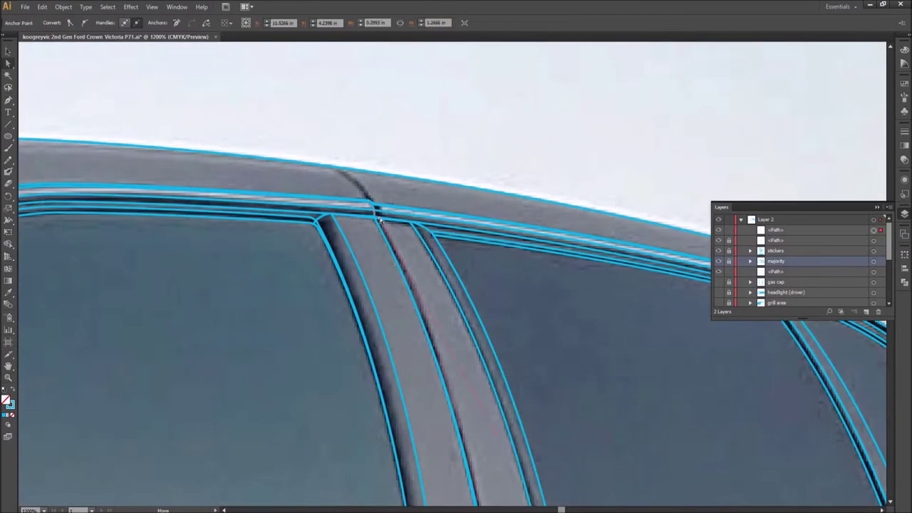
key("ctrl+plus")
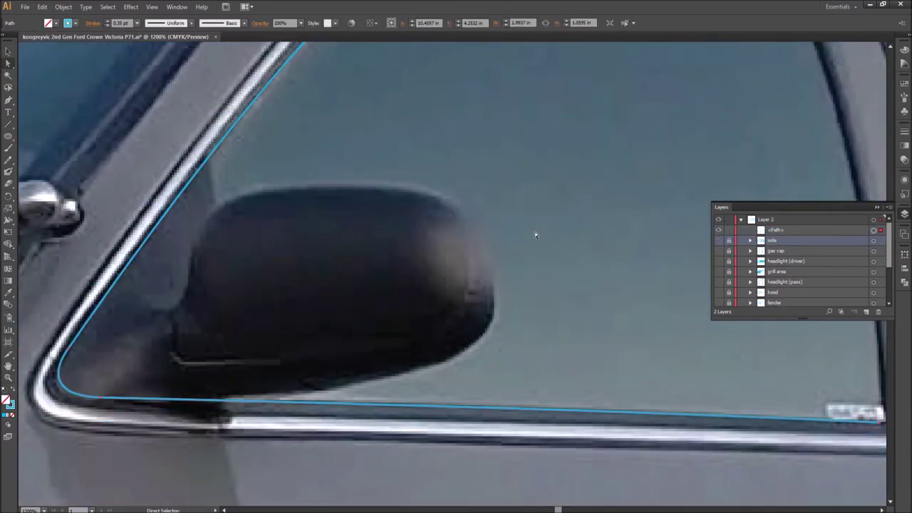
Step: Clip the copied front window outline to the triangular side mirror base with a clipping mask
left_click(303, 405)
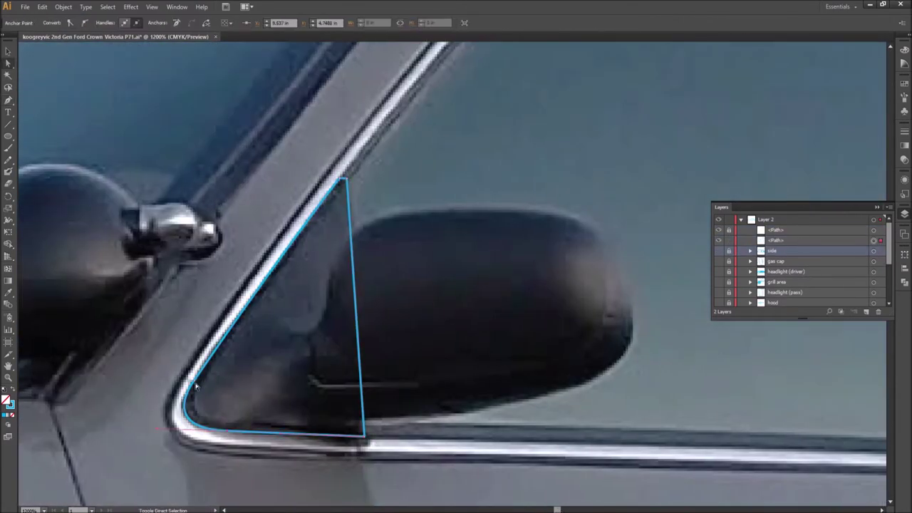
right_click(392, 297)
left_click(428, 356)
Step: Outline the side mirror housing and its mounting arm with the Pen tool
key("p")
left_click(272, 322)
left_click_drag(326, 302, 334, 332)
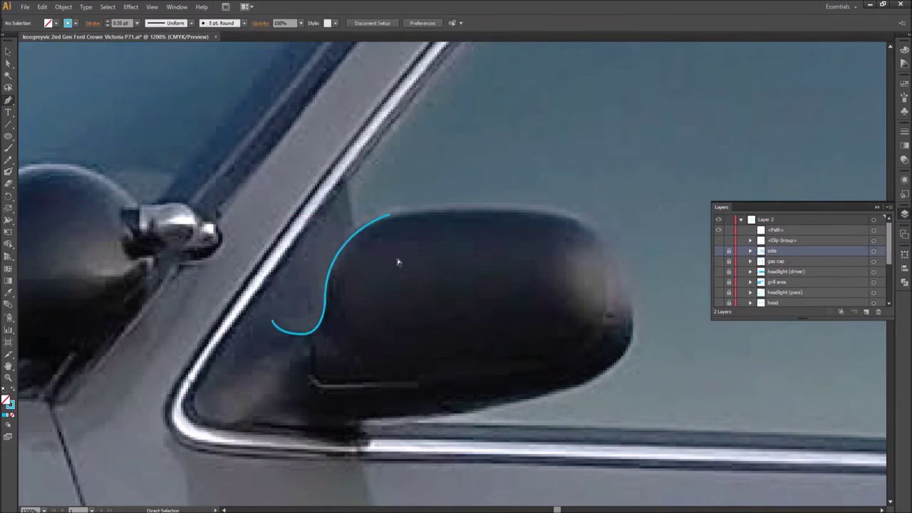
left_click_drag(631, 311, 632, 354)
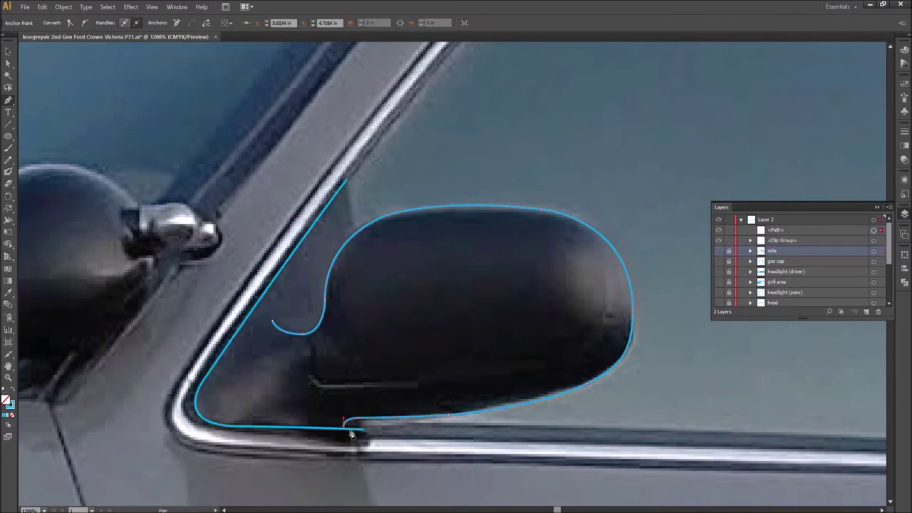
left_click(226, 386)
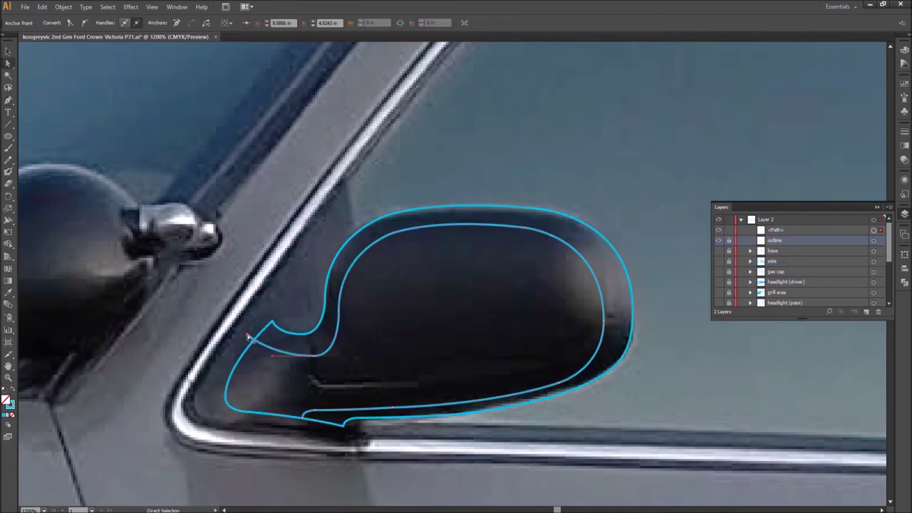
Step: Draw the seam lines on the mirror's arm and the lower part of its housing with the Pen tool
key("ctrl+plus")
left_click_drag(311, 386, 344, 387)
key("ctrl+plus")
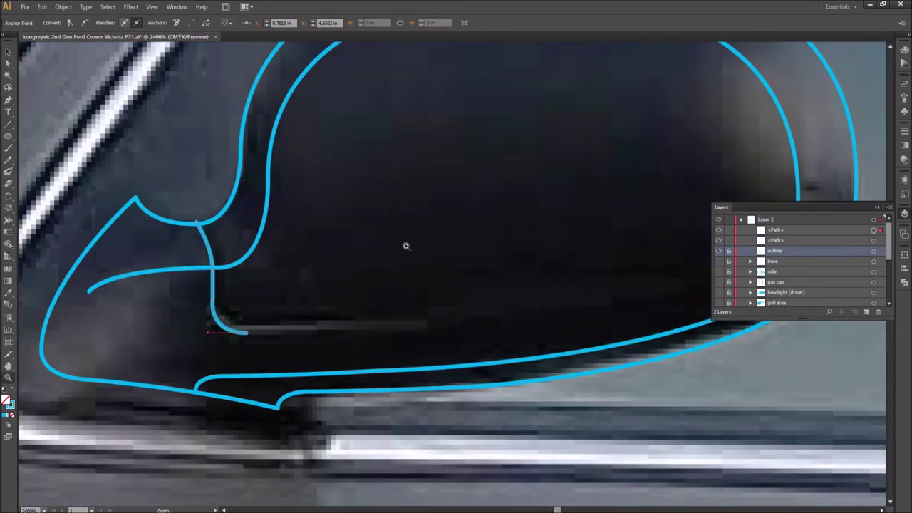
left_click(427, 390)
key("ctrl+minus")
right_click(442, 378)
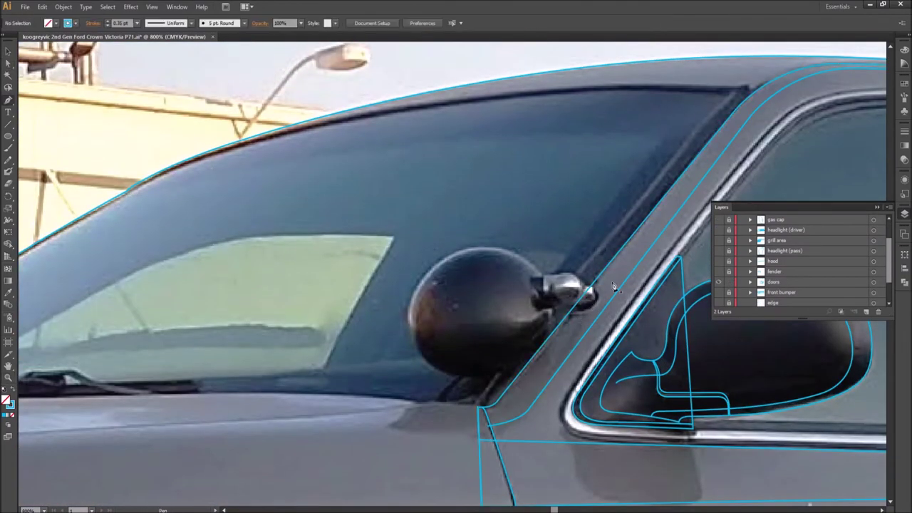
Step: Build the windshield's outer outline from the copied door outline, removing surplus segments and fitting it to the upper corner and roof edge
left_click(613, 287, "ctrl")
key("Delete")
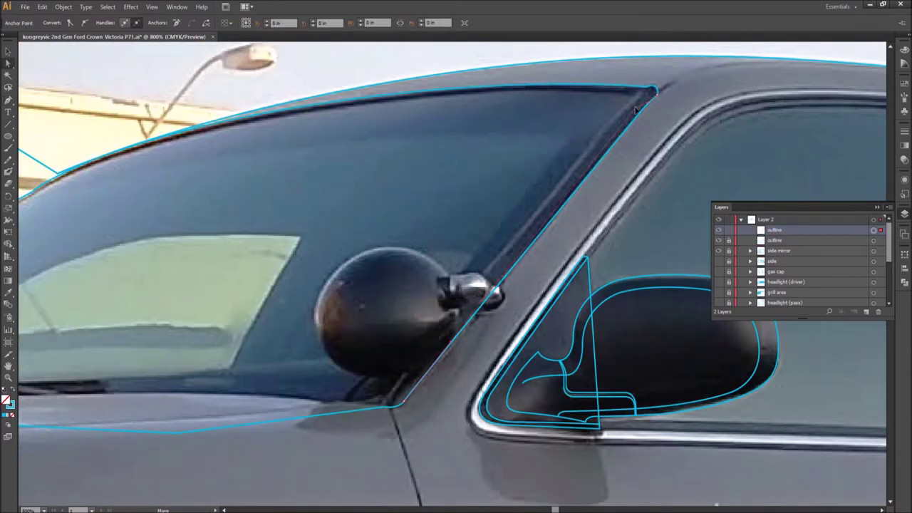
left_click_drag(631, 100, 644, 91)
scroll(564, 235, "left", 5)
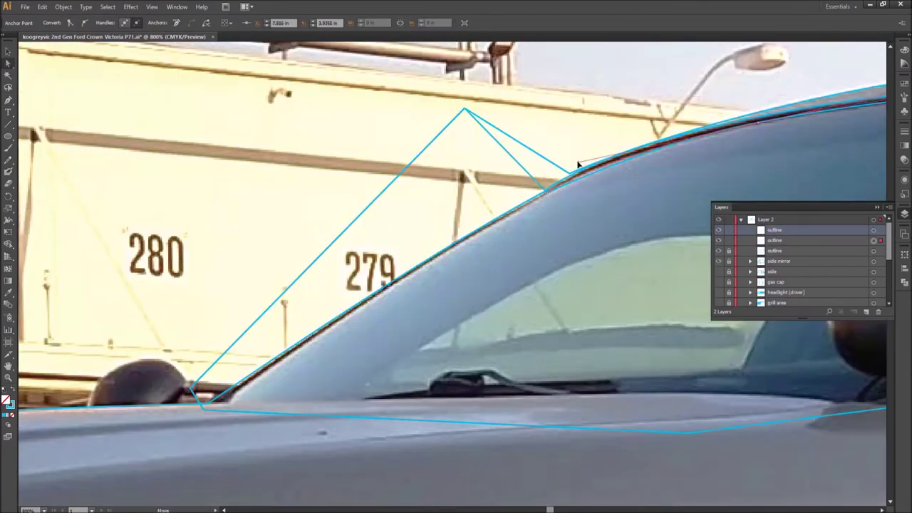
key("ctrl+shift+a")
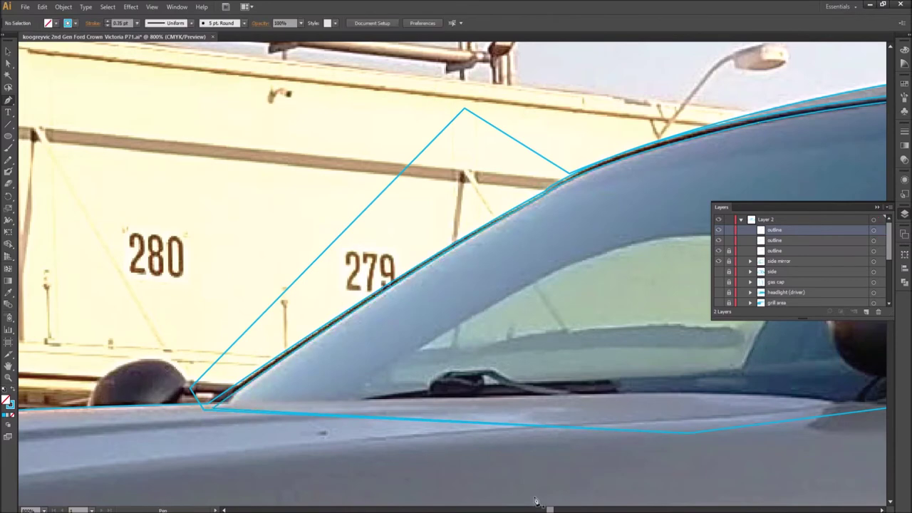
Step: Trace the windshield's inner glass edges along the roof, the side pillar and the hood with the Pen tool
key("ctrl+minus")
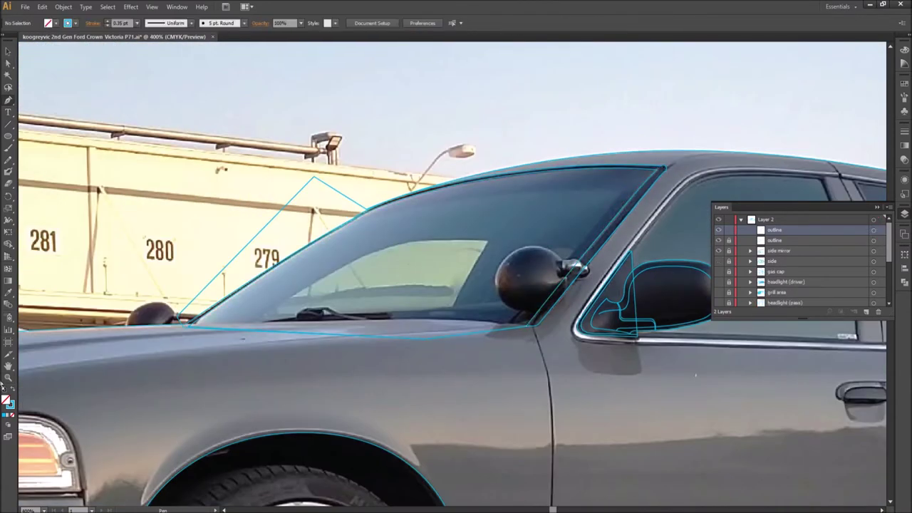
key("ctrl+plus")
left_click(565, 307)
key("p")
left_click(564, 308)
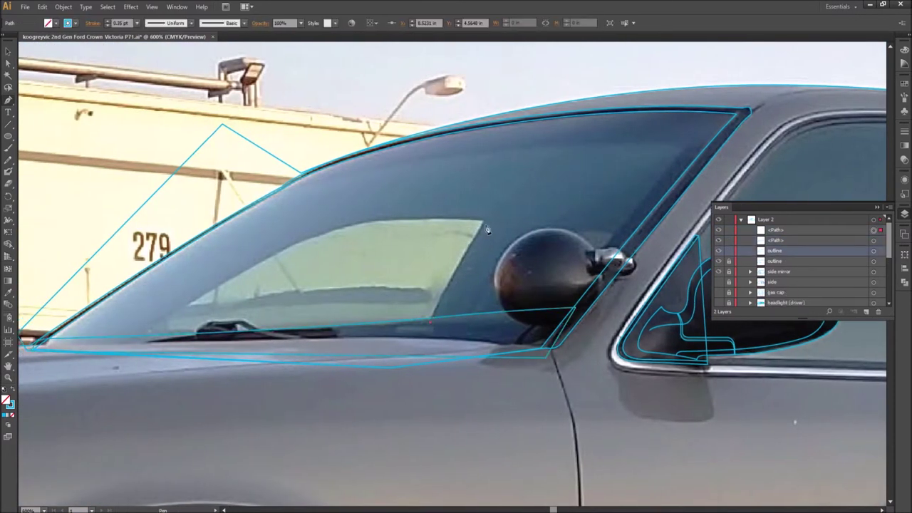
key("ctrl+shift+a")
scroll(837, 70, "up", 4)
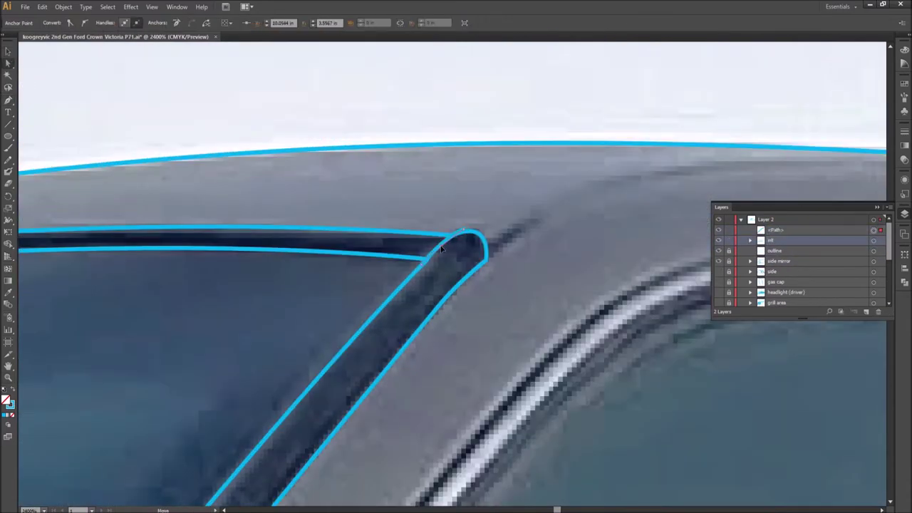
Step: Reshape the copied windshield outline into an inner border line following the roof curve, side pillar and lower edge of the glass
scroll(190, 342, "down", 4)
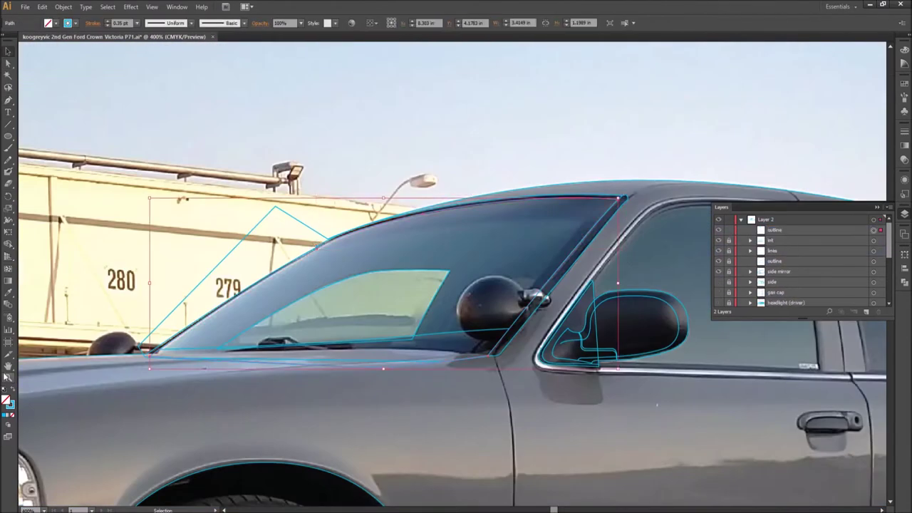
left_click(216, 274)
left_click(446, 255)
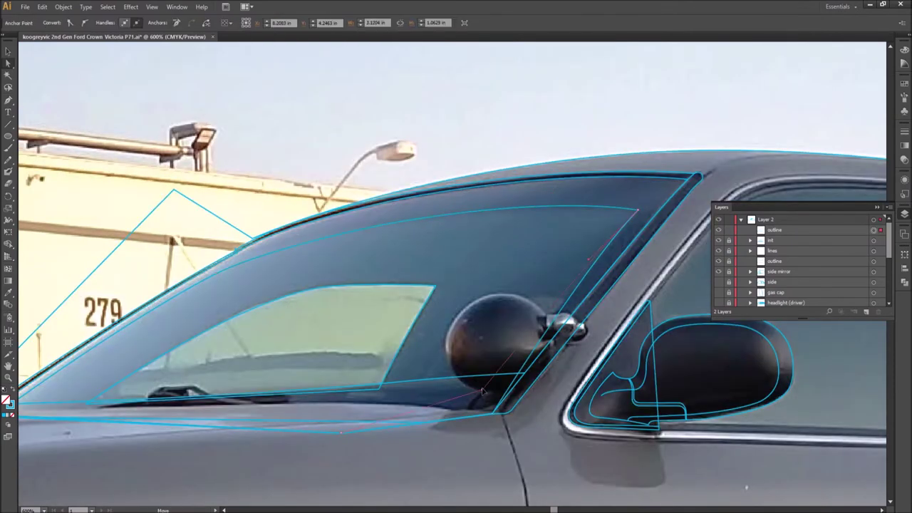
key("plus")
scroll(205, 397, "left", 3)
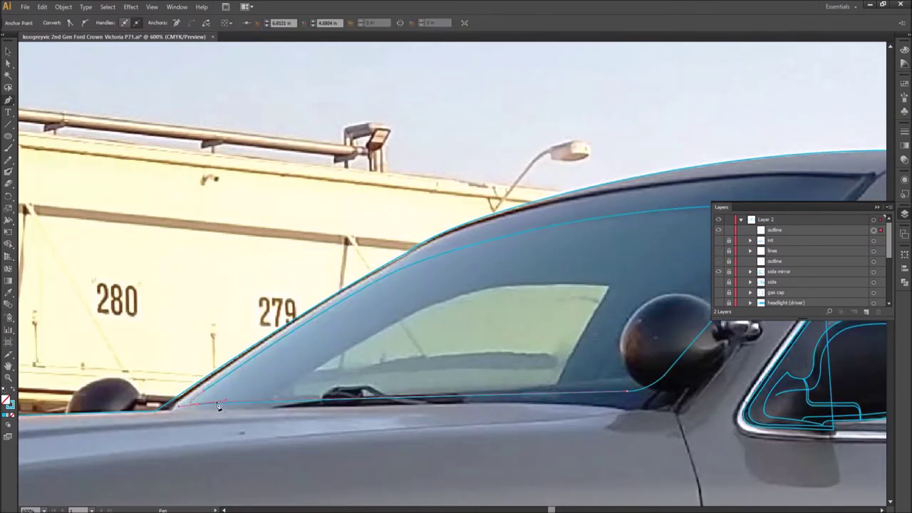
key("v")
key("ctrl+minus")
Step: Outline the wiper blade and its rounded pivot cover with the Pen tool, clipping the cover's detail lines to its outline
left_click(719, 240)
left_click(784, 234)
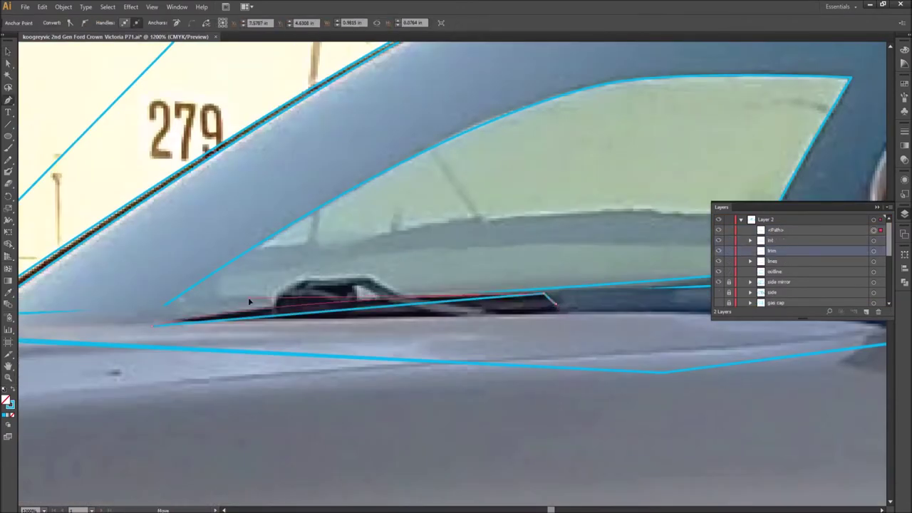
key("p")
left_click(278, 313)
left_click_drag(352, 307, 356, 293)
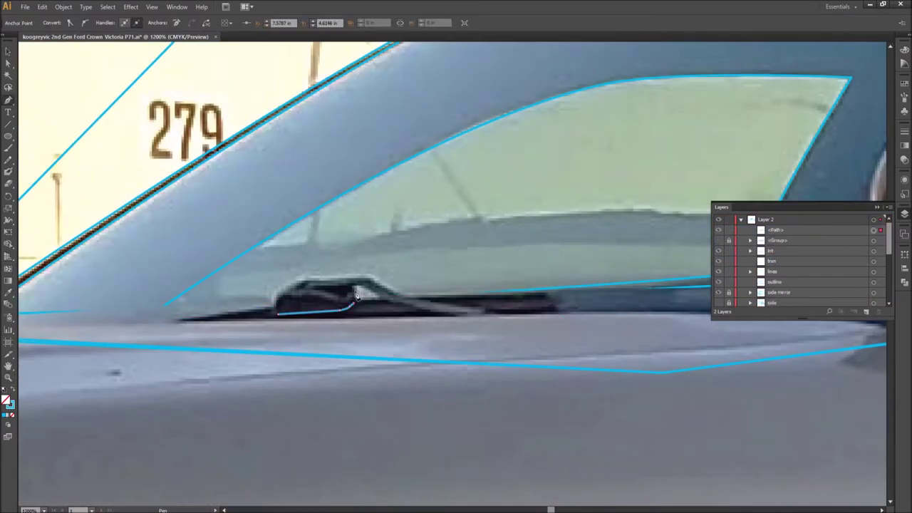
left_click(277, 311)
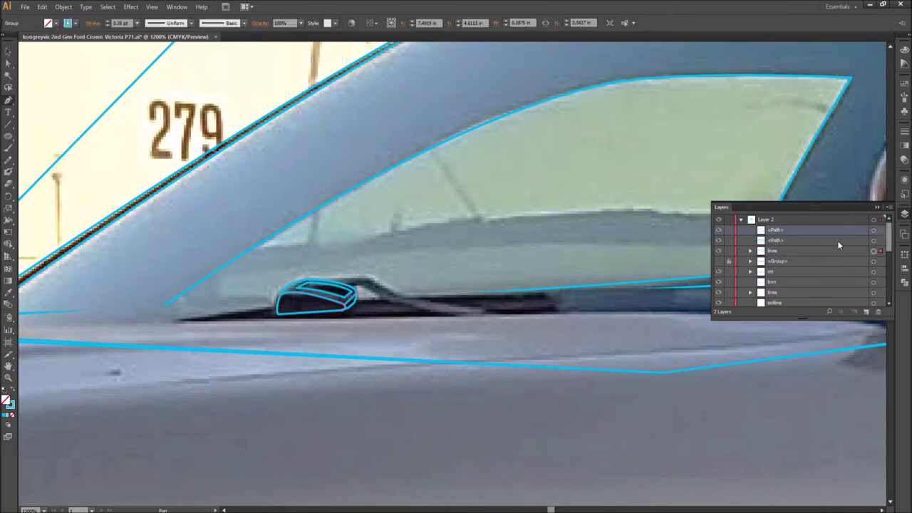
key("ctrl+7")
Step: Trace the bent wiper arm from the pivot cover down to the base of the windshield with the Pen tool
key("p")
left_click(296, 287)
left_click(360, 277)
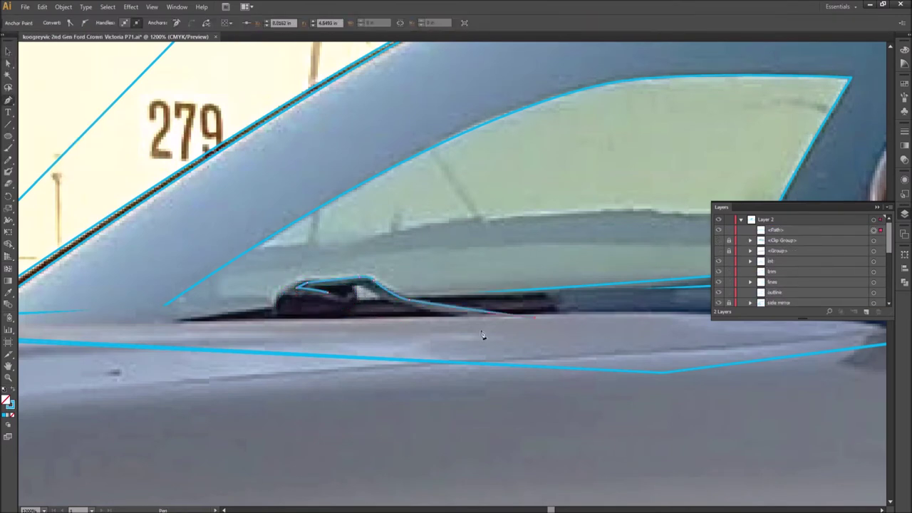
left_click(360, 288)
left_click(534, 331, "ctrl")
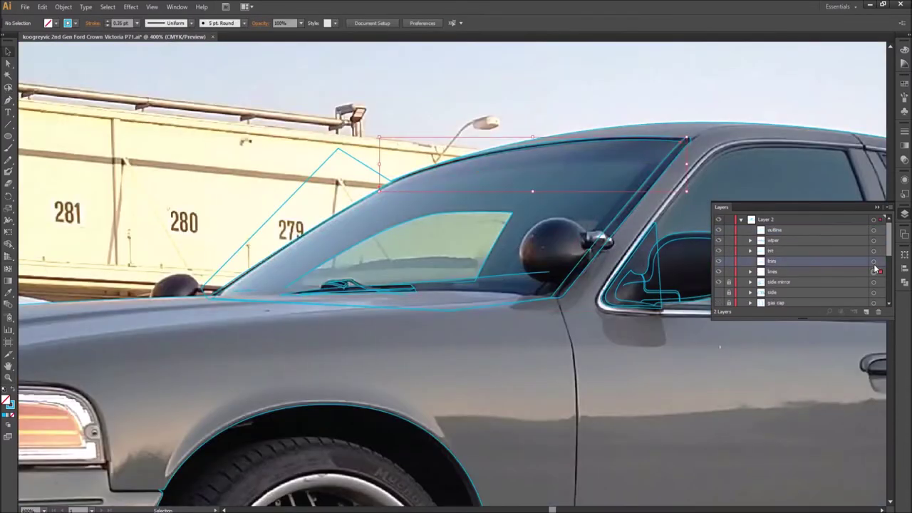
left_click(121, 23)
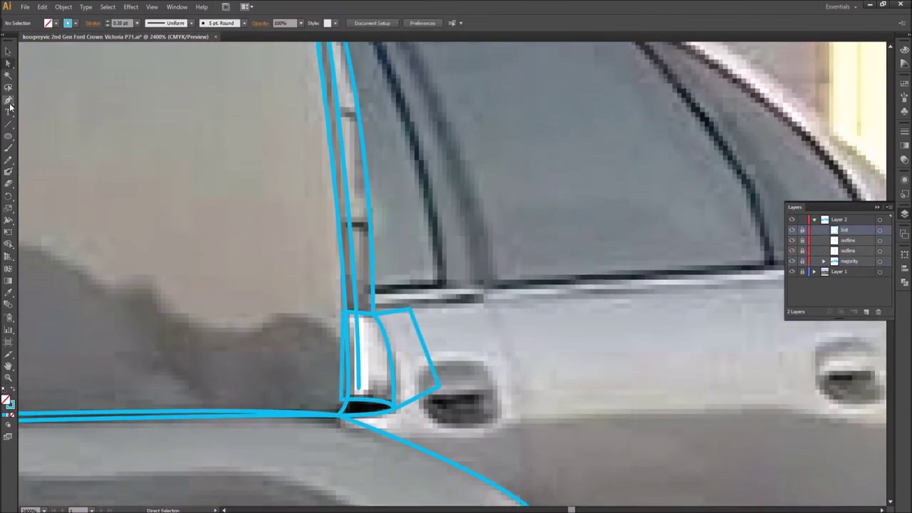
Step: Draw pairs of short curved divider lines across the narrow taillight strip at the rear edge of the car
left_click(10, 103)
left_click(354, 279)
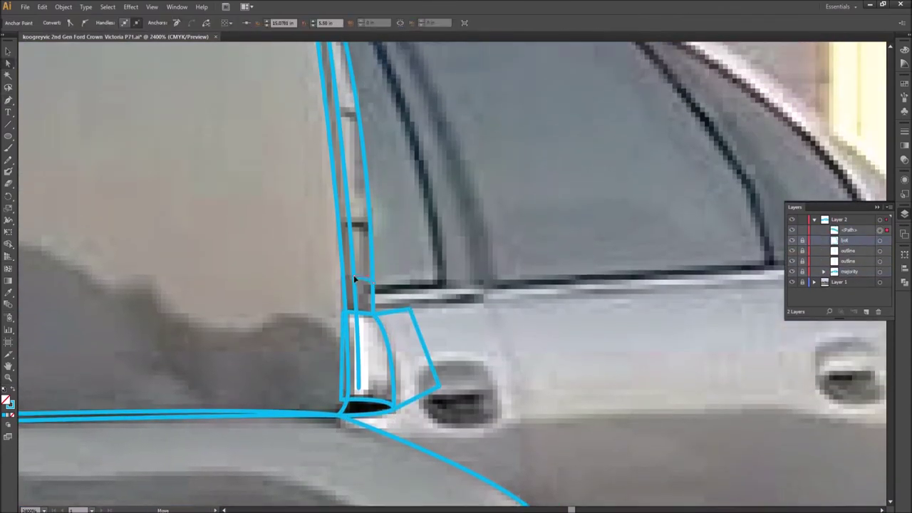
scroll(373, 286, "up", 5)
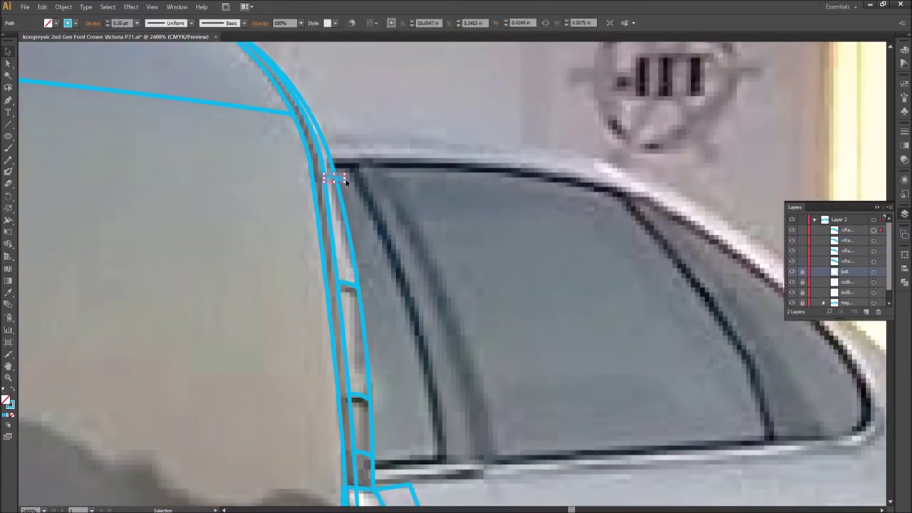
scroll(401, 282, "down", 1)
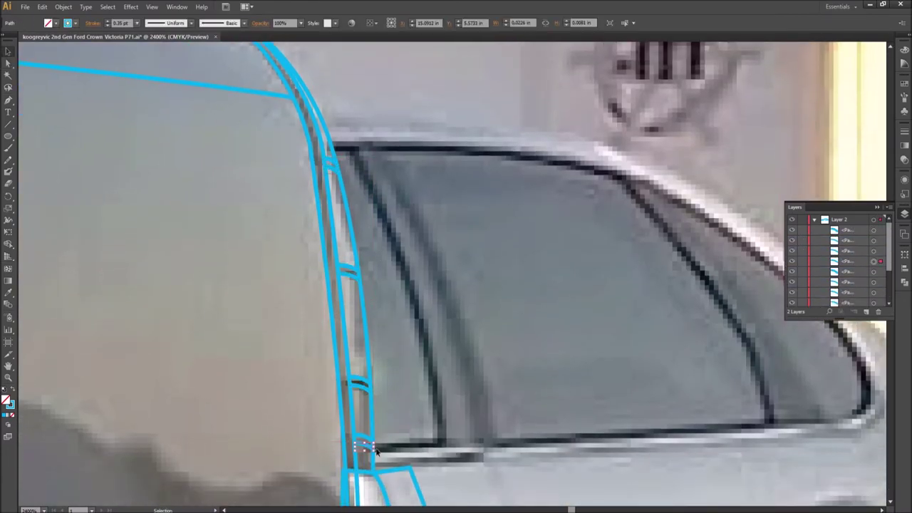
key("ctrl+equal")
Step: Refit the taillight's outer edge to the photo and complete the grouped divider lines across it
left_click(802, 261)
key("p")
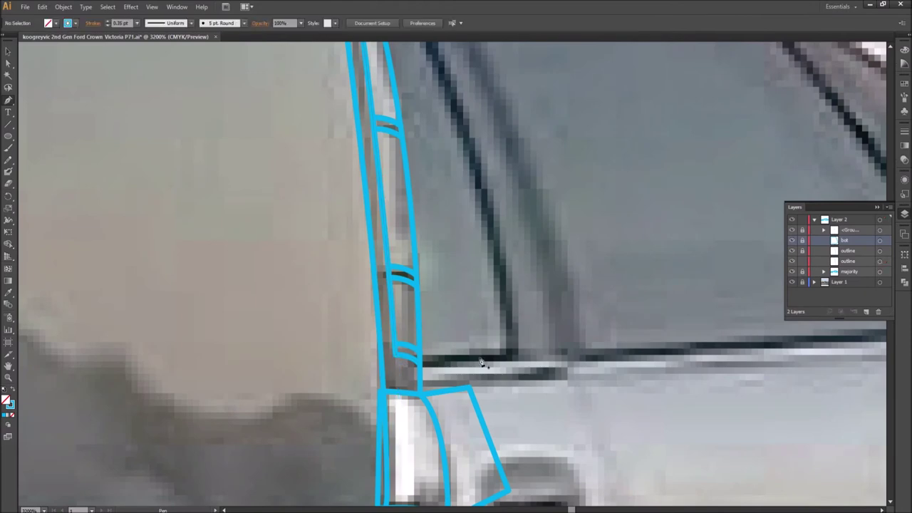
scroll(407, 158, "up", 3)
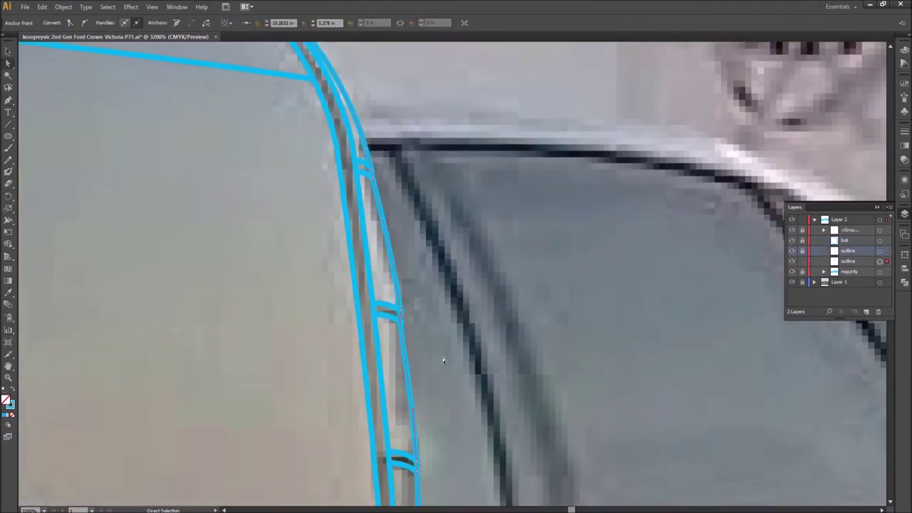
scroll(441, 363, "down", 3)
key("v")
key("ctrl+shift+a")
double_click(403, 355)
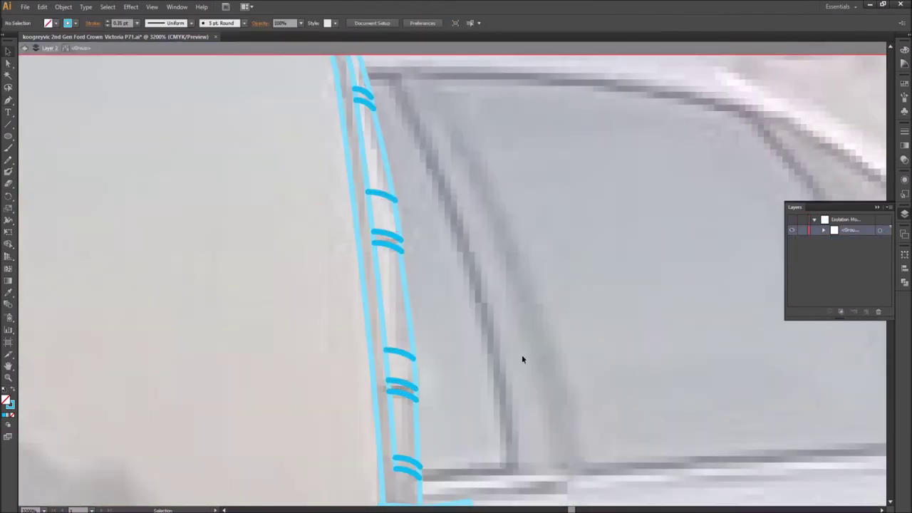
key("Escape")
Step: Outline the lower piece beneath the rear bumper and draw the exhaust from rounded shapes and an ellipse beside the rear wheel
key("p")
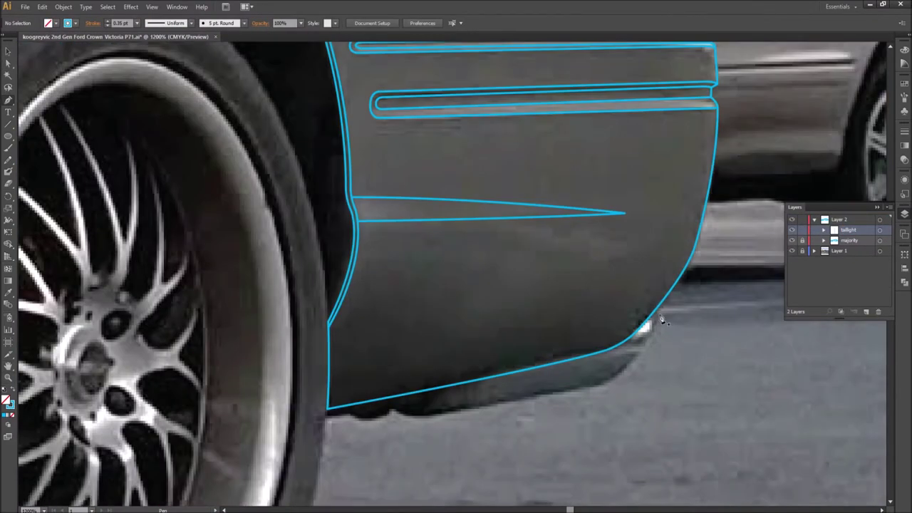
left_click(662, 321)
left_click(600, 384)
left_click(421, 415)
left_click_drag(436, 400, 434, 397)
left_click_drag(304, 385, 327, 408)
left_click_drag(340, 371, 377, 409)
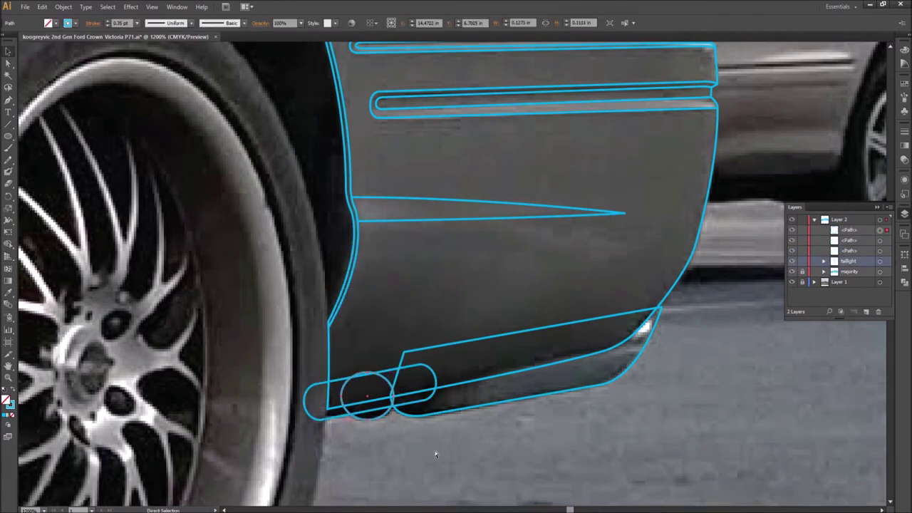
key("ctrl+0")
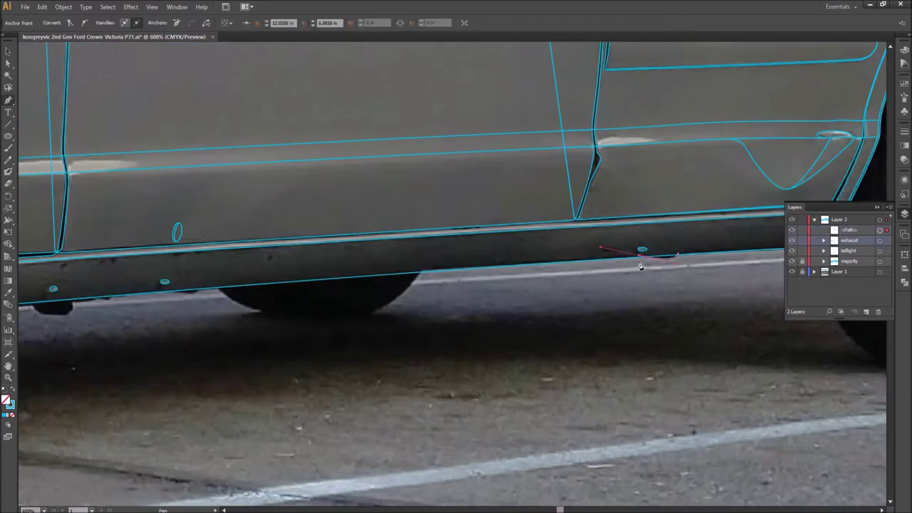
Step: Trace the underbody parts hanging below the rocker panel and the dark panel beneath the front bumper with the Pen tool
scroll(375, 300, "left", 3)
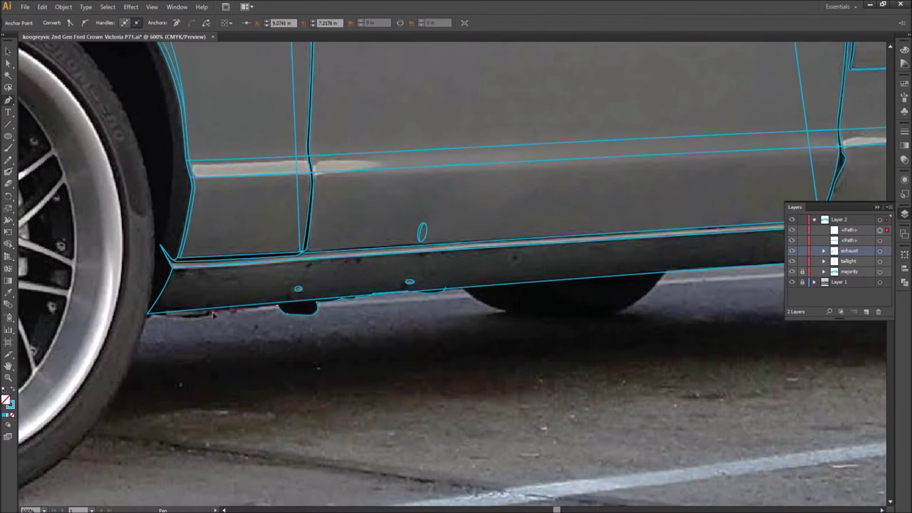
scroll(131, 315, "right", 15)
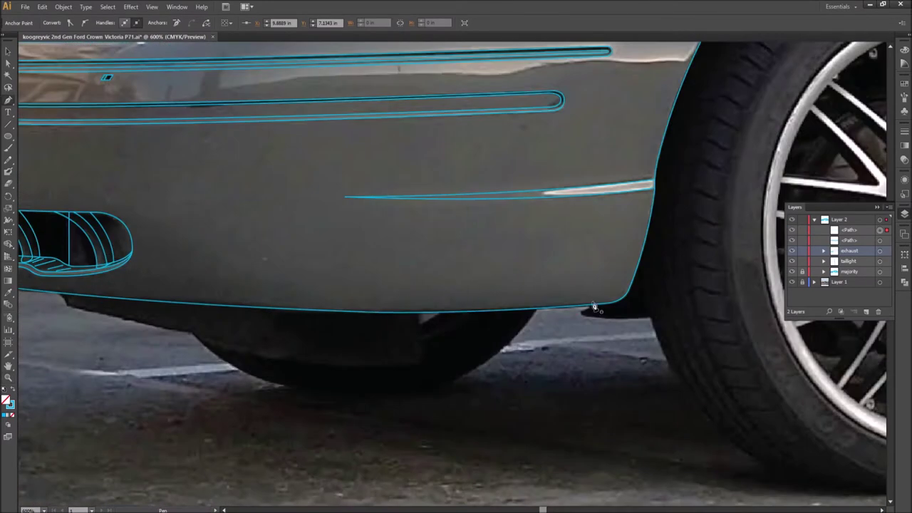
left_click(582, 312)
left_click(418, 308)
left_click(418, 363)
scroll(418, 364, "left", 5)
left_click_drag(402, 334, 339, 298)
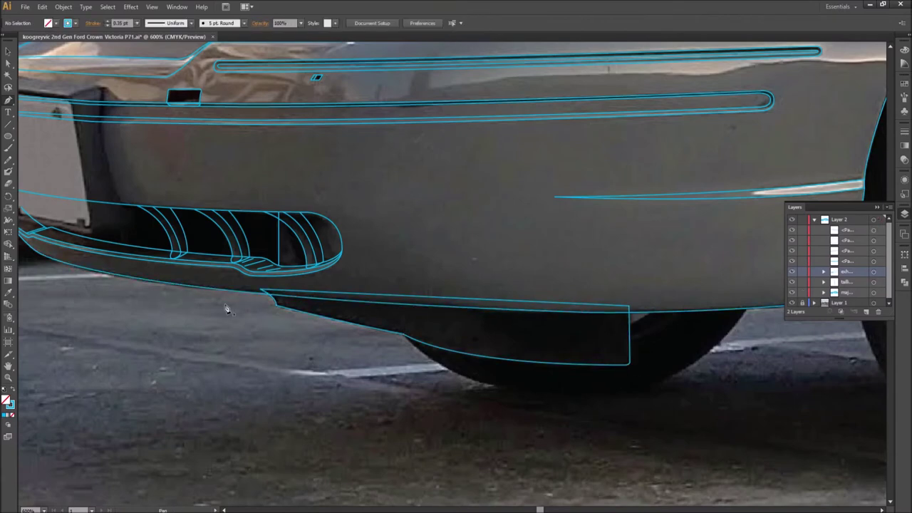
key("ctrl+0")
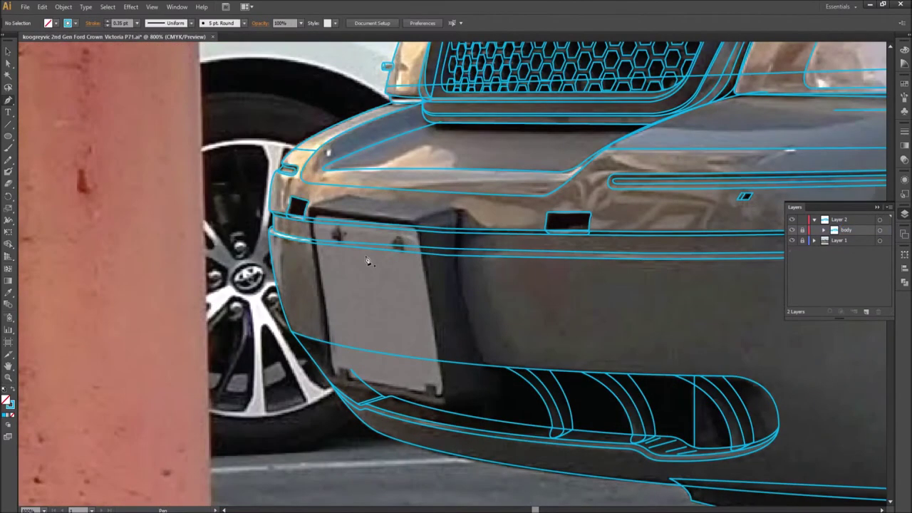
Step: Outline the front license plate holder with rounded corners and add smaller inset outlines for its rim and the plate
left_click_drag(331, 385, 324, 352)
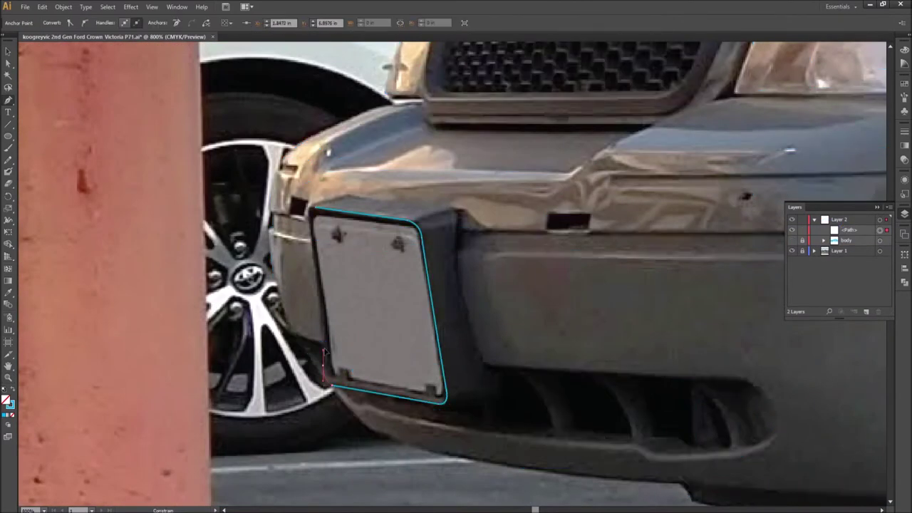
left_click(314, 210)
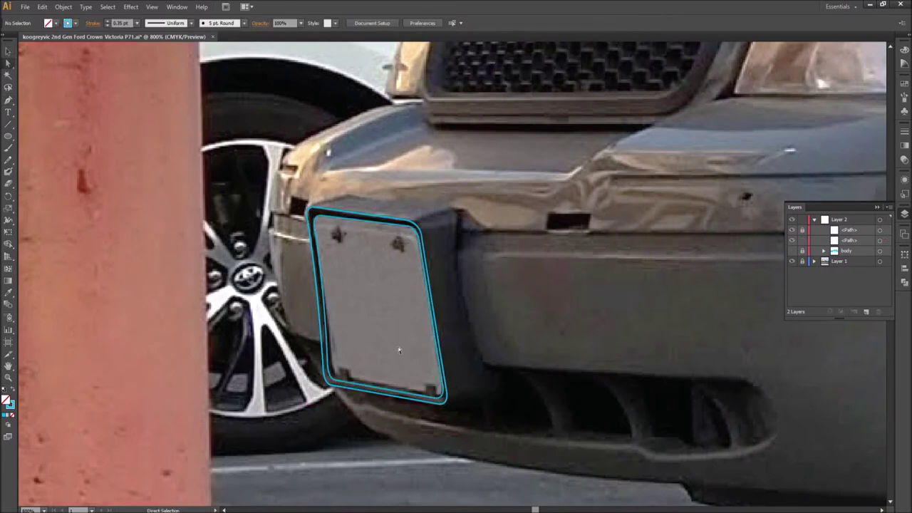
left_click(8, 64)
key("ctrl+plus")
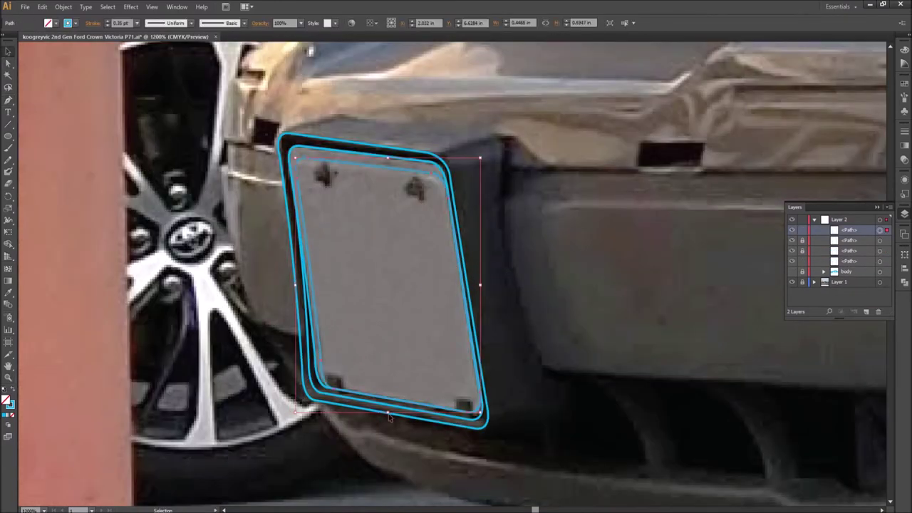
Step: Draw the plate's two upper bolts from ellipses and small polygons with slot lines, clipping the overlapping lines with a mask
left_click_drag(791, 230, 791, 251)
key("l")
left_click_drag(319, 162, 330, 188)
left_click_drag(413, 177, 424, 205)
key("ctrl+plus")
left_click_drag(255, 215, 263, 215)
left_click_drag(439, 243, 448, 242)
key("a")
right_click(459, 250)
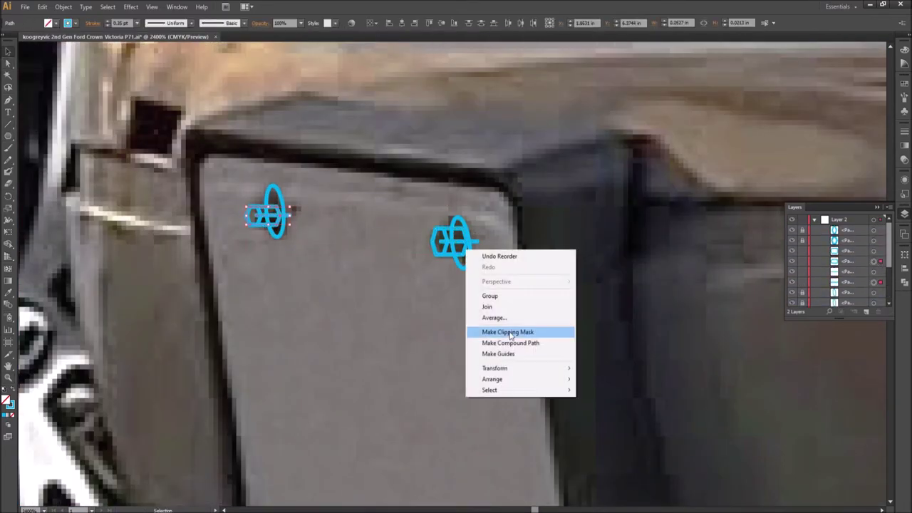
left_click(499, 329)
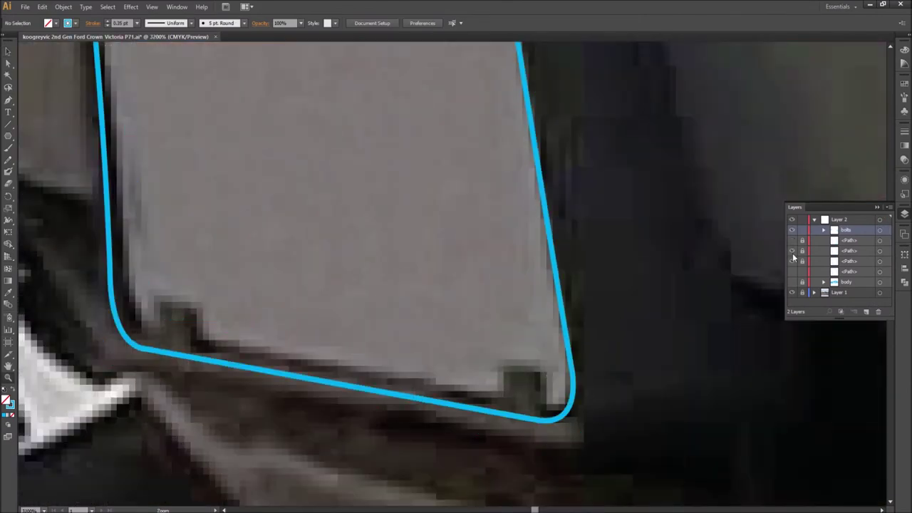
Step: Add two rectangular tab notches to the lower edge of the plate outline at the dark clips
key("p")
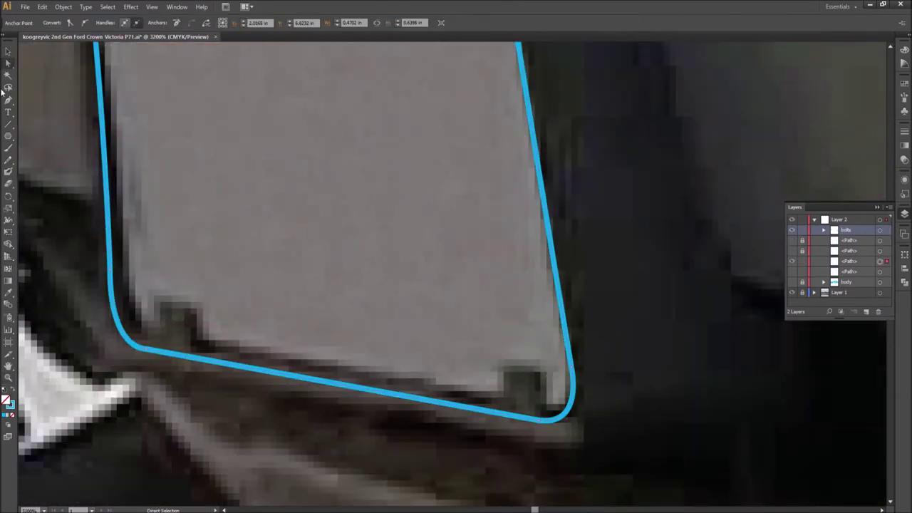
left_click(179, 354)
left_click(524, 414)
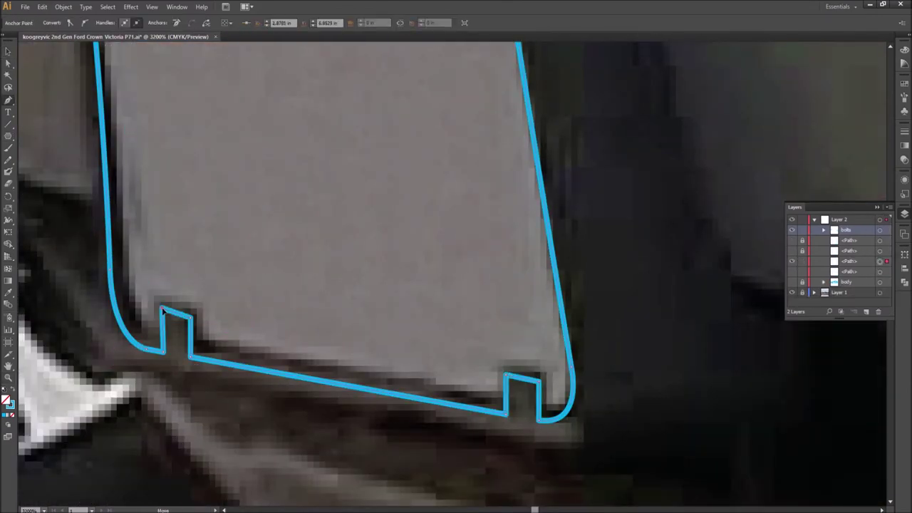
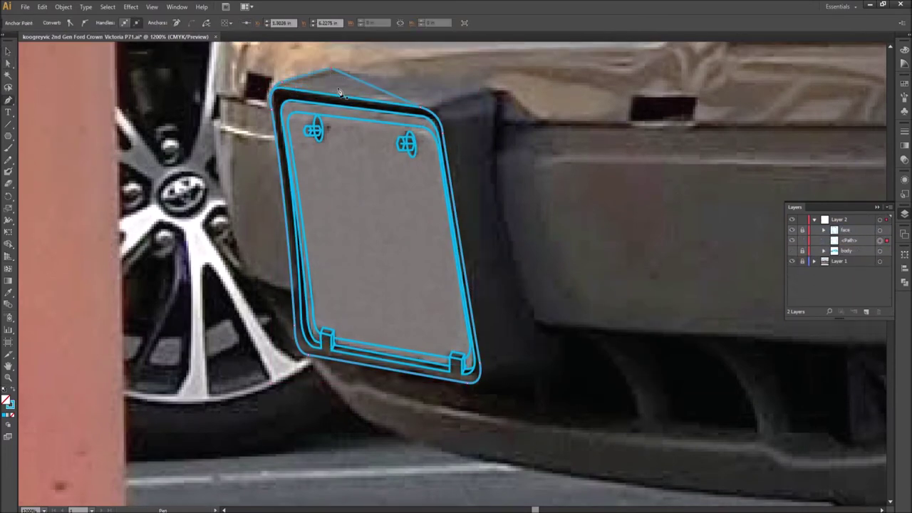
Step: Outline the license plate holder's body behind the face, add its edge lines and clip them to the outline
key("ctrl+y")
key("ctrl+y")
left_click_drag(496, 96, 355, 84)
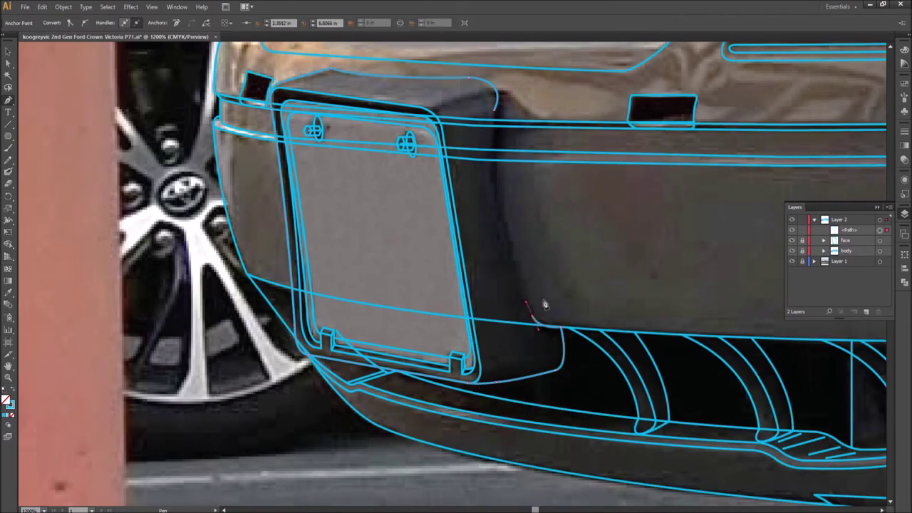
key("v")
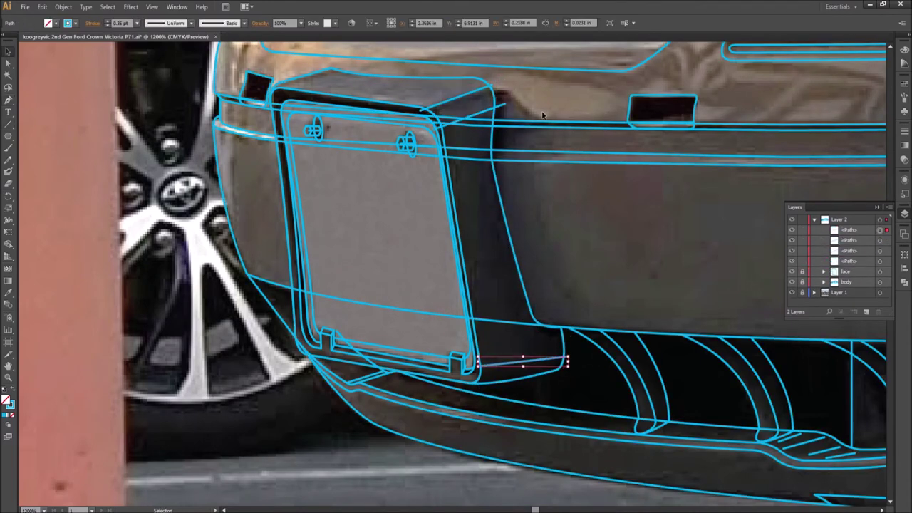
key("ctrl+7")
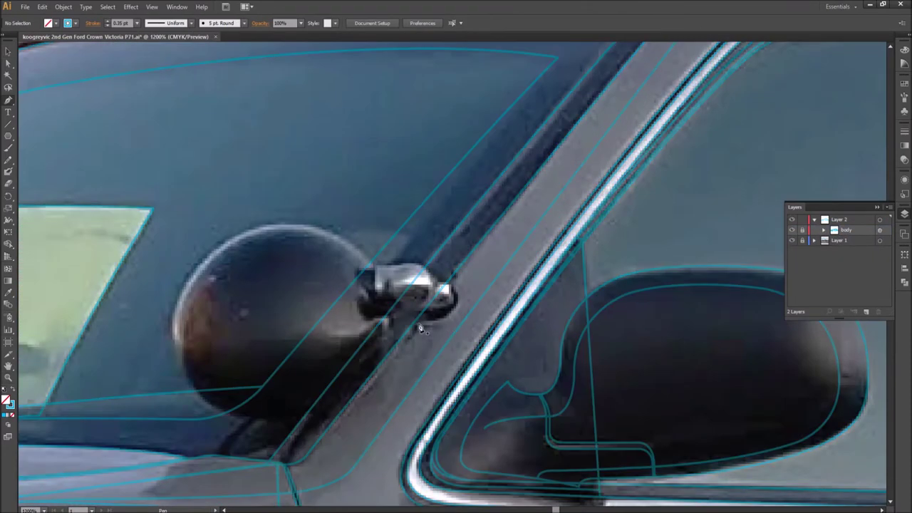
Step: Close the outline of the spotlight's mounting base on the windshield pillar and clip its inner line with a clipping mask
left_click(456, 294)
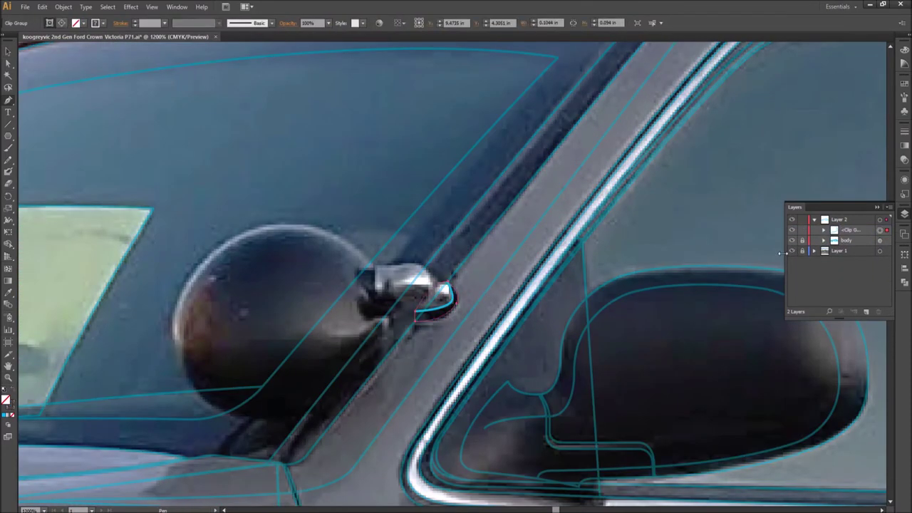
key("ctrl+7")
key("ctrl+shift+a")
Step: Draw the spotlight's chrome joint from an ellipse and a rectangle, group the joint parts, and add a large ellipse around the lamp housing
left_click_drag(389, 263, 436, 305)
key("v")
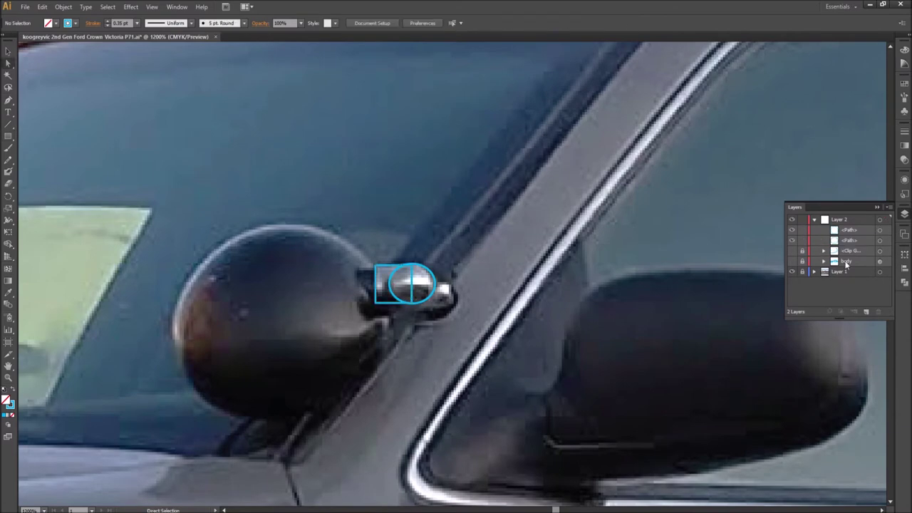
left_click(391, 307)
key("ctrl+g")
key("l")
left_click_drag(139, 210, 388, 416)
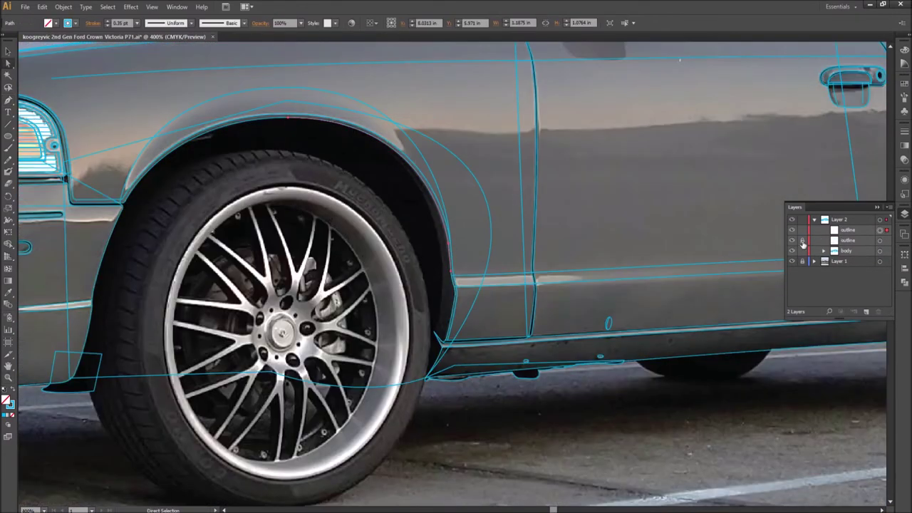
Step: Trace the wheel-well edges inside the wheel arches and beside the tire at the end of the sill
scroll(428, 342, "up", 2)
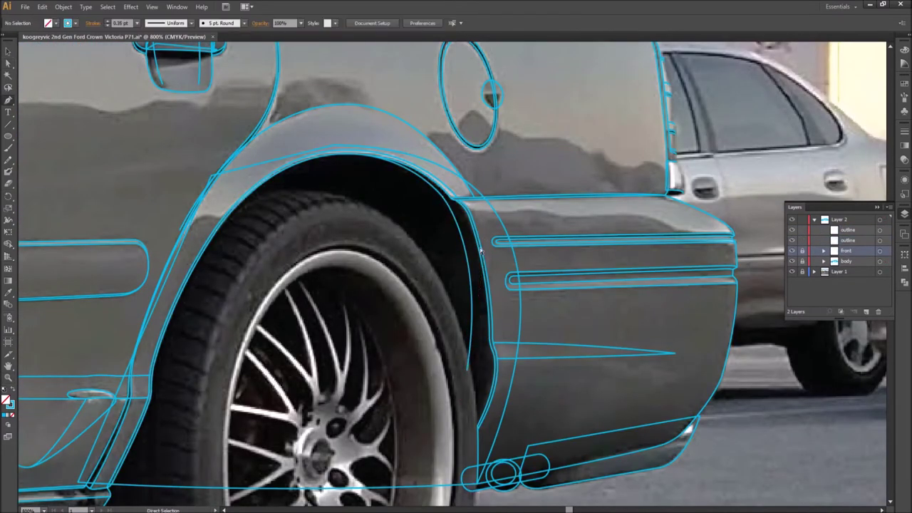
right_click(588, 278)
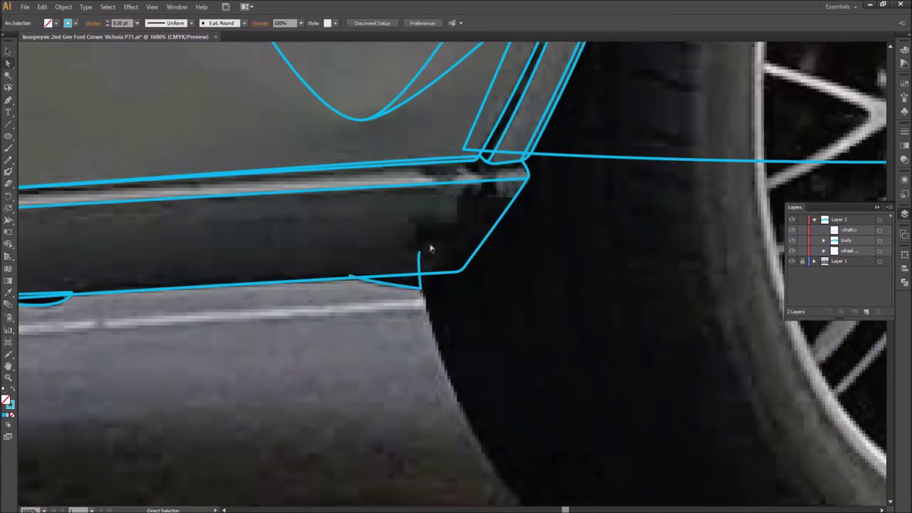
left_click(774, 231)
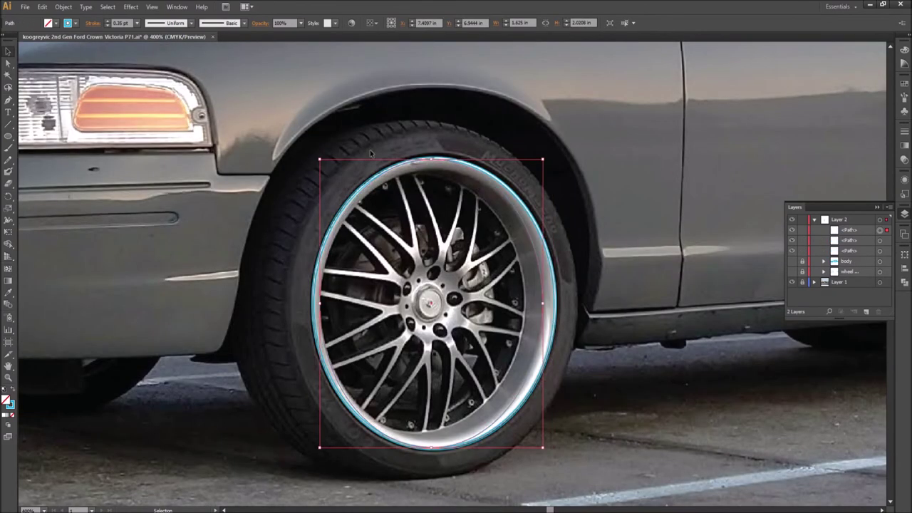
Step: Build the front wheel's rim lip and barrel from nested ellipses by pasting copies in front and resizing them
left_click(370, 153)
key("ctrl+f")
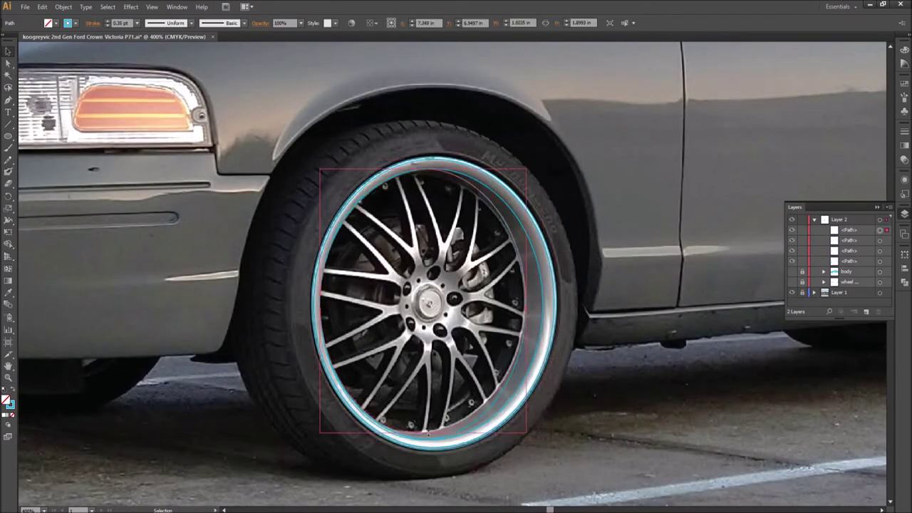
key("ctrl+plus")
key("ctrl+f")
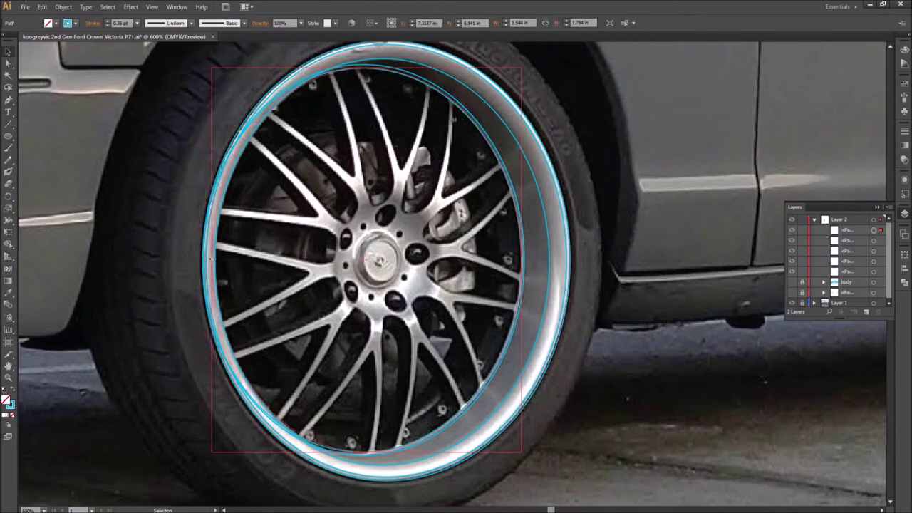
Step: Paste and shrink ellipse copies to form the brake disc's edge behind the spokes, and group them
key("ctrl+f")
left_click_drag(206, 61, 251, 141)
key("ctrl+g")
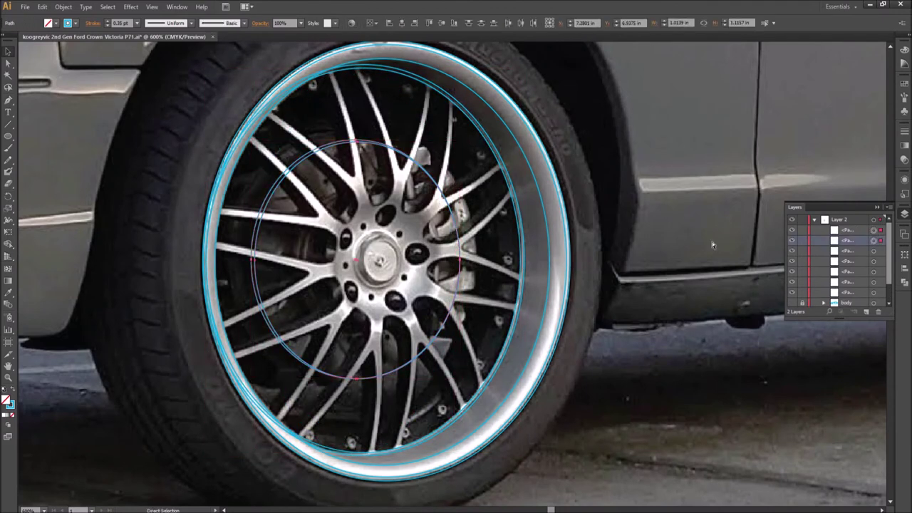
left_click(824, 232)
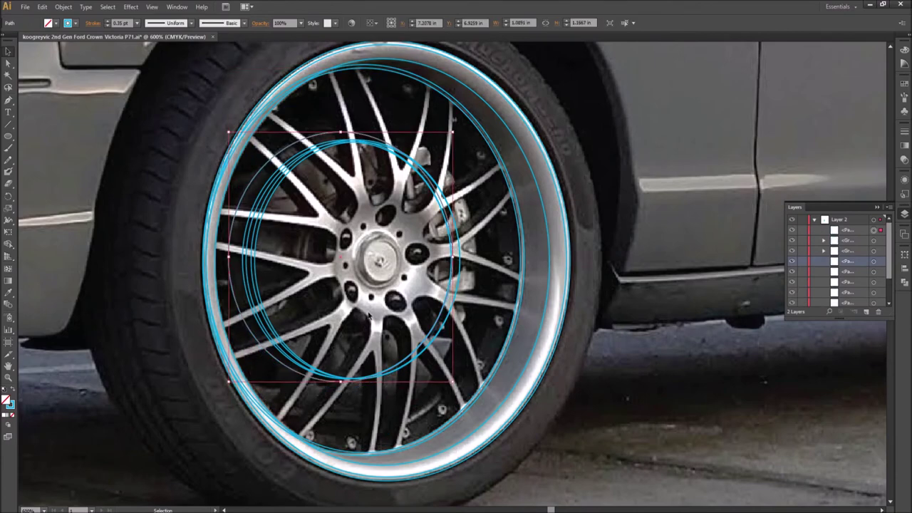
Step: Place small hole circles and short slot lines across the brake disc and group them as holes and lines
key("ctrl+plus")
key("ctrl+plus")
key("ctrl+shift+g")
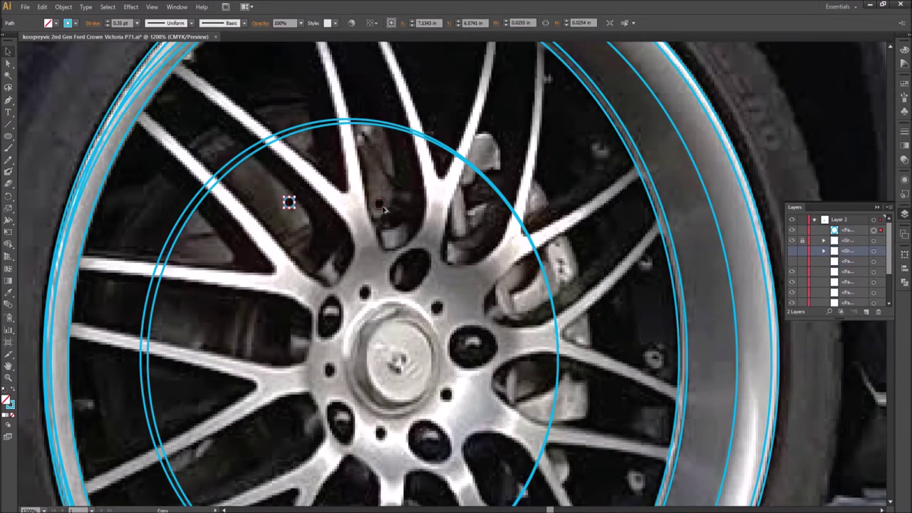
scroll(413, 414, "down", 3)
key("ctrl+minus")
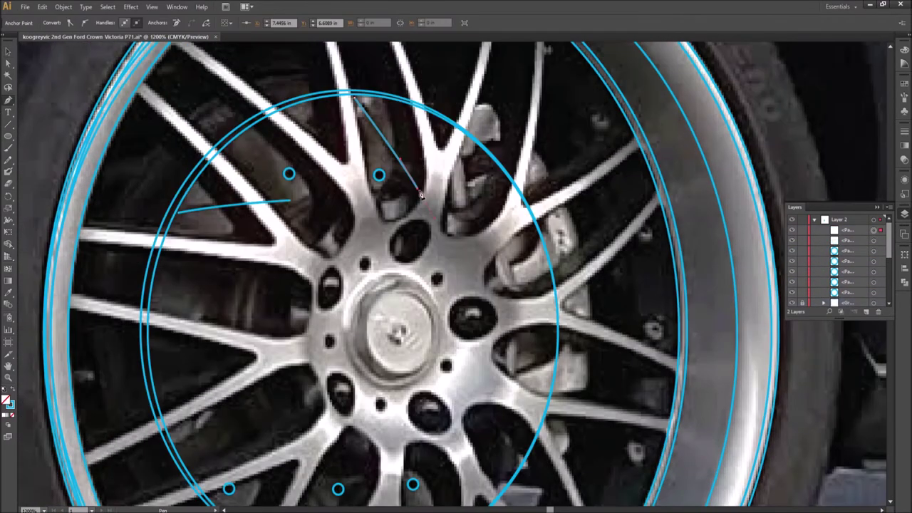
key("ctrl+g")
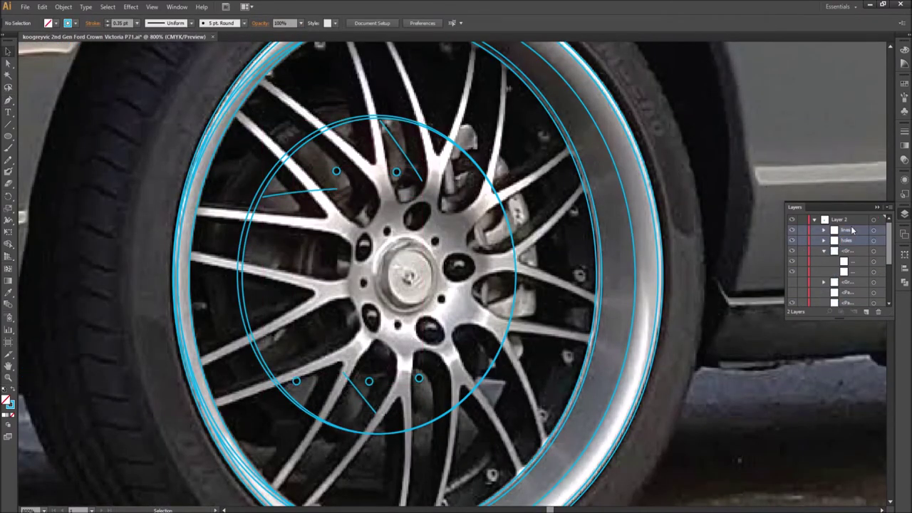
Step: Outline the brake caliper behind the wheel's right-hand spokes with a curved outer edge
key("ctrl+plus")
key("p")
left_click(443, 143)
left_click_drag(503, 386, 502, 420)
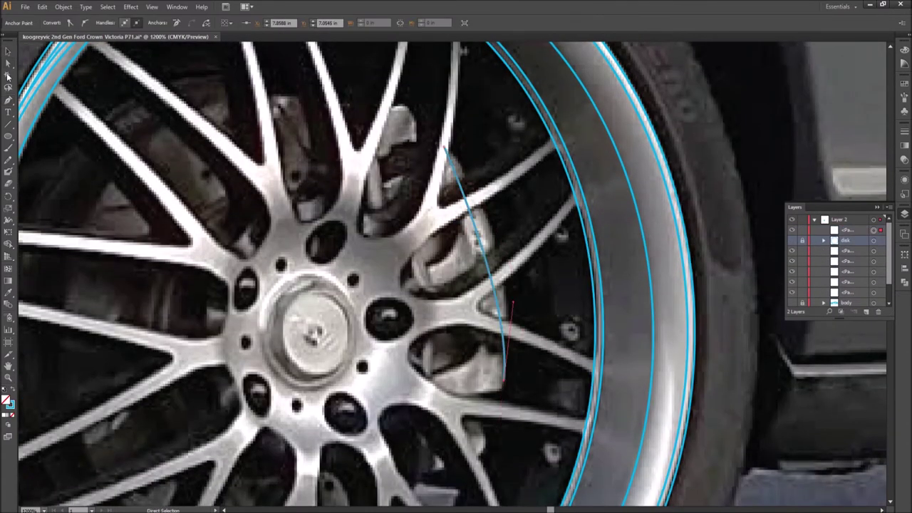
scroll(425, 387, "down", 1)
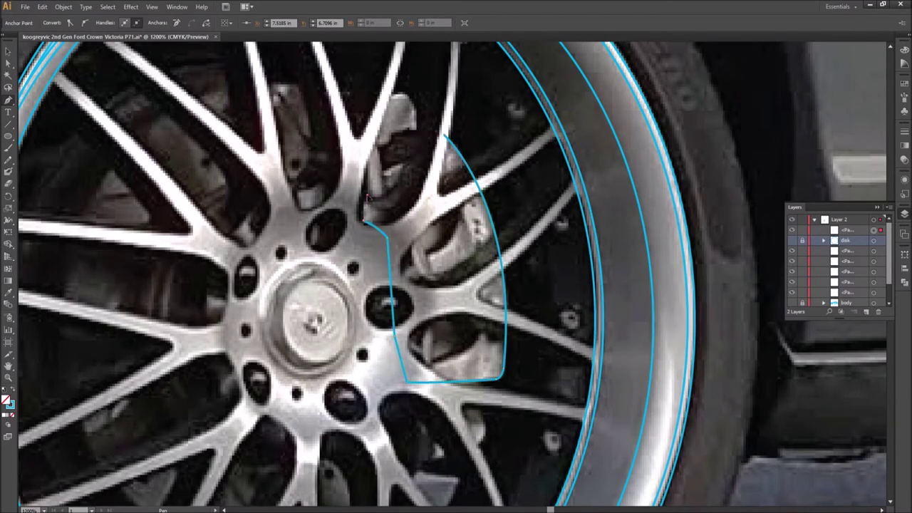
Step: Add the caliper's inner detail lines and clip them to its outline with a clipping mask
left_click(430, 257)
left_click(477, 327)
left_click_drag(429, 367, 430, 387)
key("ctrl+7")
left_click(873, 240)
key("ctrl+minus")
key("ctrl+minus")
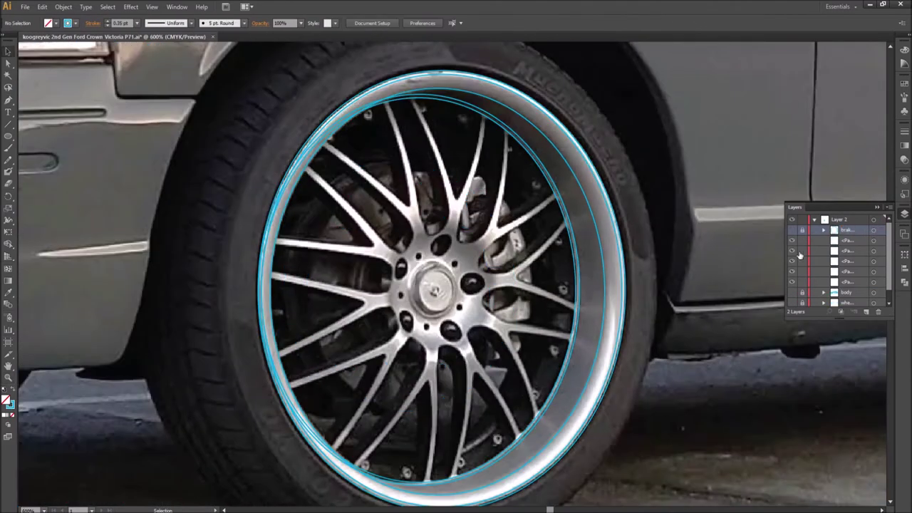
Step: Add a smaller ellipse inside the rim barrel, running through the ring of small bolts
left_click_drag(262, 98, 258, 113)
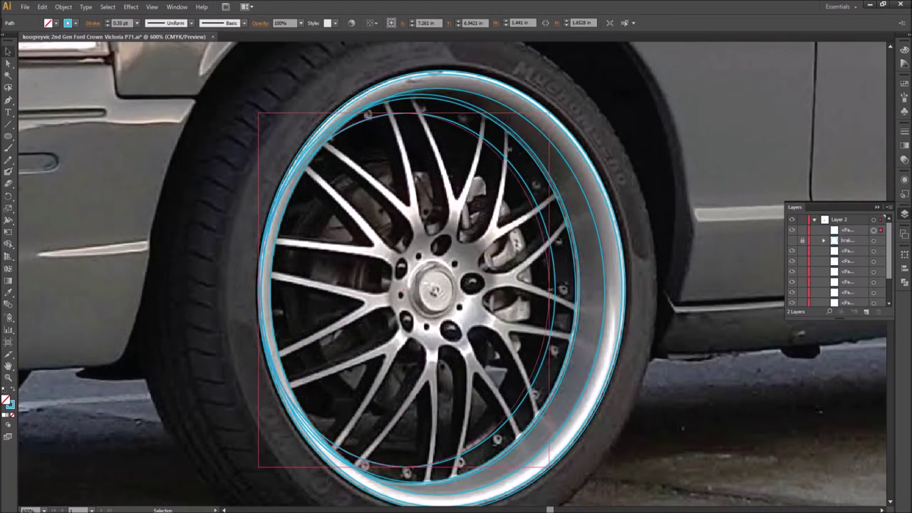
key("ctrl+shift+a")
left_click(471, 383)
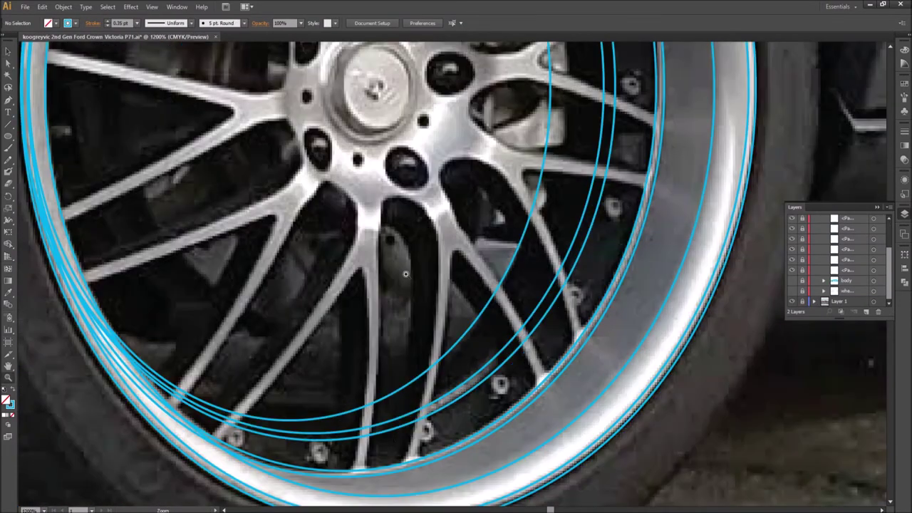
Step: Trace the narrow and wide spoke openings at the bottom centre of the wheel with the Pen tool
left_click(362, 269)
left_click(351, 470)
left_click(215, 434)
left_click_drag(402, 195, 432, 194)
left_click(440, 382, "ctrl")
Step: Trace the narrow and wide spoke openings at the wheel's lower right
left_click(454, 250)
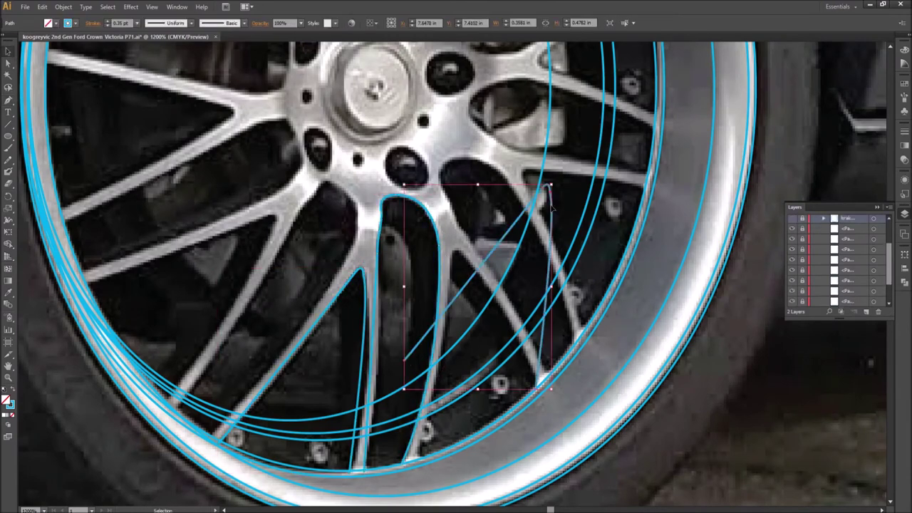
left_click(535, 384)
left_click_drag(581, 313, 578, 341)
left_click_drag(444, 160, 470, 146)
Step: Trace the spoke openings at the wheel's lower left and hide the rim ellipses not needed for the spokes
scroll(490, 311, "up", 1)
left_click(85, 303)
left_click(276, 242)
left_click(157, 403)
left_click(326, 209)
left_click(359, 230)
left_click(214, 441)
left_click_drag(790, 265, 790, 303)
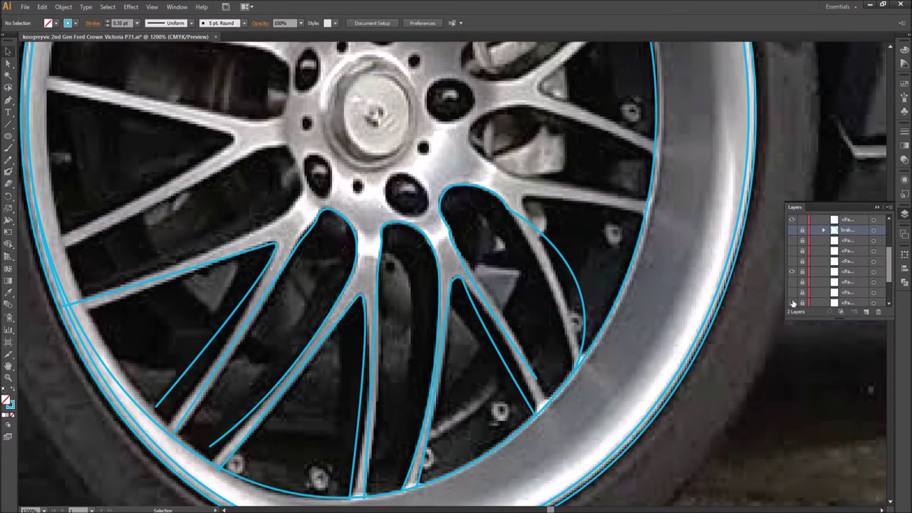
Step: Reshape the anchors and curves of the lower spoke openings to follow the spoke edges in the photo
scroll(211, 450, "down", 1)
left_click_drag(340, 204, 339, 203)
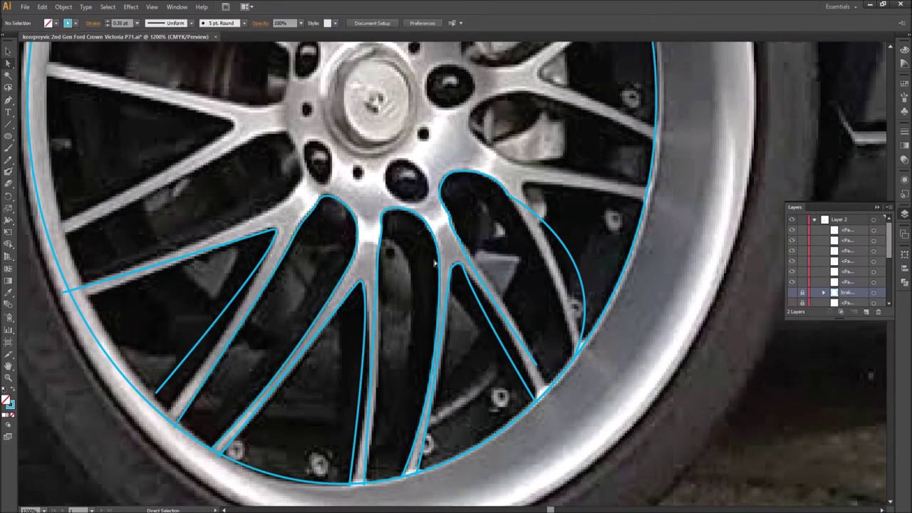
left_click(456, 305)
left_click_drag(499, 187, 456, 206)
left_click(450, 205)
left_click(7, 103)
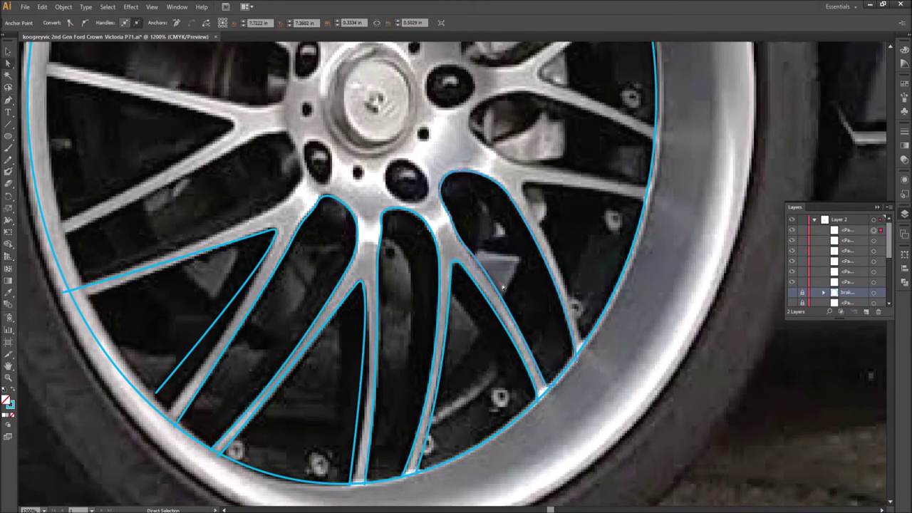
scroll(502, 286, "up", 1)
left_click(278, 237)
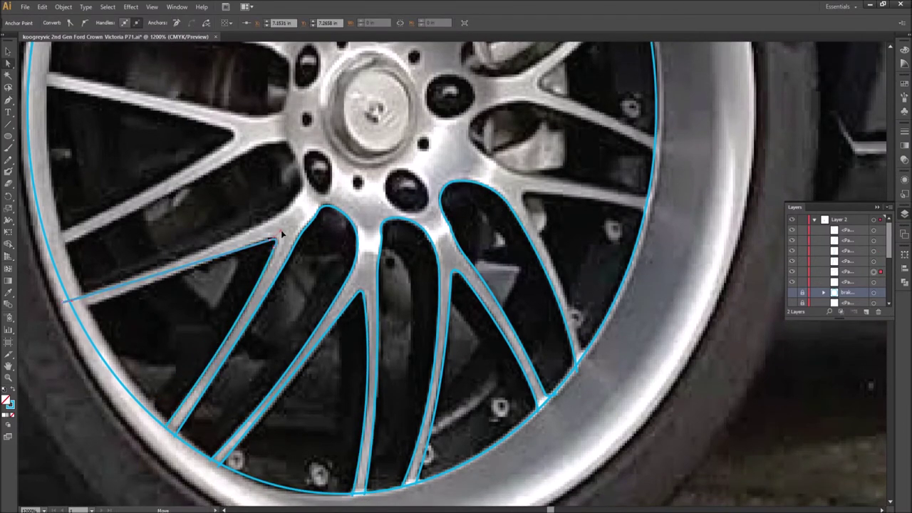
Step: Add V-shaped outlines for the narrow spoke gaps at the wheel's lower right, middle right and middle left
scroll(84, 308, "up", 5)
left_click_drag(524, 238, 627, 299)
left_click(641, 426)
scroll(641, 426, "up", 4)
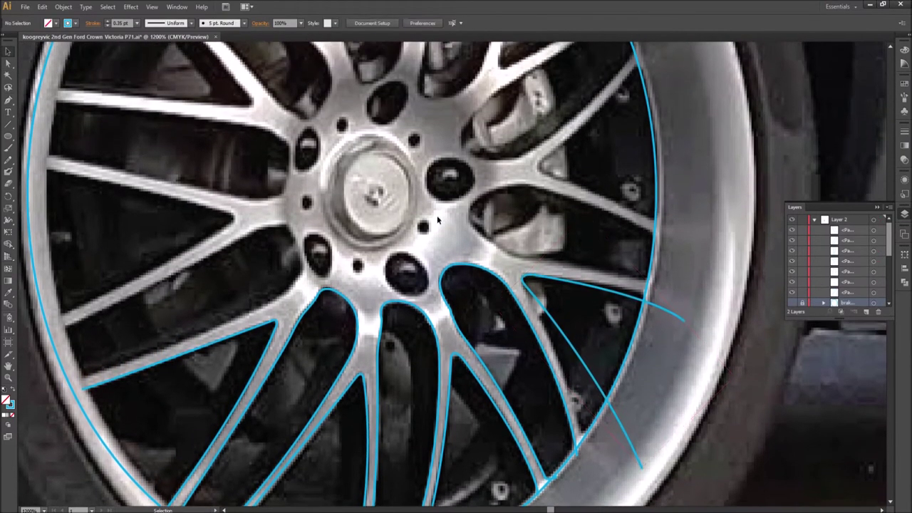
left_click(604, 190)
right_click(187, 179)
mouse_move(214, 315)
left_click(327, 351)
scroll(456, 275, "up", 4)
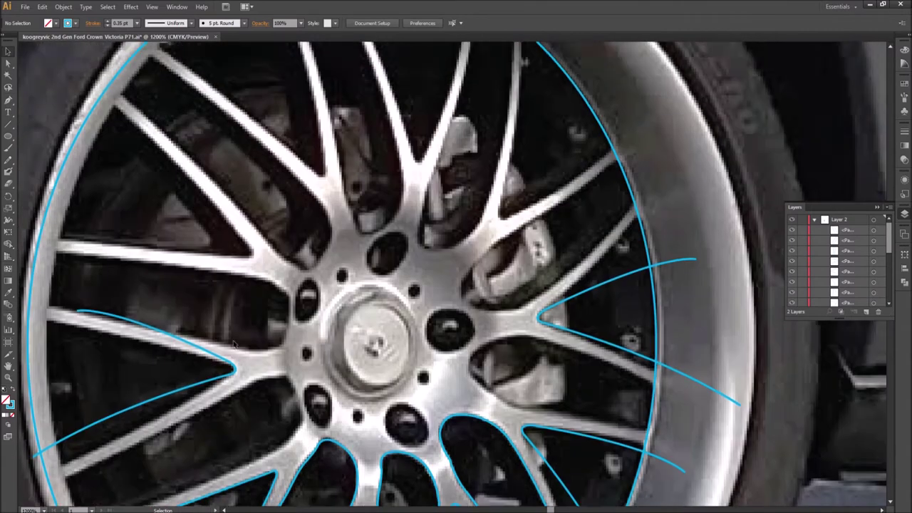
Step: Add transformed copies of the V-shaped outline for the narrow spoke gaps in the wheel's upper half
scroll(456, 275, "up", 2)
right_click(502, 138)
left_click(549, 267)
scroll(456, 274, "up", 1)
left_click(324, 246)
key("ctrl+d")
scroll(514, 268, "up", 1)
Step: Adjust the anchors and handles of the upper V-shaped gaps to match the spokes and the rim edge
key("a")
left_click_drag(646, 247, 617, 251)
left_click_drag(521, 133, 521, 131)
left_click_drag(276, 114, 270, 71)
left_click_drag(136, 166, 122, 139)
scroll(122, 139, "down", 5)
left_click_drag(60, 152, 133, 148)
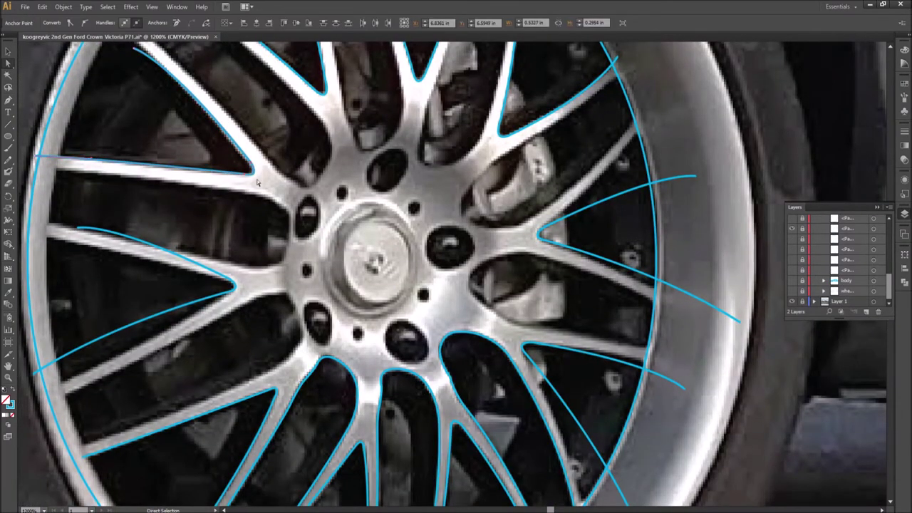
Step: Fit the middle-left V-shaped gap to its spokes, checking its curve with the photo hidden
scroll(245, 177, "left", 2)
key("ctrl+shift+w")
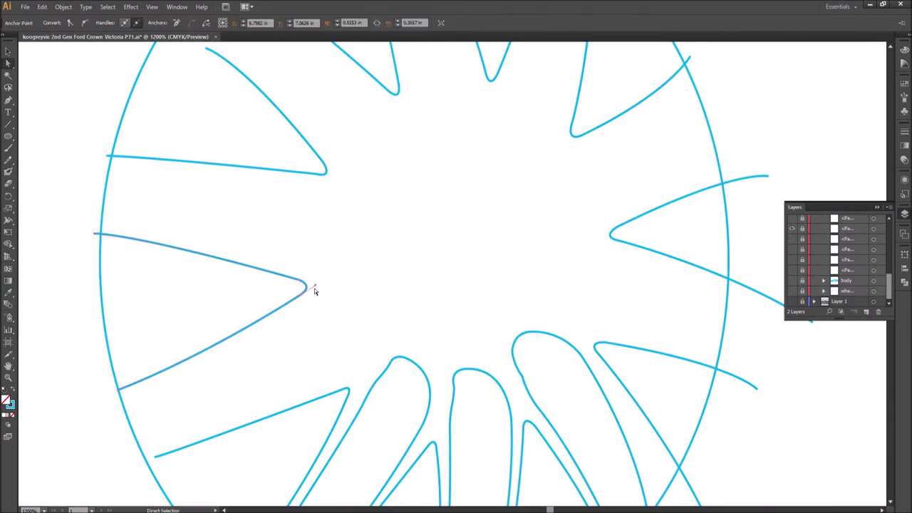
key("ctrl+shift+w")
Step: Fit the middle-right and lower-right V-shaped gaps to the spoke edges and the rim ellipse
scroll(690, 158, "right", 4)
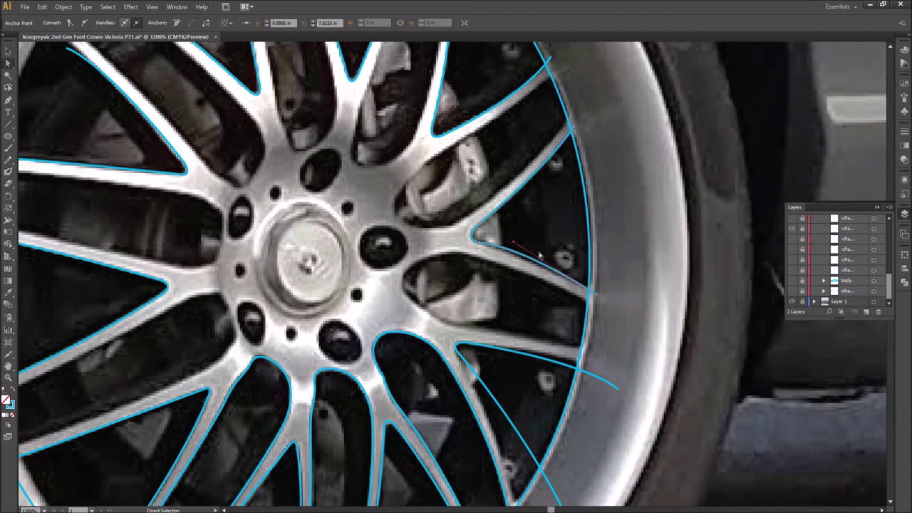
key("ctrl+shift+w")
scroll(597, 299, "down", 4)
key("ctrl+shift+w")
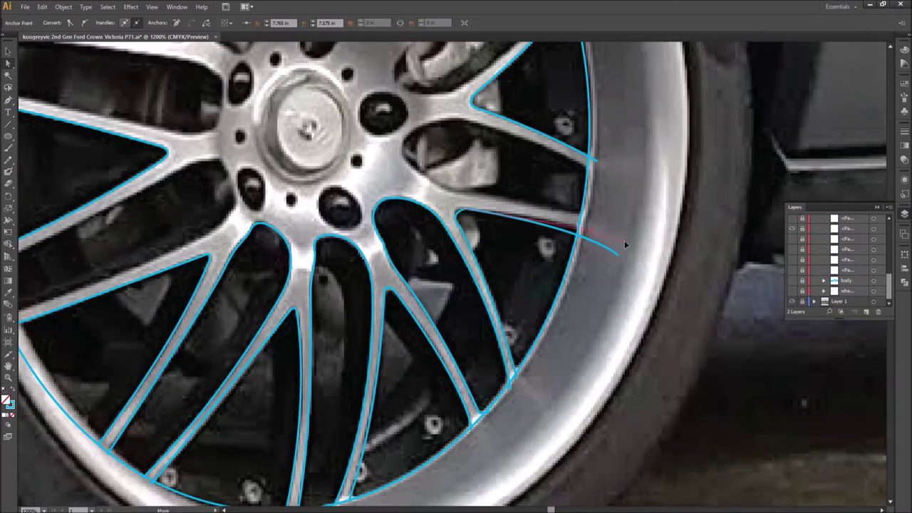
key("ctrl+shift+w")
key("ctrl+shift+w")
key("ctrl+shift+a")
Step: Trace the wide rounded openings between the spokes at the wheel's lower left and right of the hub
scroll(478, 221, "up", 2)
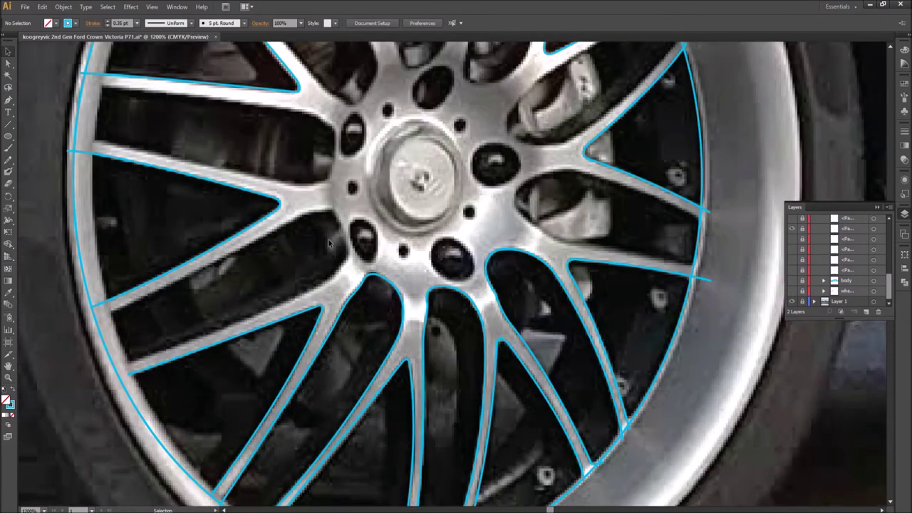
left_click(116, 376)
left_click(332, 212)
scroll(360, 306, "up", 1)
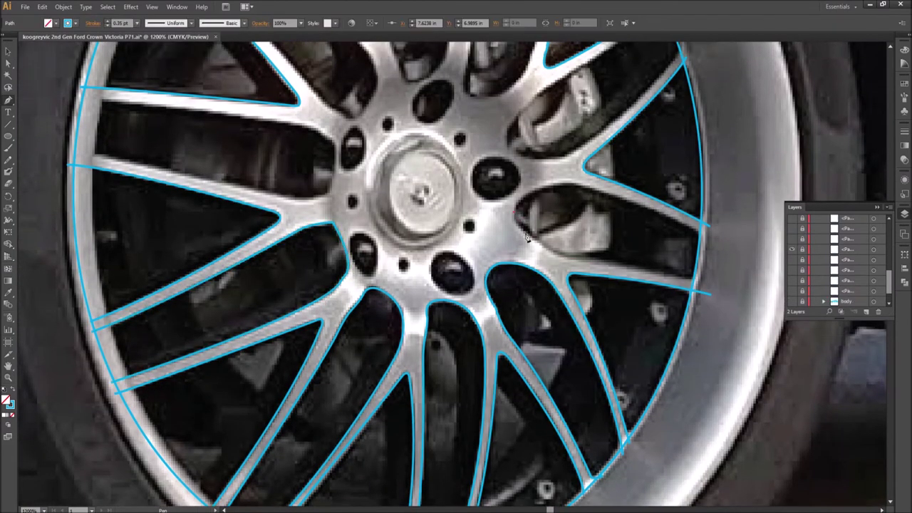
left_click(513, 214)
left_click(573, 189)
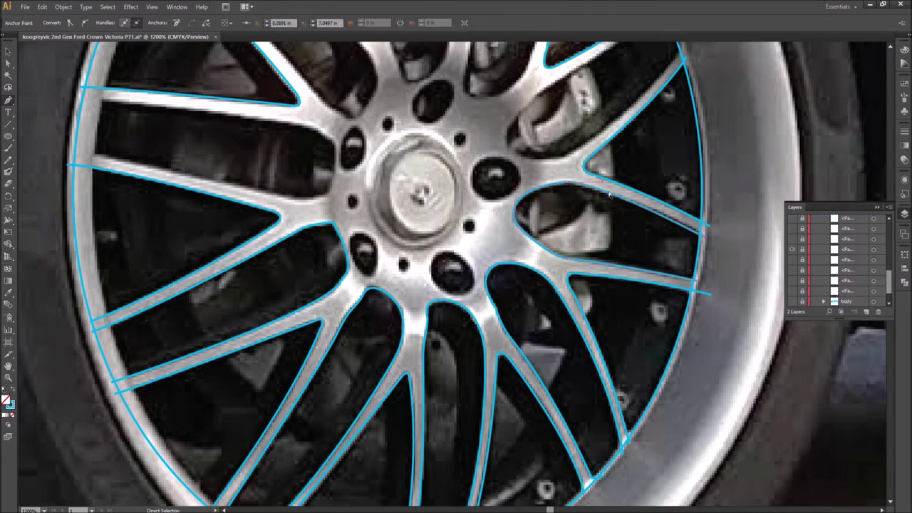
Step: Trace the wide rounded opening at the upper left of the hub, checking its curve with the photo hidden
left_click(332, 148)
key("ctrl+y")
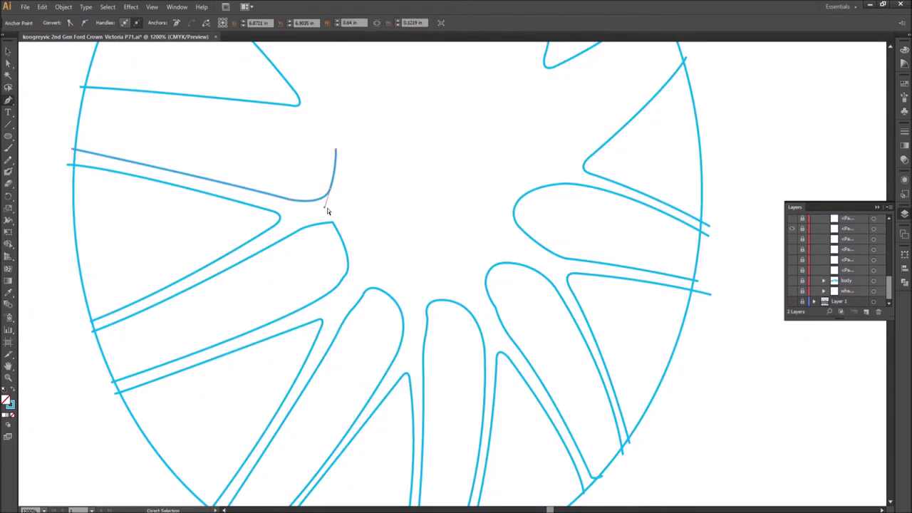
key("ctrl+y")
Step: Trace the wide rounded opening at the upper right of the hub, over the brake caliper, out to the rim
scroll(328, 207, "up", 1)
scroll(322, 156, "up", 2)
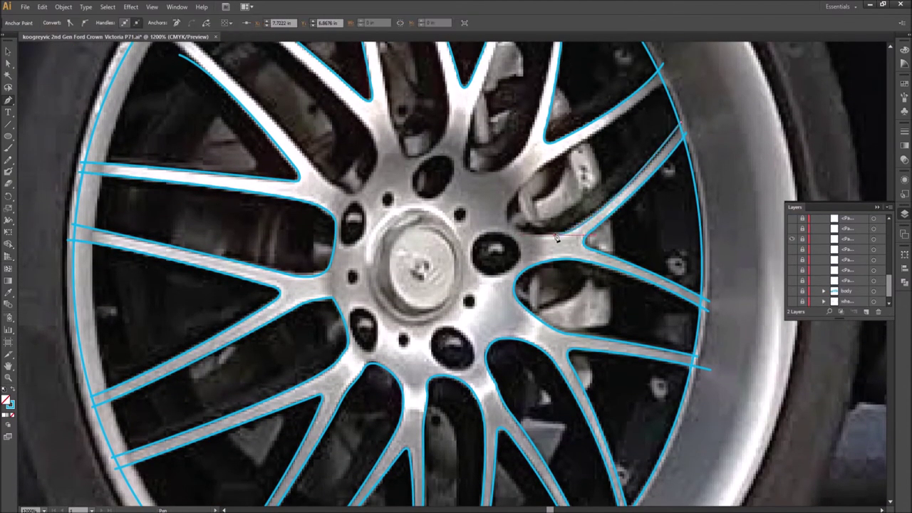
left_click_drag(508, 213, 557, 197)
scroll(551, 167, "up", 5)
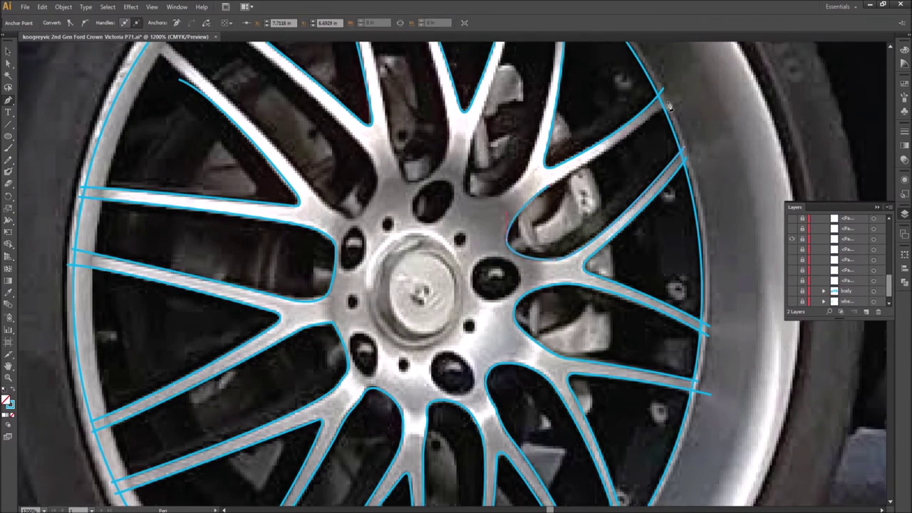
key("ctrl+y")
key("ctrl+y")
Step: Trace the long rounded opening between the two upper-left spokes, from the rim around the hub edge and back
left_click(154, 153)
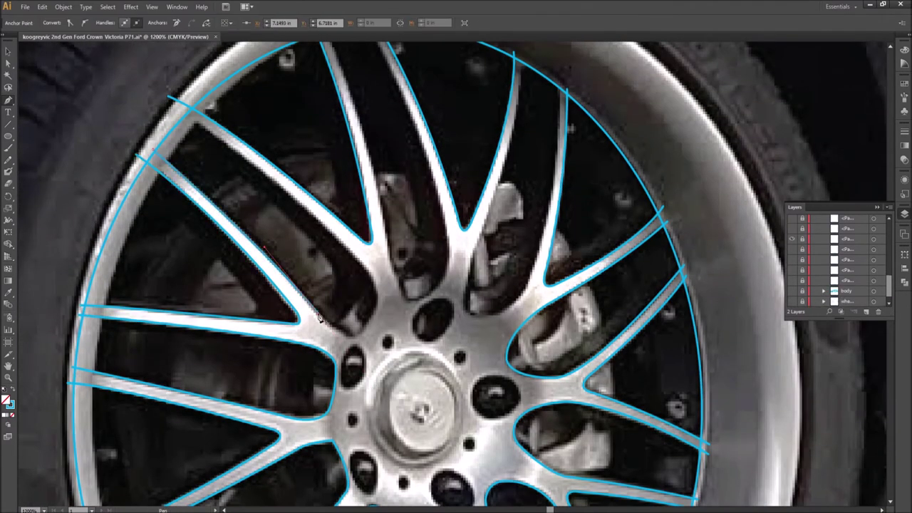
left_click(819, 289)
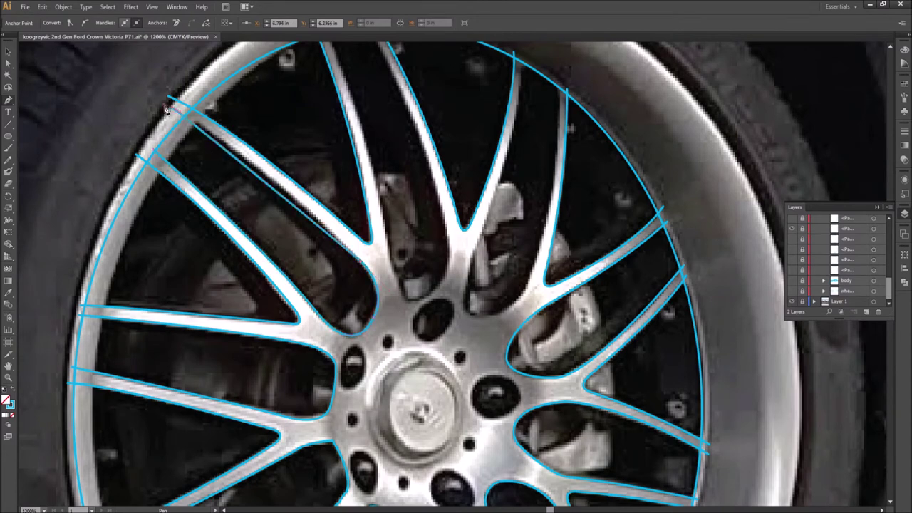
scroll(521, 79, "up", 1)
Step: Trace the two rounded openings directly above the hub, running both sides up the spoke edges to the rim
left_click(470, 281)
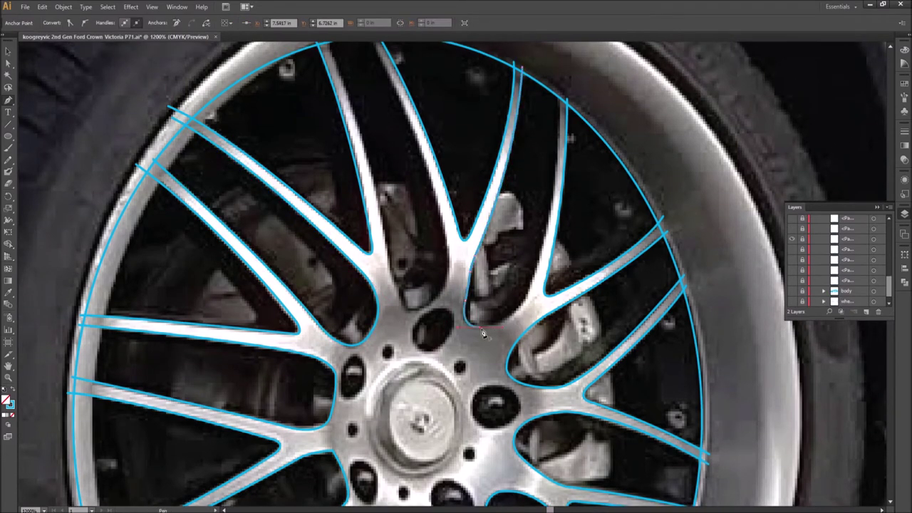
scroll(559, 225, "up", 2)
left_click(391, 279)
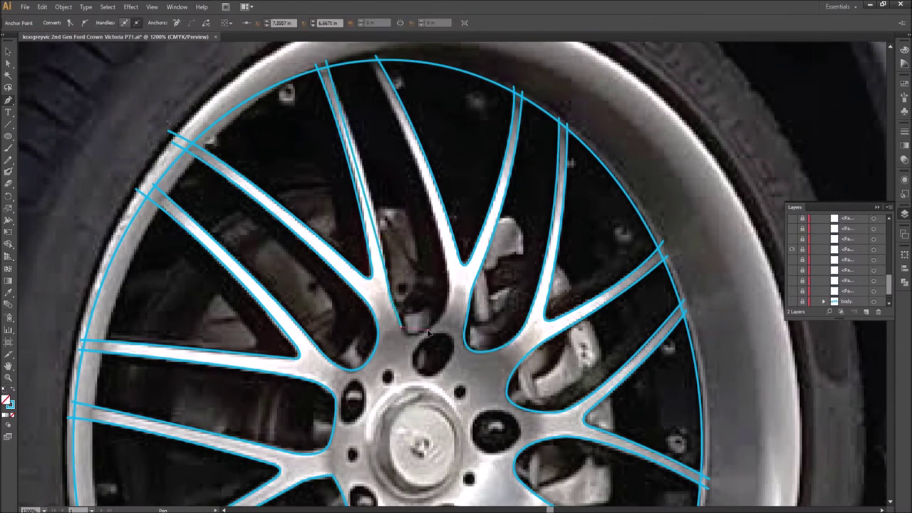
scroll(414, 280, "up", 1)
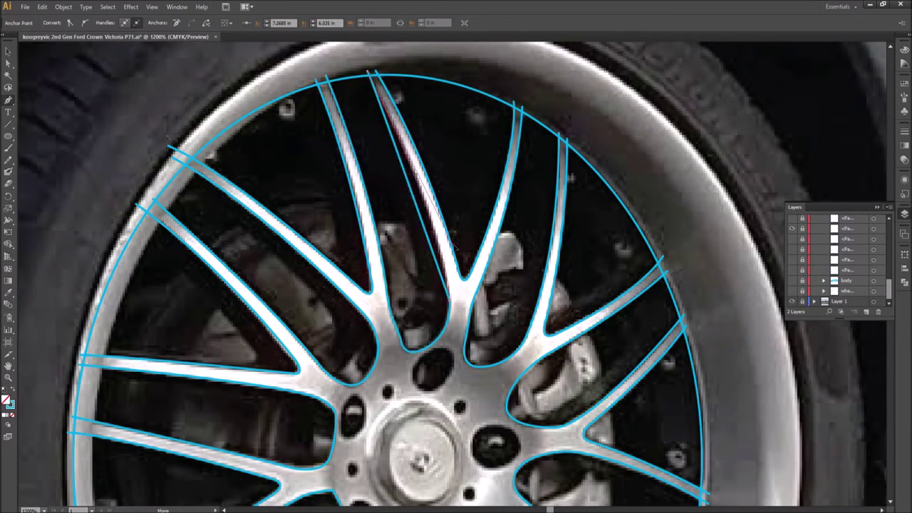
Step: Offset copies of the lower-left rounded opening and its neighbouring V-shaped gap inward to form the spokes' inner sides
scroll(427, 204, "down", 3)
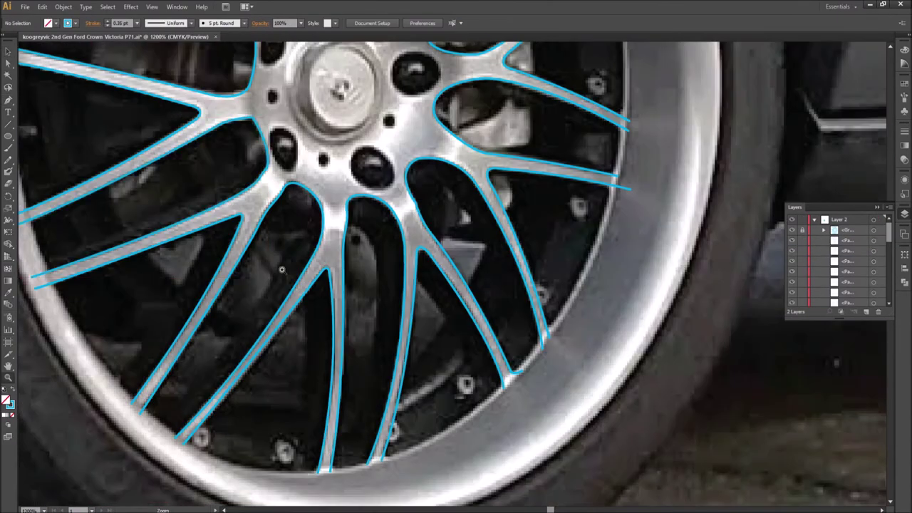
scroll(103, 280, "left", 2)
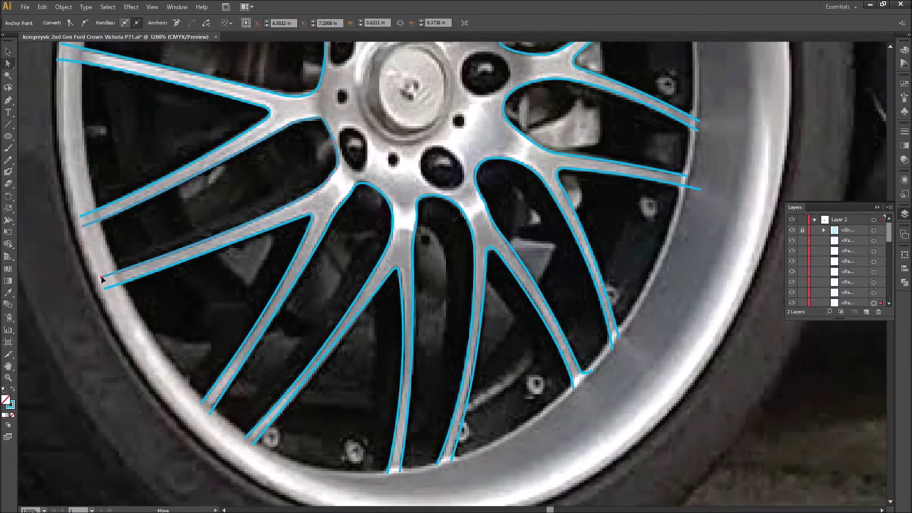
scroll(284, 177, "up", 1)
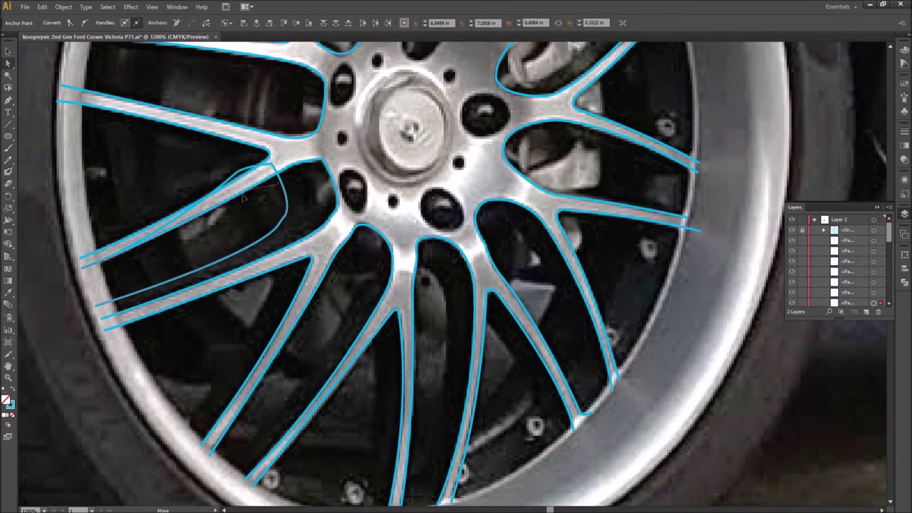
left_click(383, 214)
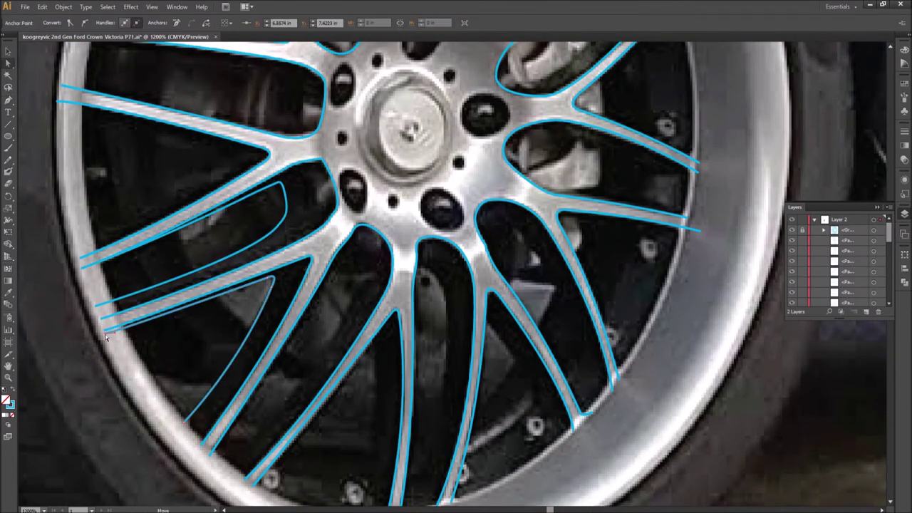
Step: Offset copies of the rounded openings and V-shaped gaps between the bottom and lower-right spokes, fitting them to the spoke sides
scroll(383, 214, "down", 1)
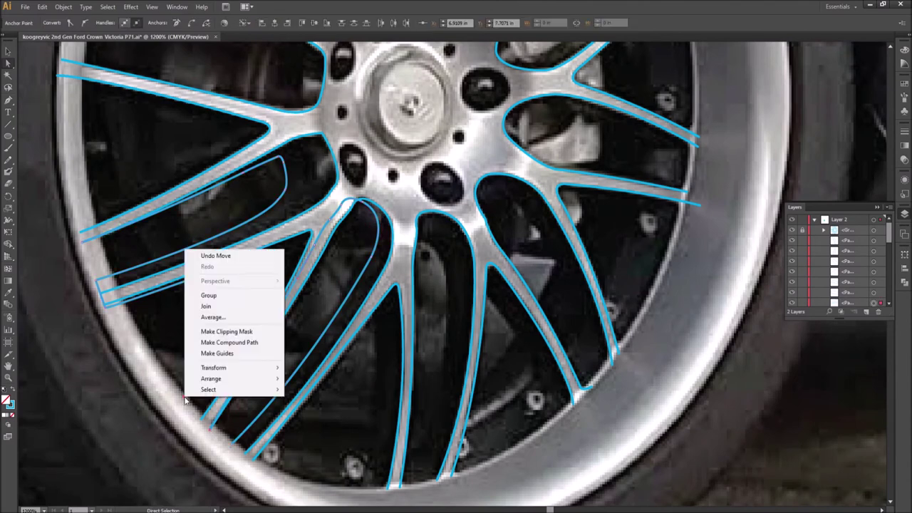
scroll(383, 299, "down", 1)
left_click(383, 299)
left_click(541, 307)
scroll(541, 306, "up", 1)
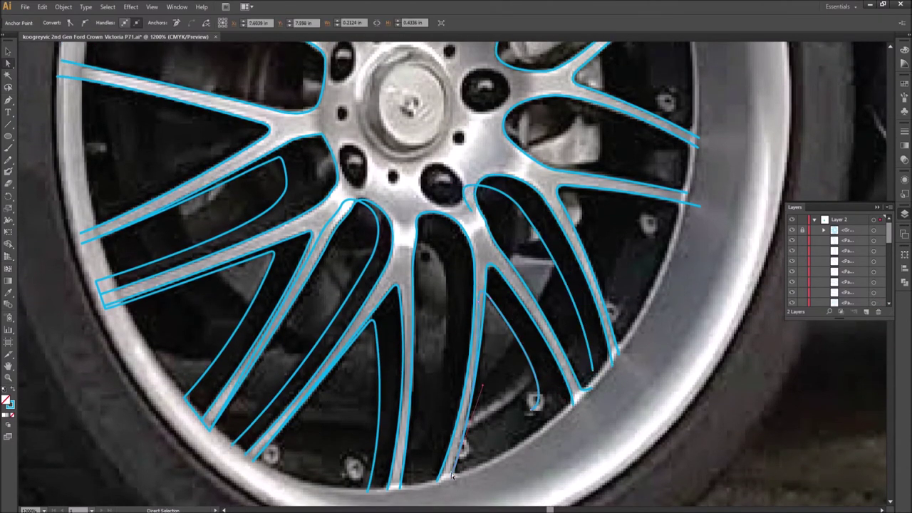
Step: Connect the open ends of the offset outlines to the spoke tips along the lower rim
key("p")
scroll(240, 249, "down", 8)
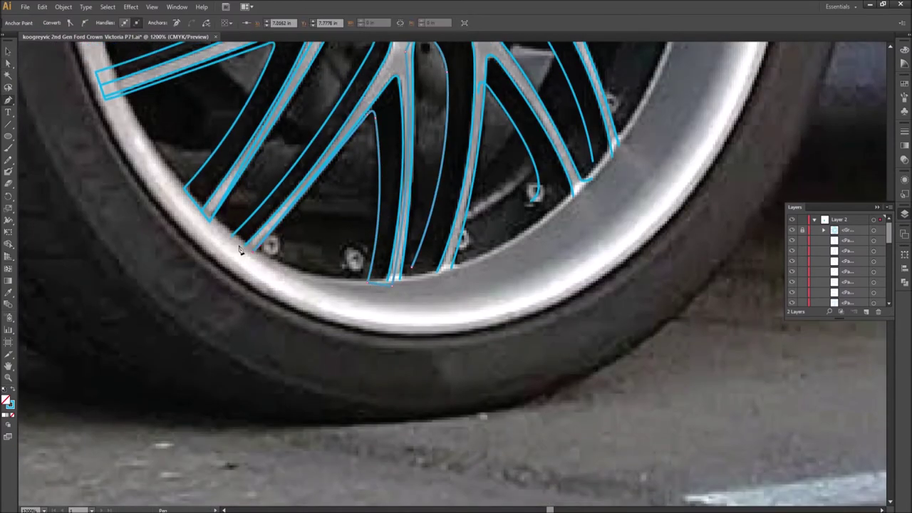
scroll(240, 249, "up", 6)
scroll(224, 126, "up", 1)
Step: Offset copies of the middle-left V-shaped gap and the rounded opening right of the hub to outline their spokes' depth
left_click(224, 127)
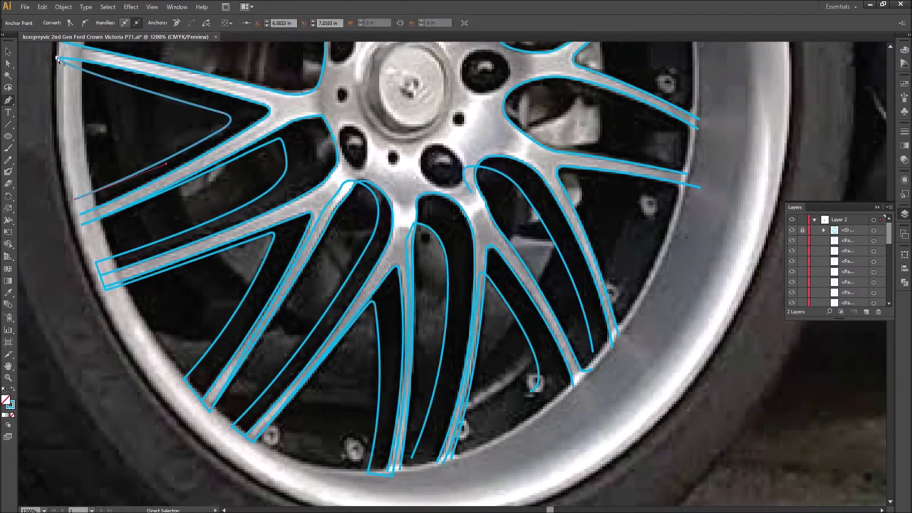
scroll(451, 158, "up", 3)
key("a")
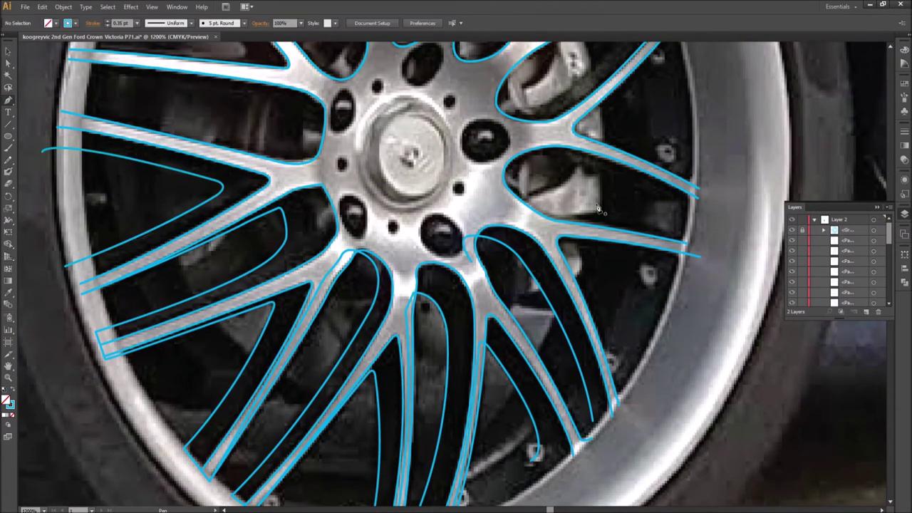
scroll(598, 208, "up", 1)
left_click(553, 181)
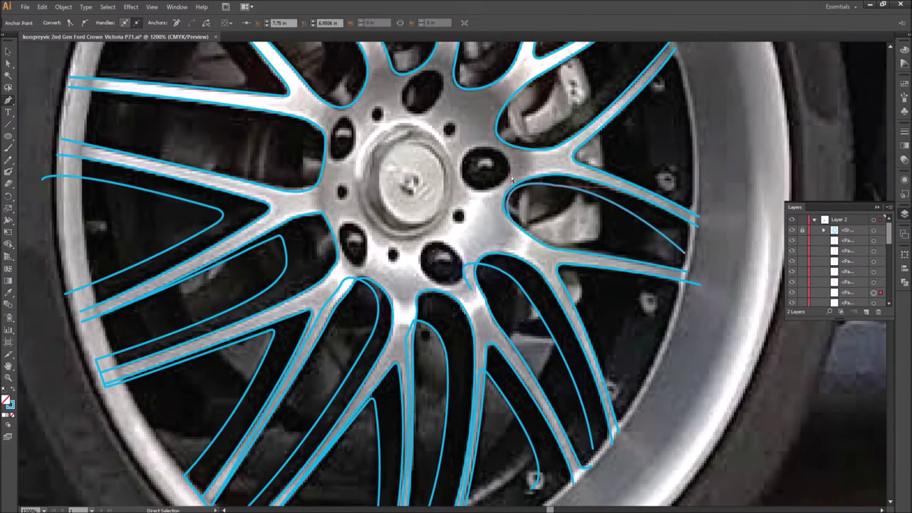
Step: Offset copies of the rounded openings left of the hub and over the upper-right brake caliper
scroll(527, 248, "up", 2)
key("v")
left_click(299, 204)
scroll(299, 204, "up", 6)
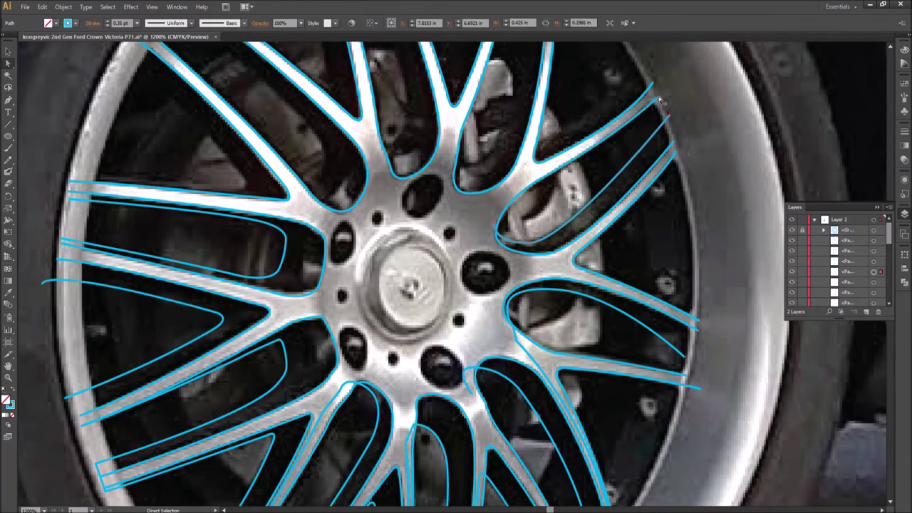
Step: Offset copies of the upper-left V-shaped gap and rounded opening, reshaping the rounded end near the hub
key("a")
scroll(253, 311, "up", 1)
left_click(306, 315)
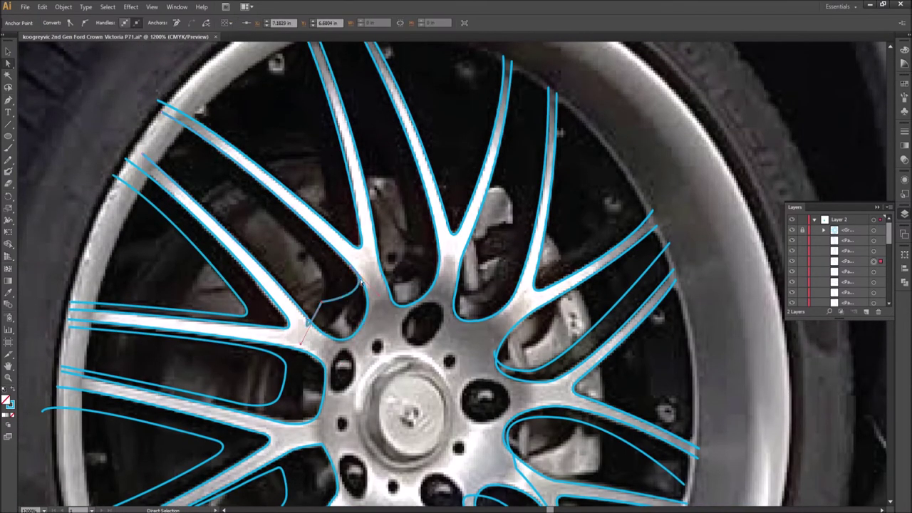
key("ctrl+z")
scroll(146, 160, "up", 4)
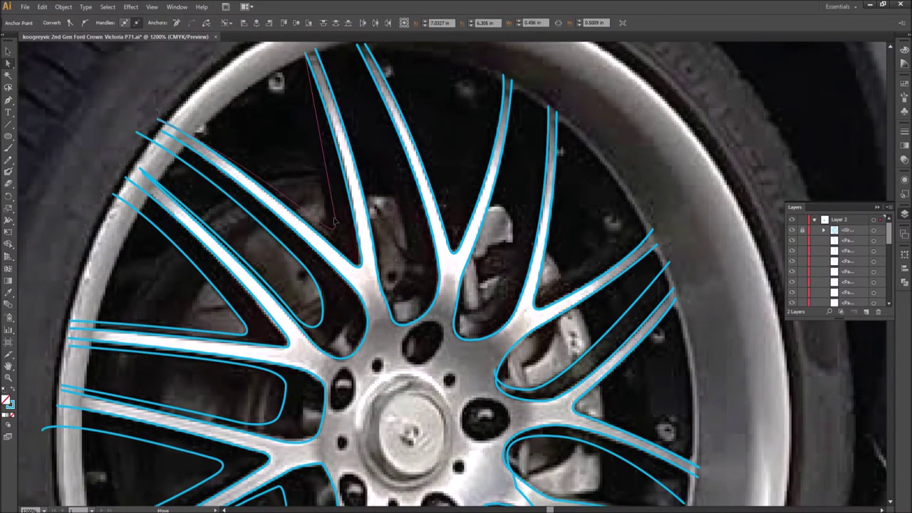
Step: Offset copies of the V-shaped gaps and rounded openings across the wheel's top, fitting their curves to the spokes' inner sides
left_click(163, 136)
scroll(427, 256, "up", 1)
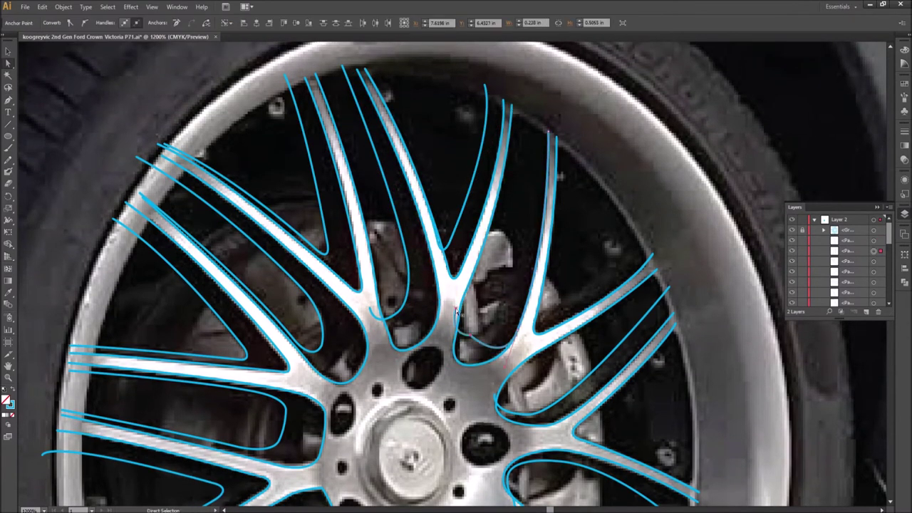
key("p")
scroll(527, 285, "up", 2)
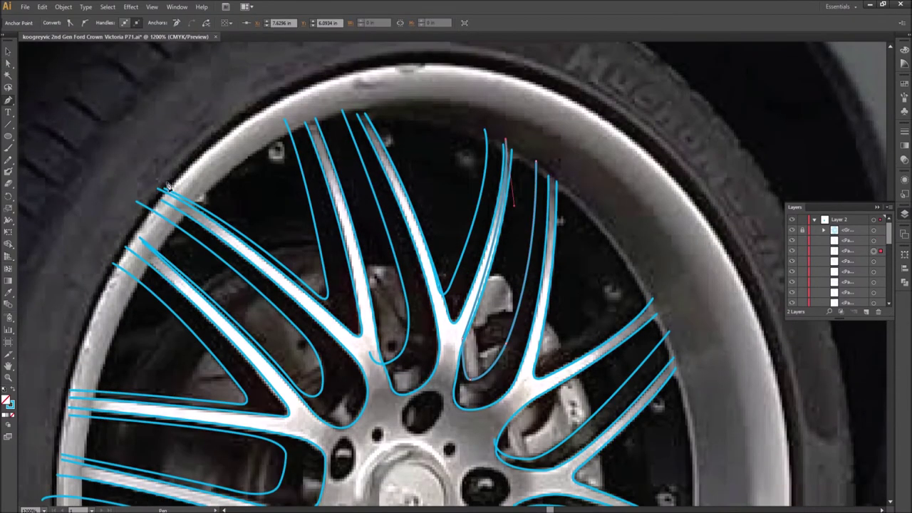
Step: Connect the offset outlines' open ends along the left rim and adjust the upper-right outline with the front spoke lines hidden
scroll(636, 245, "down", 5)
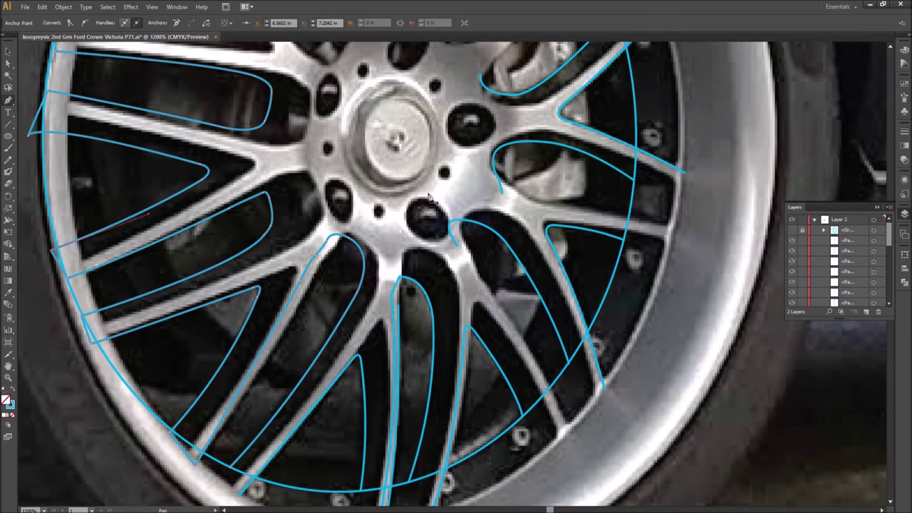
scroll(428, 196, "up", 5)
scroll(520, 148, "up", 2)
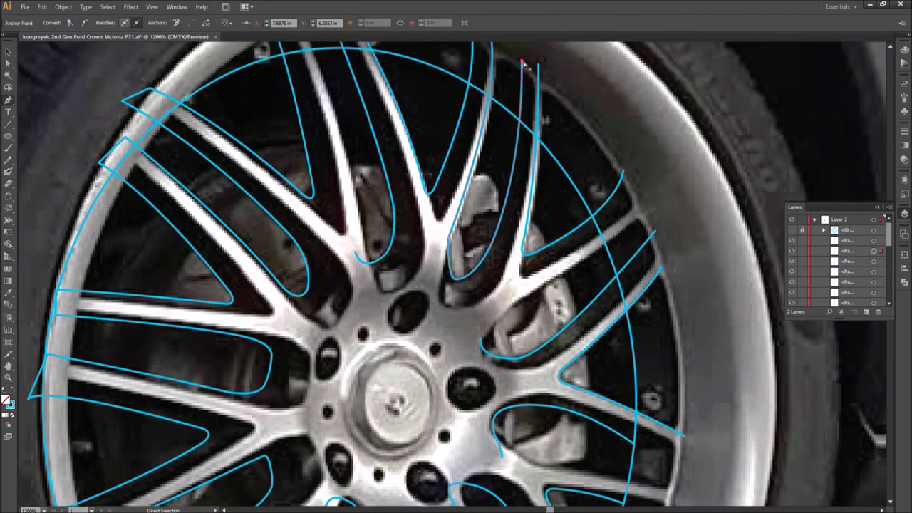
left_click_drag(479, 120, 472, 131)
Step: Close the remaining offset outlines at the spoke tips along the top, right and lower rim
scroll(287, 110, "down", 6)
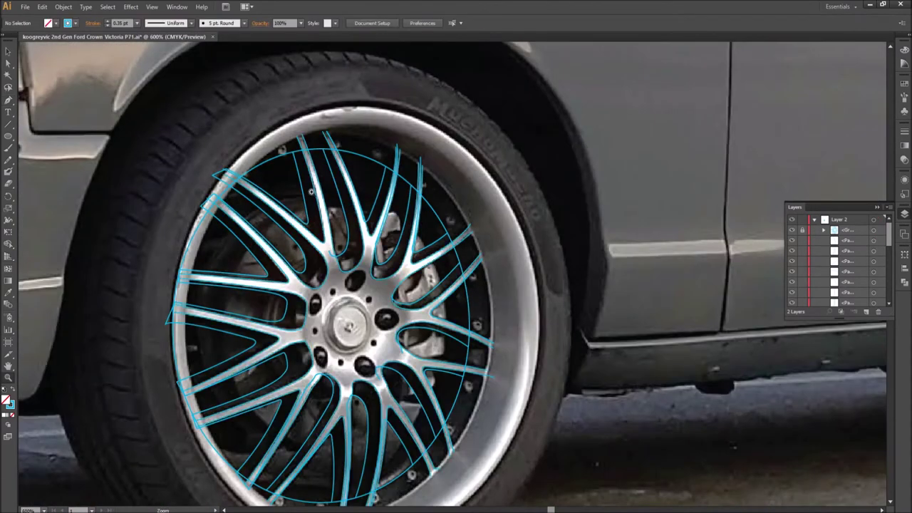
scroll(401, 208, "up", 6)
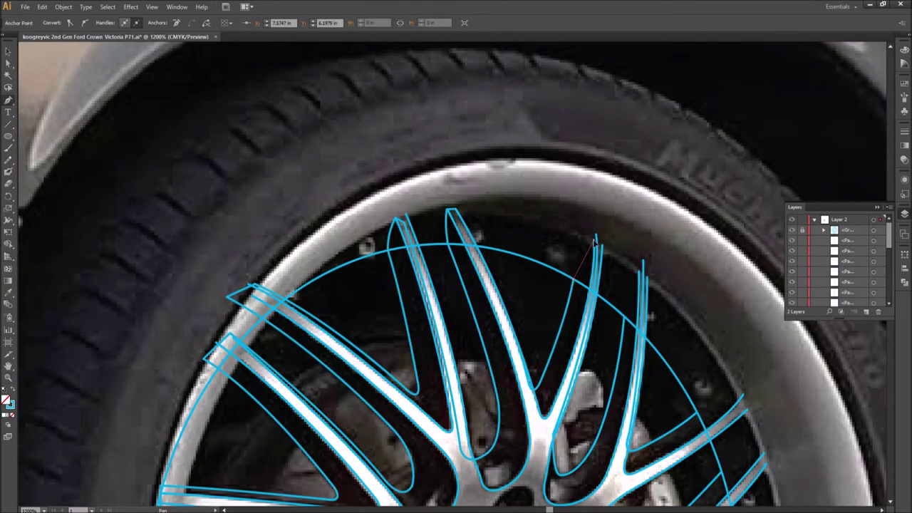
scroll(594, 242, "down", 3)
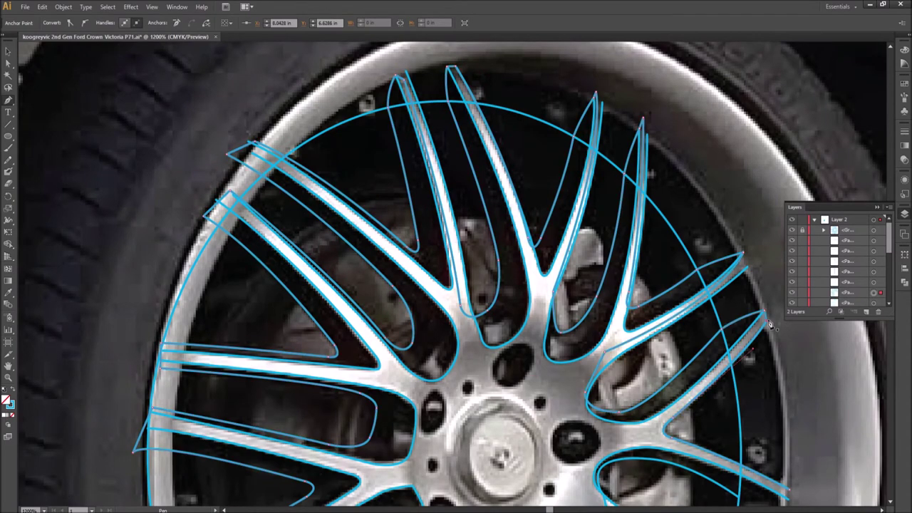
scroll(769, 324, "down", 6)
scroll(712, 341, "up", 6)
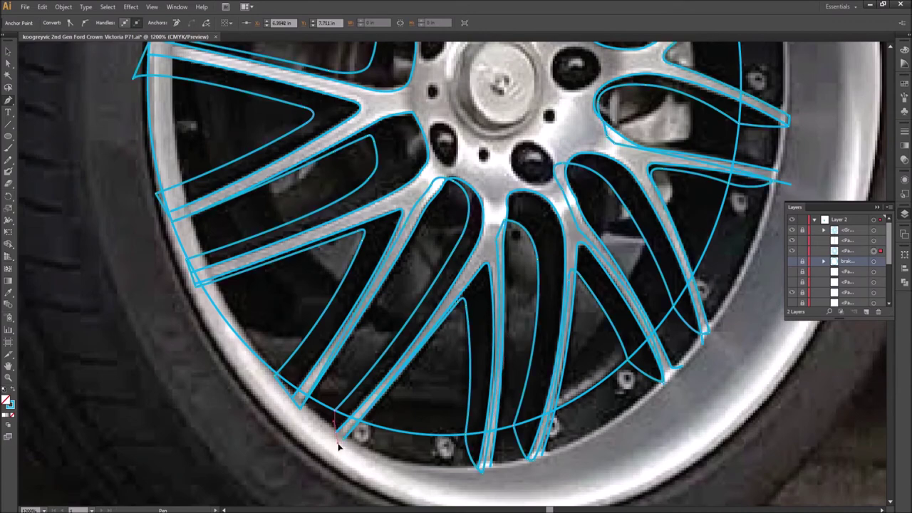
Step: Draw short straight detail lines on the spoke sides around the hub
scroll(339, 446, "down", 2)
key("backslash")
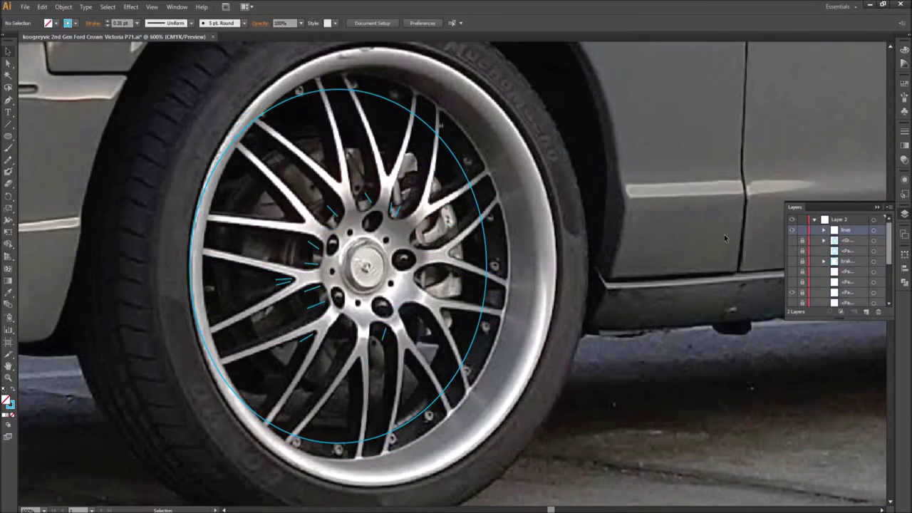
Step: Join the open endpoints of the front spoke outlines at the rim into a continuous path
key("a")
right_click(452, 112)
right_click(525, 325)
left_click(349, 458)
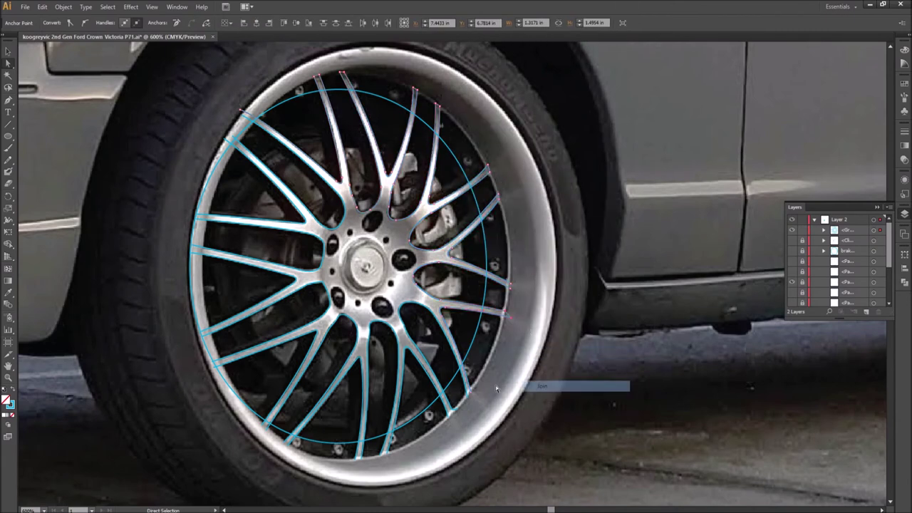
right_click(249, 125)
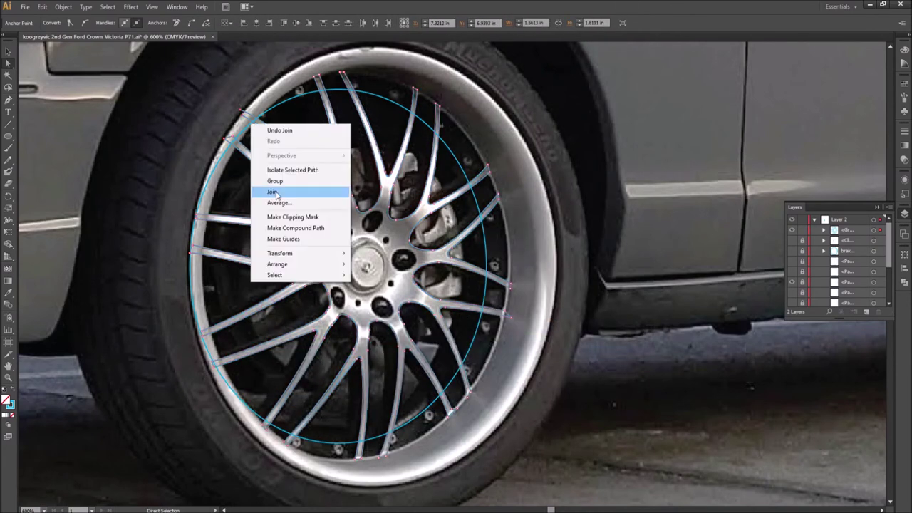
left_click(263, 131)
Step: Fit an ellipse around the hub where the spokes meet and duplicate it in place for a second ring
key("v")
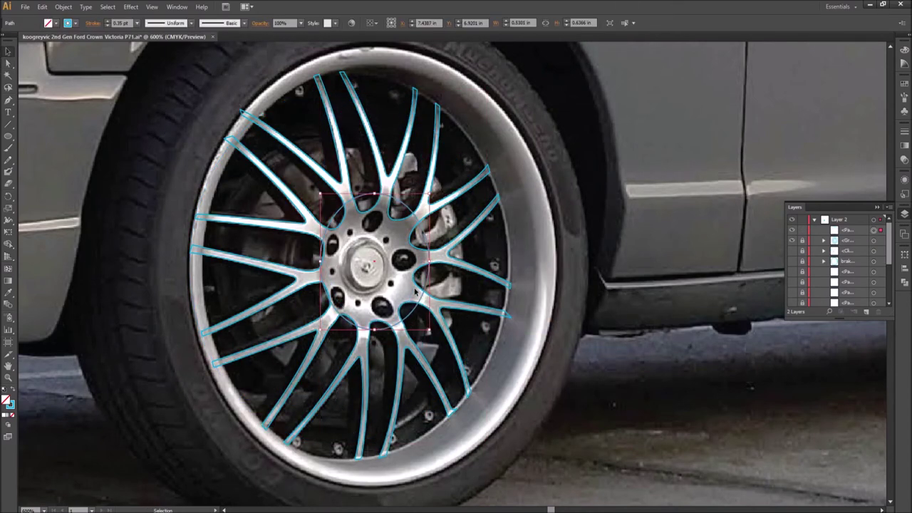
key("ctrl+c")
key("ctrl+f")
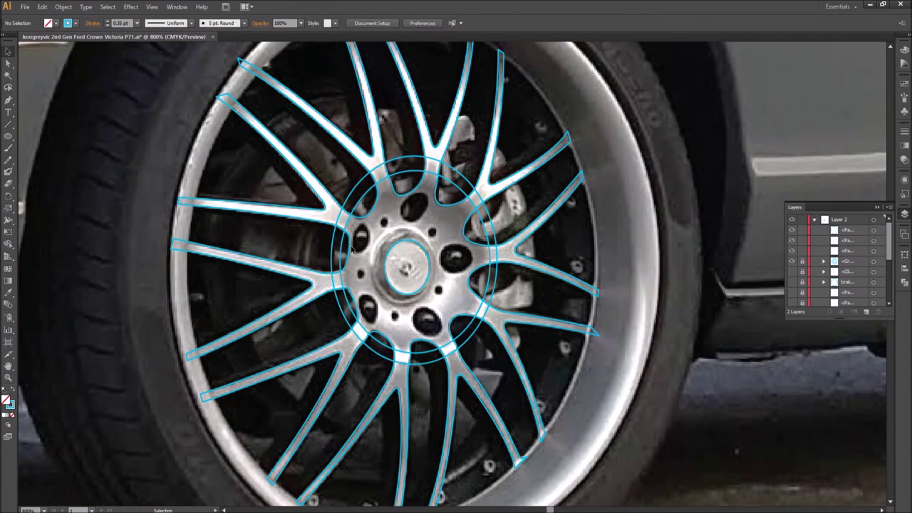
Step: Outline the centre cap with concentric ellipses, enlarging copies to match the cap's outer rings
key("ctrl+plus")
left_click(384, 271)
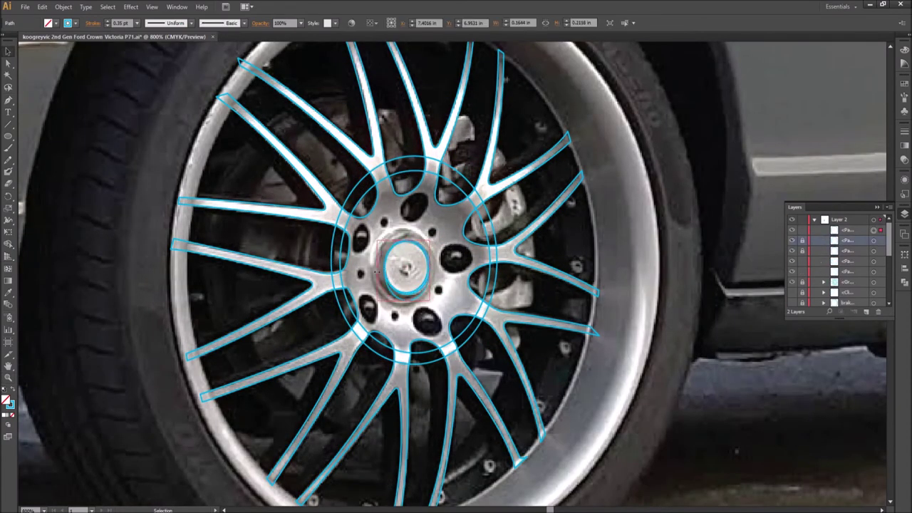
left_click(436, 265)
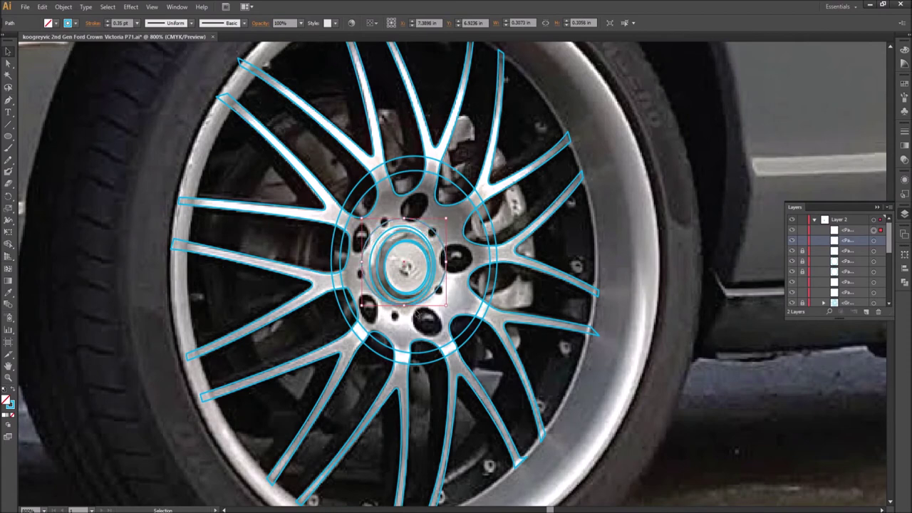
Step: Hide the hub rings and outline the five lug holes and the small holes around the centre cap
left_click(791, 240)
left_click(790, 271)
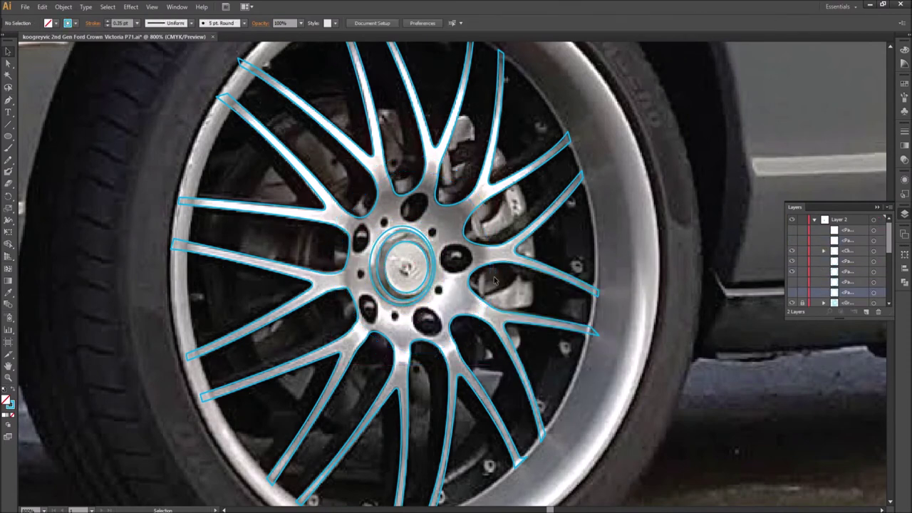
key("ctrl+plus")
left_click(792, 241)
left_click(426, 257)
left_click_drag(383, 350, 385, 352)
left_click_drag(424, 245, 364, 178)
left_click_drag(381, 341, 285, 342)
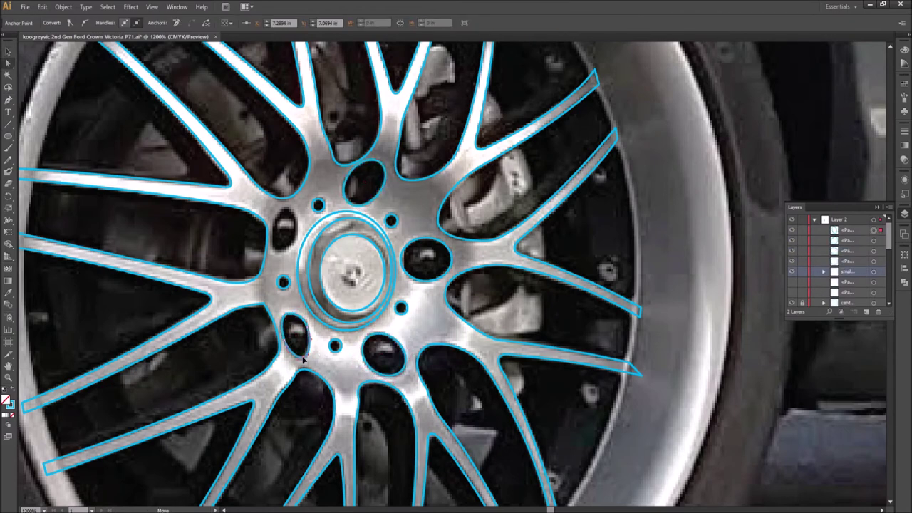
Step: Draw a lug nut circle about 0.058 in wide inside each of the five lug holes
scroll(303, 360, "up", 1)
left_click(295, 341)
key("l")
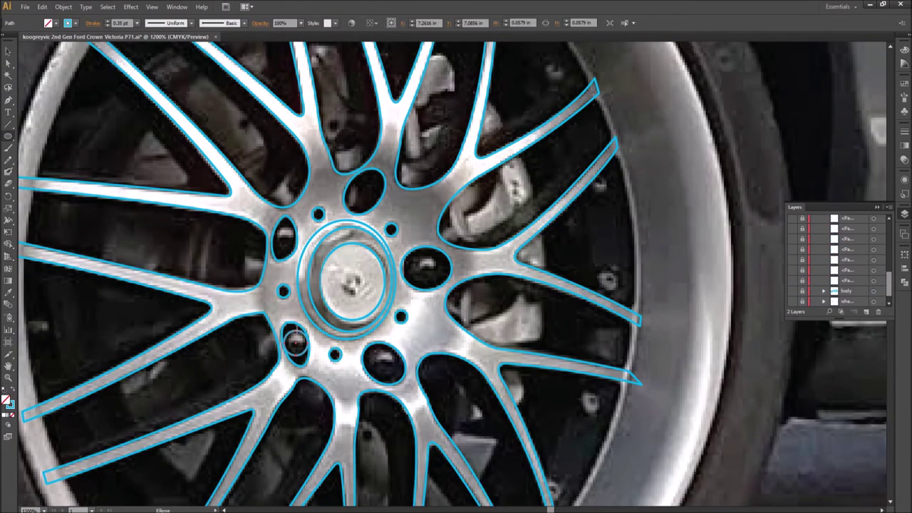
left_click_drag(368, 200, 363, 206)
right_click(422, 263)
right_click(298, 341)
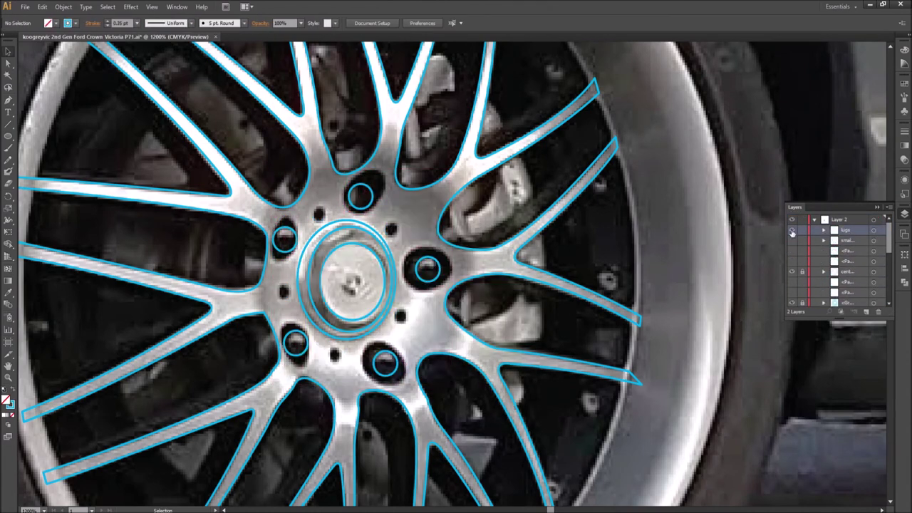
Step: Show the hidden wheel paths again and organise the hub details into named groups, including lugs and lines
key("ctrl+alt+3")
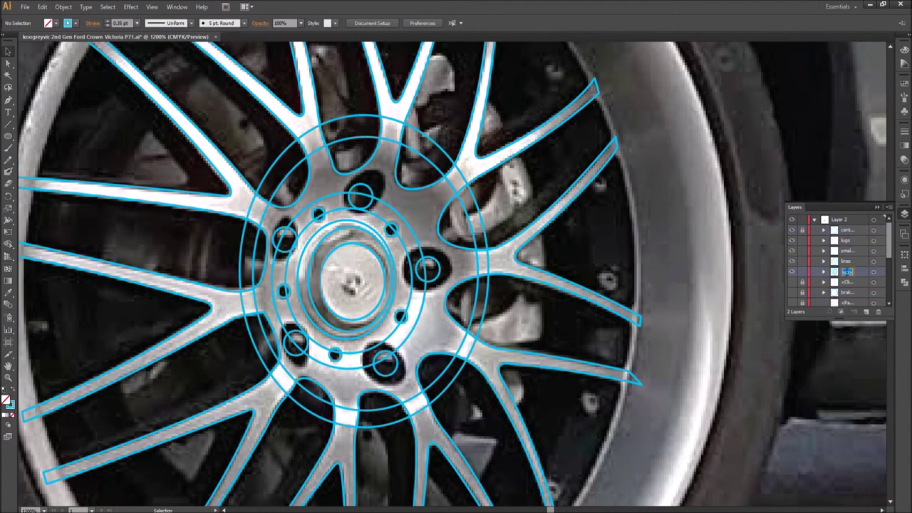
right_click(585, 251)
left_click(611, 295)
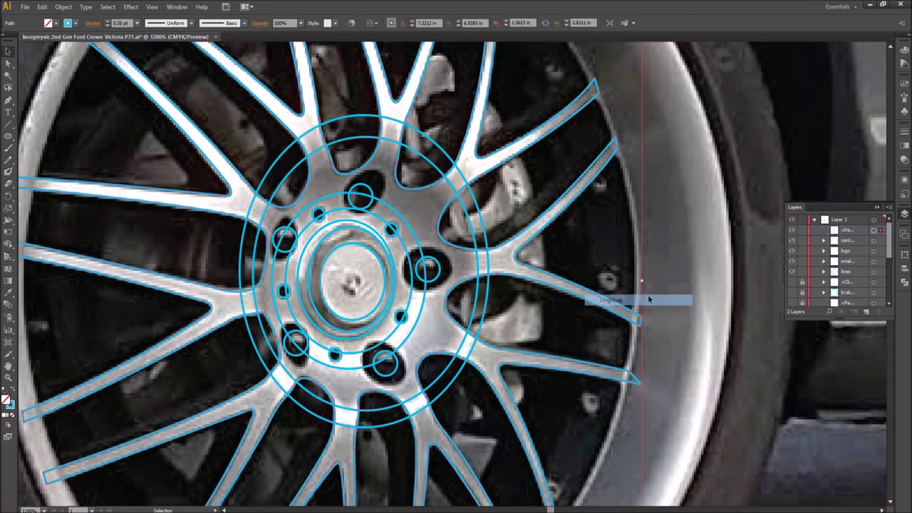
left_click(804, 243)
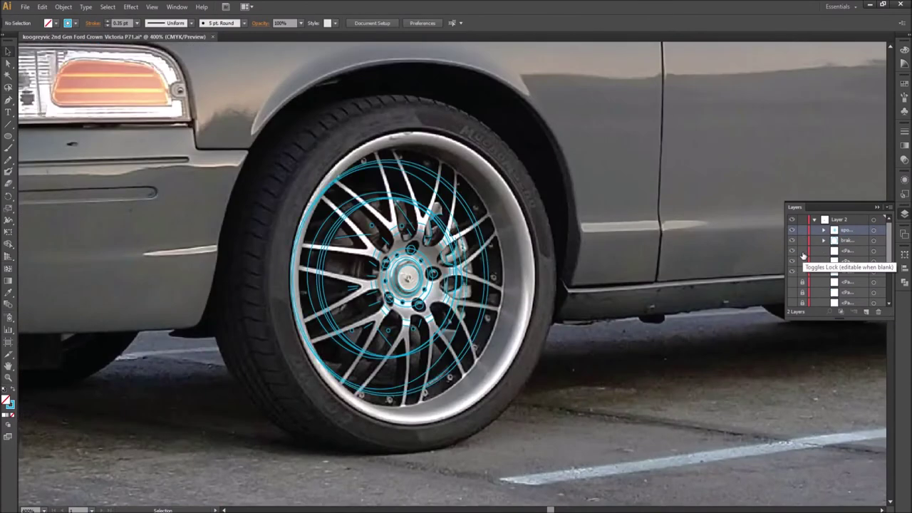
Step: Clip the spoke and brake outlines to the rim opening and collect the parts in a locked group named rim
key("ctrl+z")
key("ctrl+z")
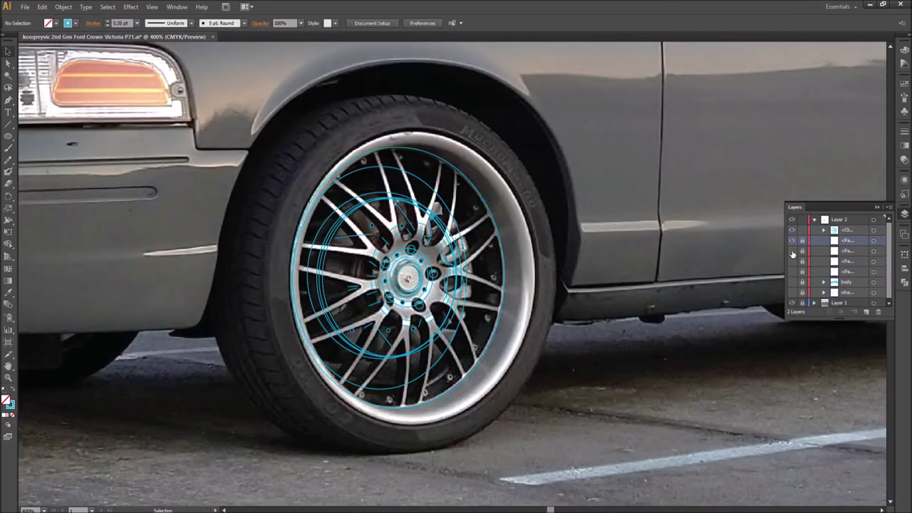
key("ctrl+z")
key("ctrl+z")
key("ctrl+z")
key("ctrl+z")
key("ctrl+z")
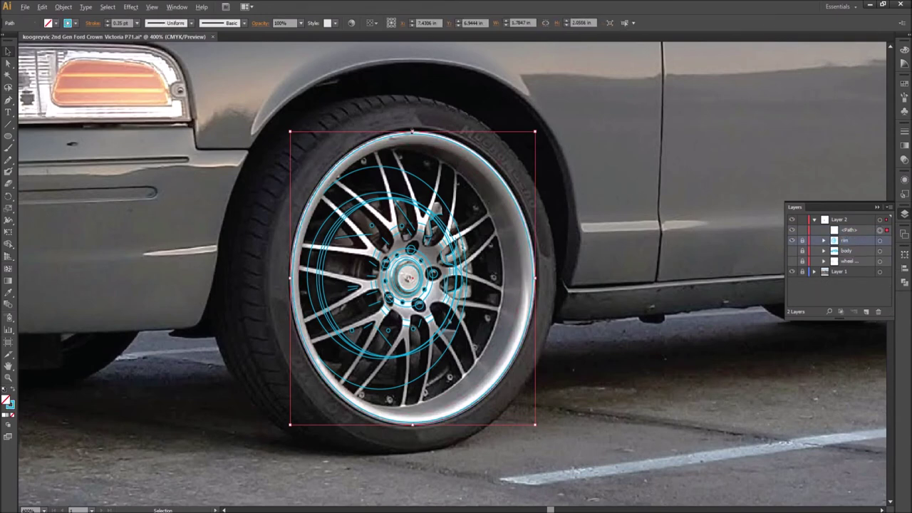
Step: Fit ellipses to the rim's outer edge and the tyre's sidewall, and lock them in their own named group
key("ctrl+z")
key("ctrl+z")
key("ctrl+z")
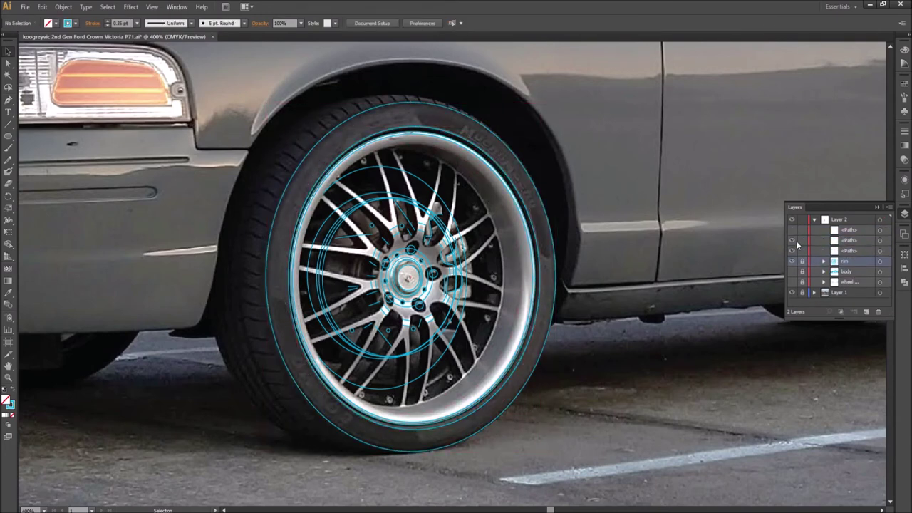
key("ctrl+z")
key("ctrl+z")
key("ctrl+z")
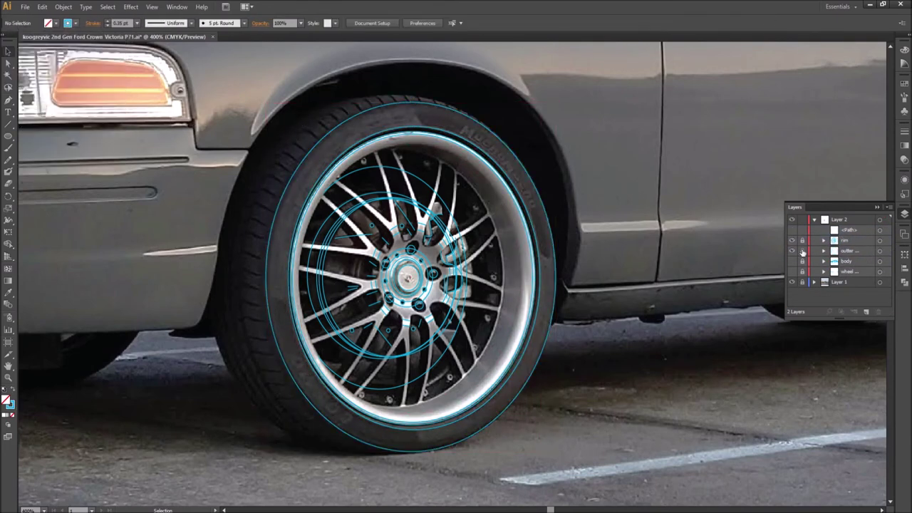
Step: Combine an ellipse on the tyre's inner edge with the sidewall ellipse into the full tyre silhouette, named outline
key("ctrl+z")
key("ctrl+z")
key("ctrl+z")
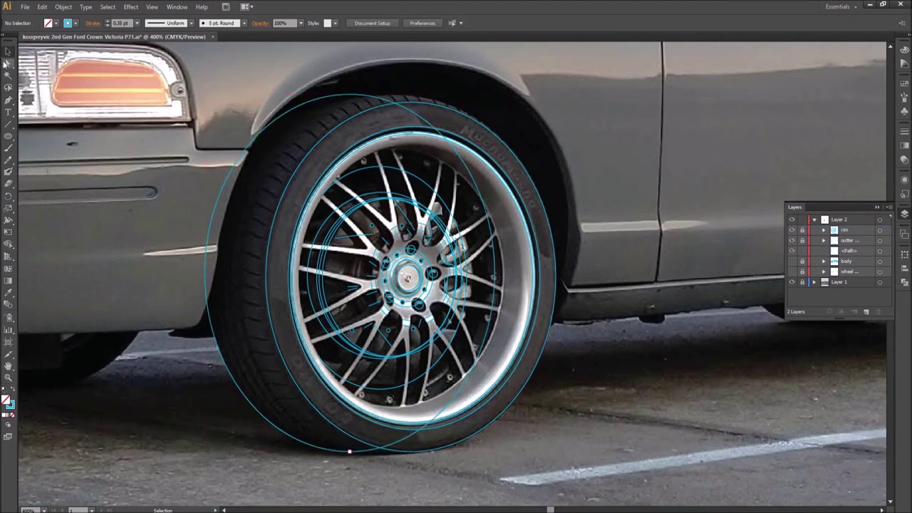
key("ctrl+z")
key("ctrl+z")
key("ctrl+z")
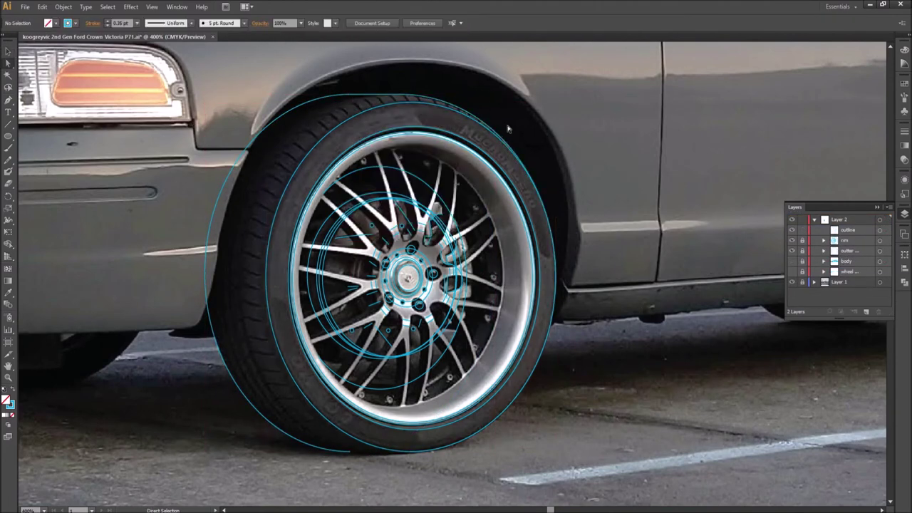
key("ctrl+z")
key("ctrl+z")
scroll(411, 452, "up", 1)
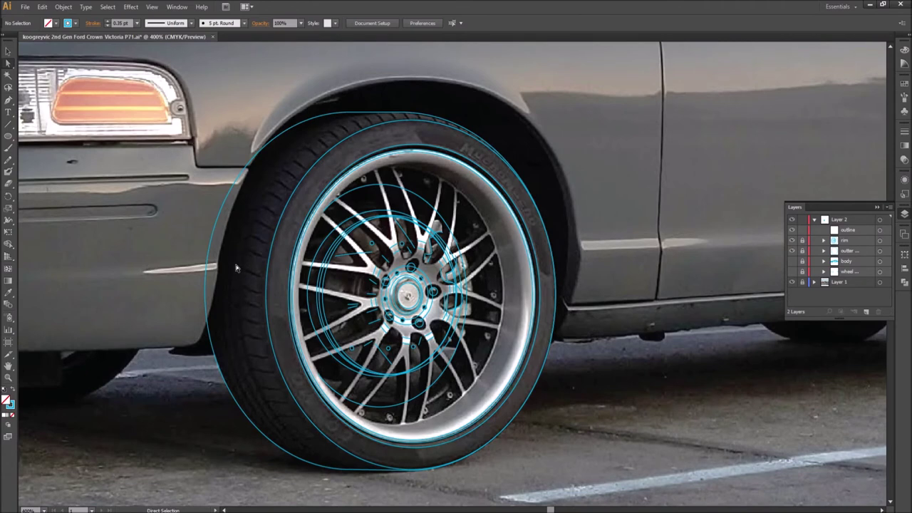
Step: Place several copies of the tyre's edge curve across the front tread as circumferential grooves
key("v")
key("ctrl+z")
key("ctrl+z")
key("ctrl+z")
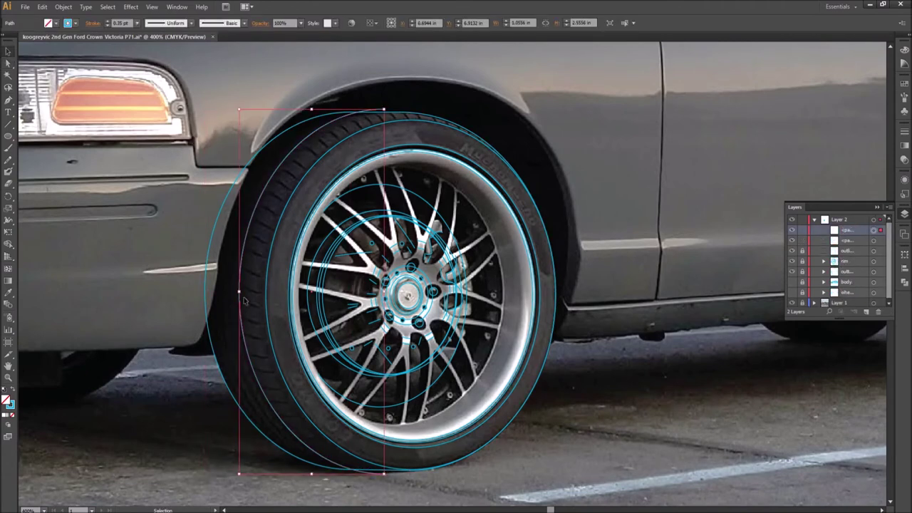
key("ctrl+z")
key("ctrl+z")
key("ctrl+z")
key("ctrl+z")
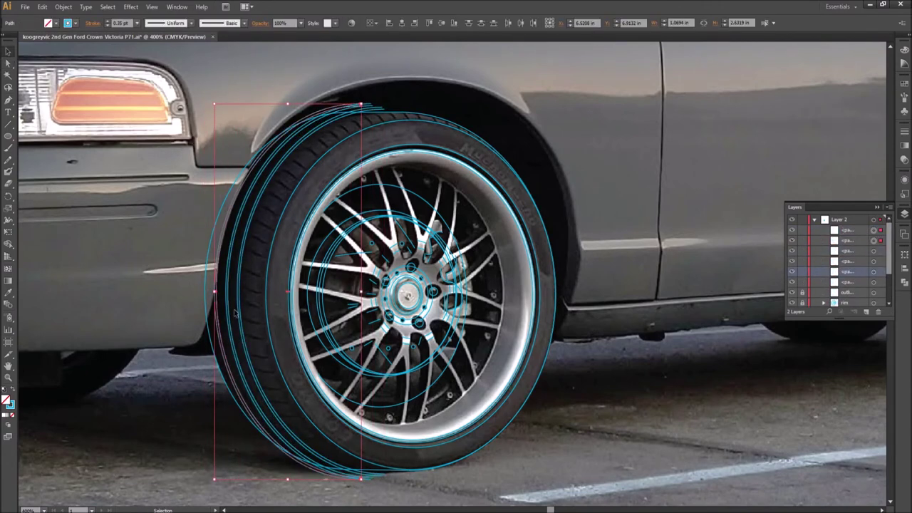
Step: Draw the first slanted groove lines across the outer band of the front tyre's tread
scroll(204, 303, "up", 1)
key("ctrl+shift+z")
key("ctrl+shift+z")
key("ctrl+shift+z")
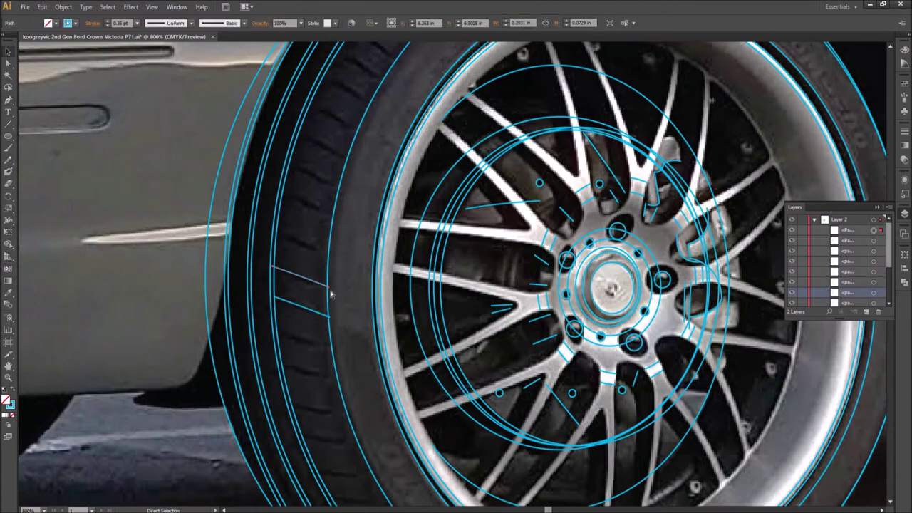
key("ctrl+g")
key("ctrl+shift+a")
Step: Repeat the slanted groove line up the tread and over the top of the front tyre, rotating copies to follow its curve
scroll(295, 226, "up", 5)
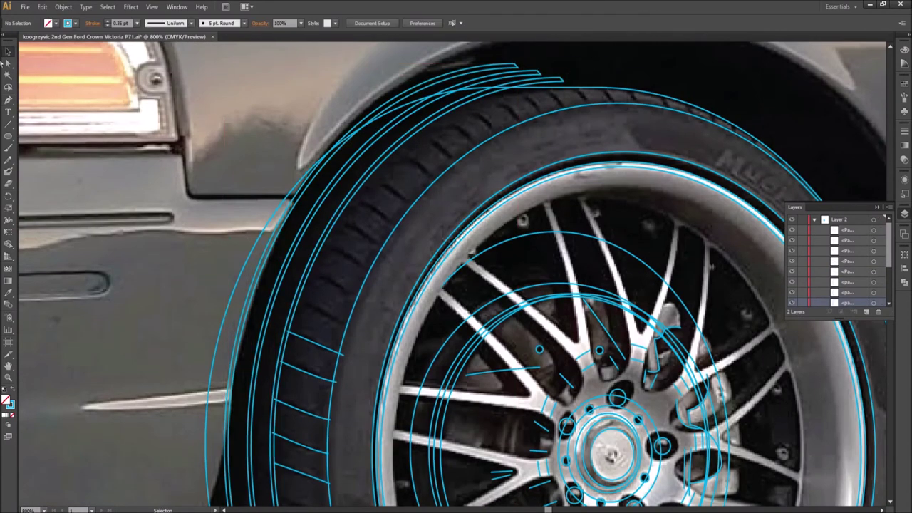
scroll(557, 234, "down", 1)
key("ctrl+d")
key("ctrl+d")
key("ctrl+d")
key("ctrl+d")
key("ctrl+d")
key("ctrl+d")
key("ctrl+d")
key("ctrl+d")
key("ctrl+d")
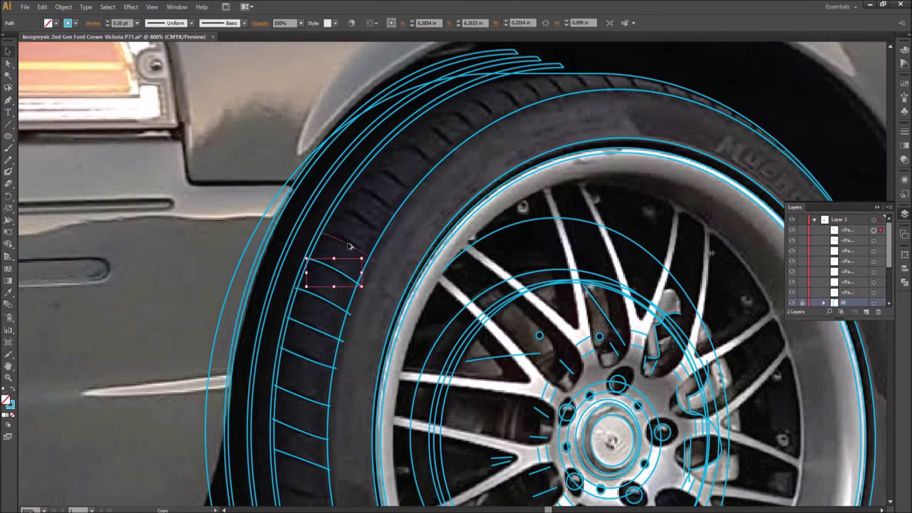
key("ctrl+d")
key("ctrl+d")
key("ctrl+d")
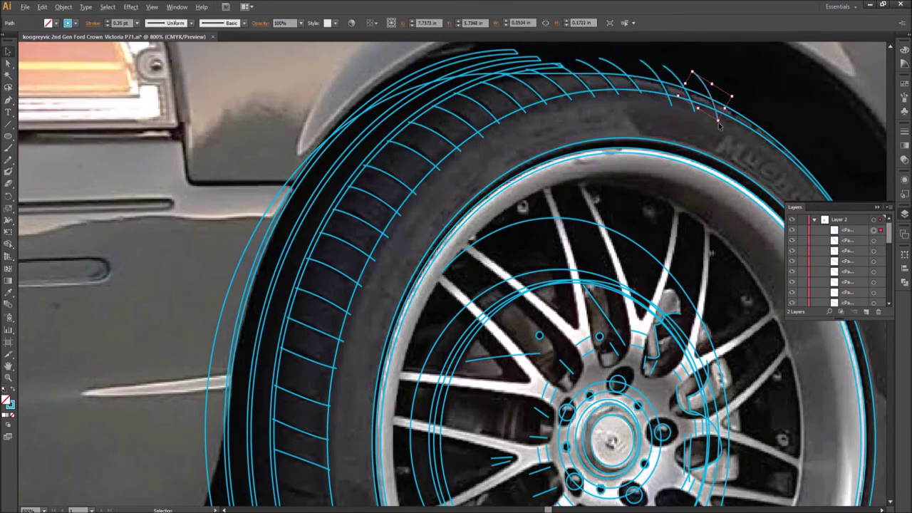
Step: Add the groove lines along the lower tread and collect the completed wheel in a group named front
scroll(802, 119, "down", 10)
left_click(360, 252)
left_click_drag(367, 279, 351, 252)
left_click_drag(349, 251, 344, 215)
left_click(412, 327)
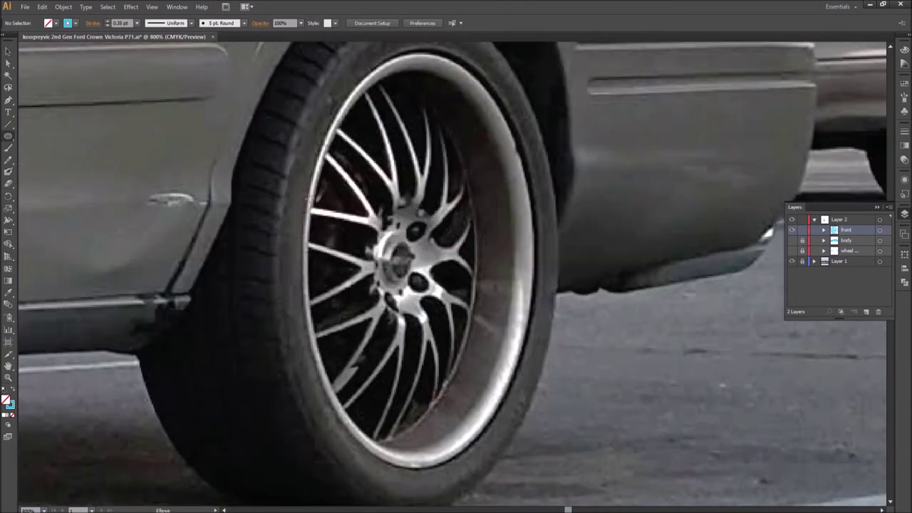
Step: Fit ellipses to the rear wheel's rim edges and to the outer boundary of its spokes
left_click(9, 136)
left_click_drag(305, 59, 531, 464)
key("v")
left_click_drag(584, 110, 579, 119)
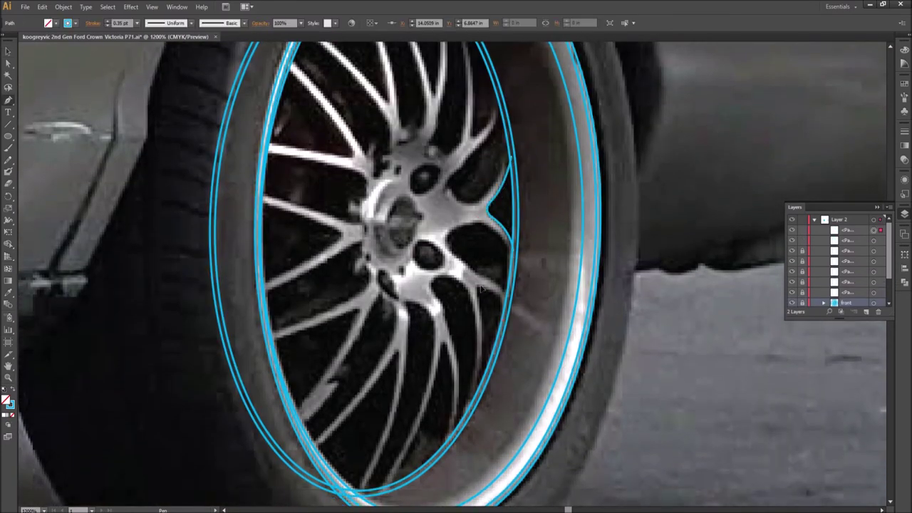
Step: Trace the V-shaped gaps within the rear wheel's spoke pairs with the Pen tool
left_click_drag(442, 345, 454, 365)
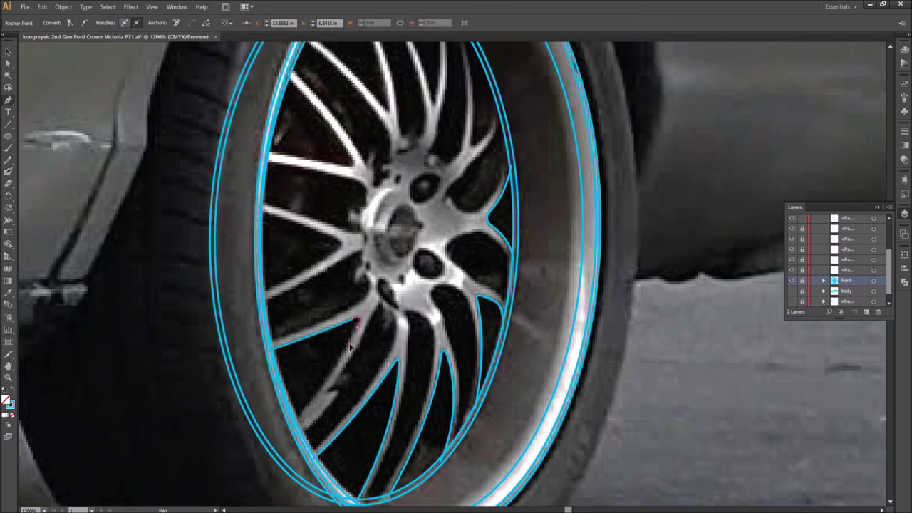
scroll(350, 346, "up", 3)
left_click(344, 340)
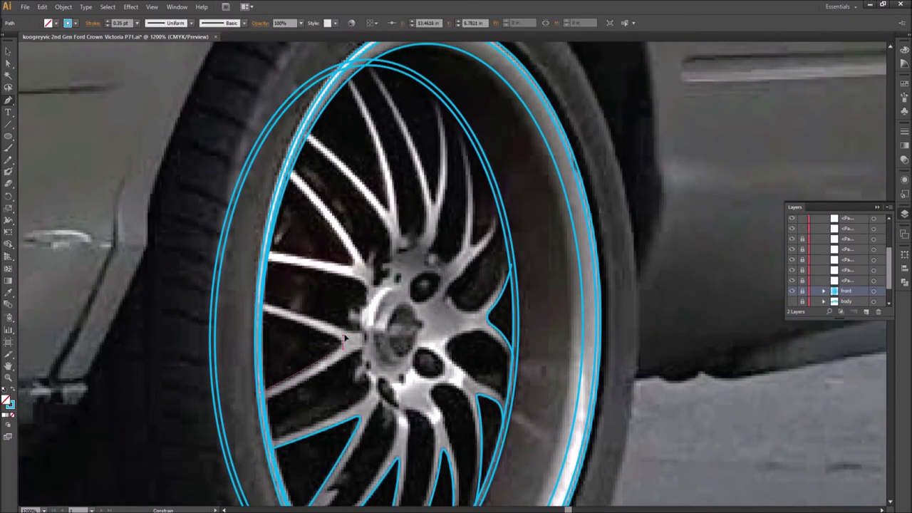
left_click_drag(349, 267, 337, 265)
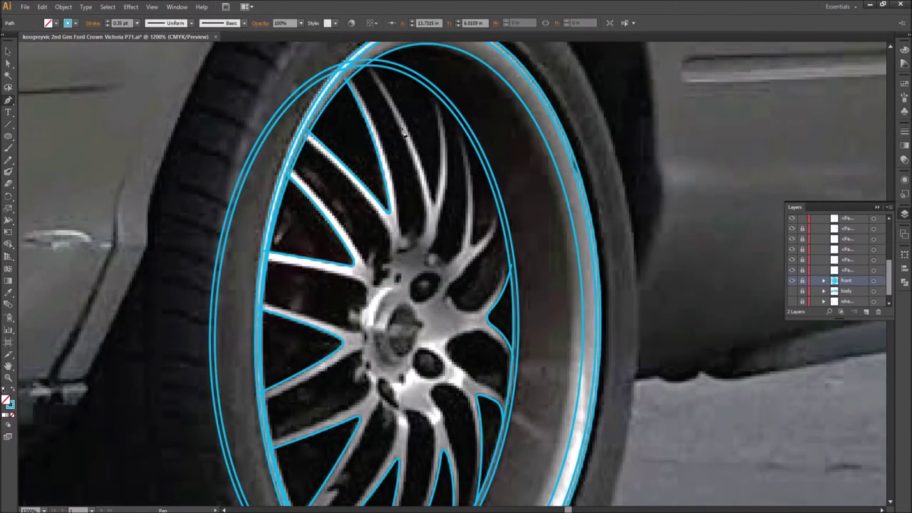
left_click(459, 122)
left_click_drag(471, 241, 480, 247)
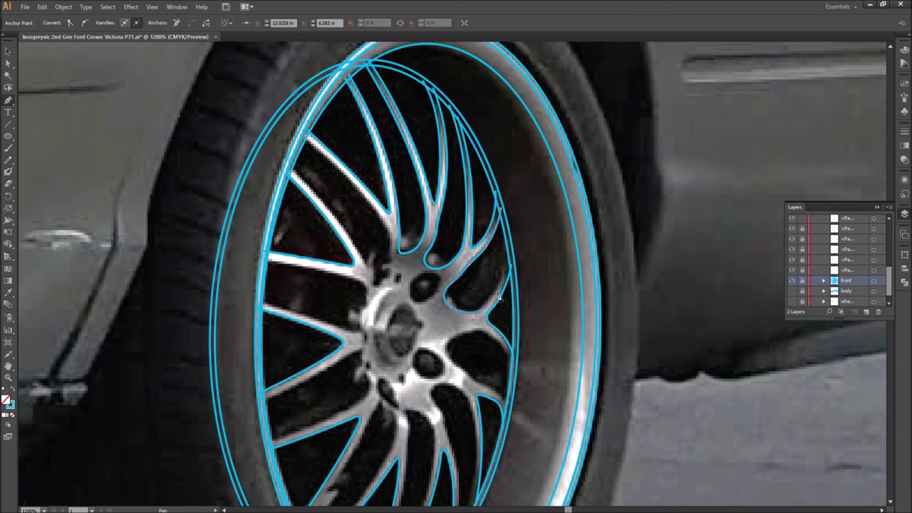
Step: Trace the rounded gaps between neighbouring spoke pairs around the rear hub with the Pen tool
left_click(890, 502)
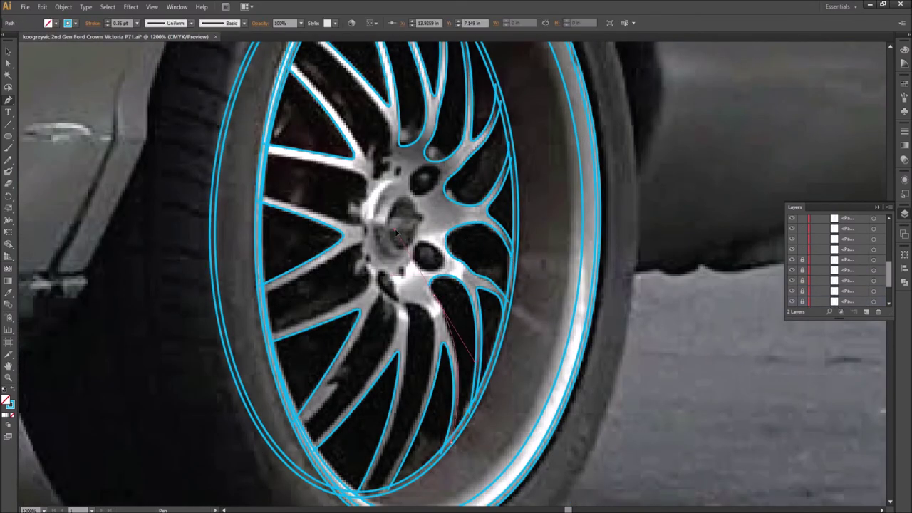
left_click(450, 329)
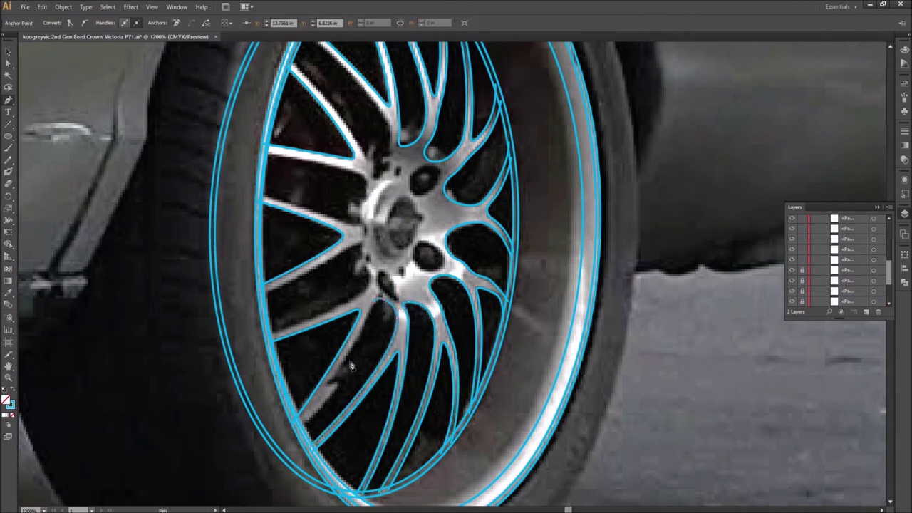
left_click(370, 267)
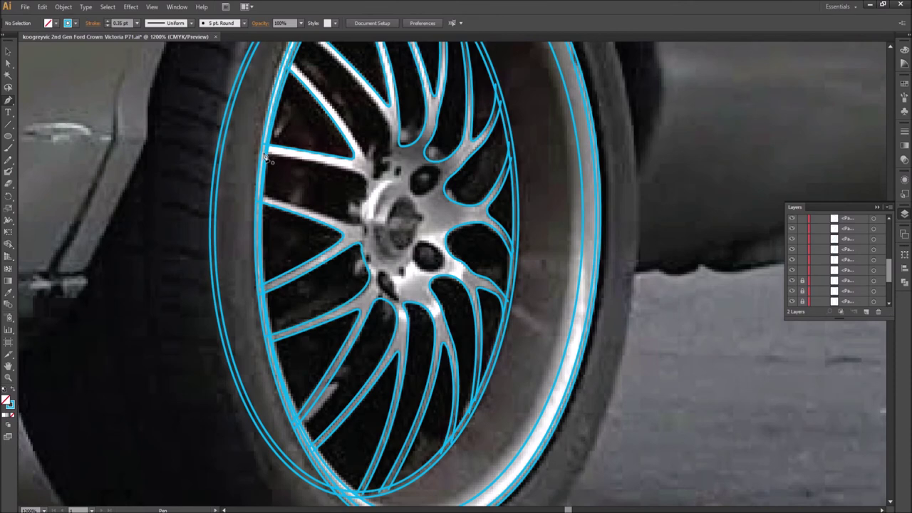
left_click(364, 205)
left_click(394, 260)
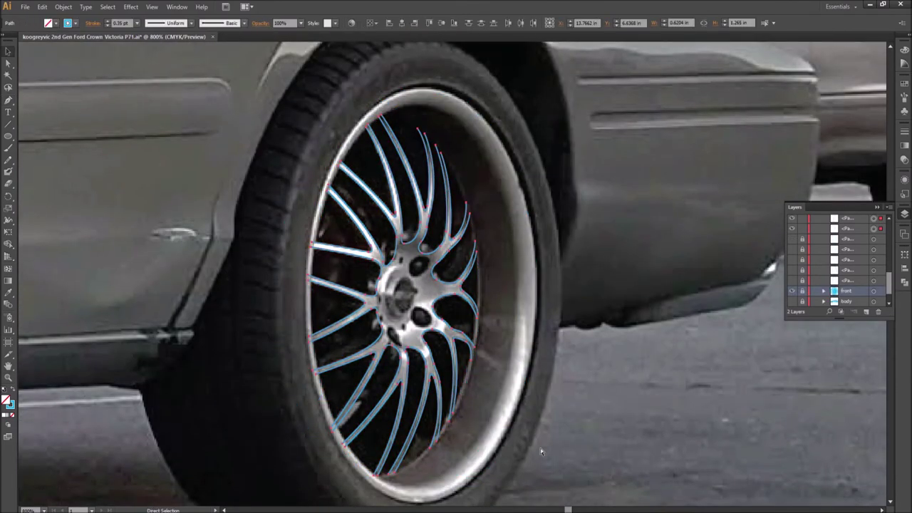
Step: Group the rear spoke outlines, join their open ends at the rim, and lock the result
right_click(436, 136)
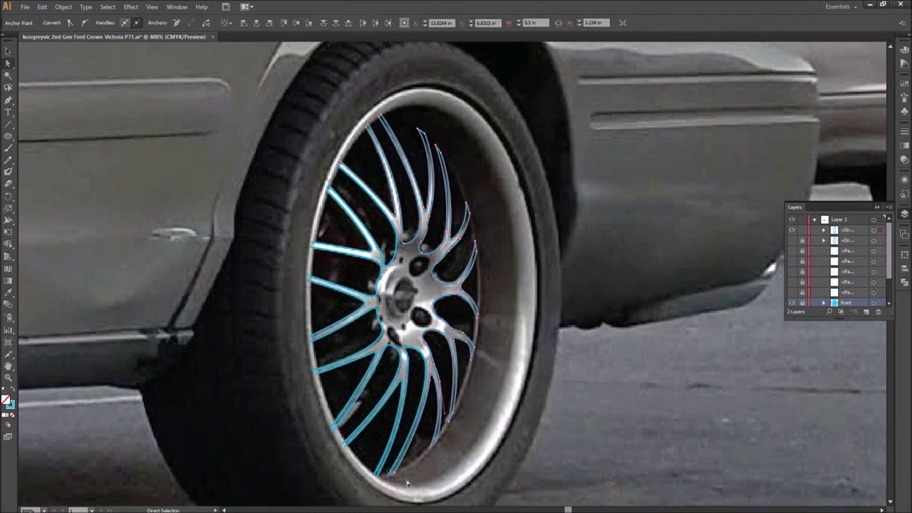
right_click(332, 231)
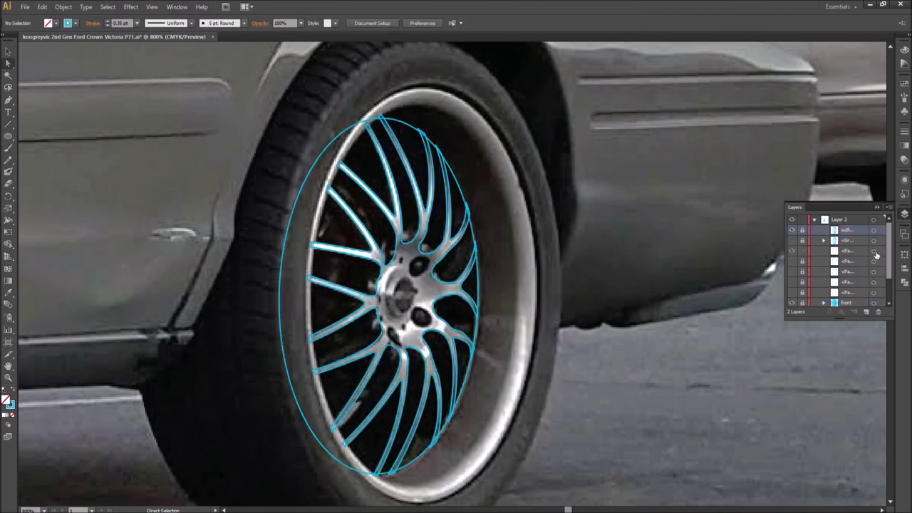
key("v")
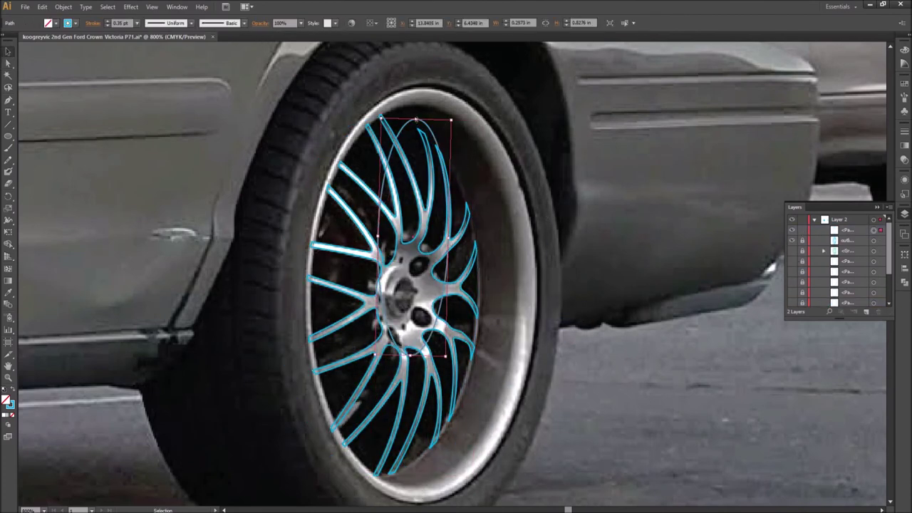
Step: Fit two concentric rings around the rear hub and outline its centre cap with smaller ellipses
key("ctrl+z")
key("ctrl+d")
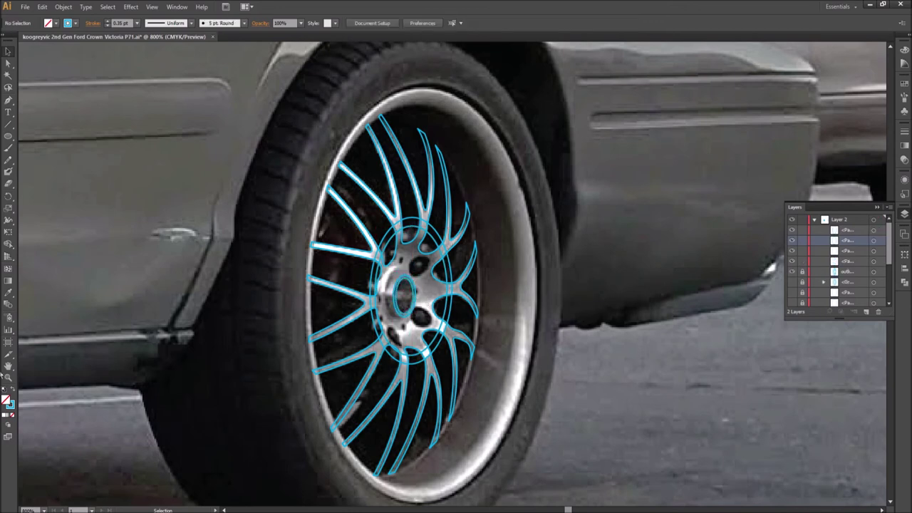
key("ctrl+z")
key("ctrl+plus")
key("ctrl+shift+a")
key("a")
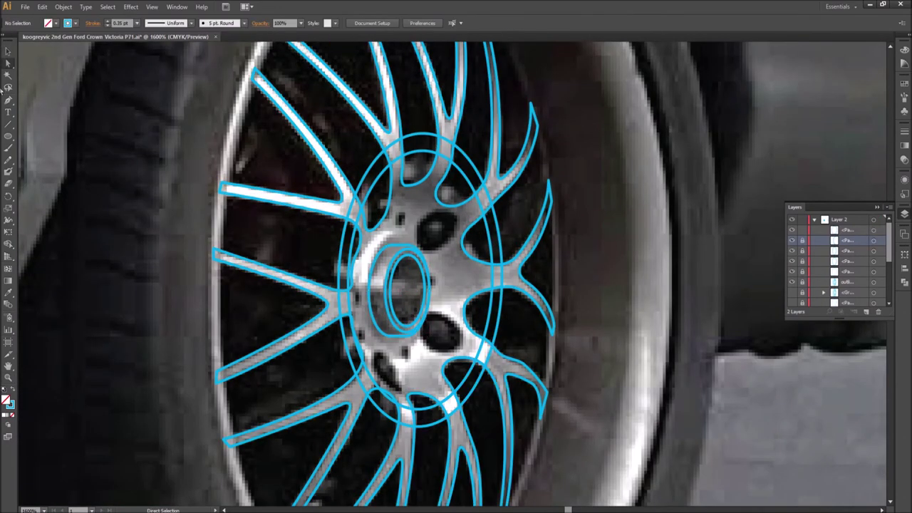
Step: Fit a tilted ellipse around the raised area behind the rear wheel's centre cap and duplicate it in place
left_click(498, 289)
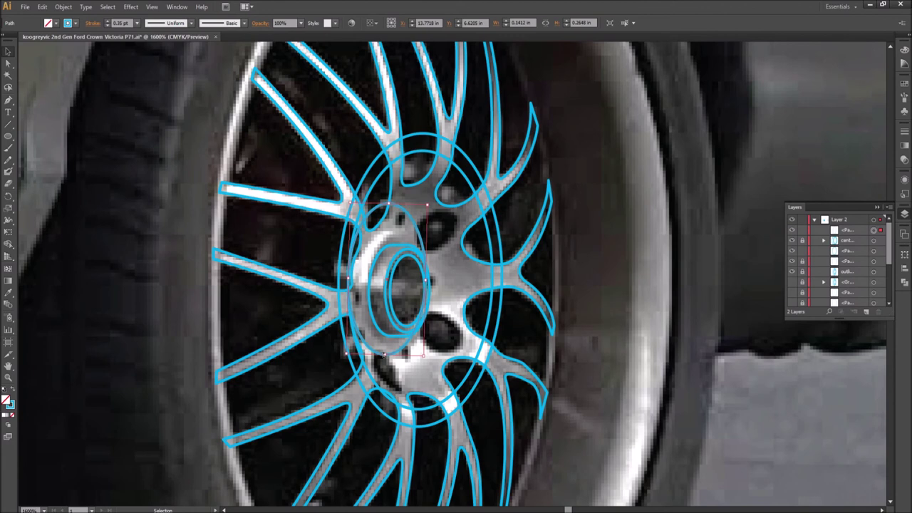
key("ctrl+f")
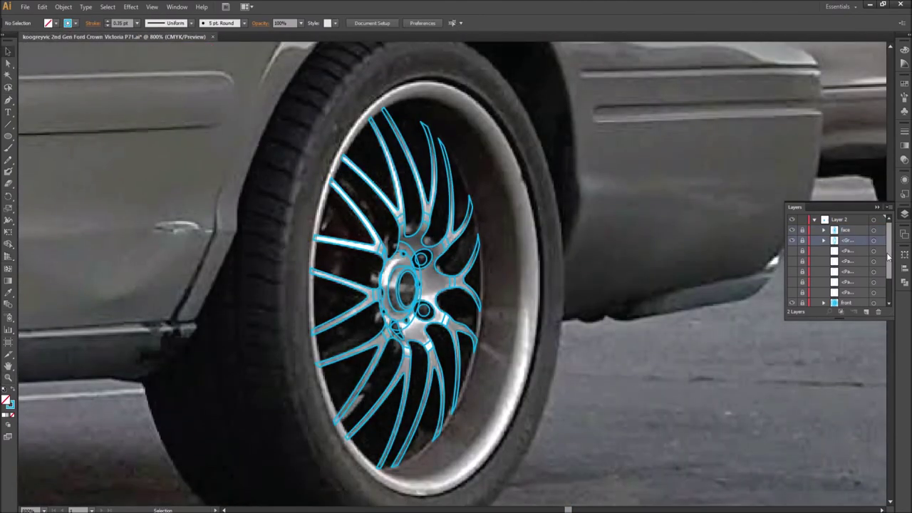
Step: Select the offset copy of the rear spoke-gap outlines and delete its surplus segments among the lower spokes
left_click(875, 240)
key("ctrl+plus")
key("a")
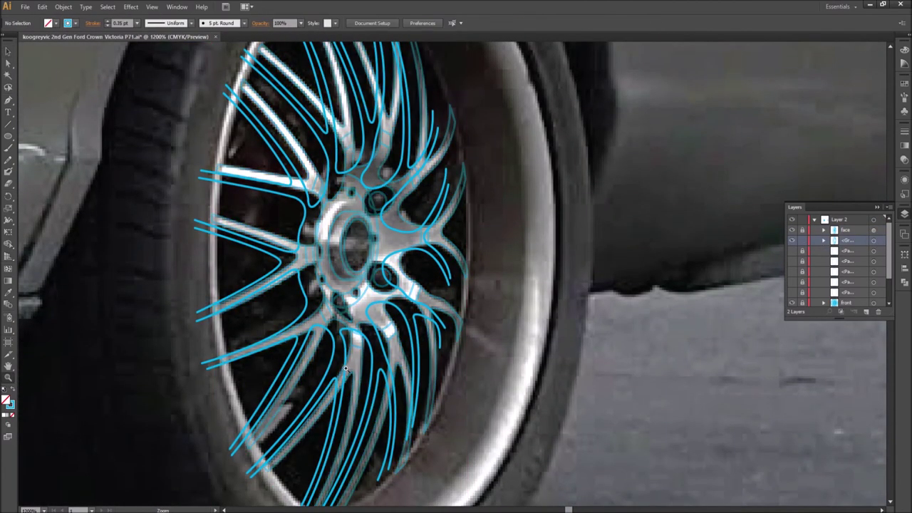
key("ctrl+plus")
left_click_drag(441, 214, 250, 475)
left_click_drag(434, 290, 434, 375)
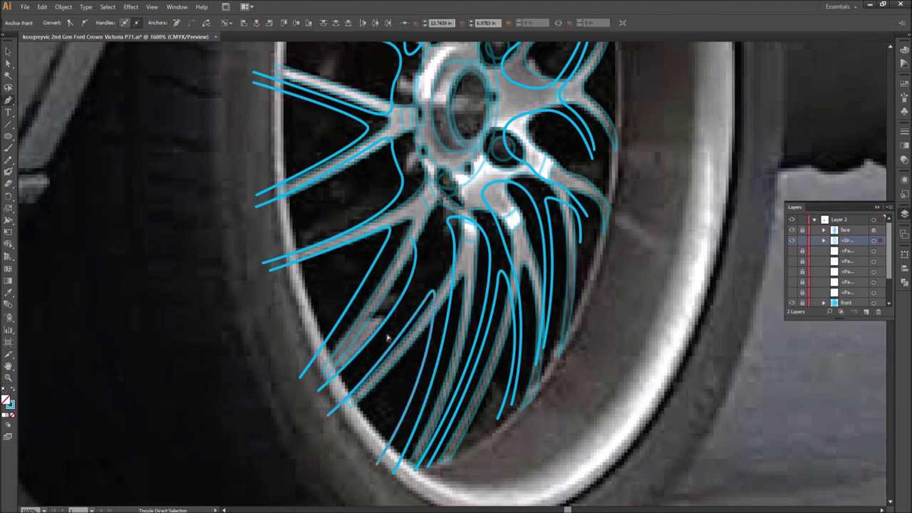
key("Delete")
key("p")
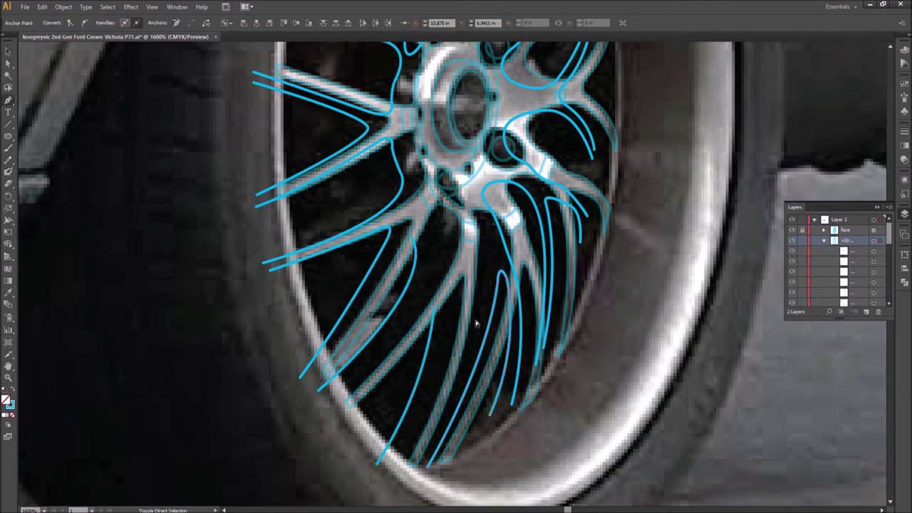
Step: Shift the offset gap outlines on the rear wheel's left side outward past the rim and join their open ends
scroll(563, 417, "up", 1)
scroll(362, 209, "up", 1)
key("a")
left_click(402, 230)
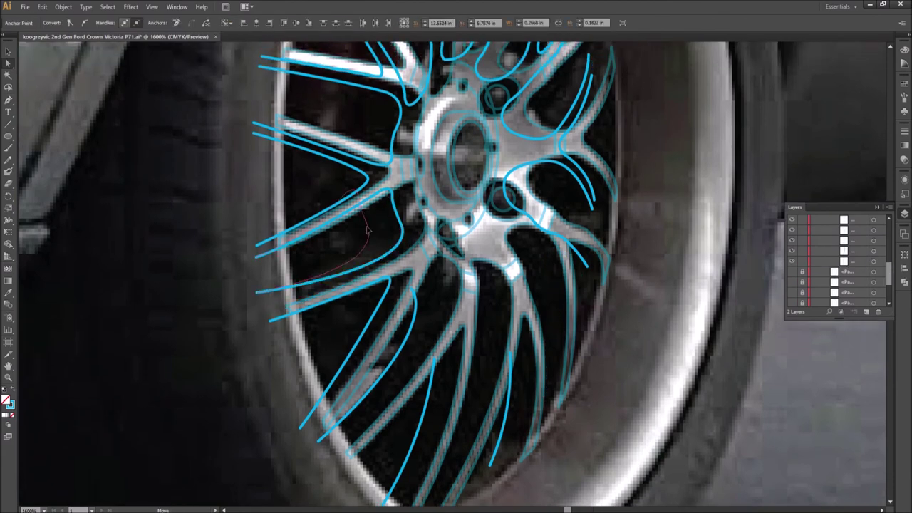
scroll(325, 259, "up", 3)
left_click_drag(255, 361, 214, 349)
scroll(382, 239, "up", 1)
left_click_drag(382, 239, 343, 248)
key("v")
scroll(318, 271, "down", 1)
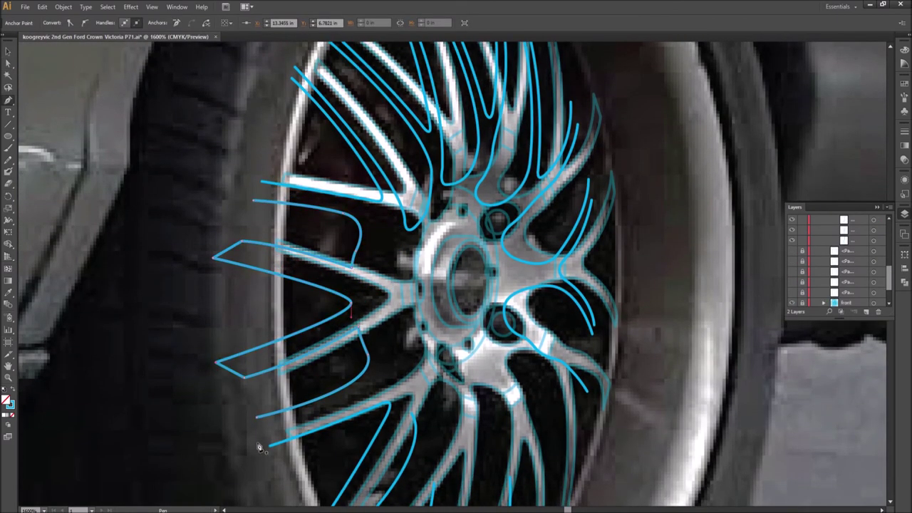
Step: Isolate the offset spoke-gap group, close its upper-left outlines at the rim, and remove surplus paths on the right
scroll(317, 264, "up", 3)
double_click(318, 261)
scroll(336, 193, "up", 1)
key("a")
scroll(289, 174, "up", 4)
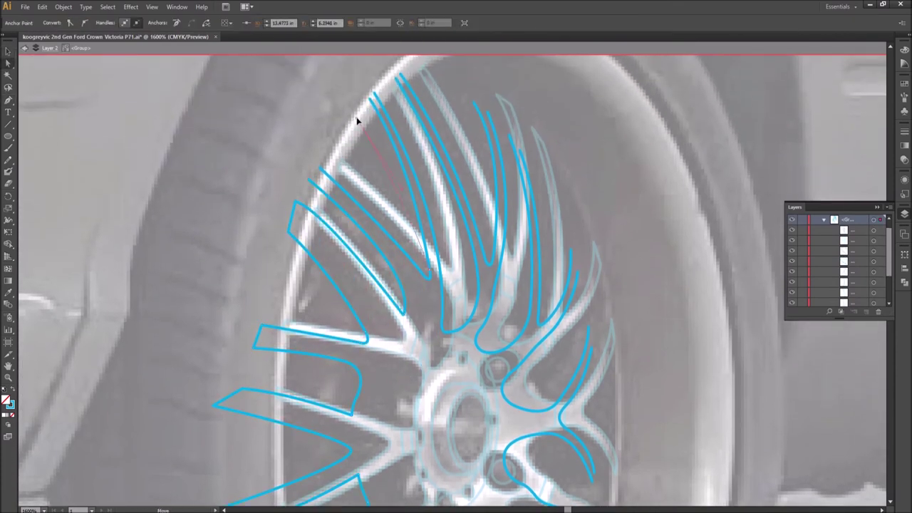
left_click(422, 249)
scroll(458, 136, "up", 2)
double_click(542, 204)
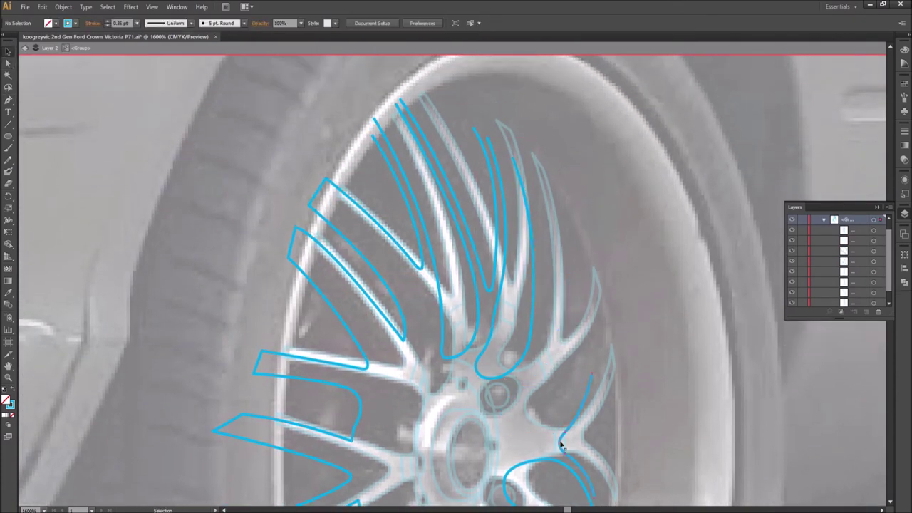
Step: Delete the rounded hub-side curves from the upper gap outlines and redraw the missing edges with the Pen tool
left_click(480, 320)
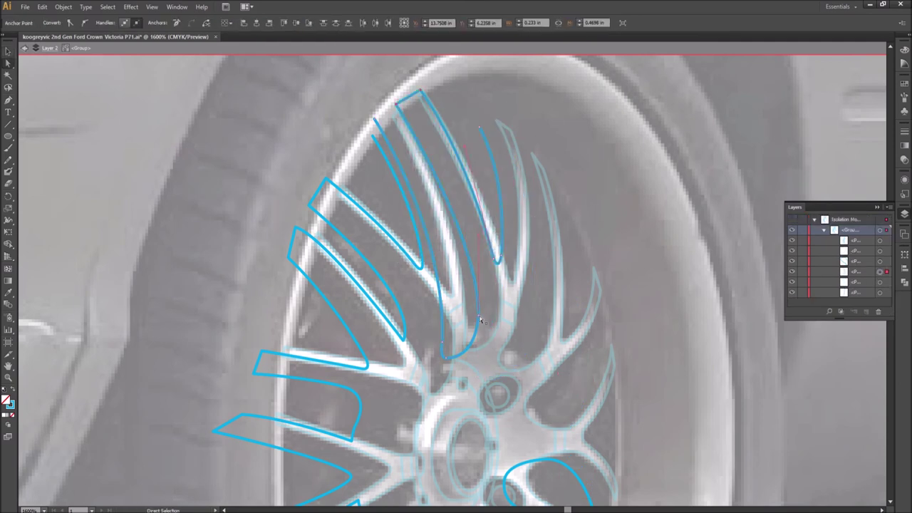
key("Delete")
key("p")
left_click(461, 283)
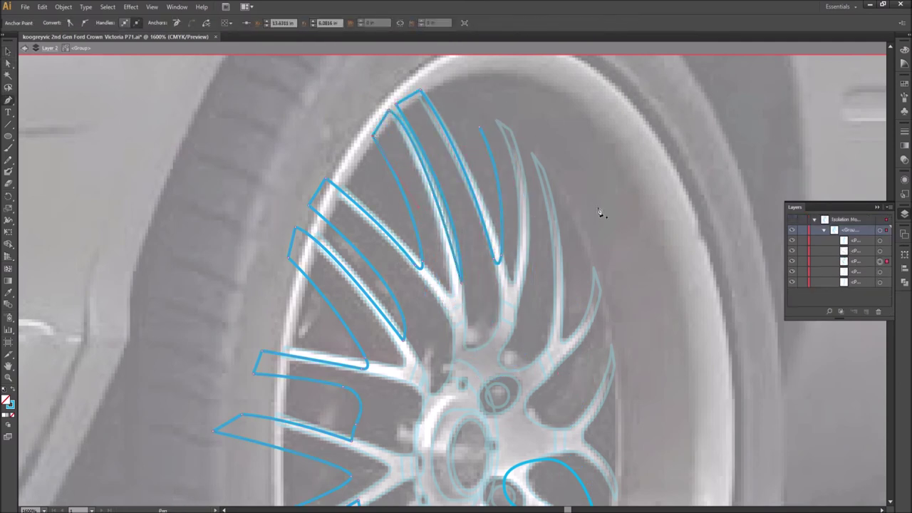
key("p")
left_click_drag(530, 153, 519, 178)
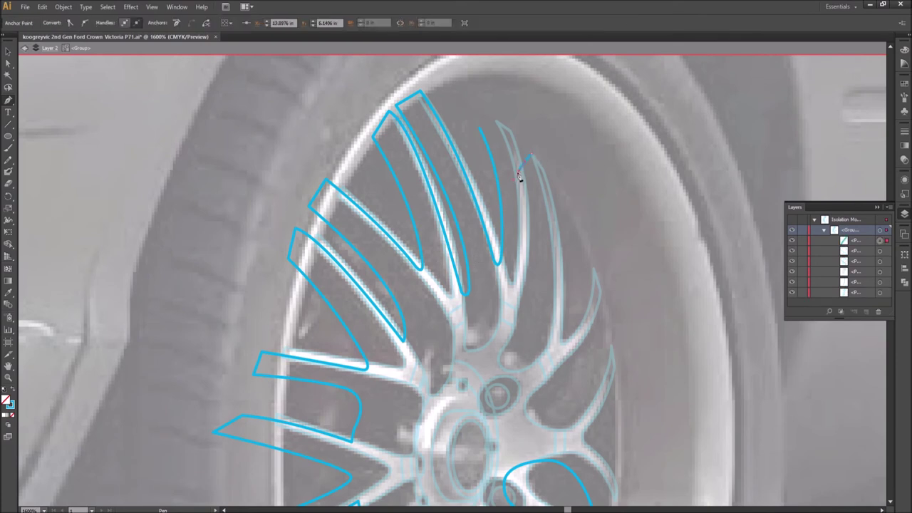
Step: Redraw and close the offset gap outlines along the upper-right spokes with the Pen tool
scroll(539, 122, "down", 1)
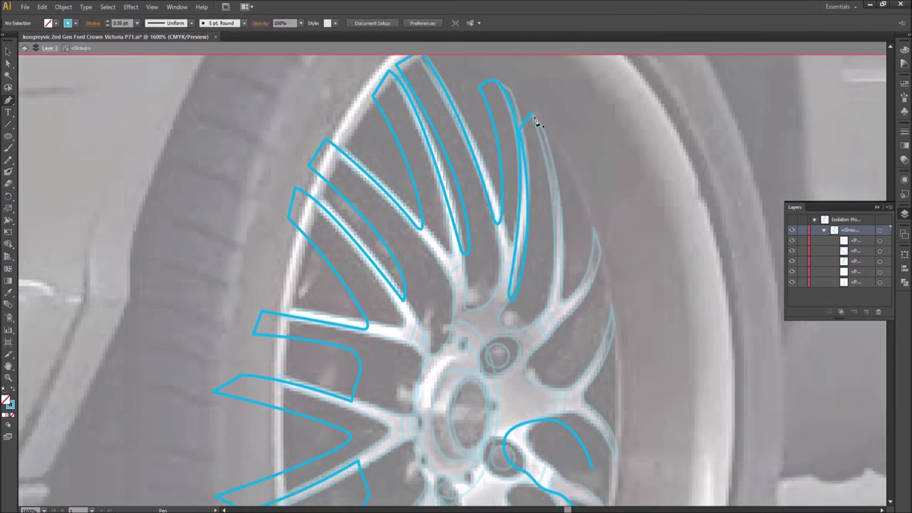
left_click(595, 269)
left_click(527, 388)
left_click(531, 358)
scroll(609, 441, "down", 1)
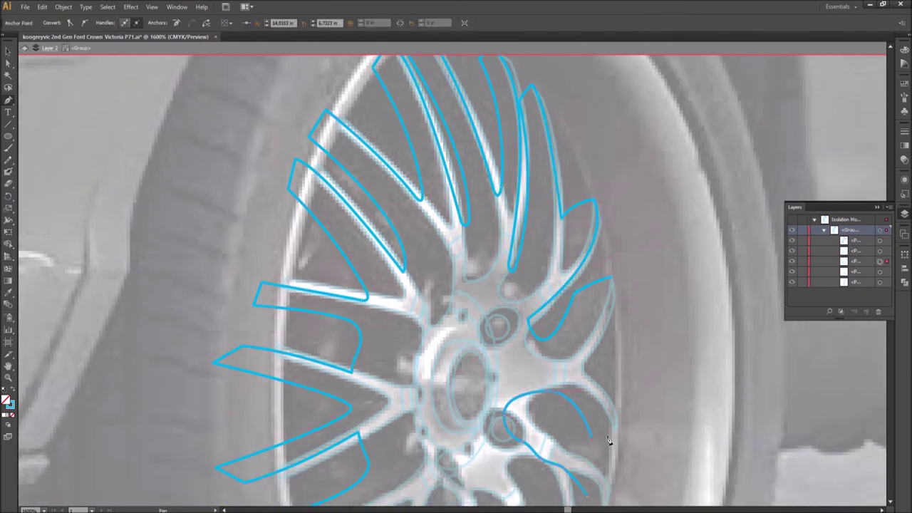
scroll(614, 286, "down", 5)
left_click_drag(424, 461, 477, 362)
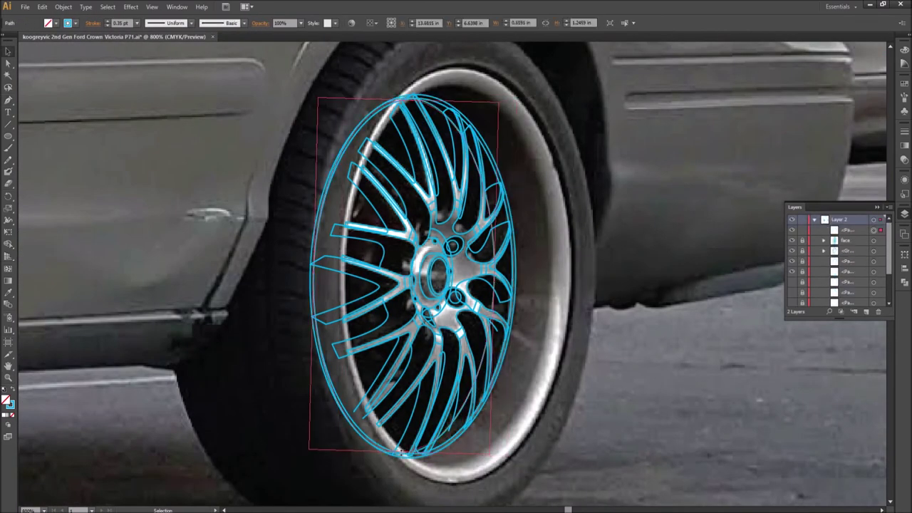
Step: Reshape the offset outlines of the gaps right of the hub and connect them to the spokes near the rim
key("ctrl+shift+a")
left_click(8, 63)
key("ctrl+plus")
key("ctrl+plus")
left_click(456, 249)
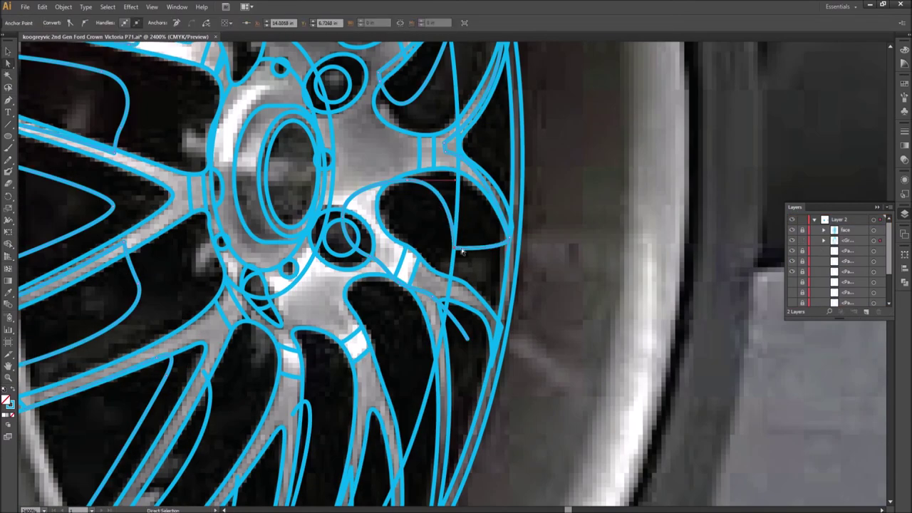
key("ctrl+shift+a")
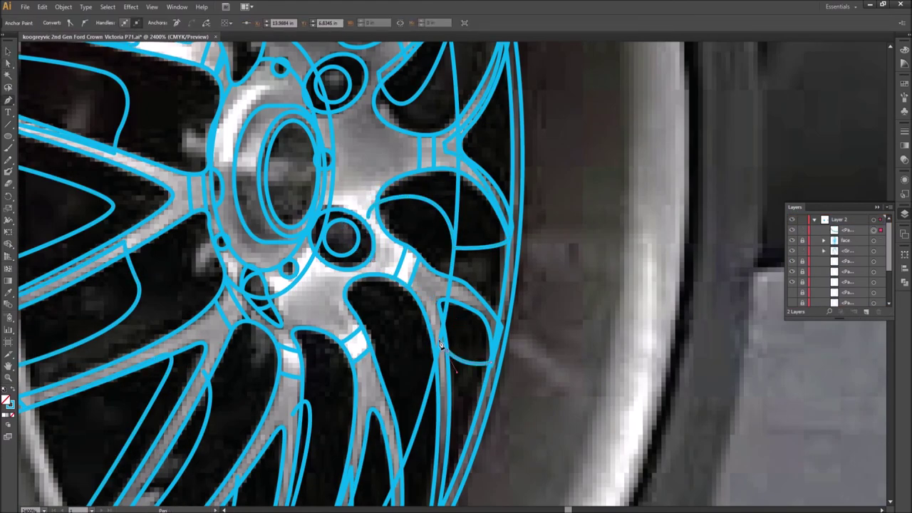
Step: Trace the depth edges of the lower-right spoke gaps down to the rim with the Pen tool
scroll(391, 250, "down", 5)
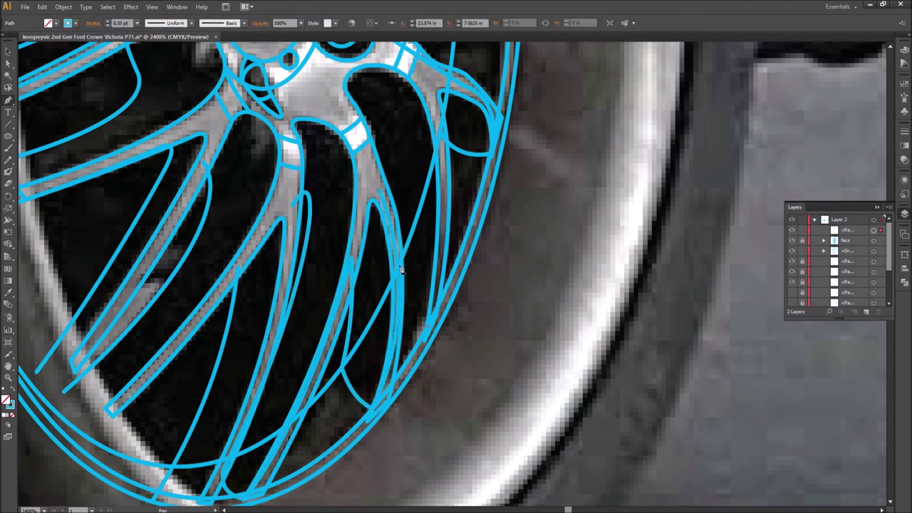
scroll(370, 285, "up", 1)
left_click_drag(363, 154, 311, 151)
key("ctrl+shift+a")
scroll(344, 247, "down", 2)
scroll(311, 405, "up", 2)
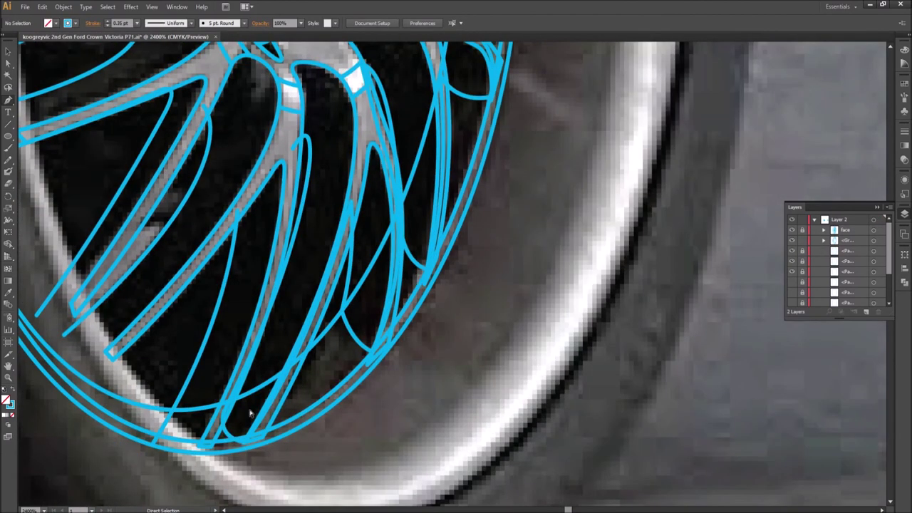
Step: Close the depth outlines of the bottom and lower-left spoke gaps against the rim ellipse
left_click_drag(194, 406, 212, 452)
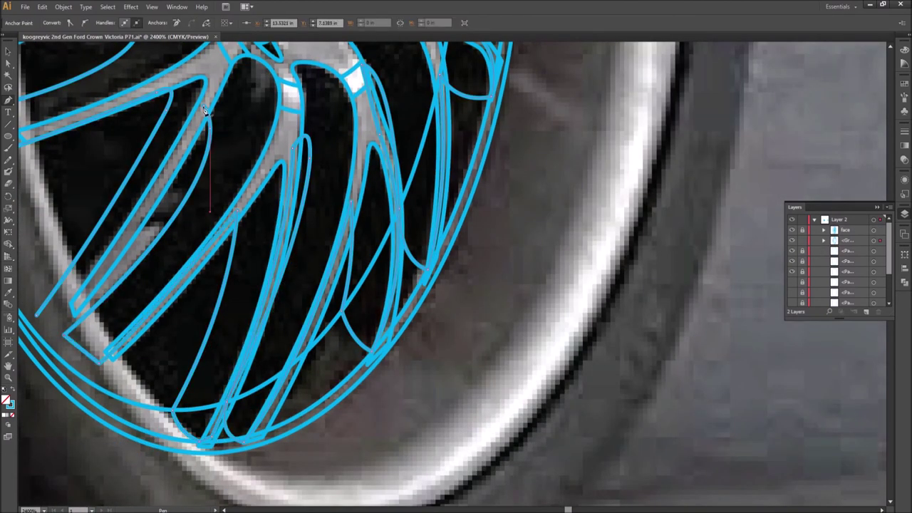
scroll(66, 340, "down", 2)
scroll(358, 91, "up", 3)
left_click(357, 92, "ctrl")
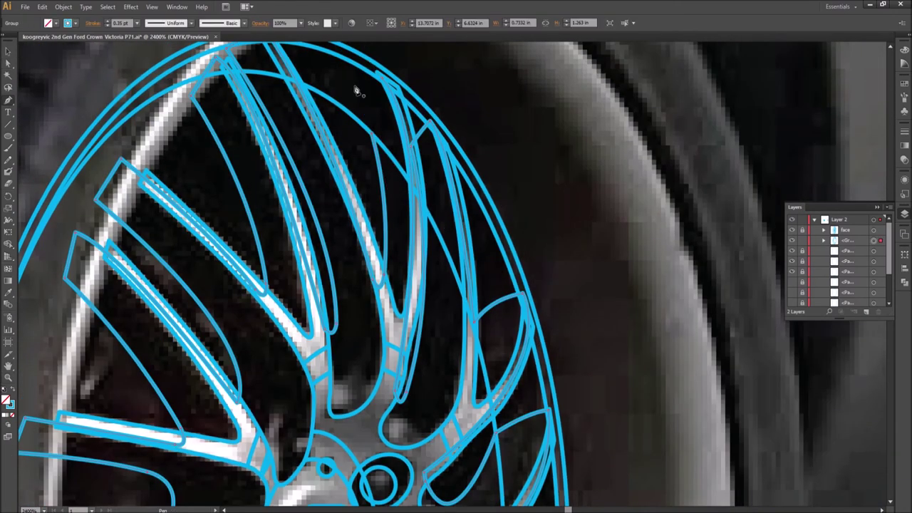
scroll(228, 84, "up", 1)
scroll(221, 80, "down", 3)
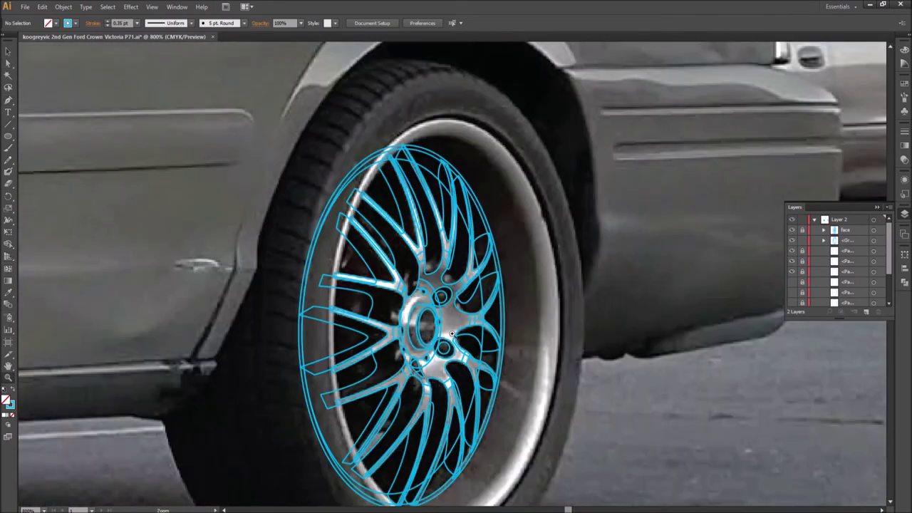
scroll(376, 319, "up", 1)
Step: Combine the rear spokes and rim rings into one group clipped to the rim's opening and lock it
key("backslash")
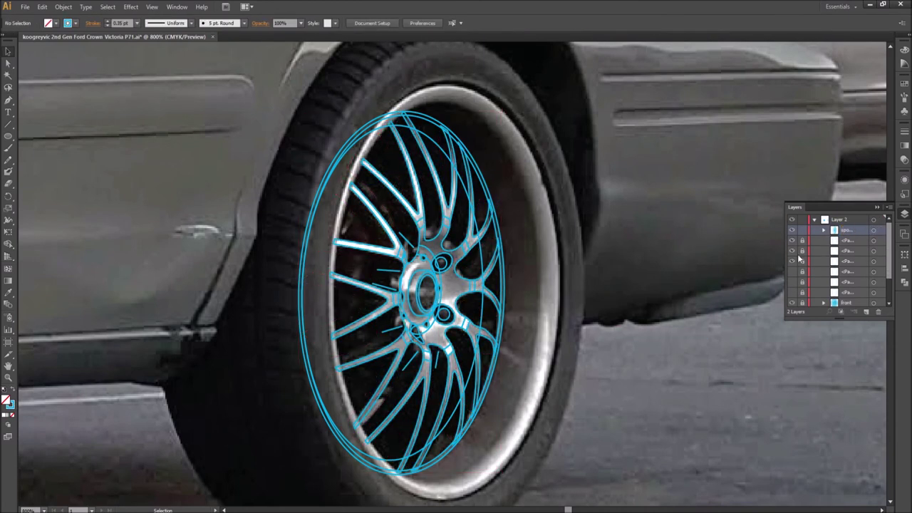
key("ctrl+a")
right_click(618, 256)
left_click(641, 302)
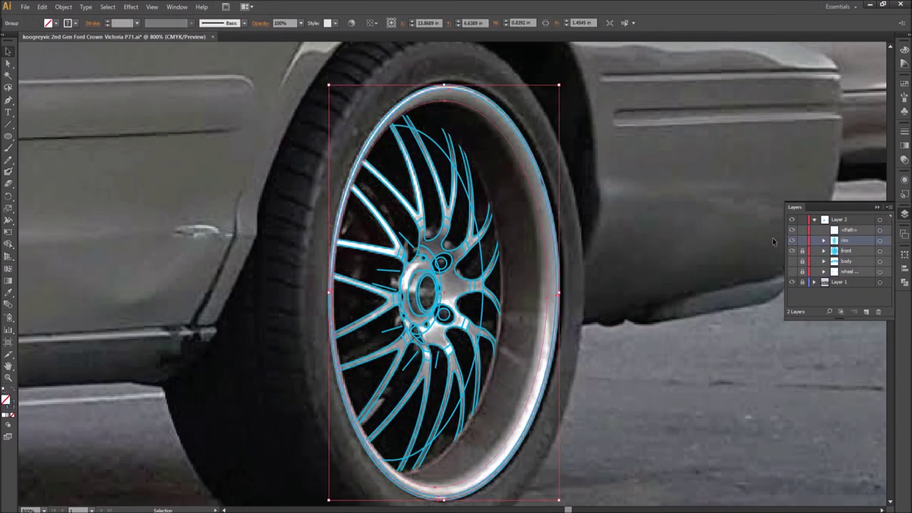
left_click(802, 240)
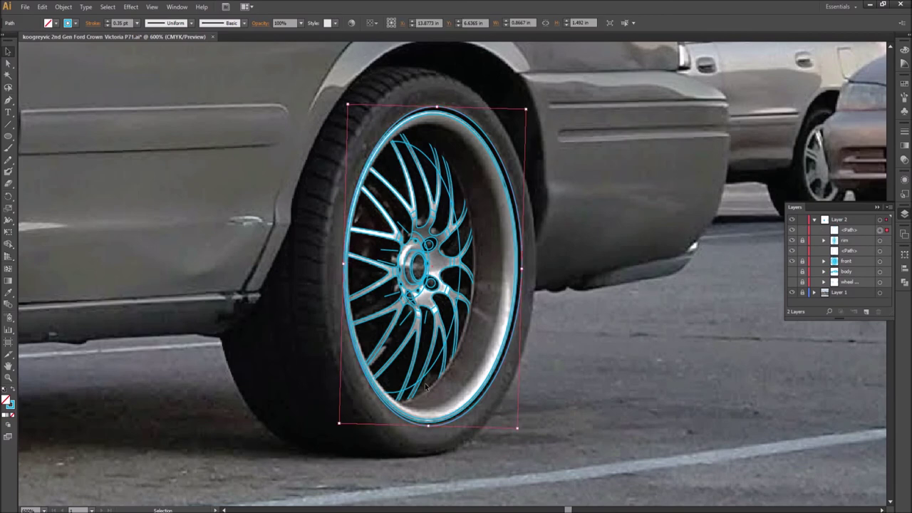
Step: Enlarge the ellipse around the rear rim to fit the outer edge of the tire's sidewall
left_click_drag(522, 268, 537, 271)
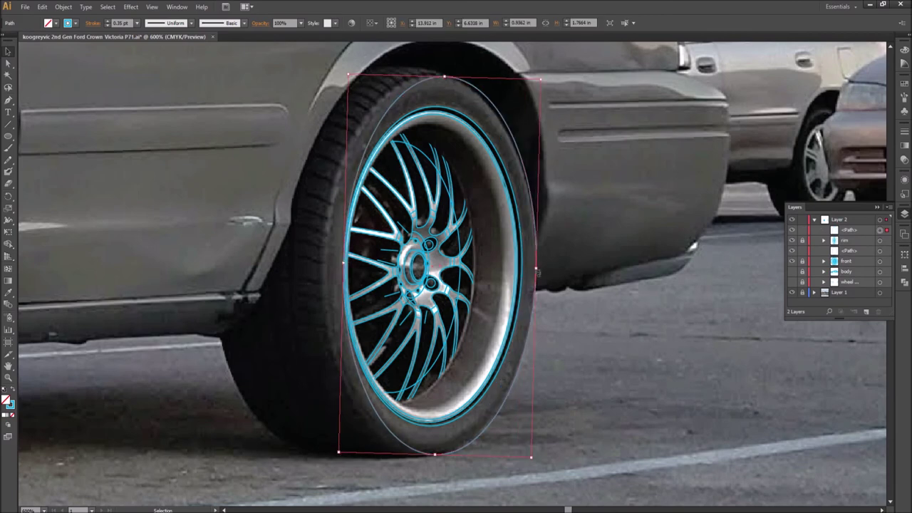
left_click_drag(323, 266, 323, 267)
key("ctrl+shift+a")
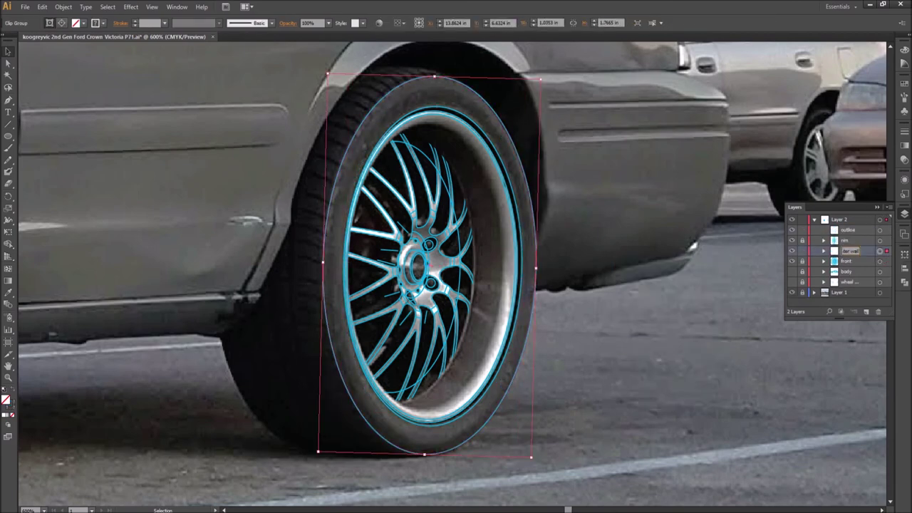
Step: Copy the sidewall ellipse to the tire's inner side and join both ellipses into one full tire outline
key("ctrl+c")
key("ctrl+f")
left_click_drag(352, 251, 242, 252)
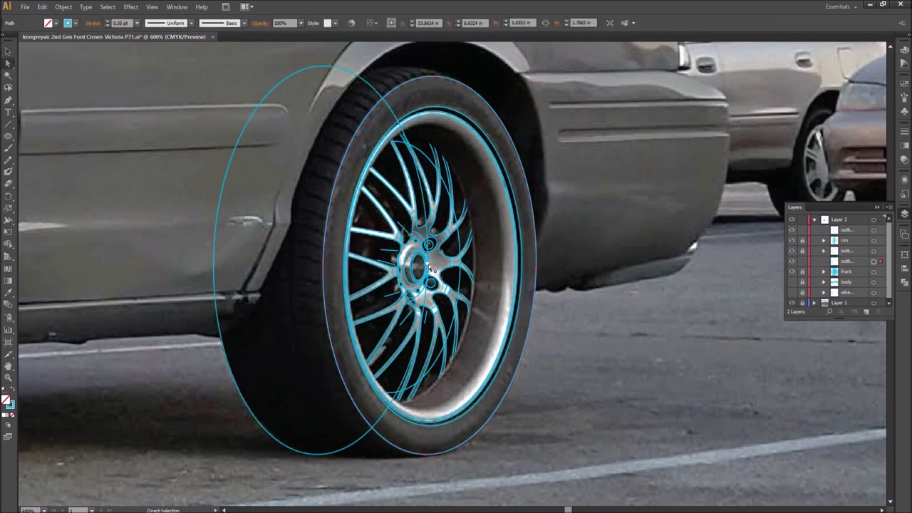
key("a")
left_click(433, 72)
key("ctrl+y")
key("ctrl+y")
left_click(423, 453)
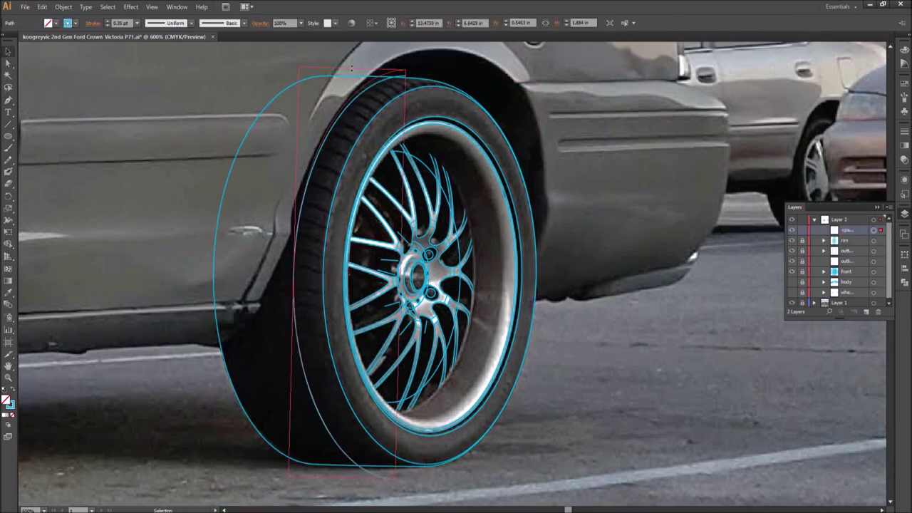
Step: Duplicate the tread groove curve across the rear tire's width at equal spacing
left_click_drag(338, 257, 310, 257)
key("ctrl+d")
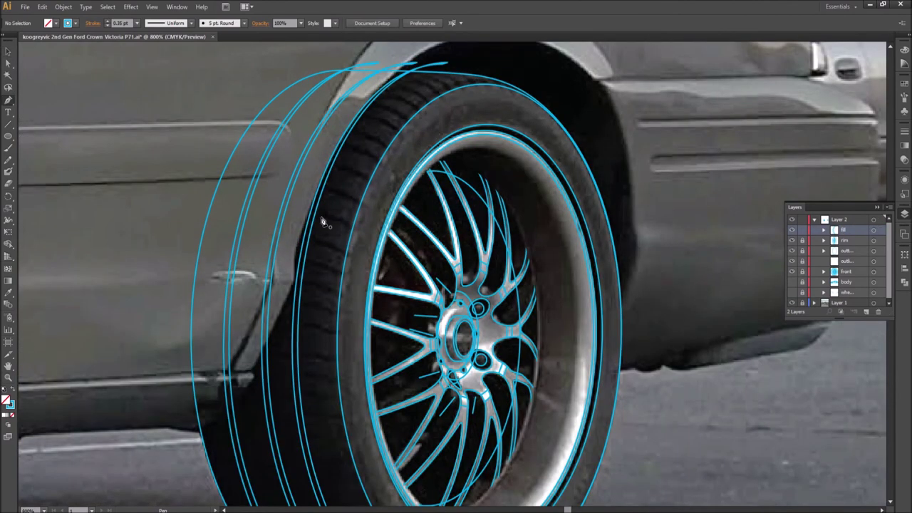
Step: Draw the short crosswise tread grooves along the rear tire's outer shoulder from top to bottom with the Pen tool
left_click(349, 201)
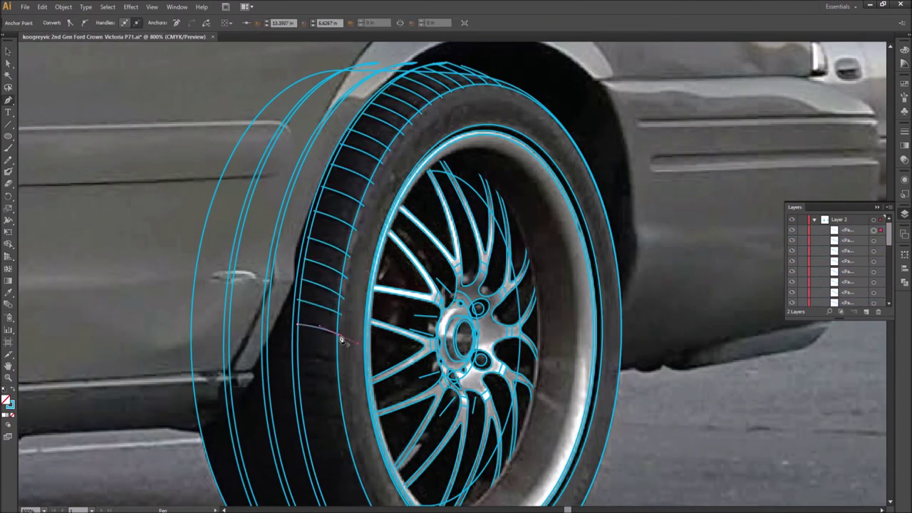
key("Escape")
scroll(299, 299, "down", 3)
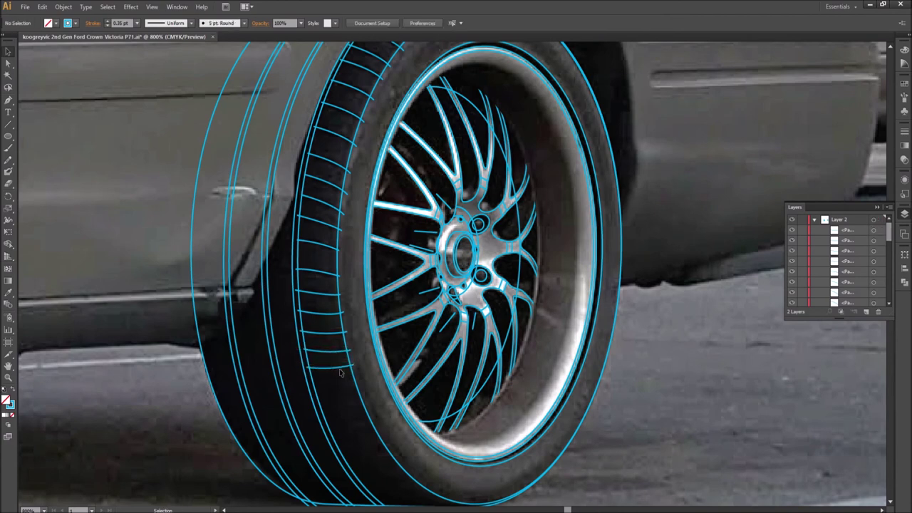
scroll(389, 441, "down", 1)
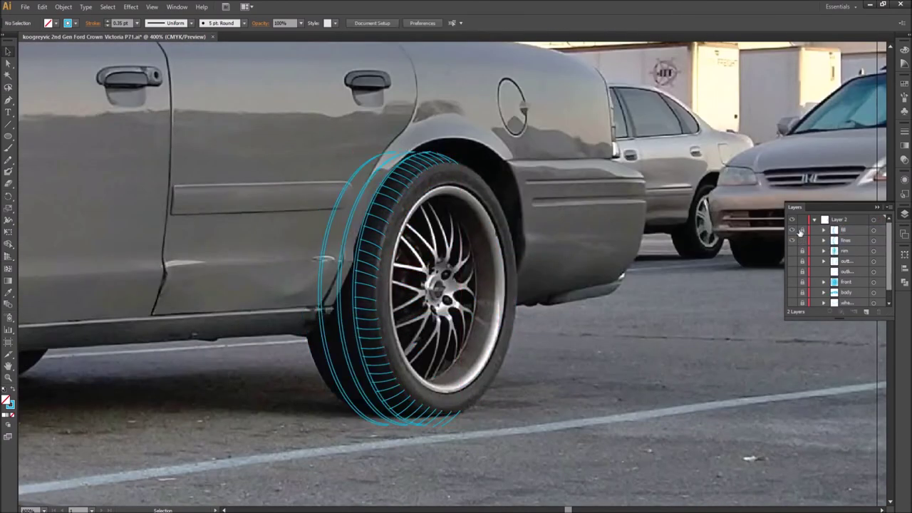
Step: Group the rear wheel artwork as "back" and combine it with the front wheel in a "wheels" group
left_click(849, 244)
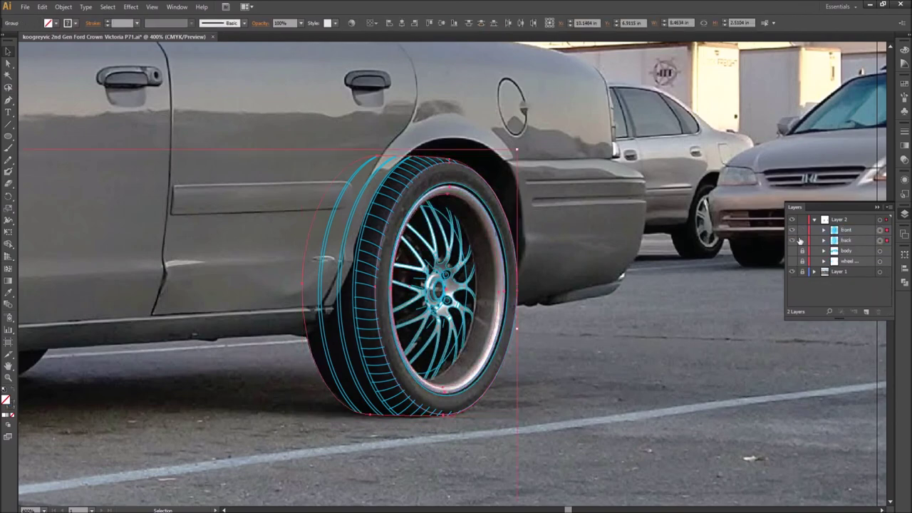
scroll(456, 275, "up", 1)
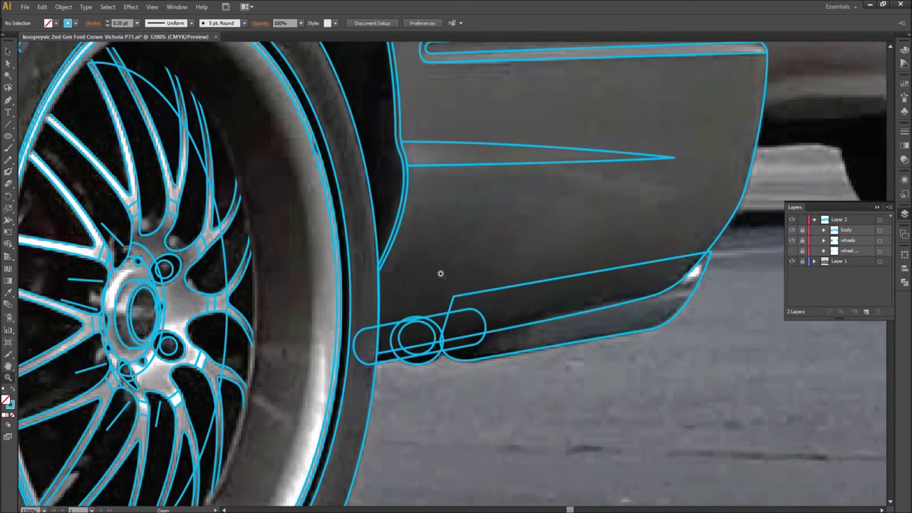
scroll(439, 271, "down", 2)
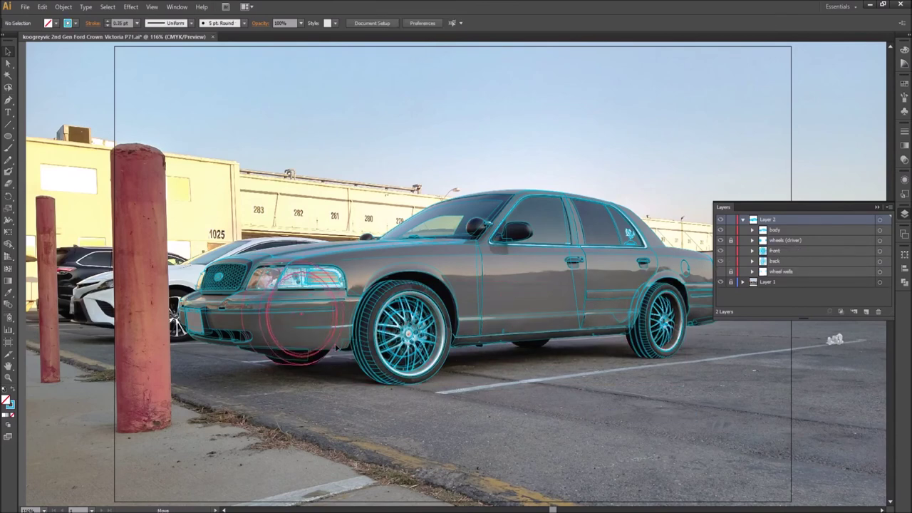
Step: Position the copied front wheel beneath the front bumper to match the passenger-side tire in the photo
left_click_drag(335, 348, 333, 368)
left_click(710, 376)
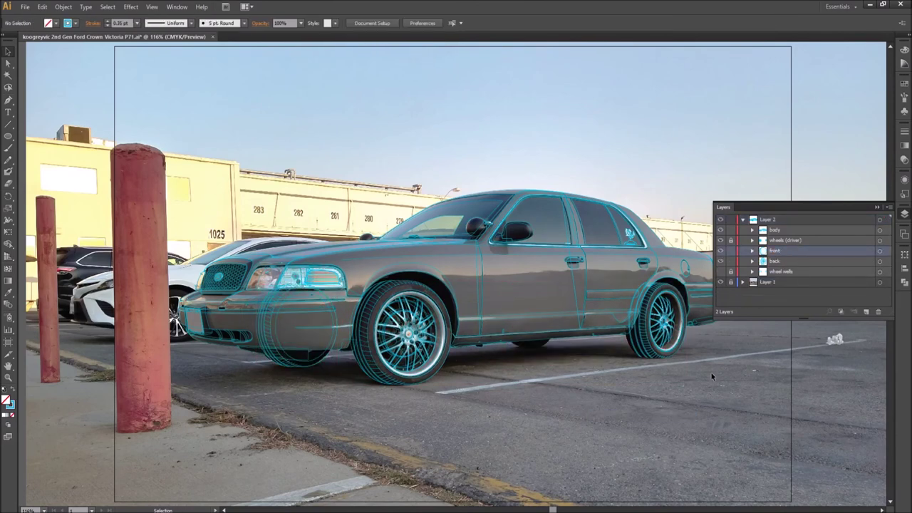
left_click(878, 262)
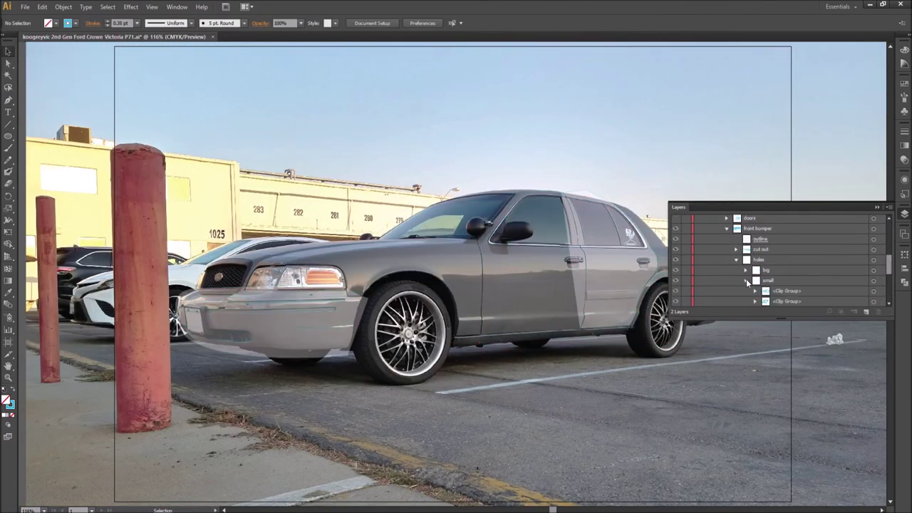
Step: Apply a white fill to the door and door-handle artwork
left_click(83, 23)
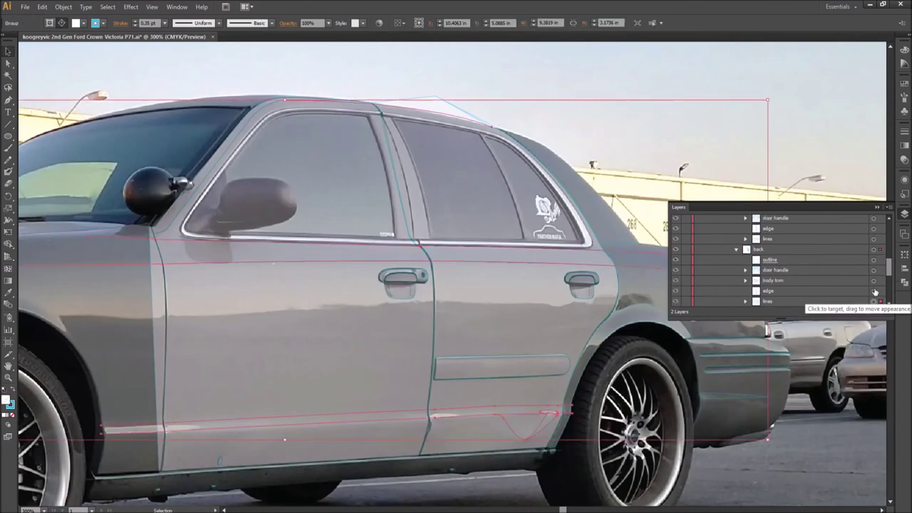
left_click(757, 262)
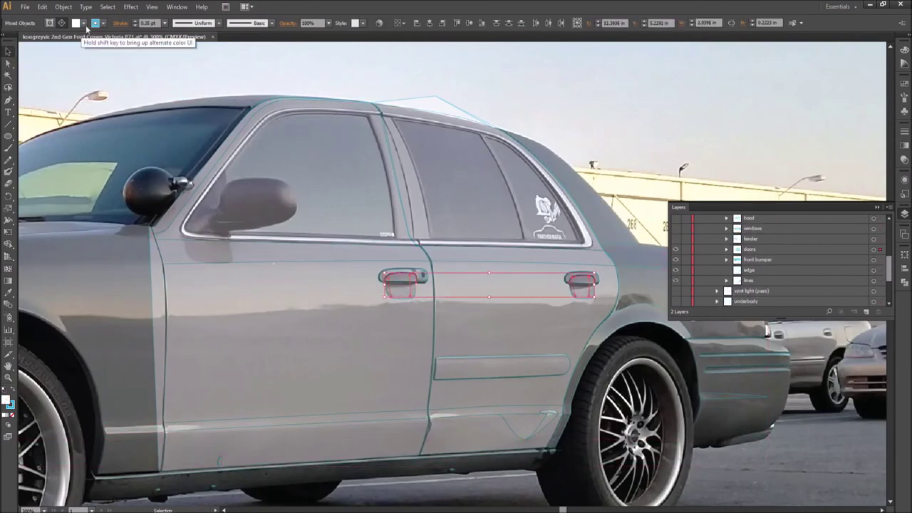